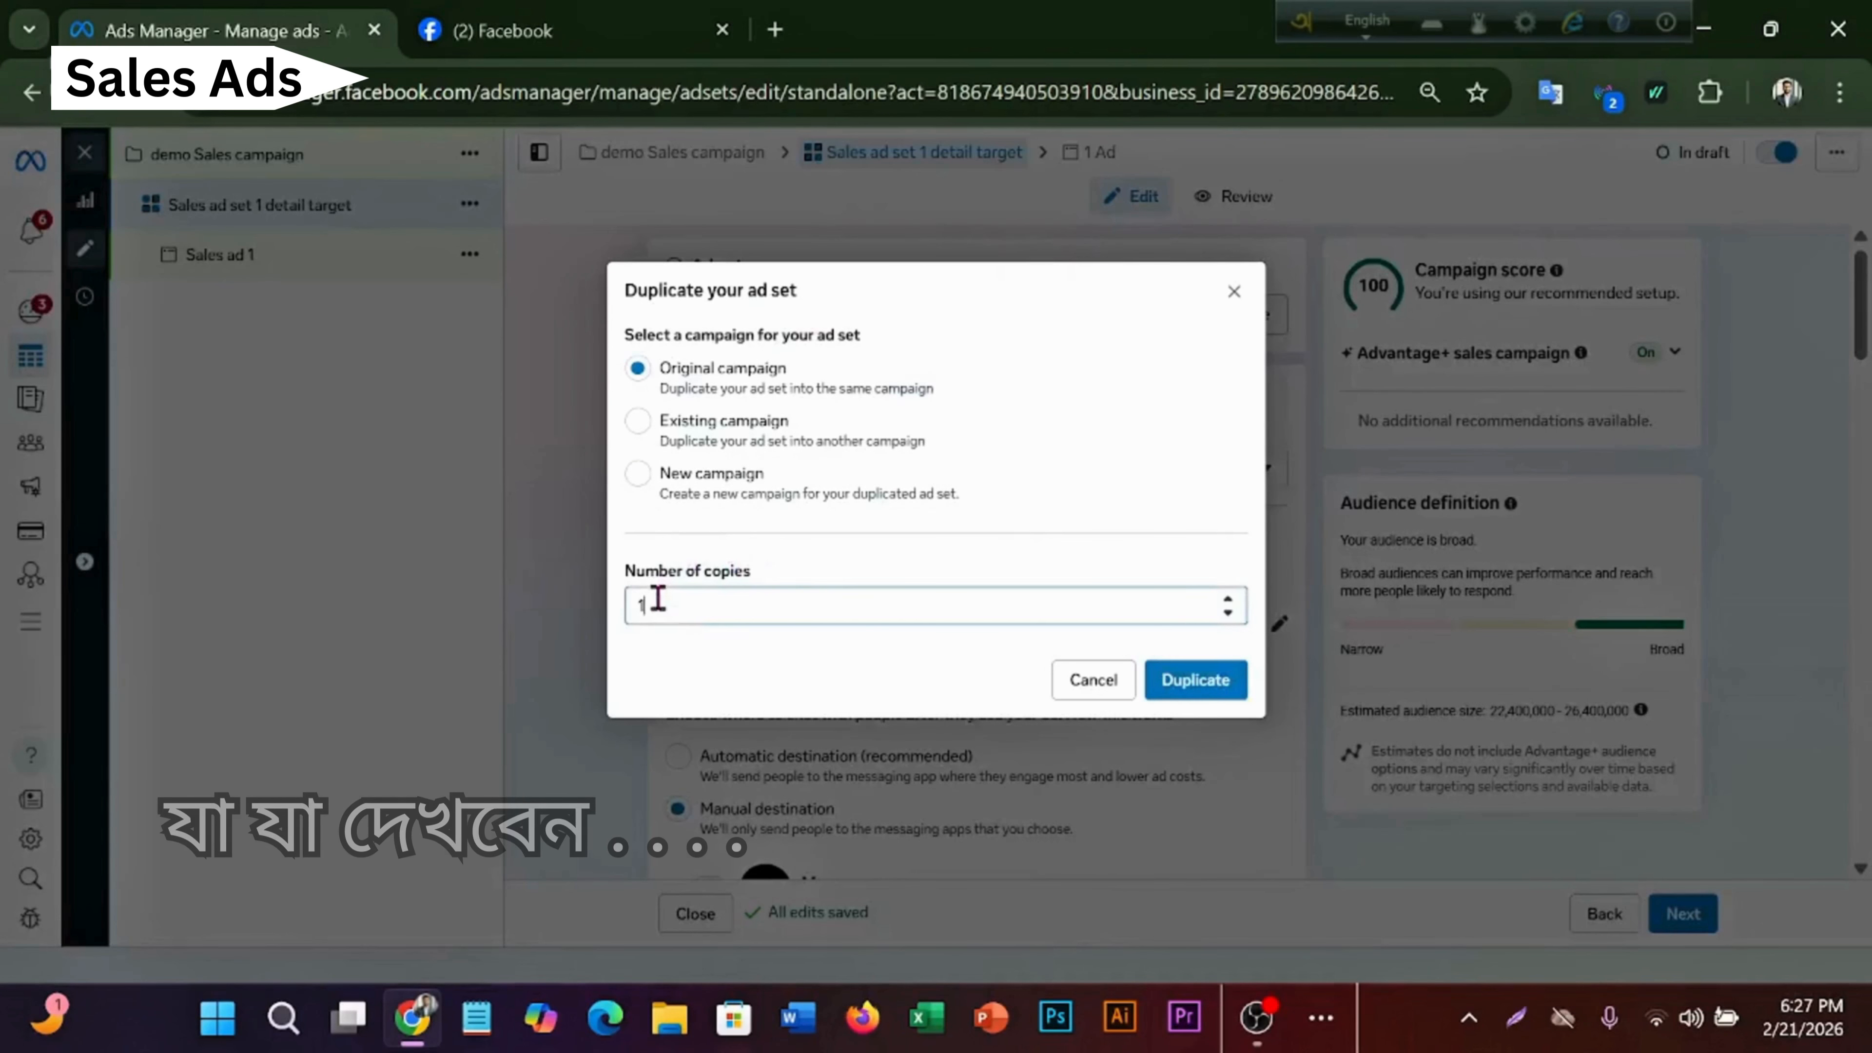
- Duplicate the "Sales ad set 1 detail target" ad set into its original campaign with 2 copies
key(BackSpace)
text(2)
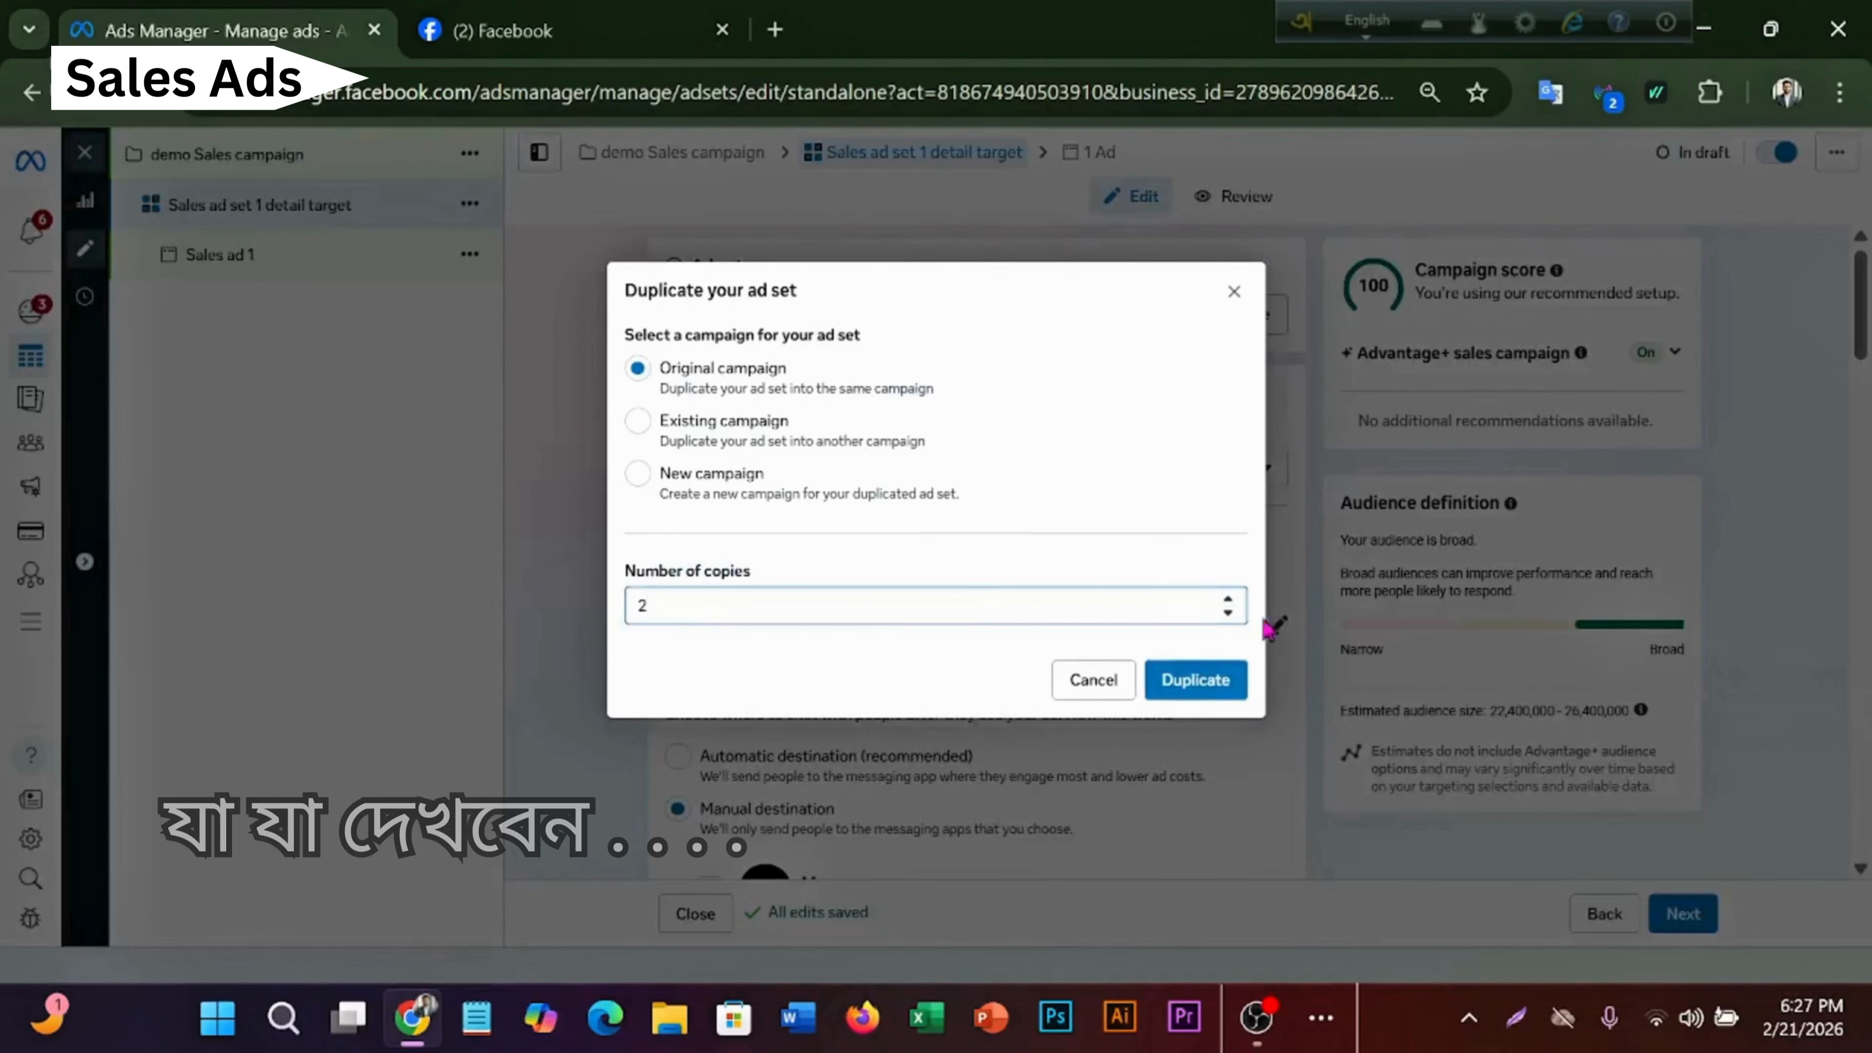
click(1206, 697)
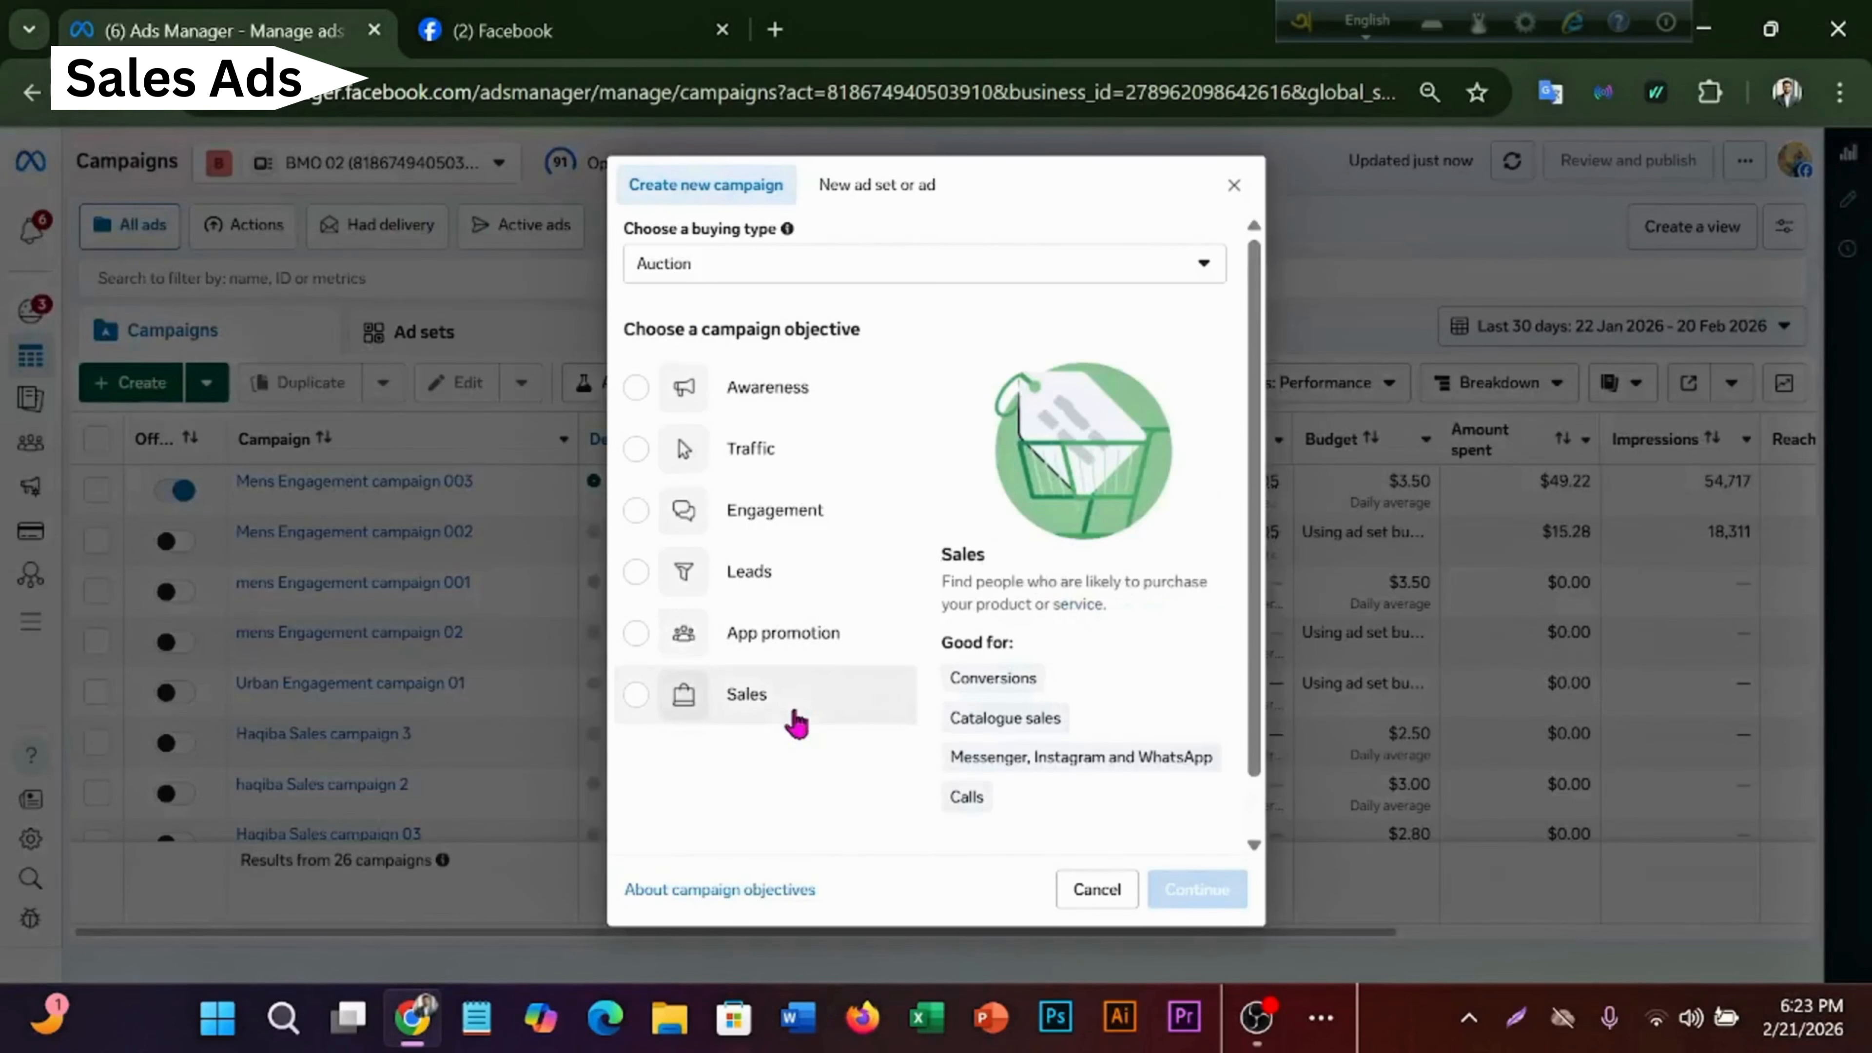
- Create a new auction campaign with the Sales objective and name it "demo Sales campaign"
click(793, 712)
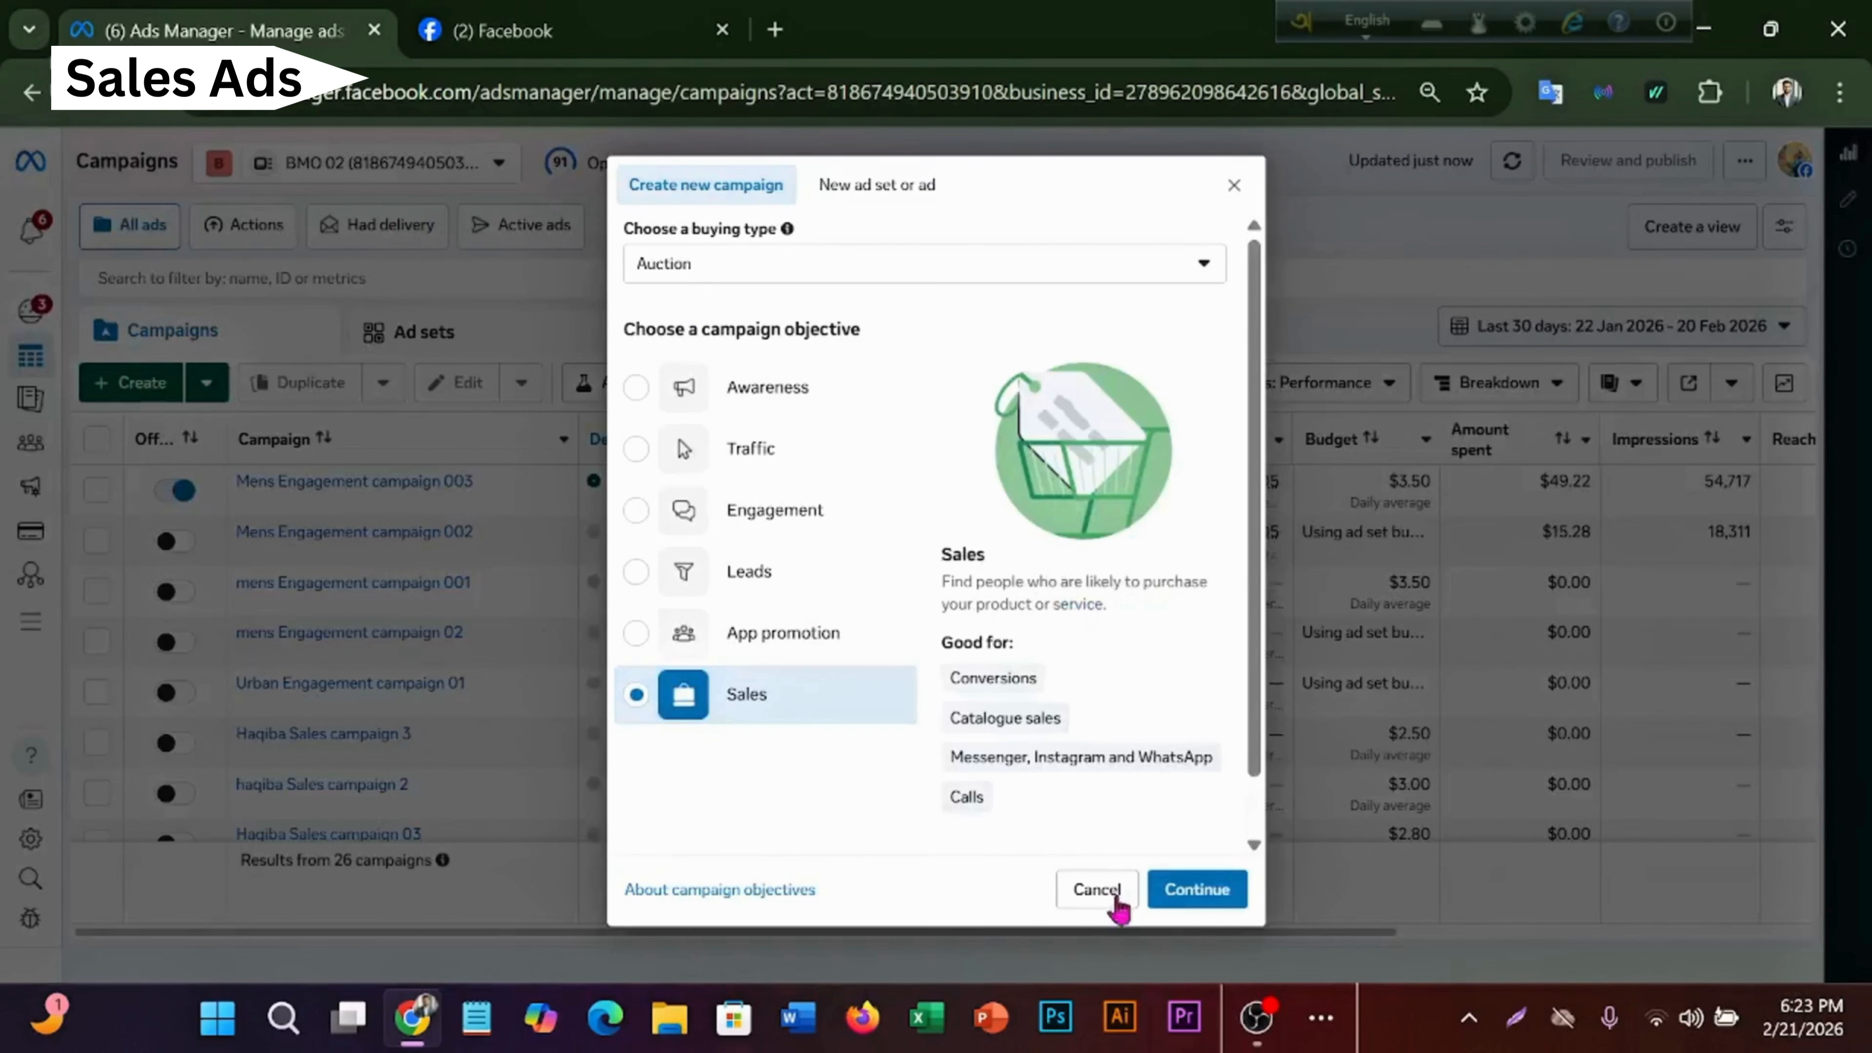
click(1187, 893)
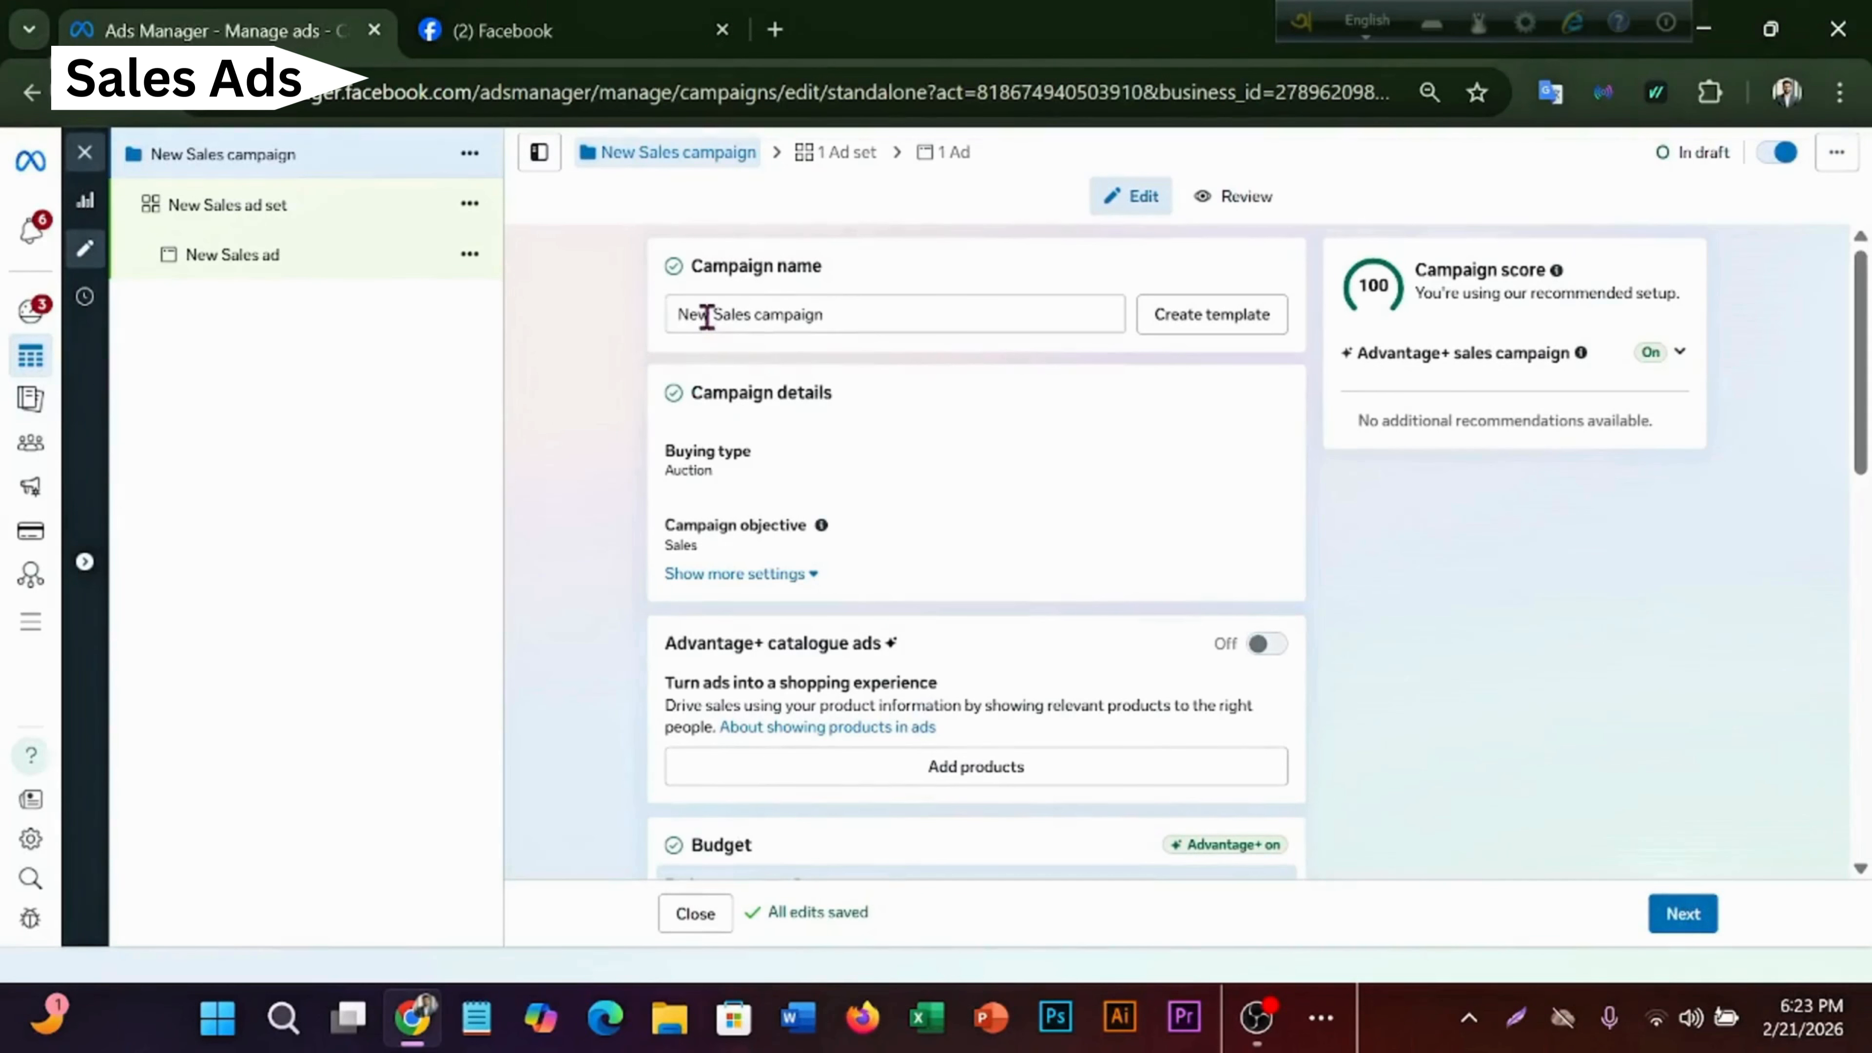
double_click(707, 317)
key(BackSpace)
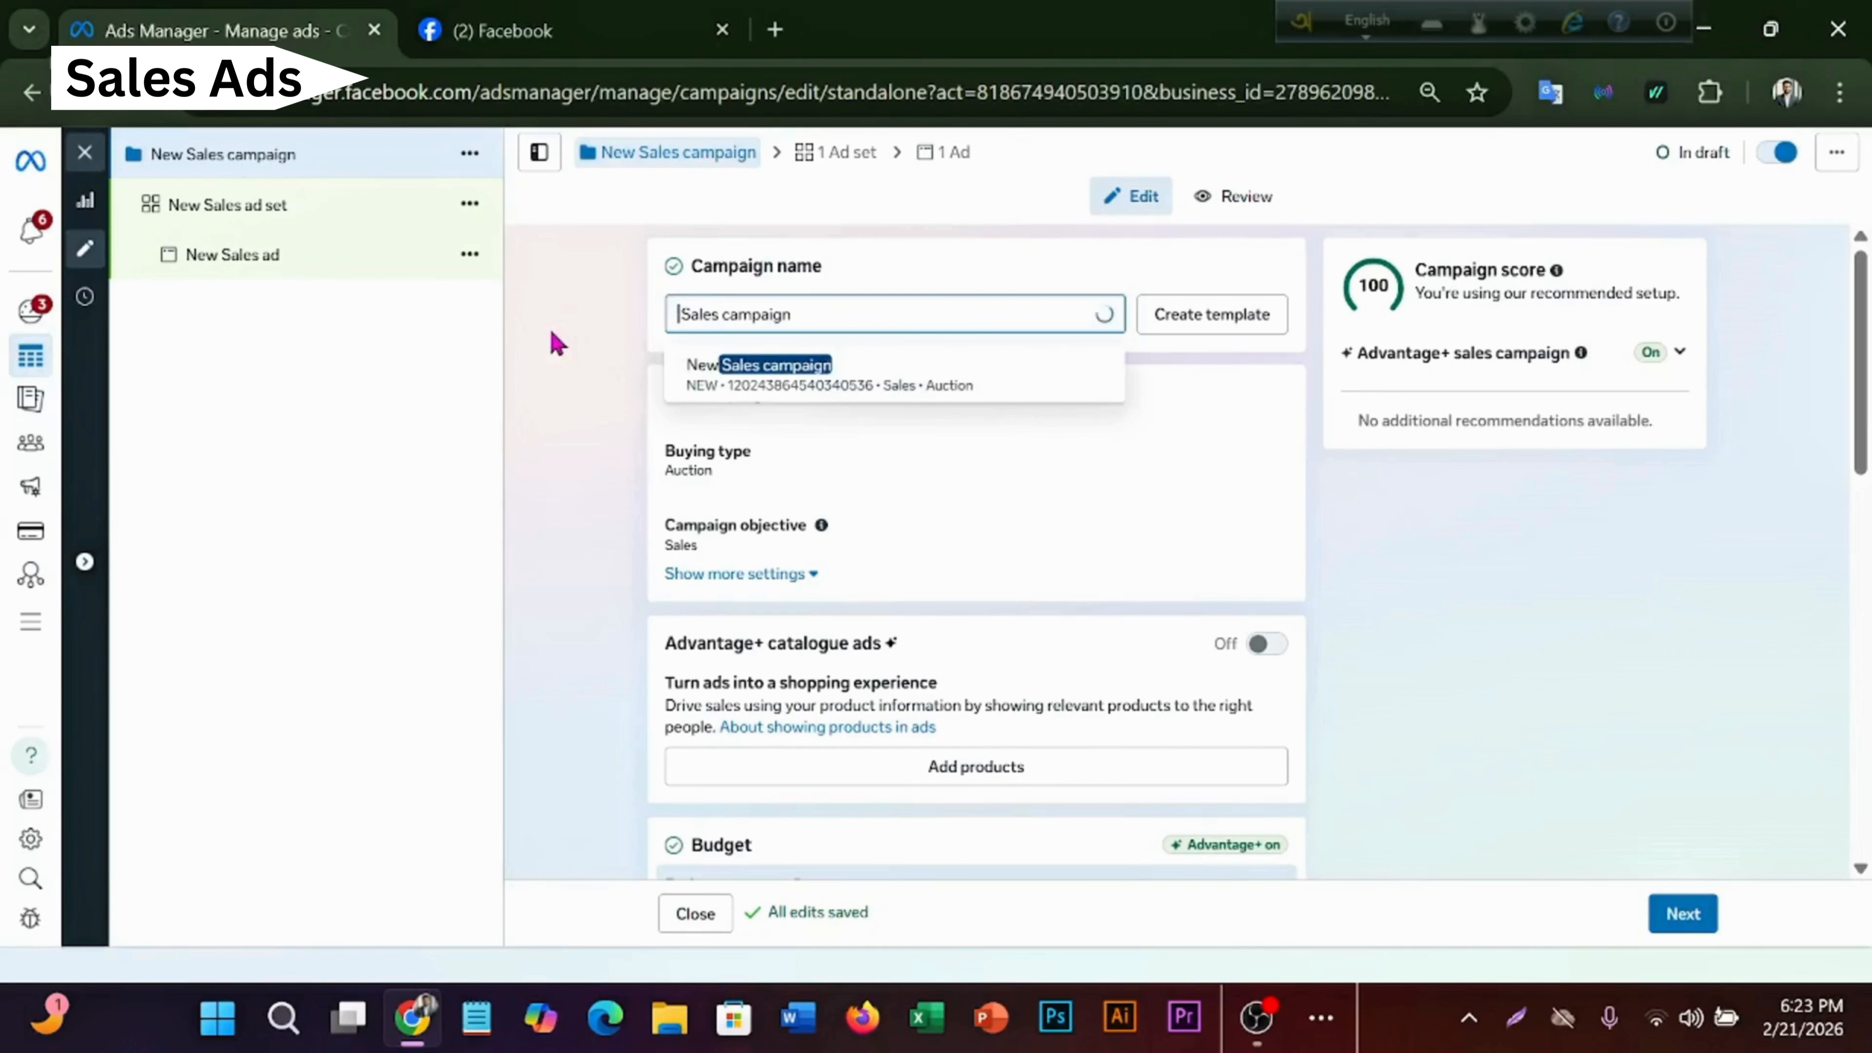
text(demo)
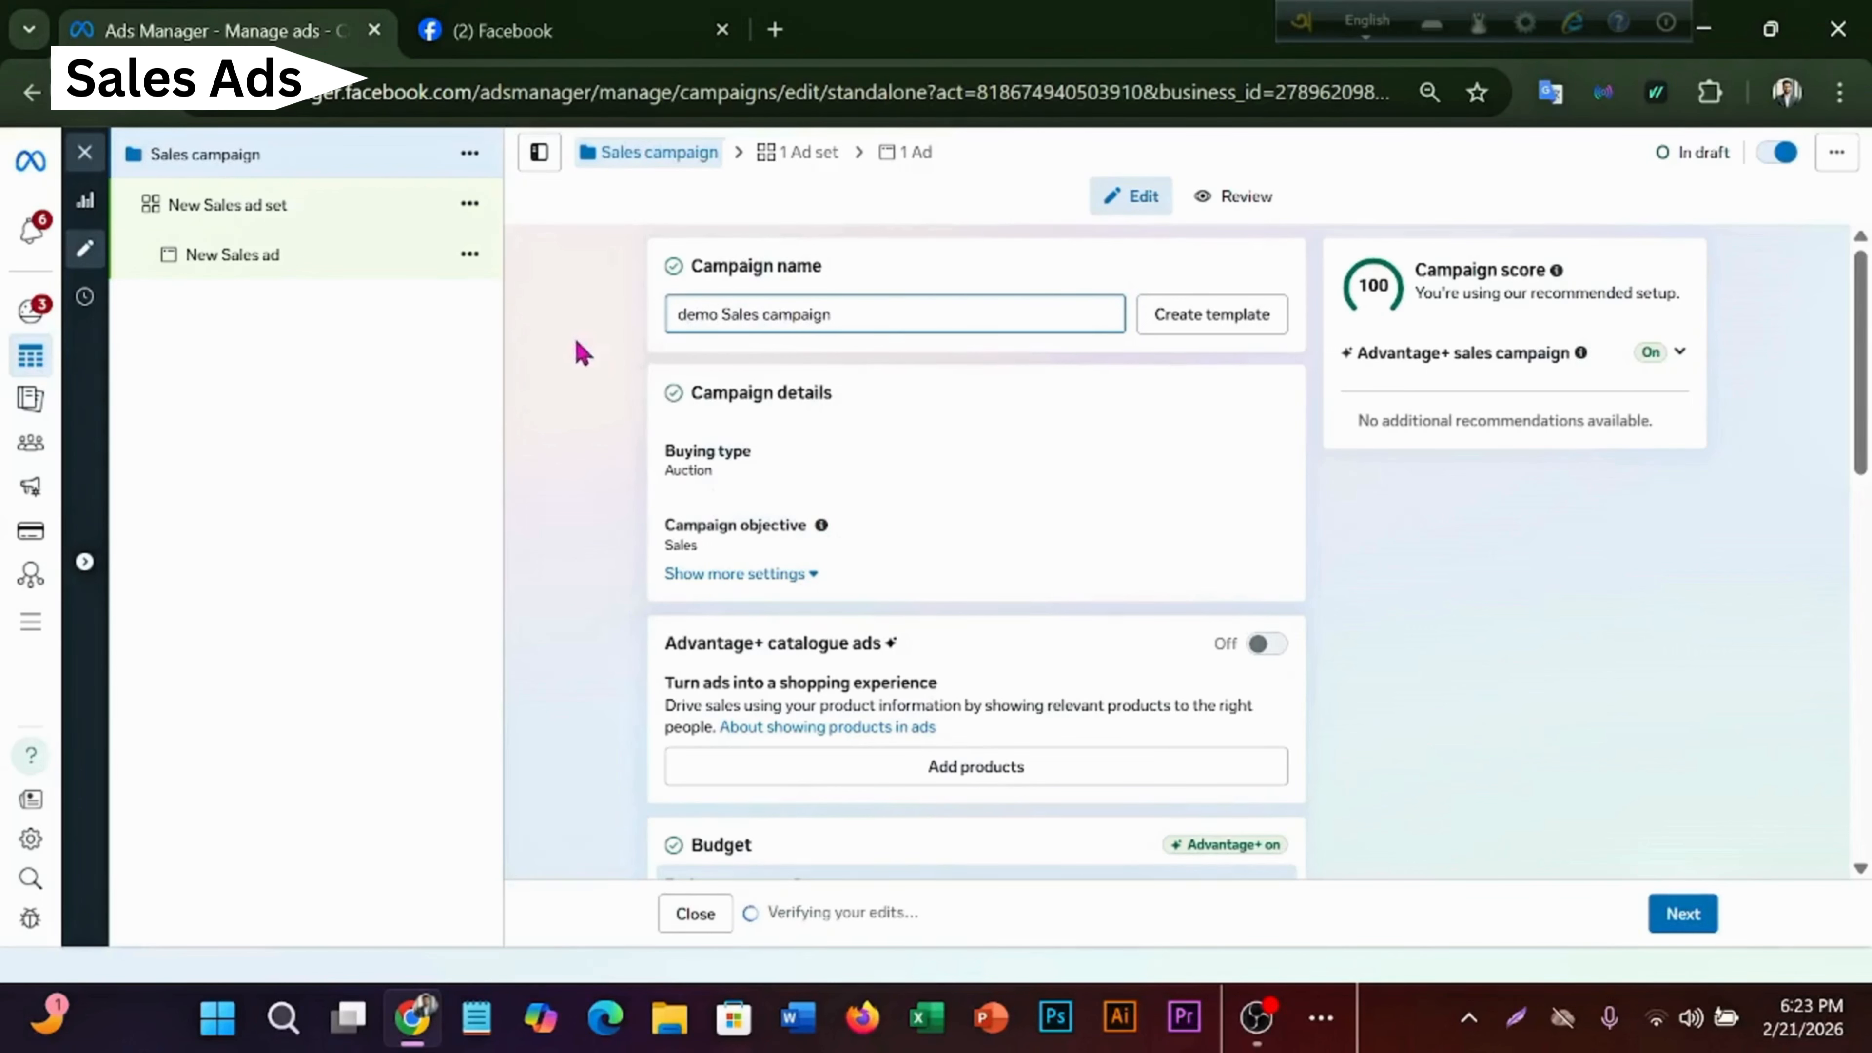
click(883, 314)
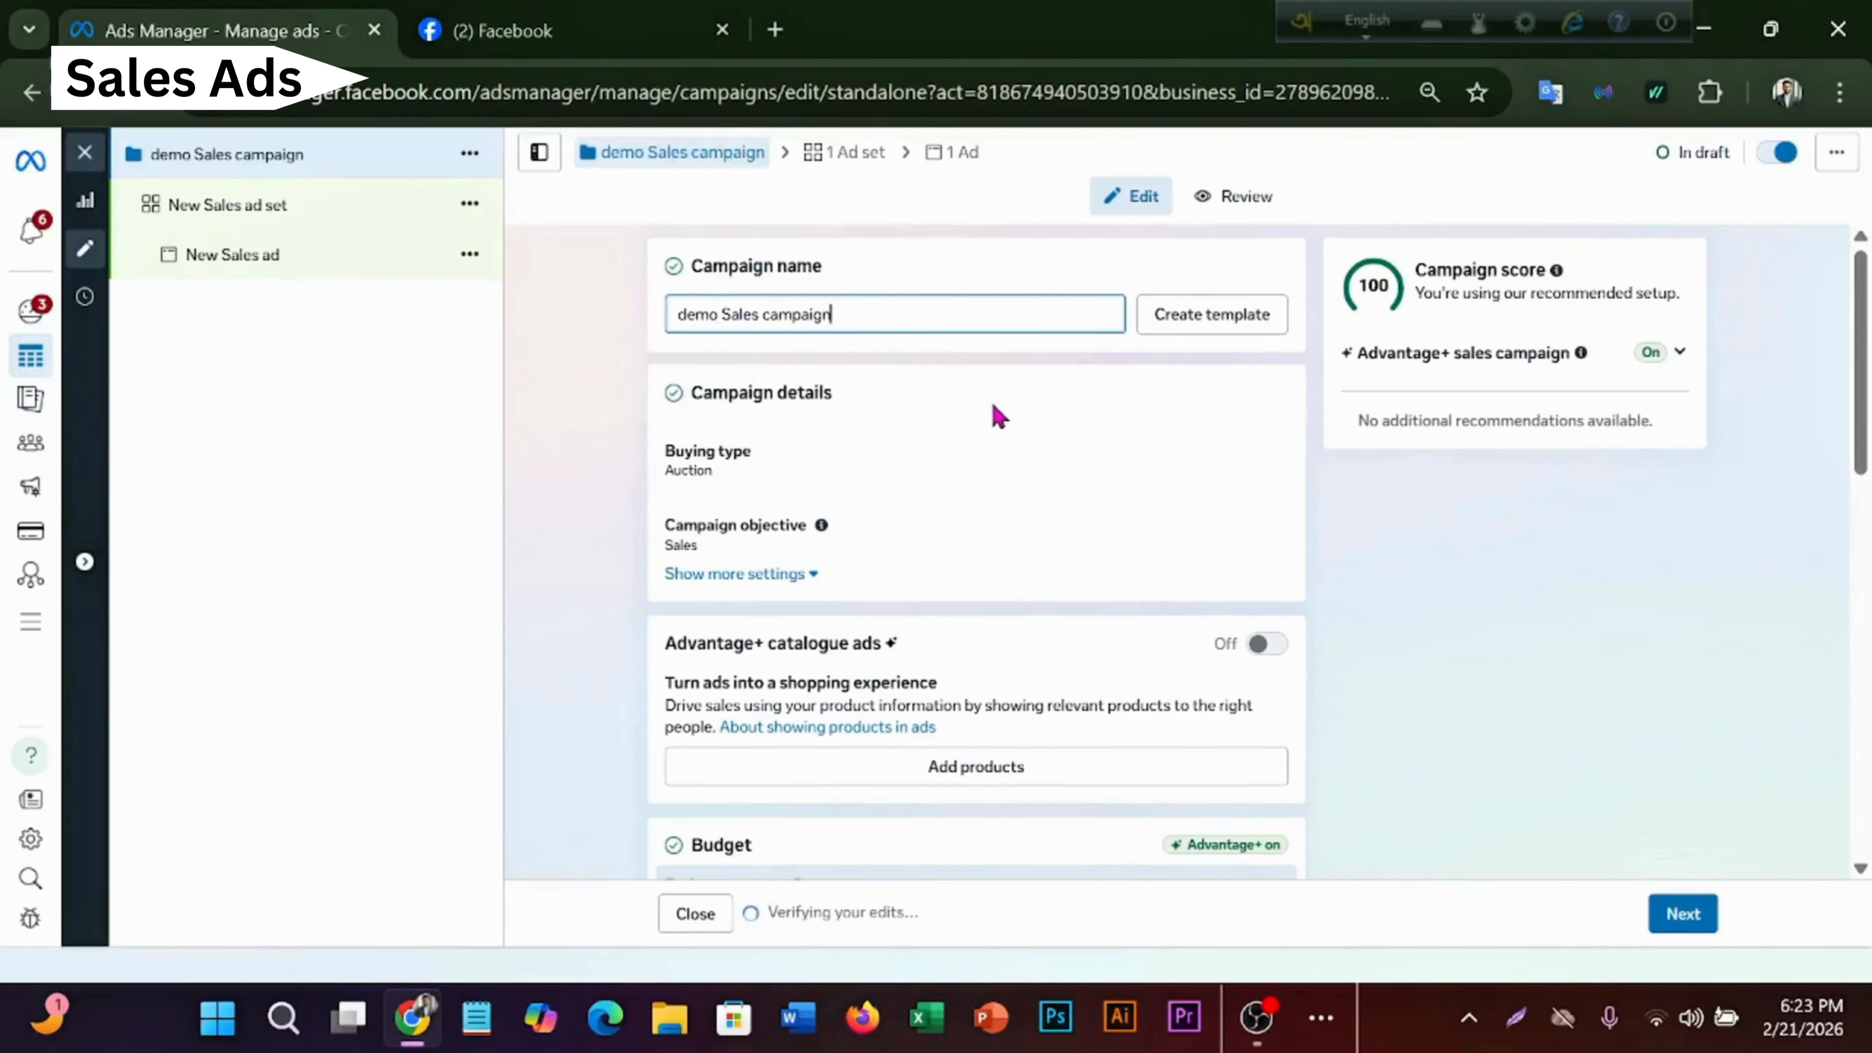
- Set the campaign's budget strategy to Ad set budget and continue to the ad set settings
scroll(936, 633, down, 2)
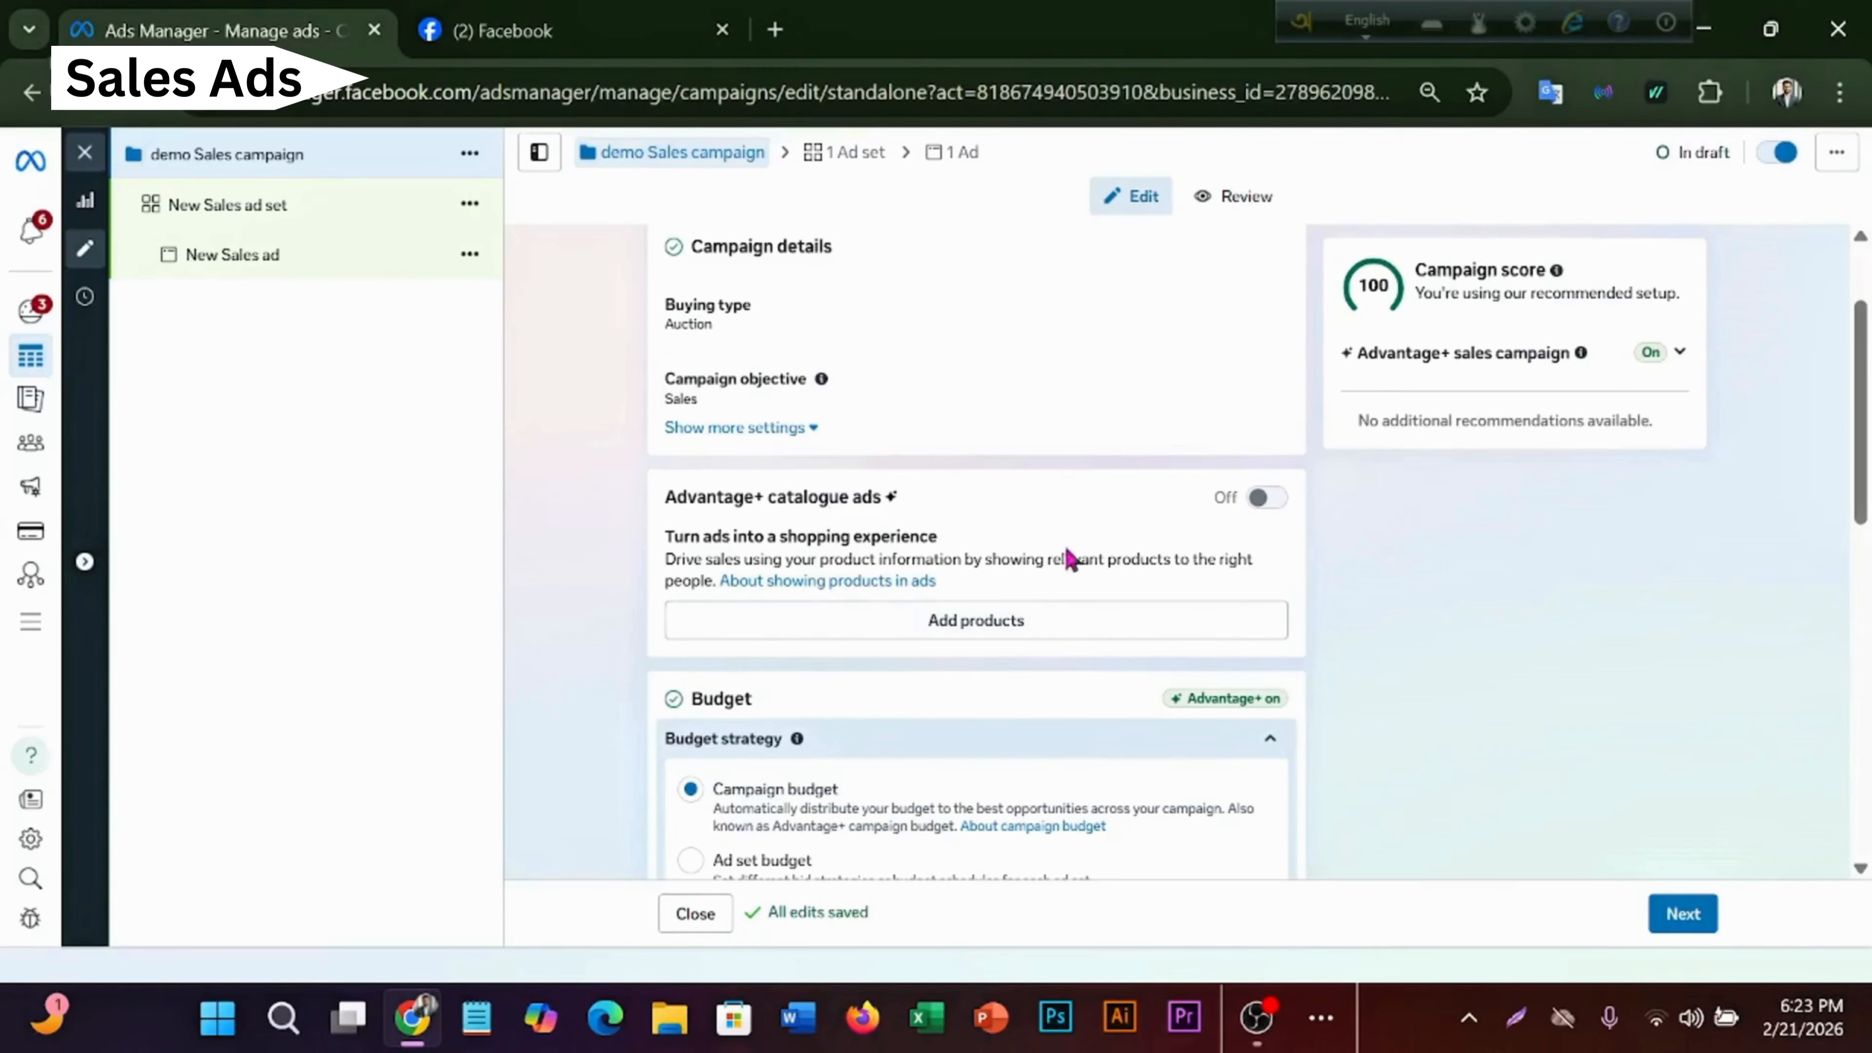
scroll(930, 634, up, 2)
scroll(930, 634, down, 2)
scroll(928, 636, up, 2)
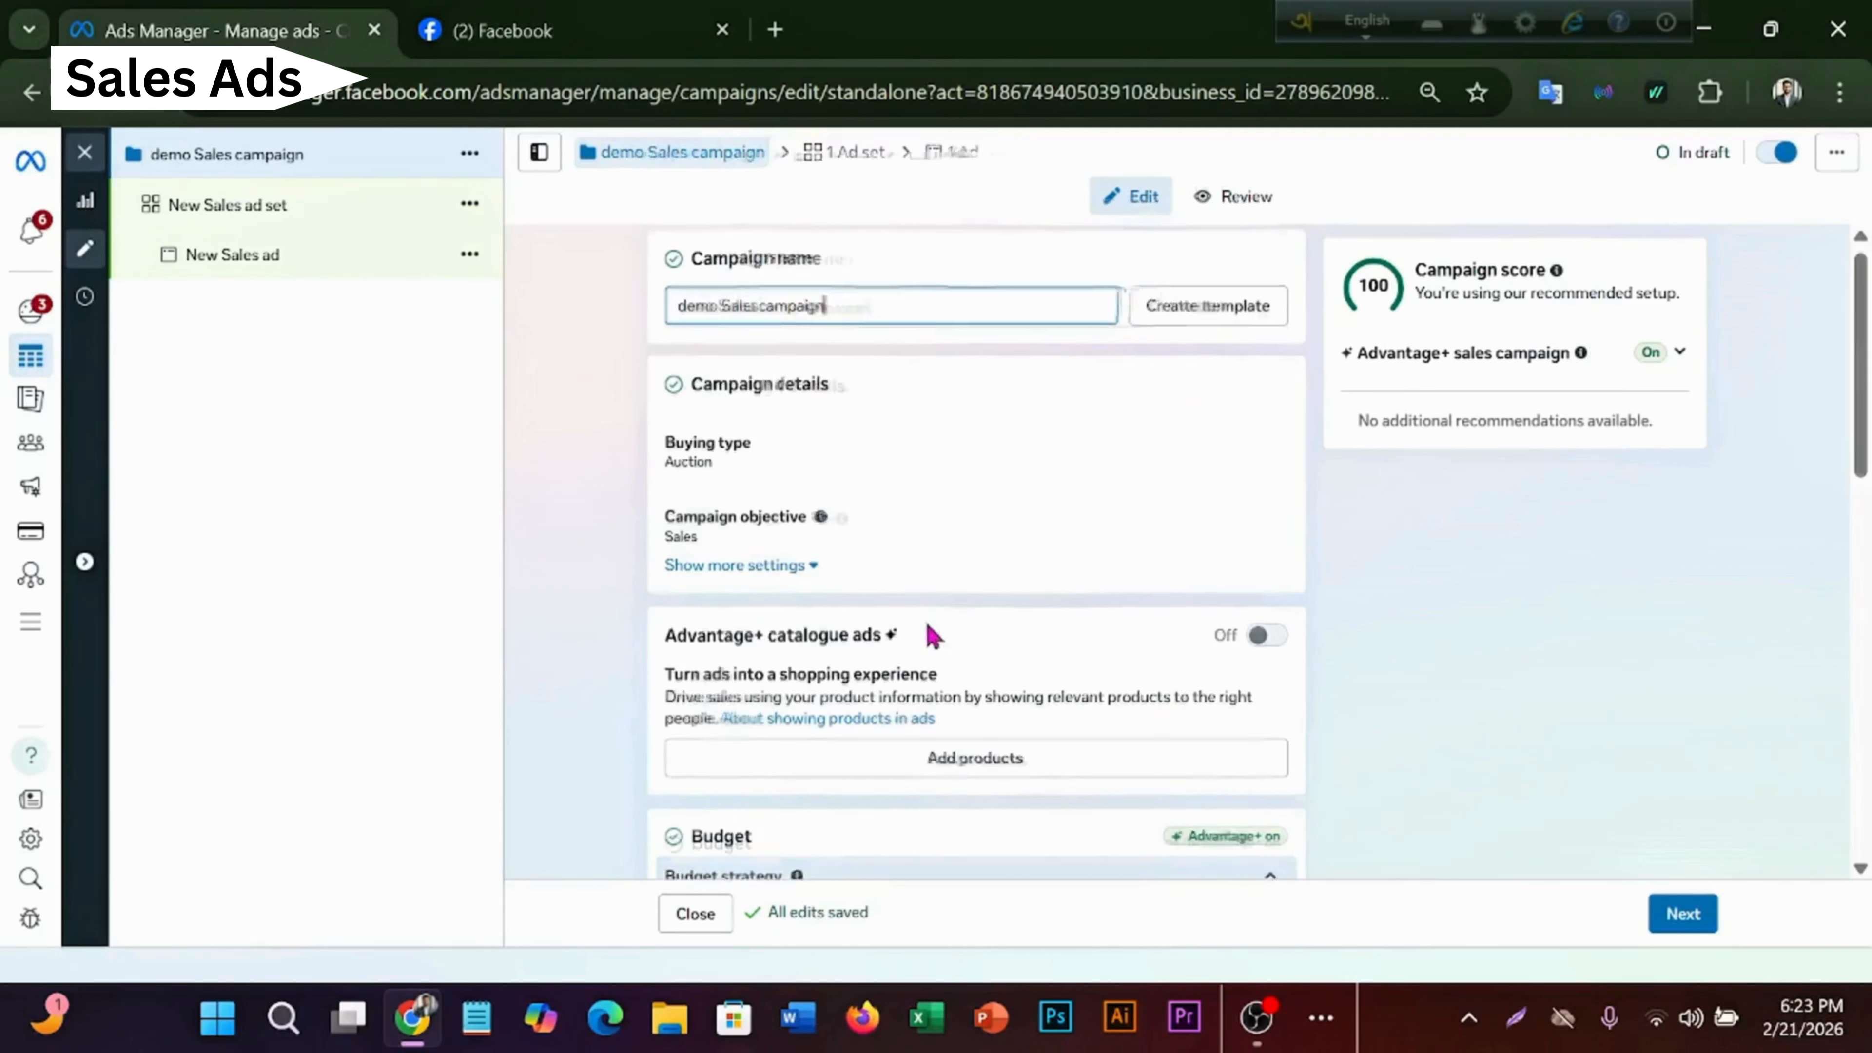
scroll(936, 636, down, 2)
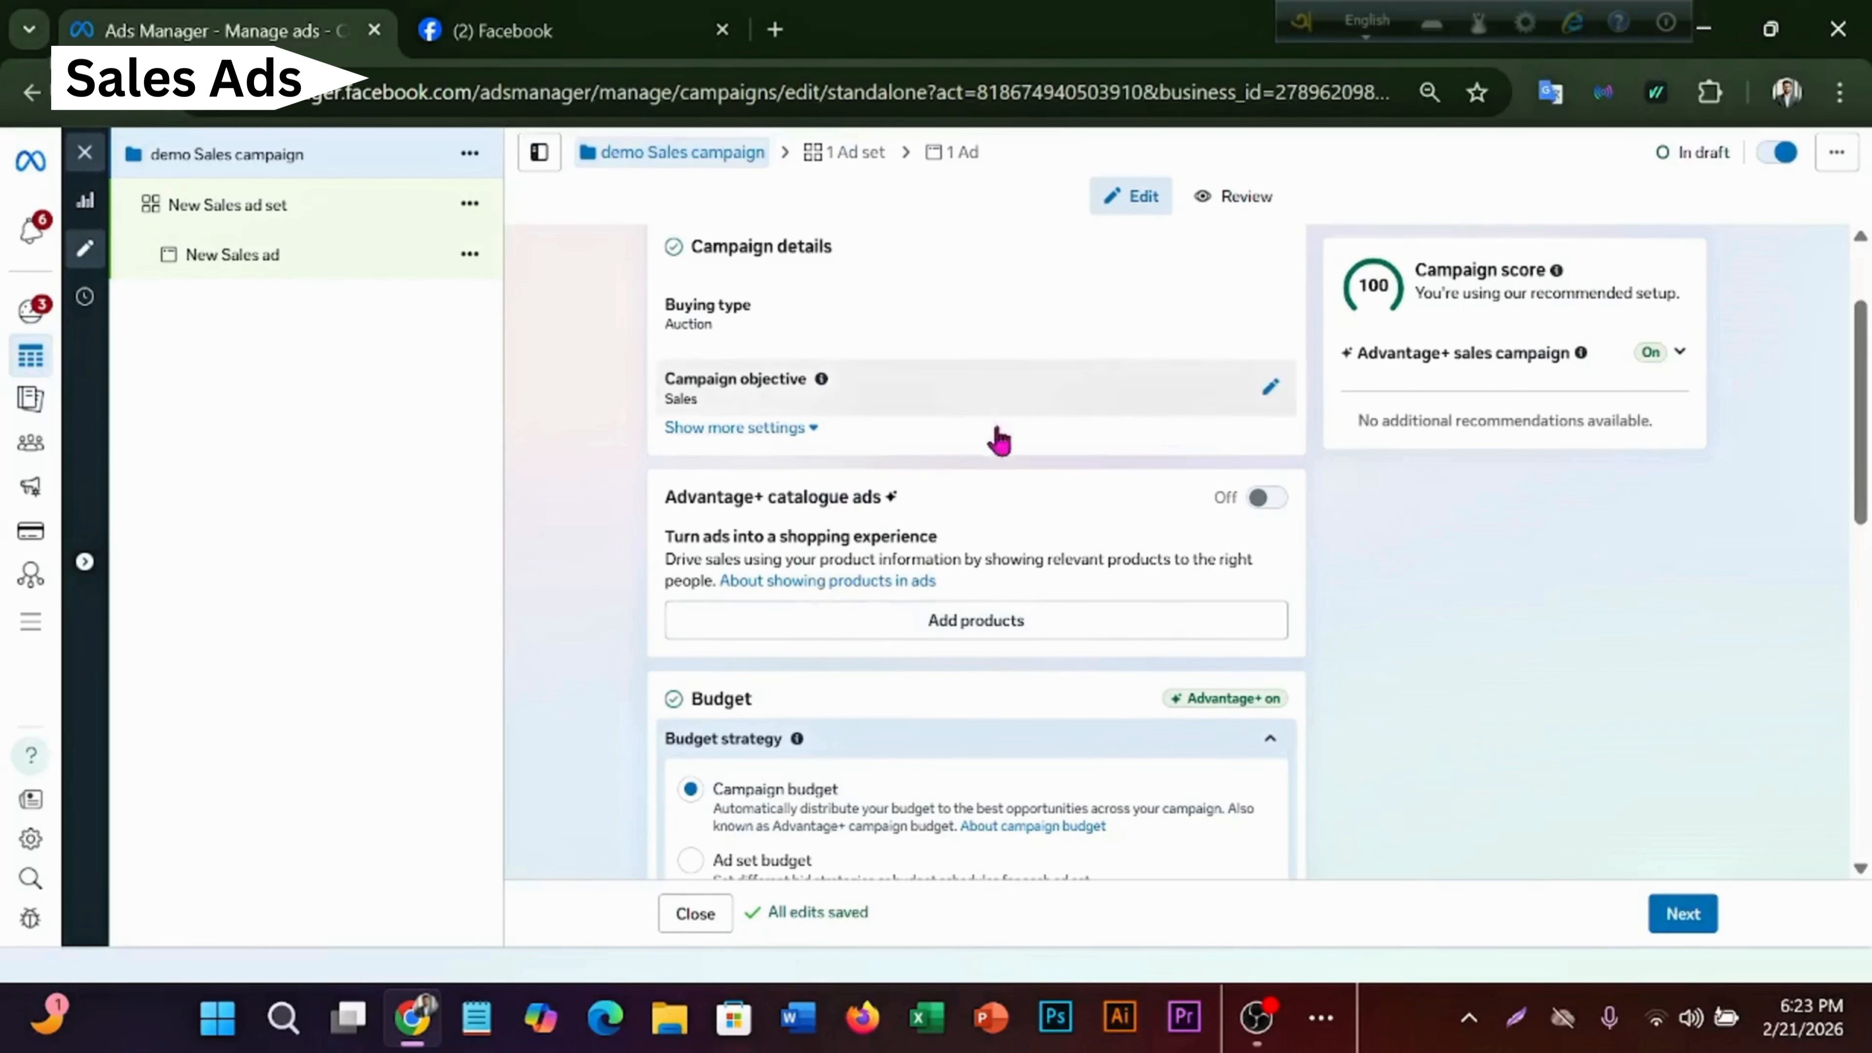
scroll(870, 700, down, 2)
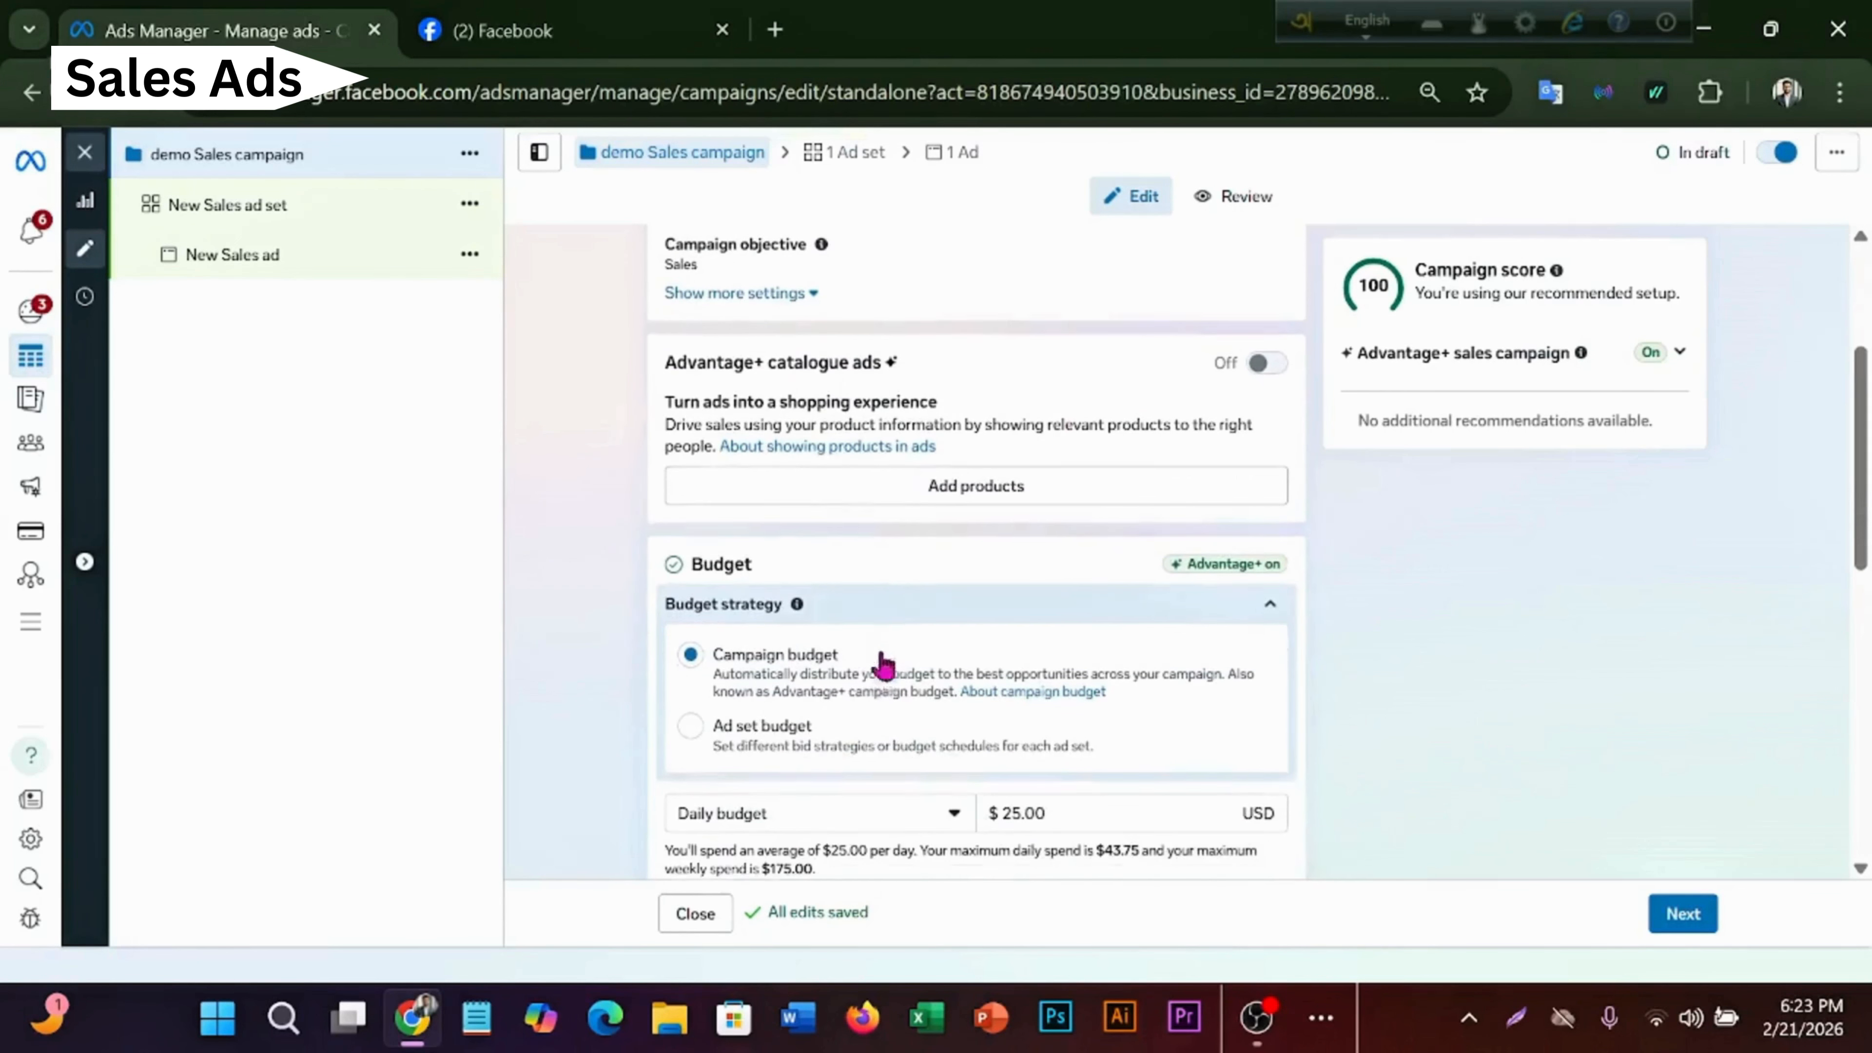
click(697, 717)
scroll(1003, 745, down, 4)
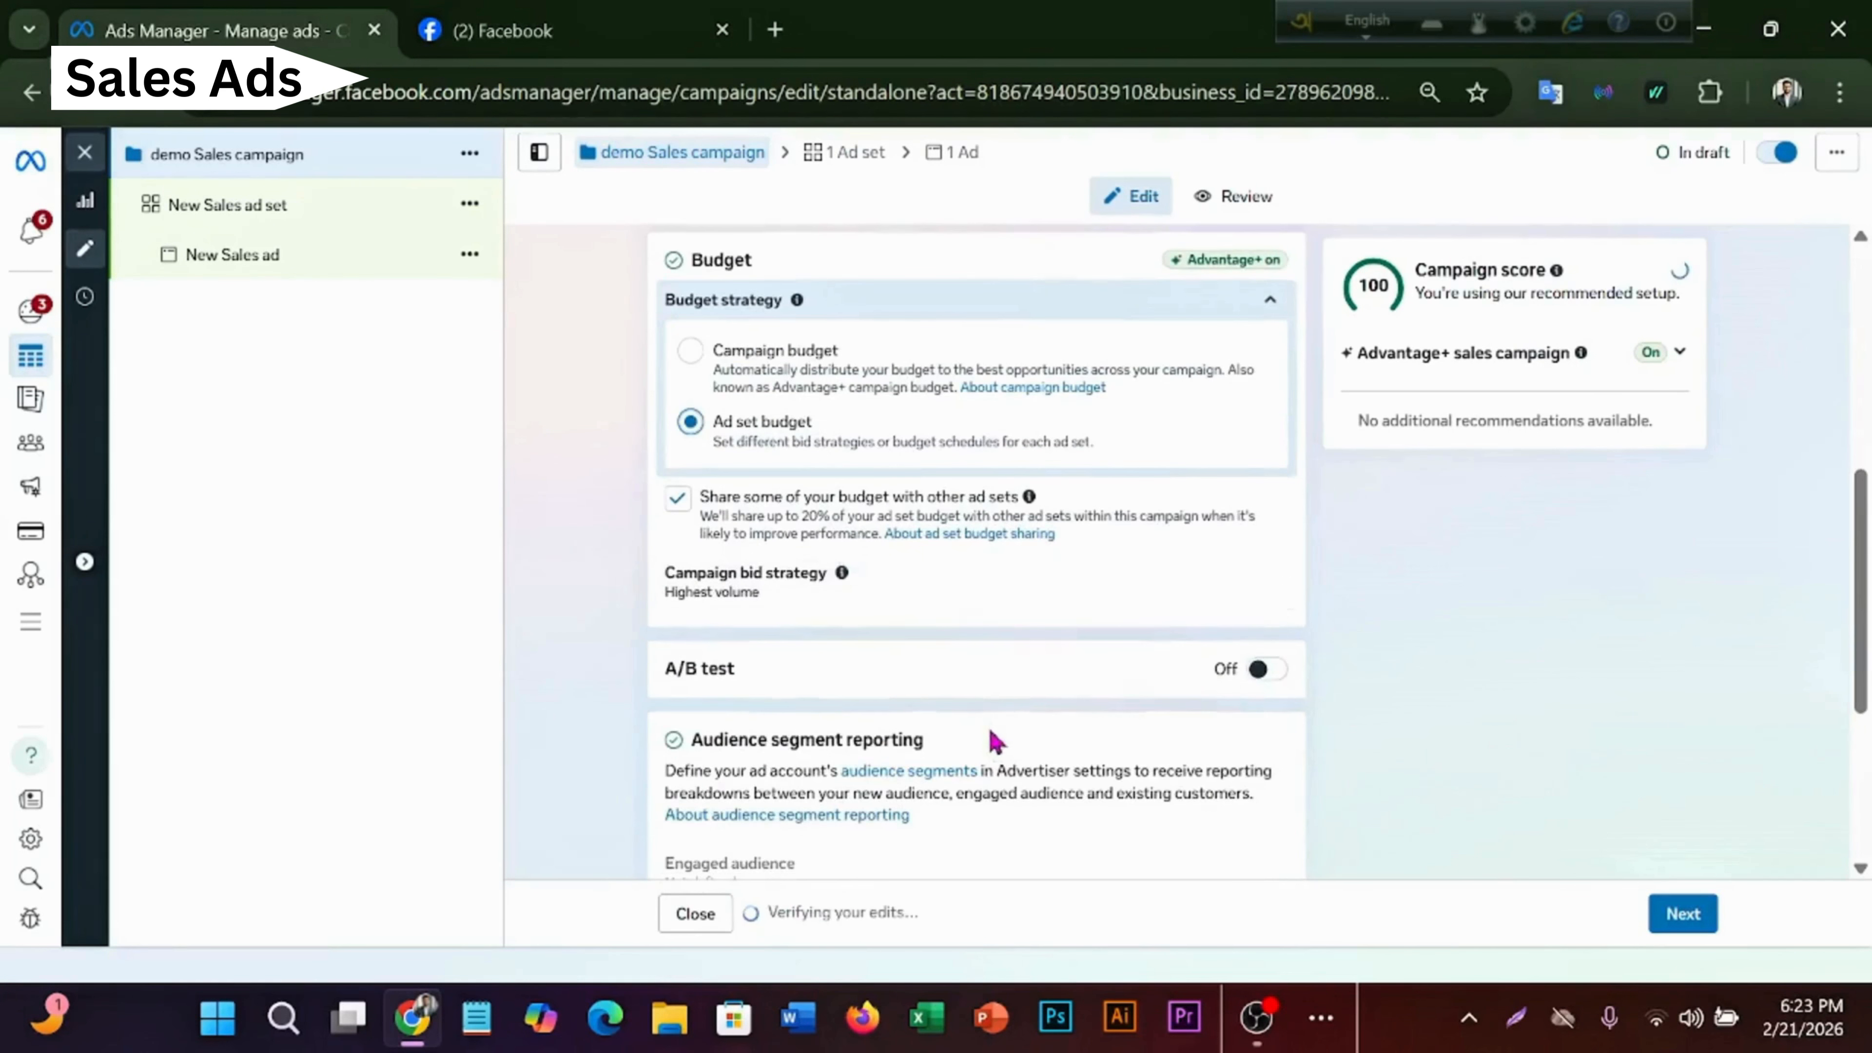
click(951, 309)
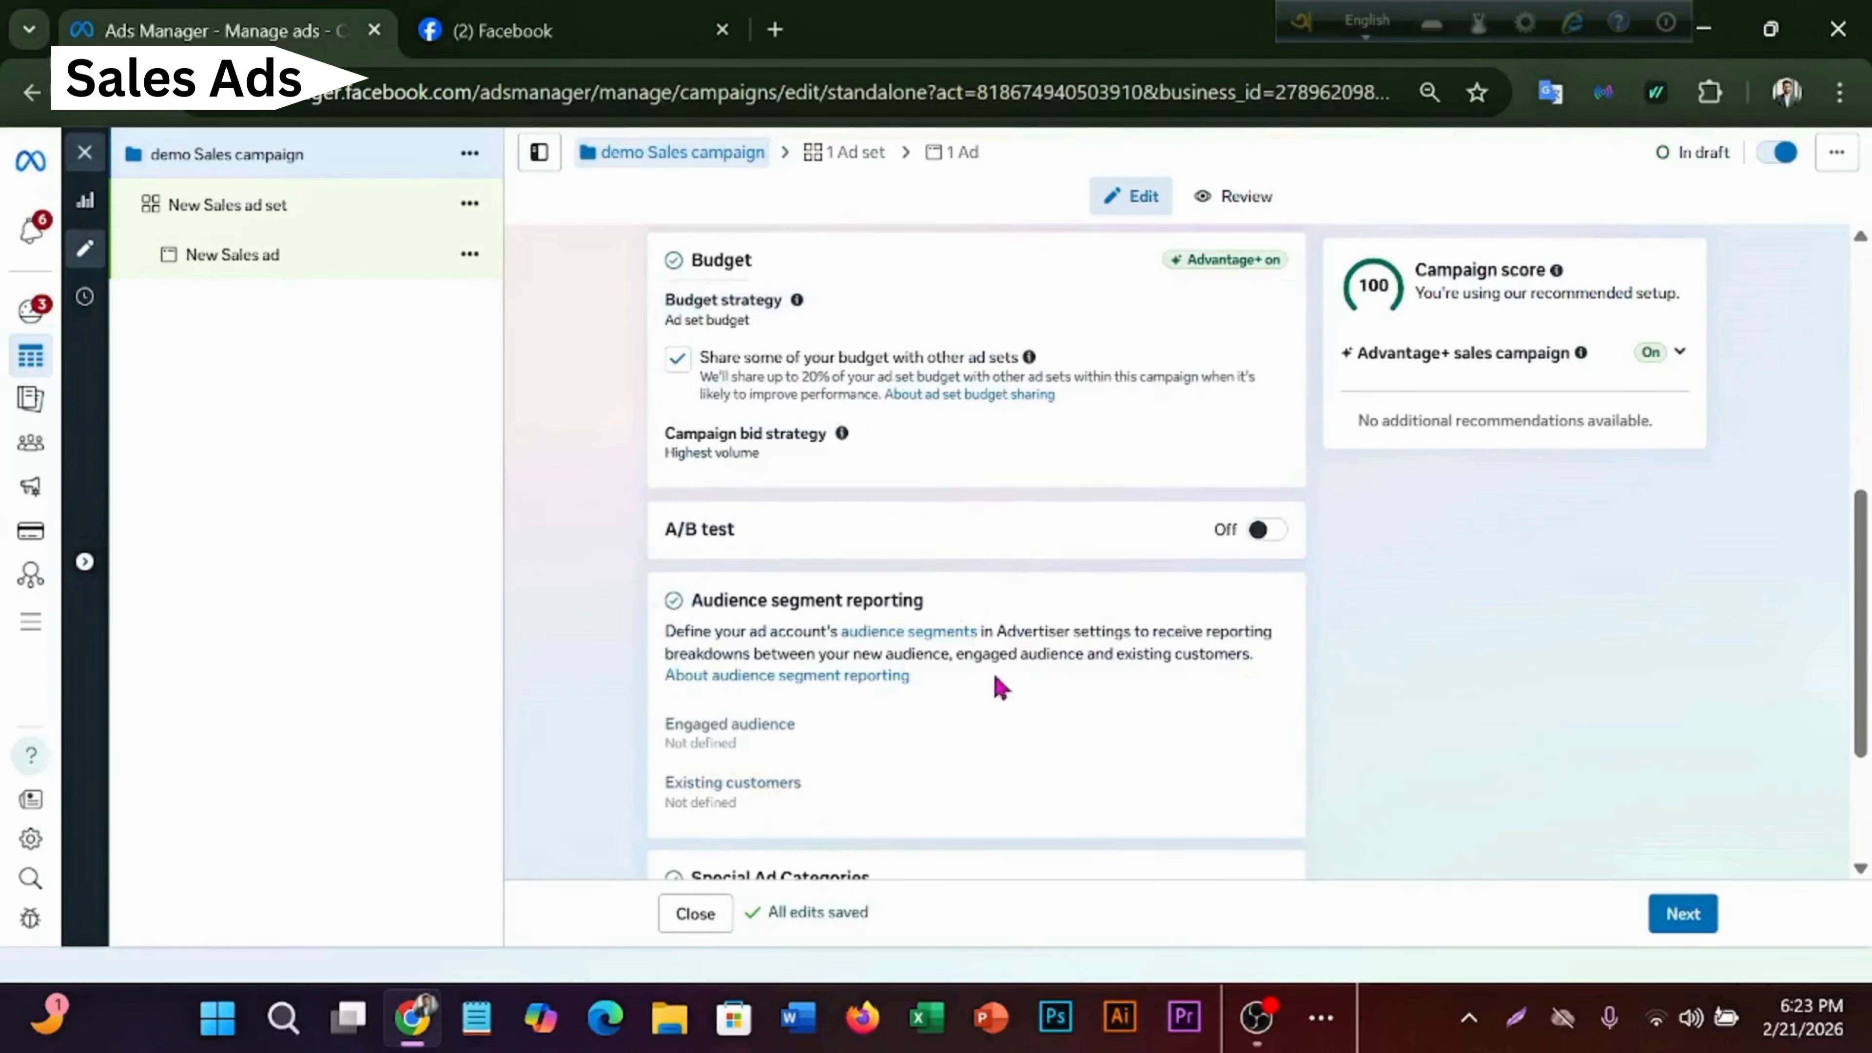
scroll(994, 679, down, 3)
click(1679, 918)
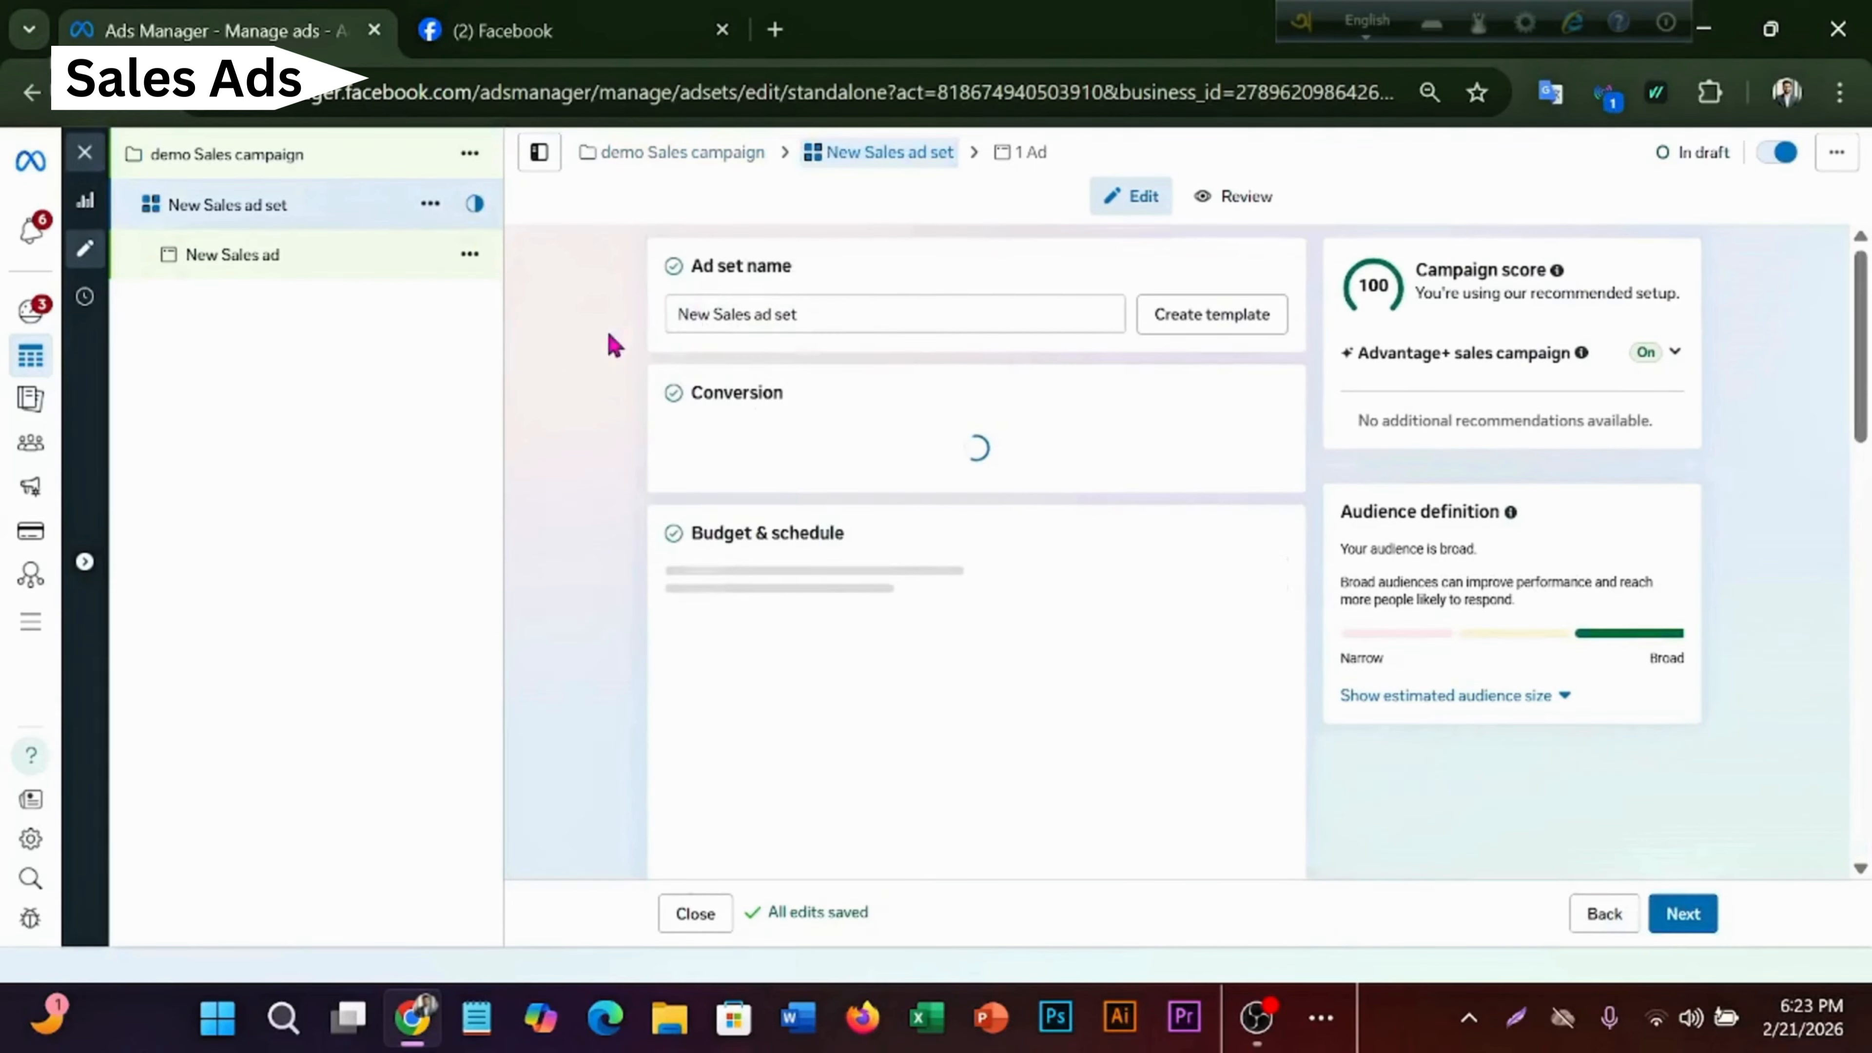
- Rename the ad set "Sales ad set 1 detail target"
double_click(685, 317)
key(BackSpace)
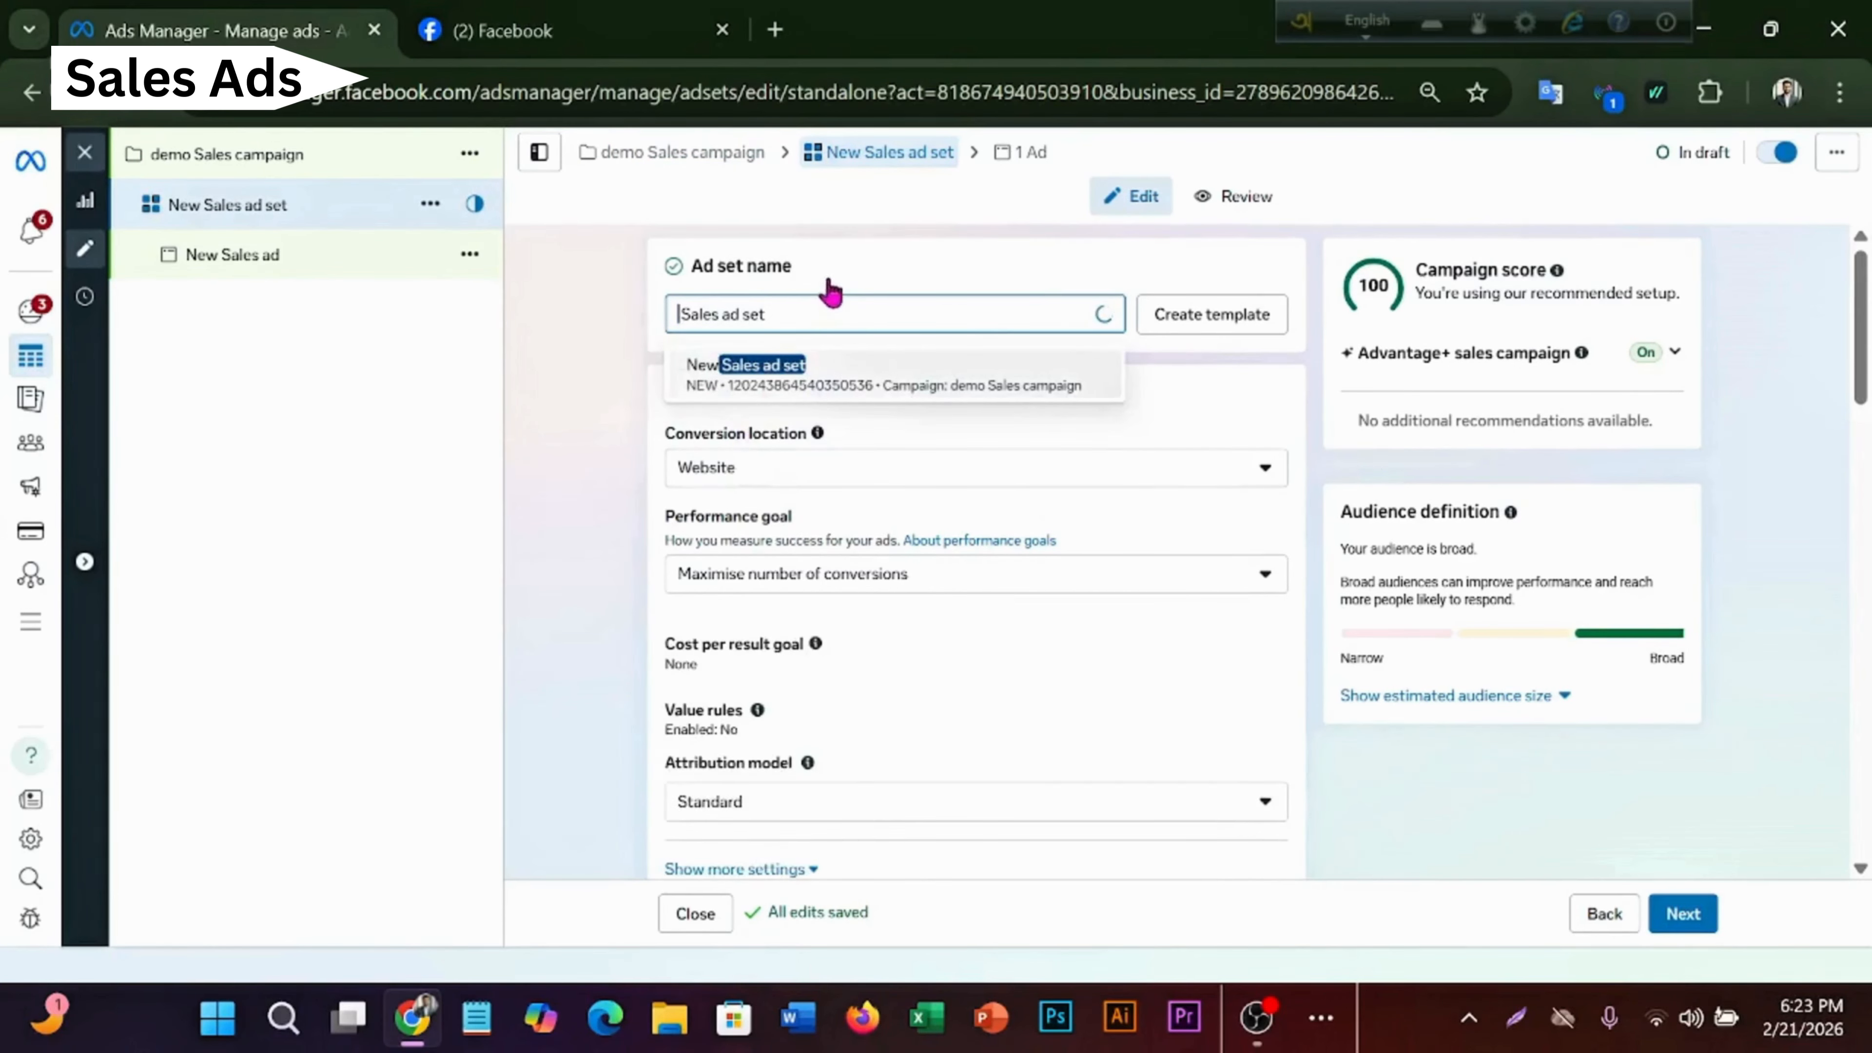
click(817, 311)
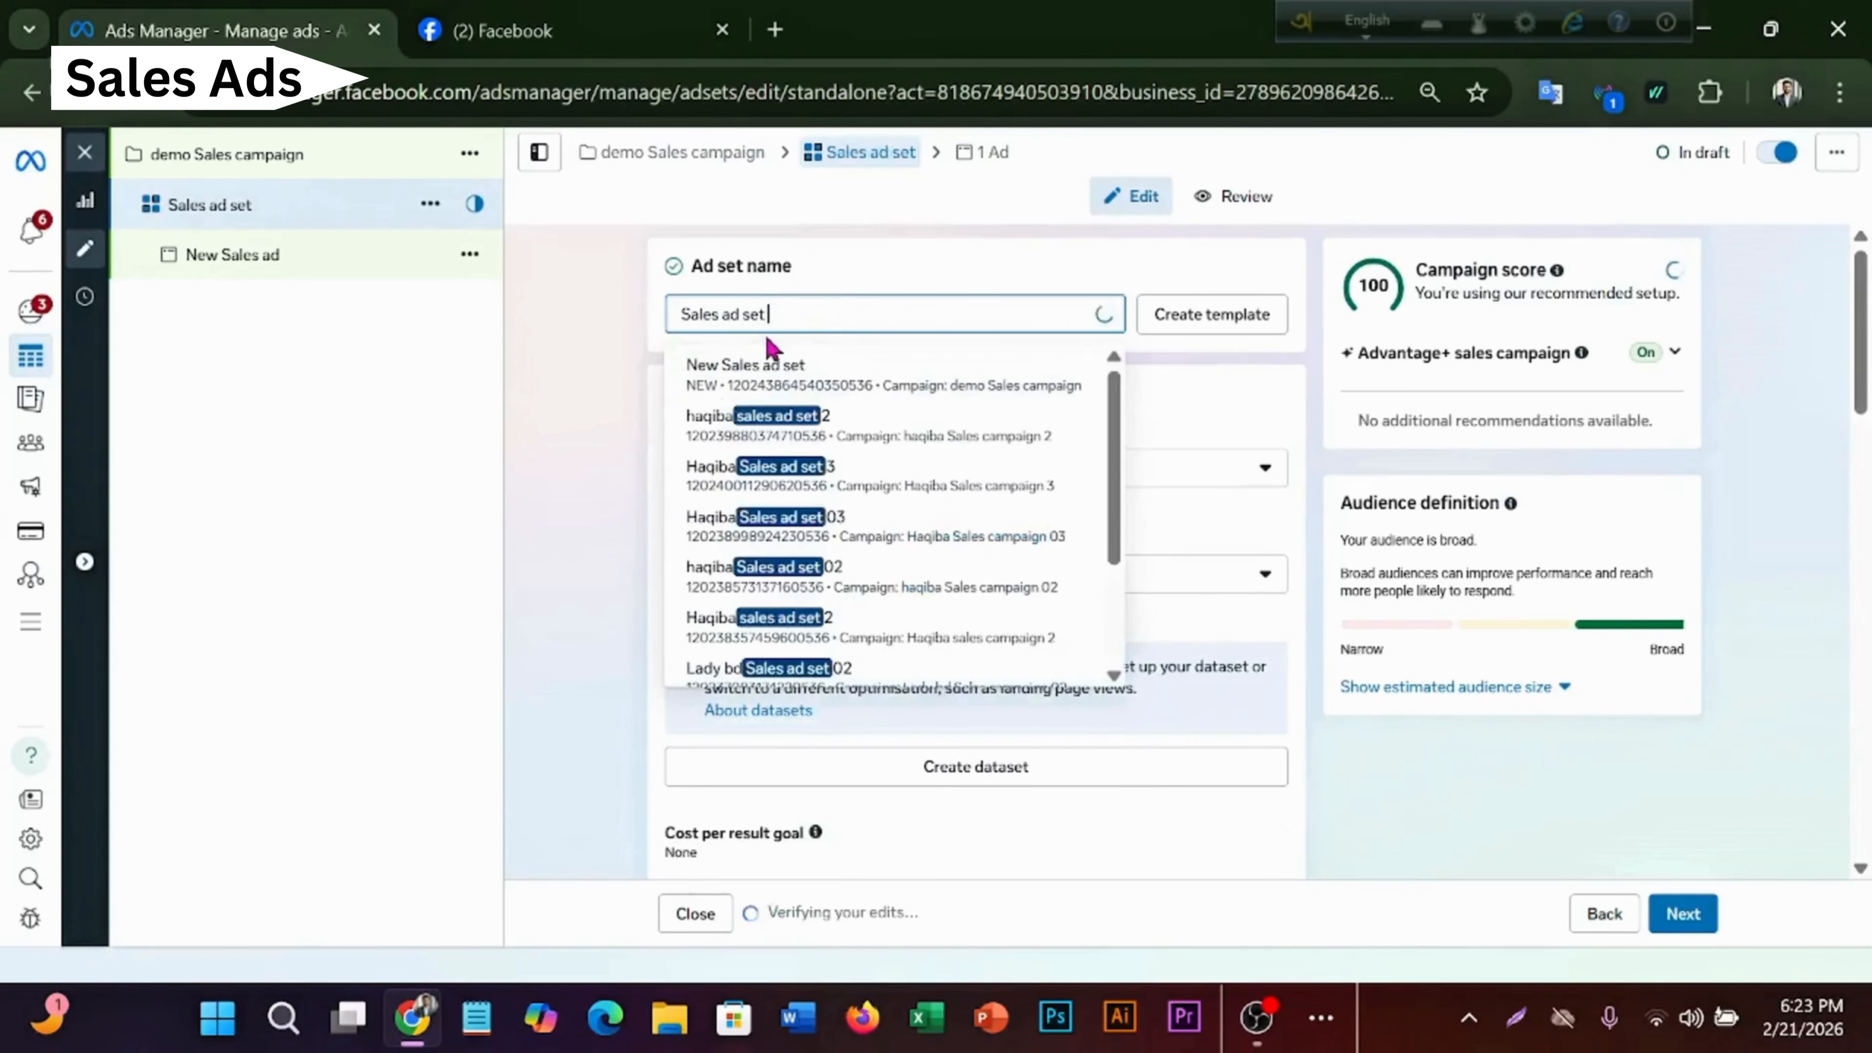
text(1 deta)
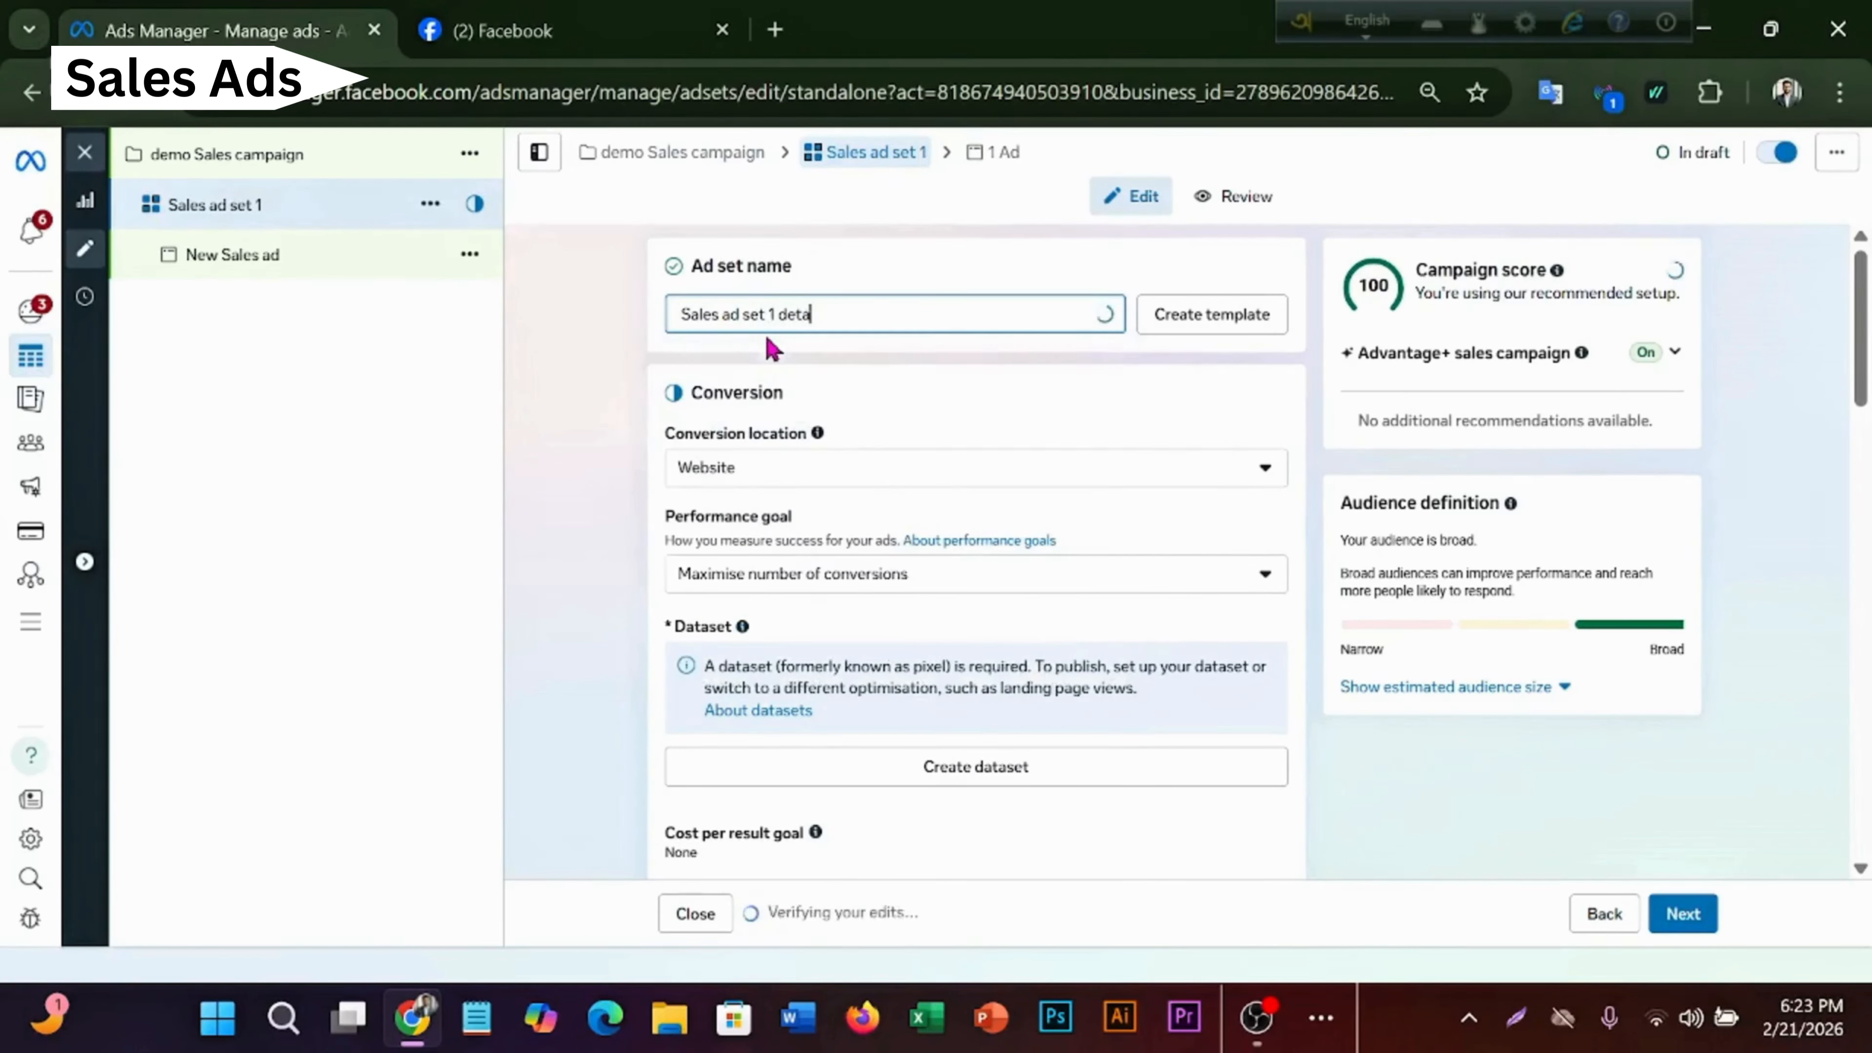
text(il target)
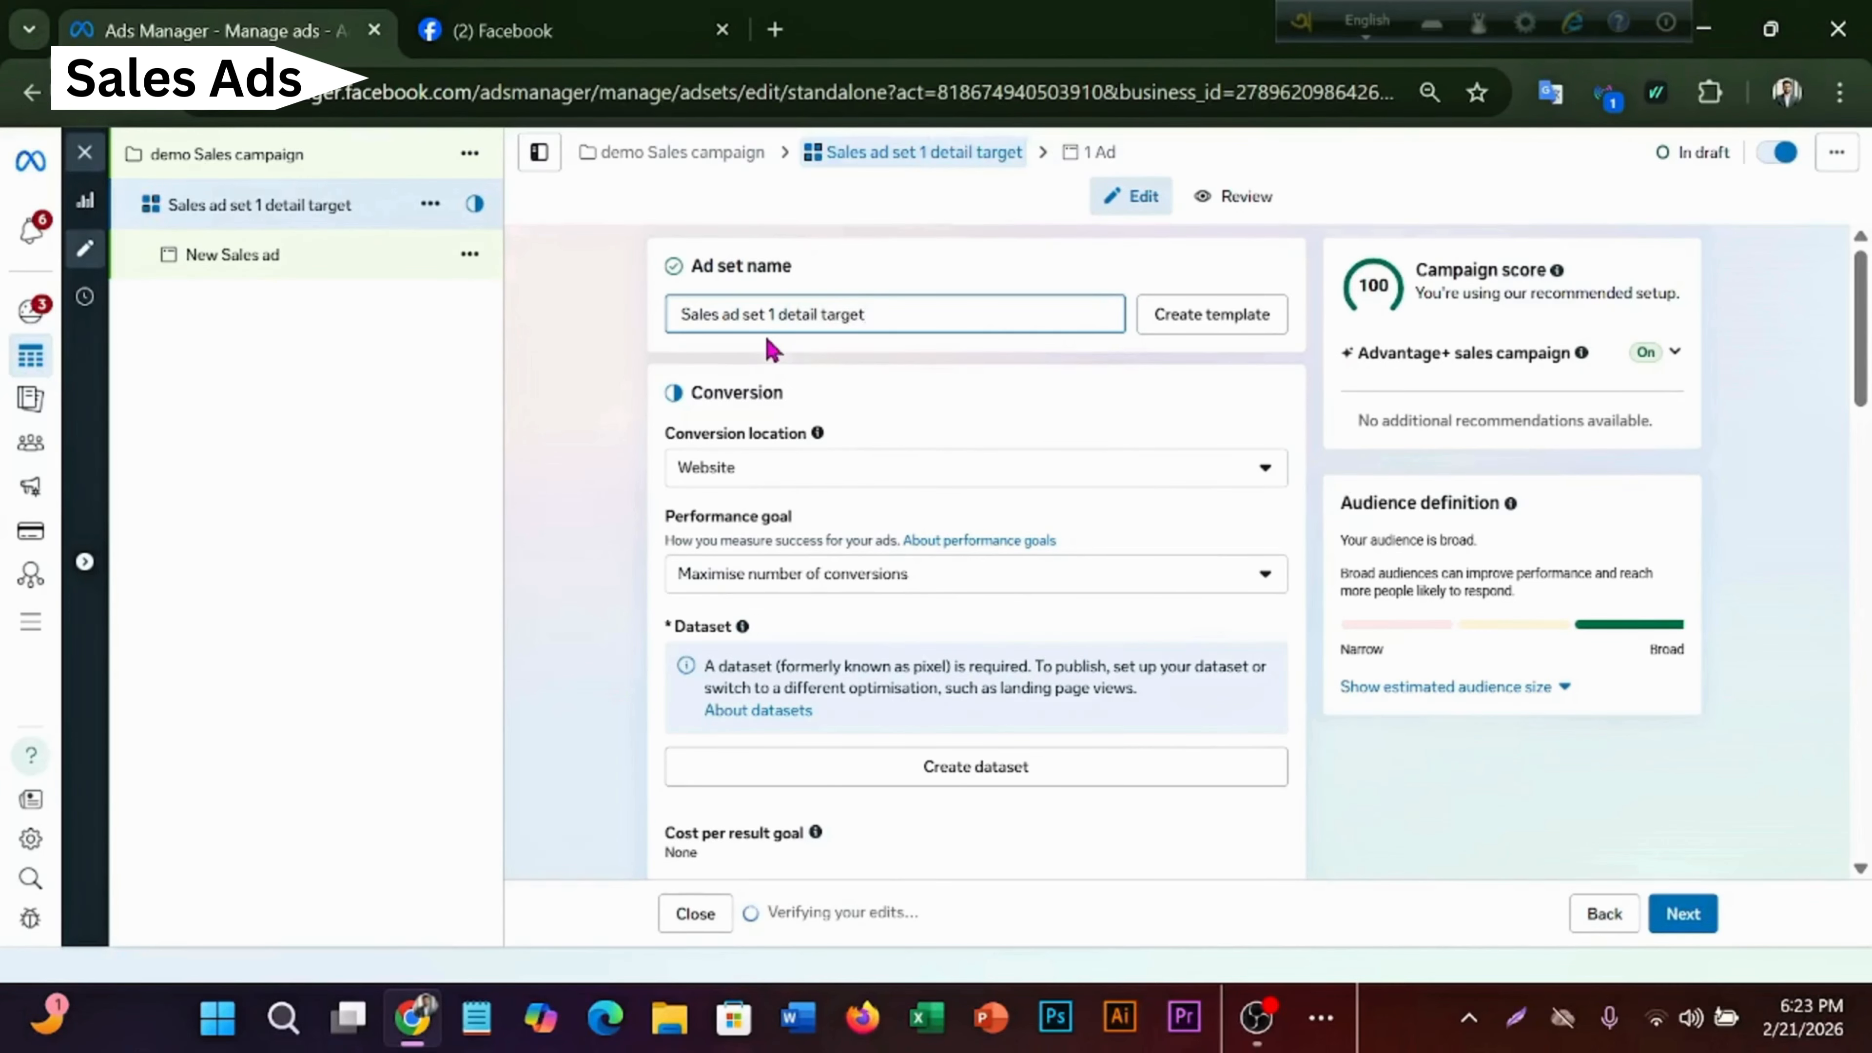
- Set the ad set's conversion location to Message destinations and keep Maximise number of conversations as the performance goal
click(815, 487)
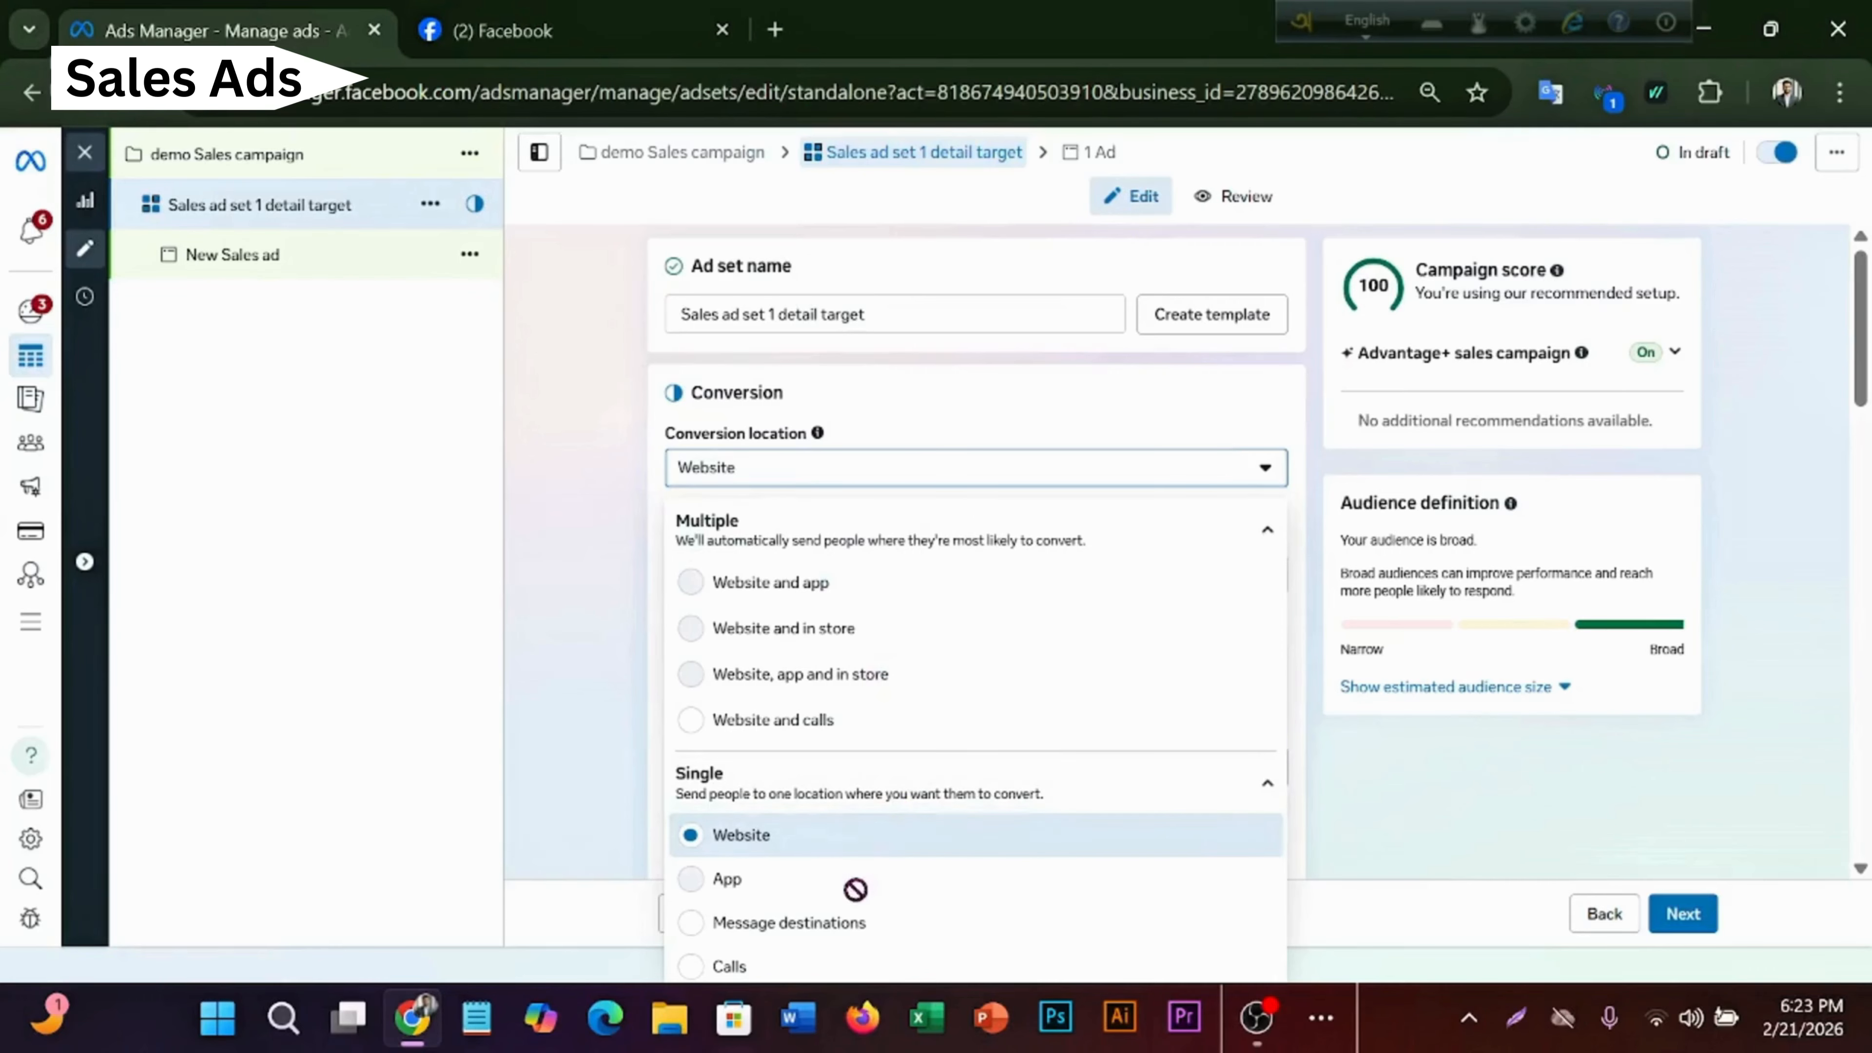
click(885, 945)
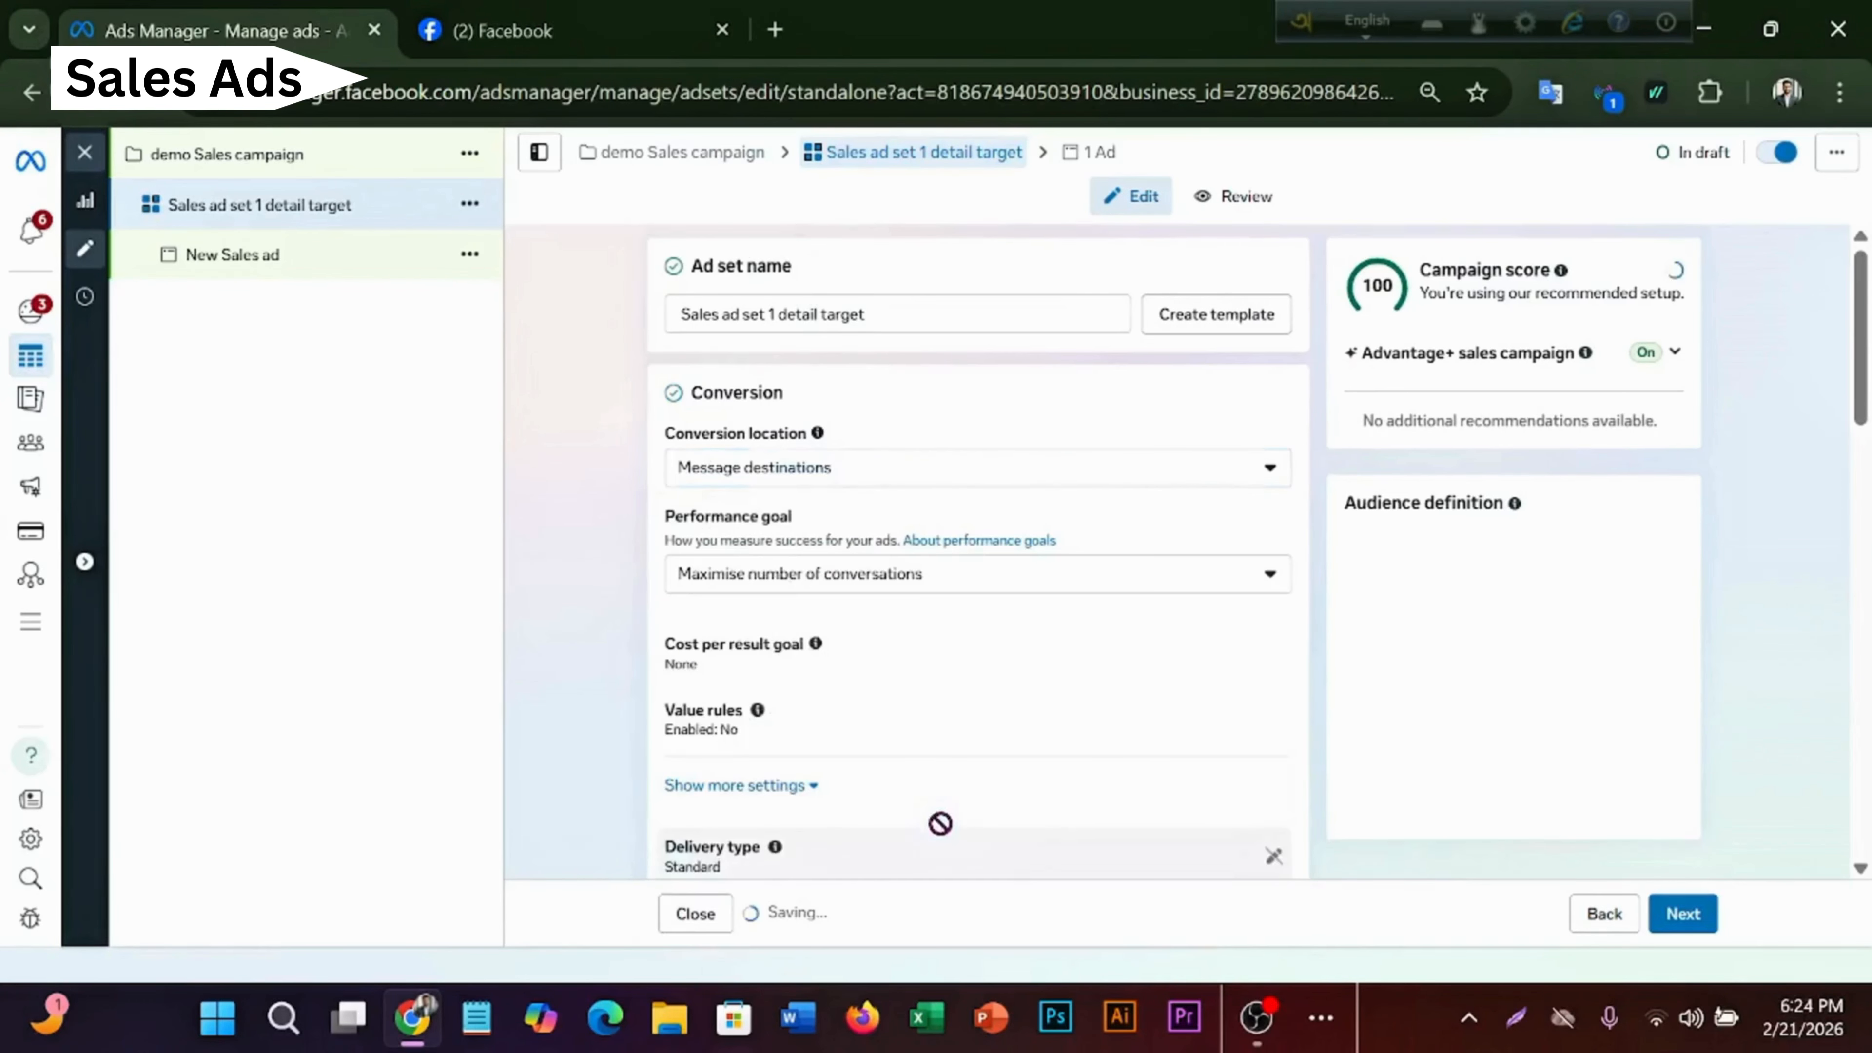
click(892, 583)
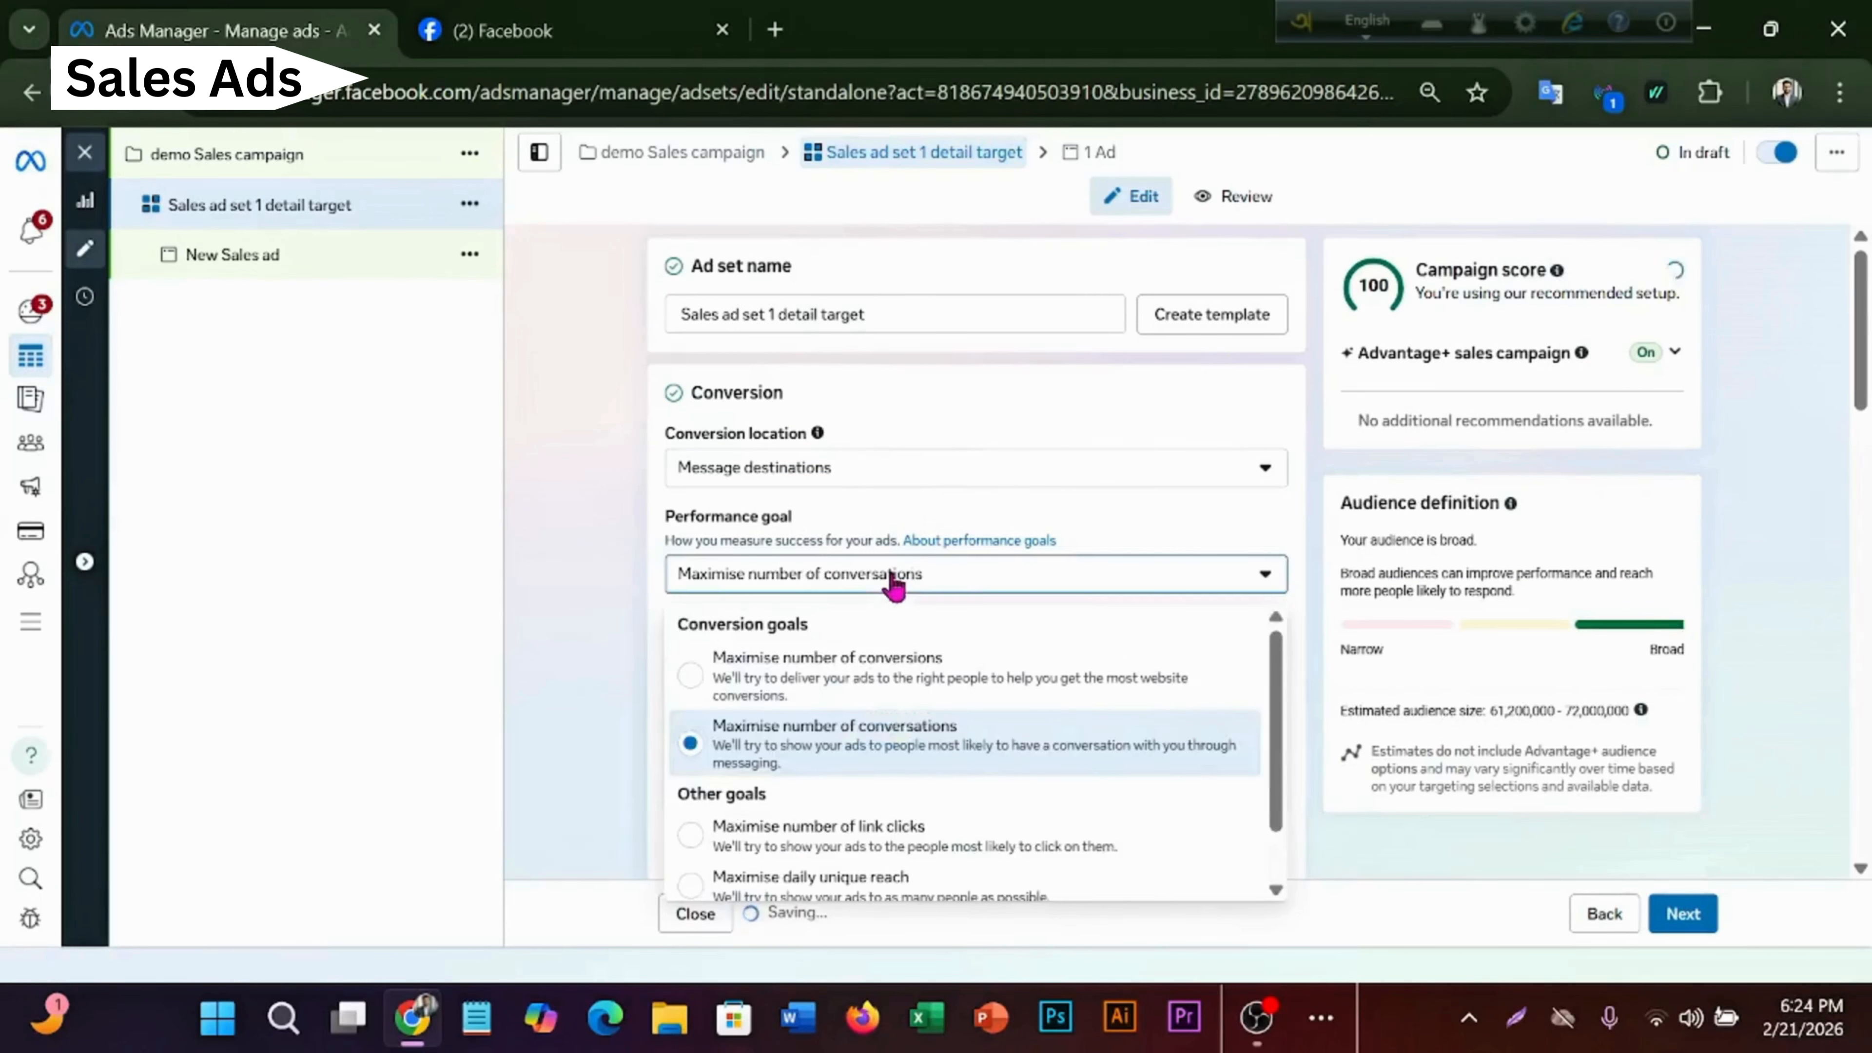
click(894, 586)
- Look through the ad set's conversion, budget and schedule, audience and placement settings
scroll(885, 708, down, 3)
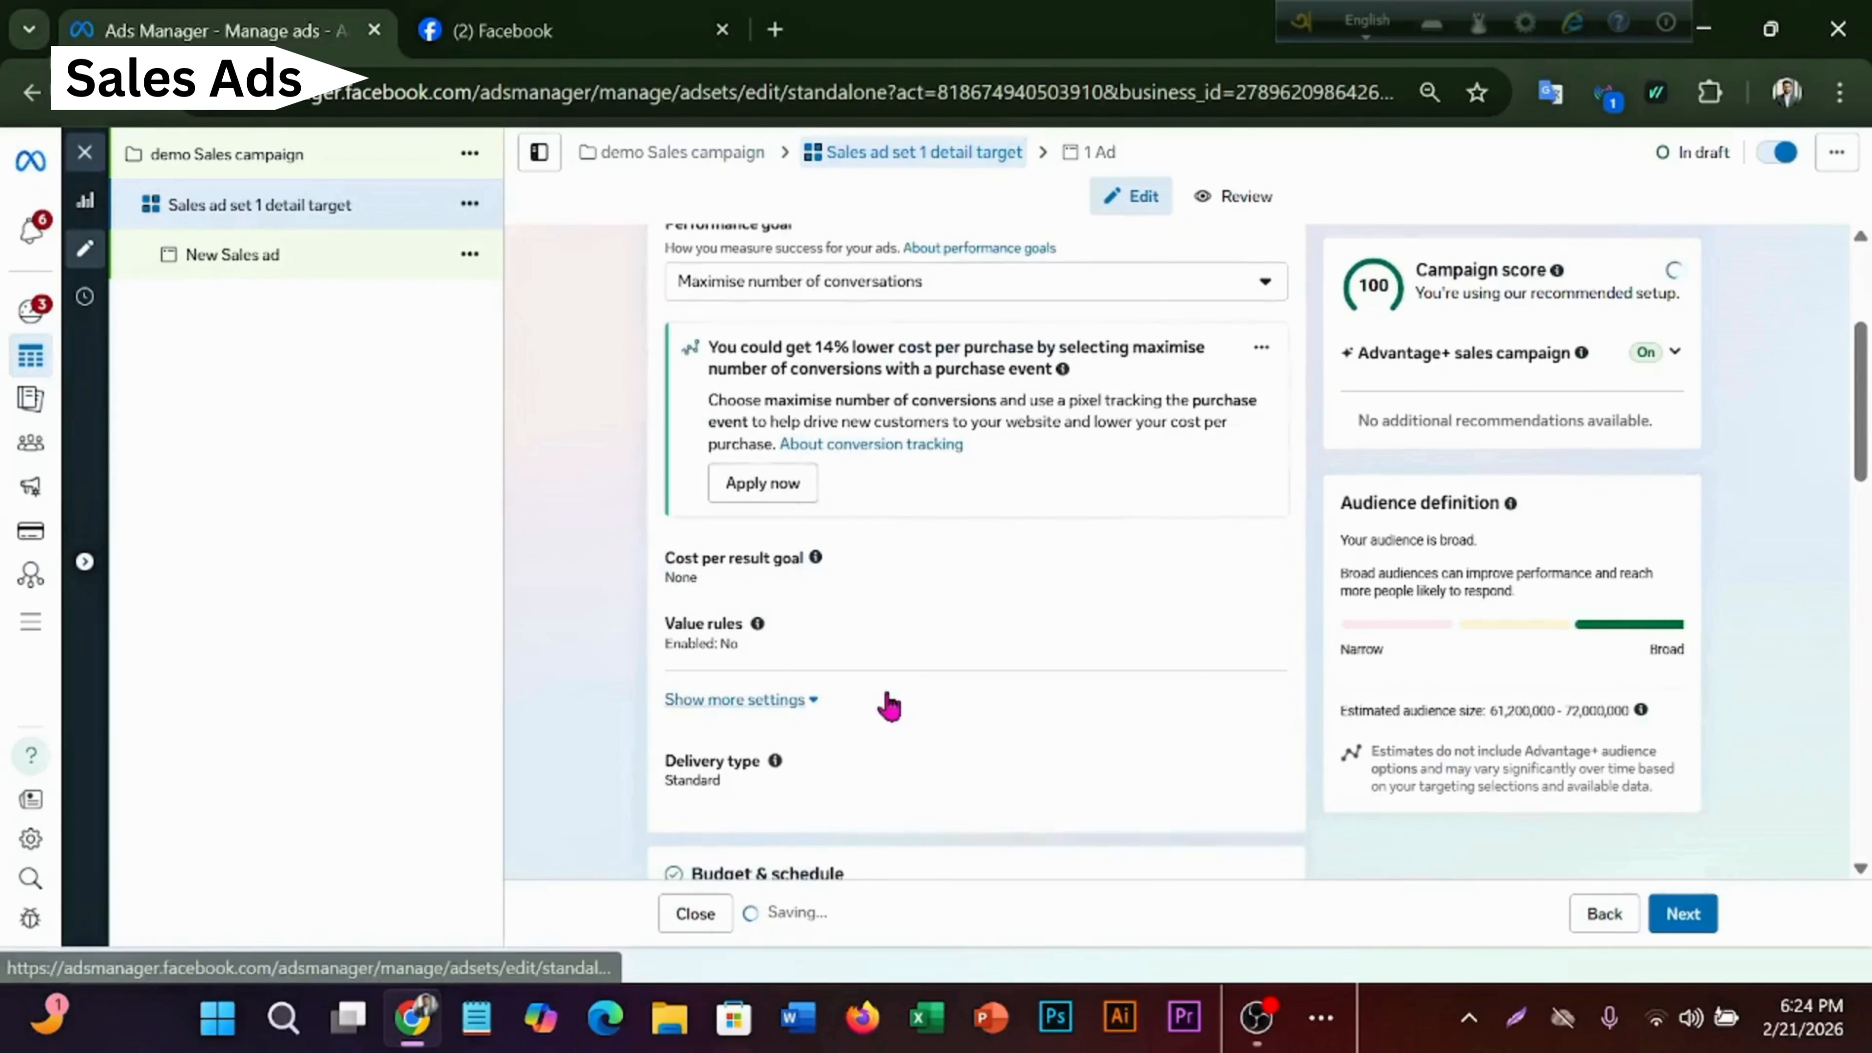
scroll(919, 573, up, 3)
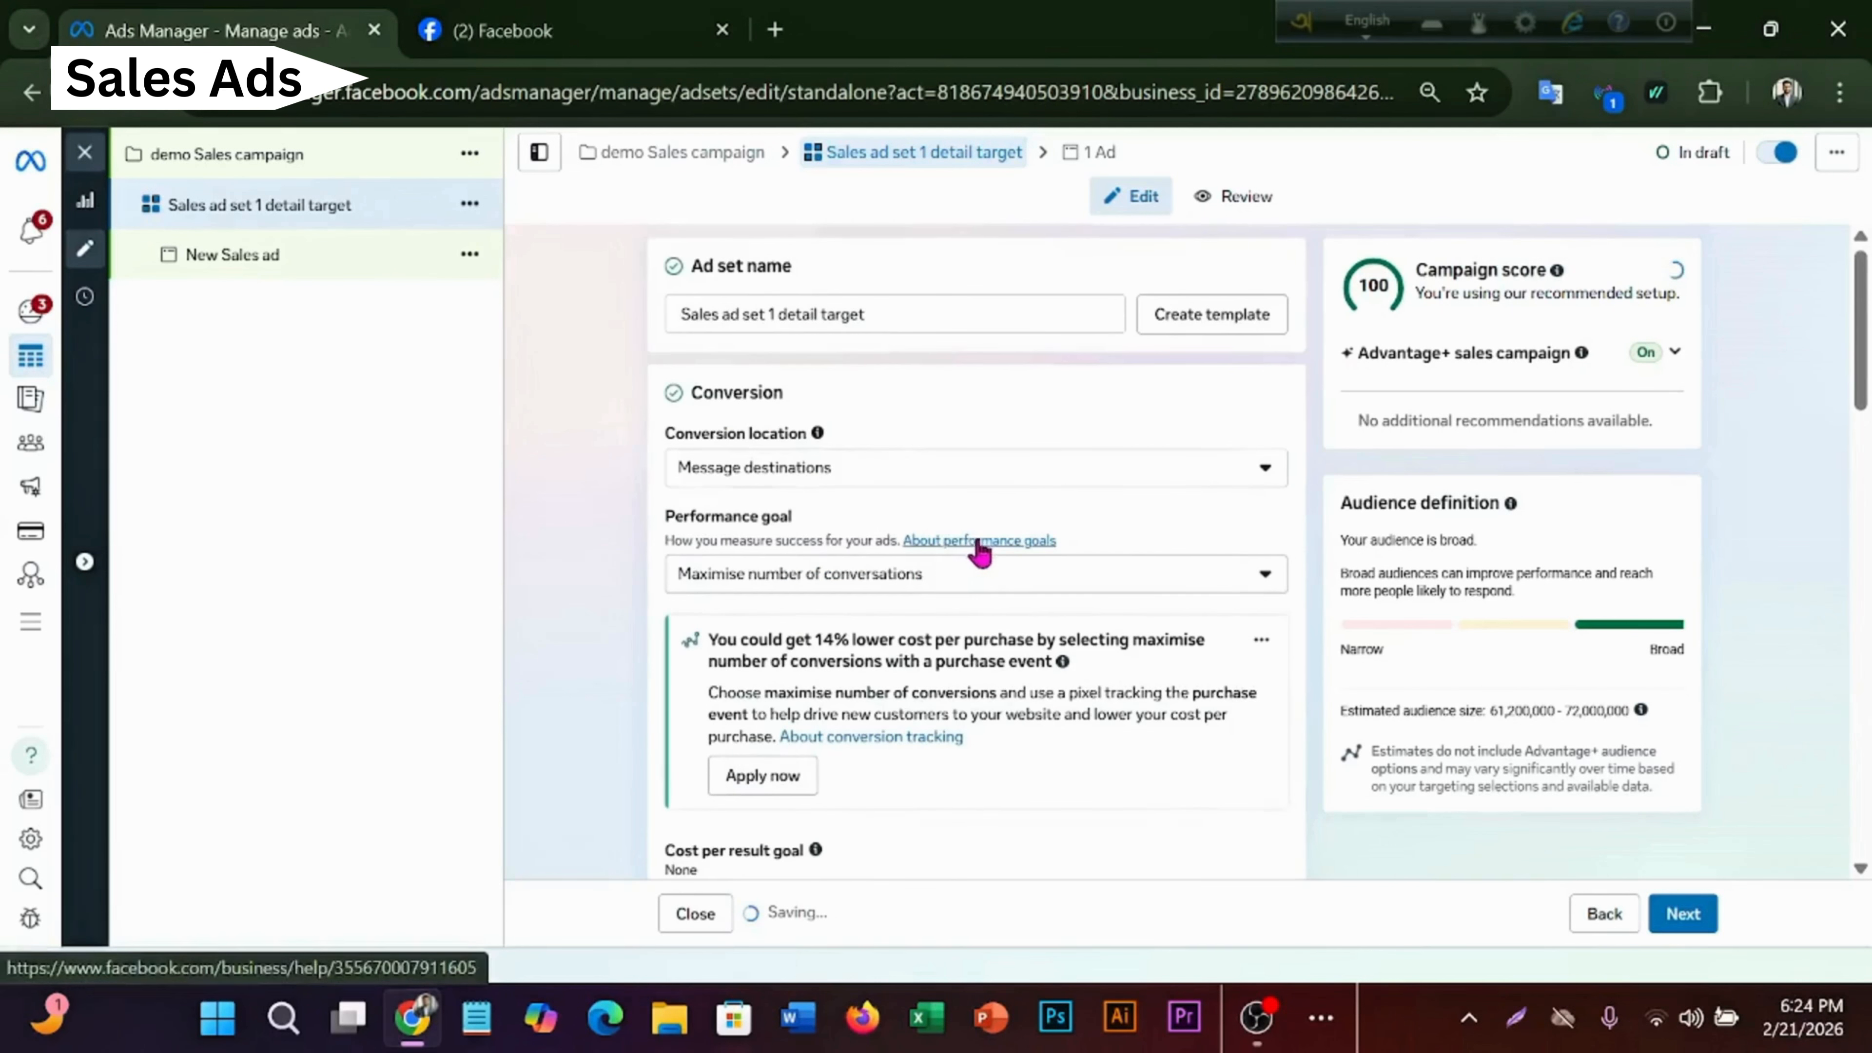
scroll(980, 544, down, 3)
scroll(928, 636, up, 2)
scroll(940, 627, down, 4)
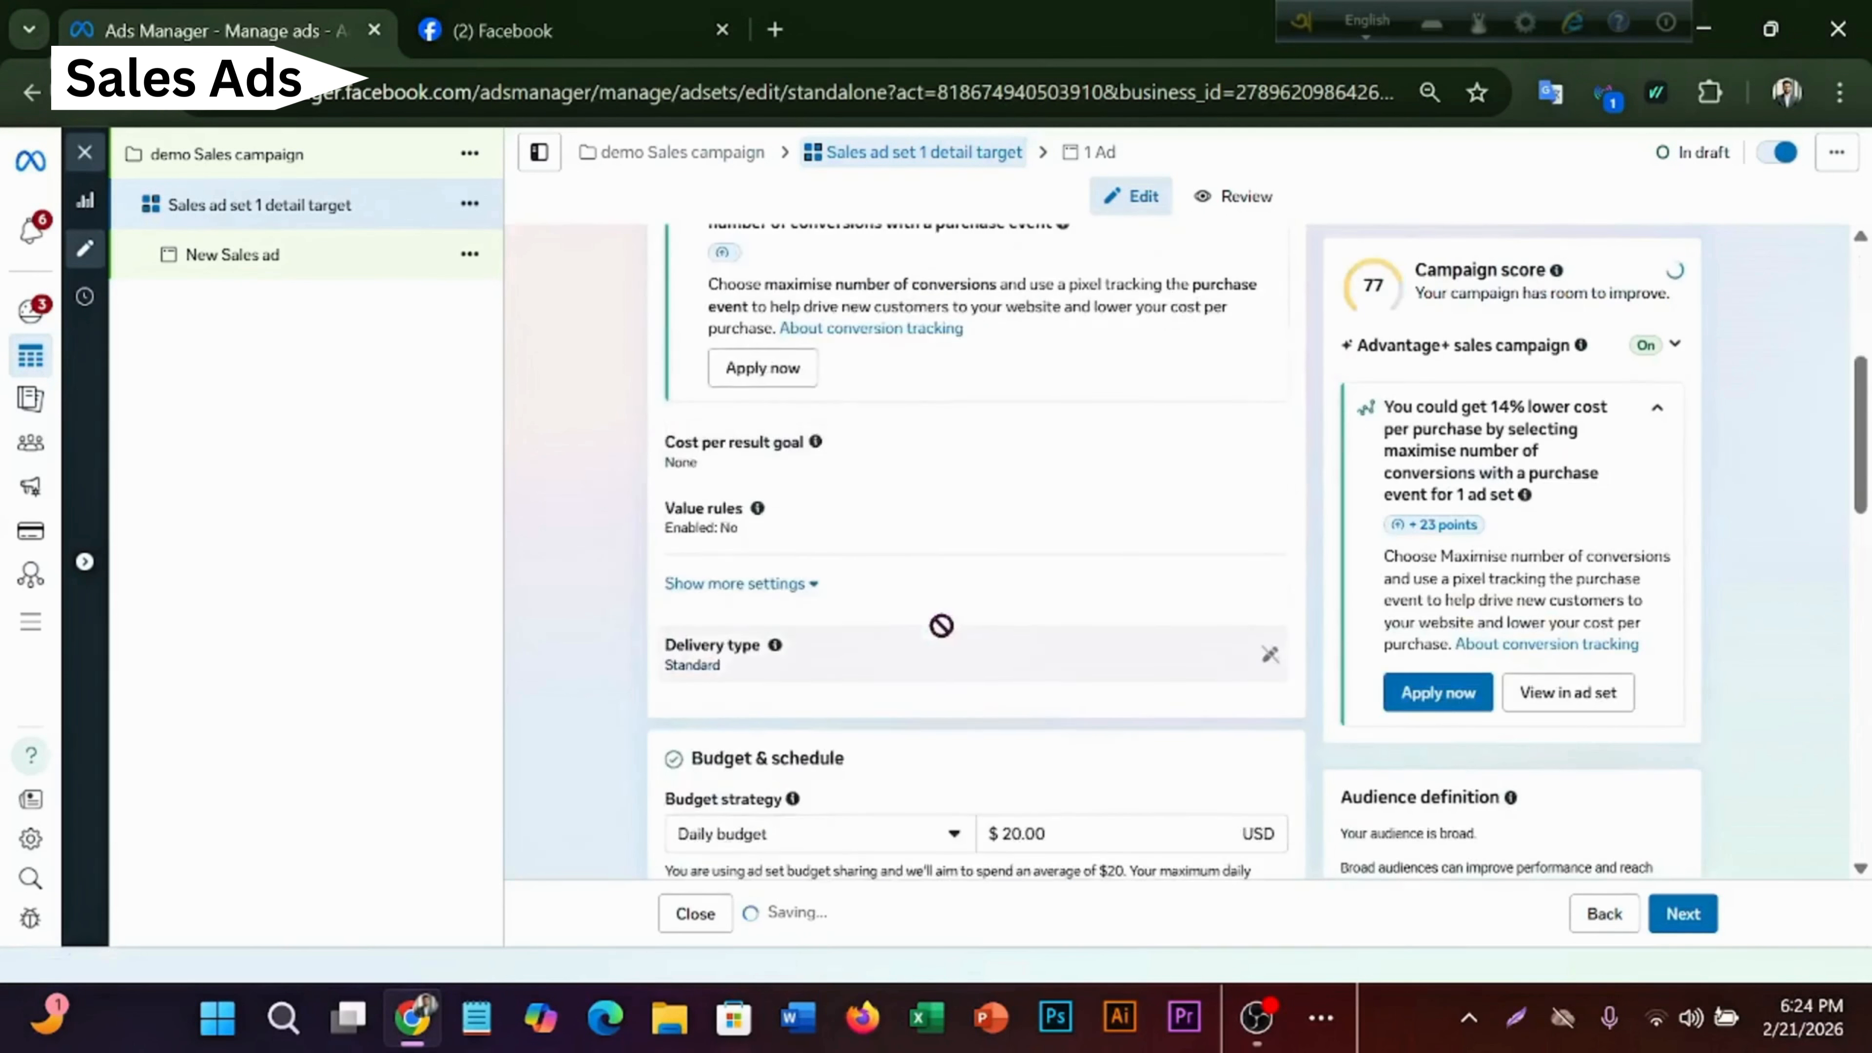
scroll(954, 619, up, 4)
scroll(1013, 509, down, 10)
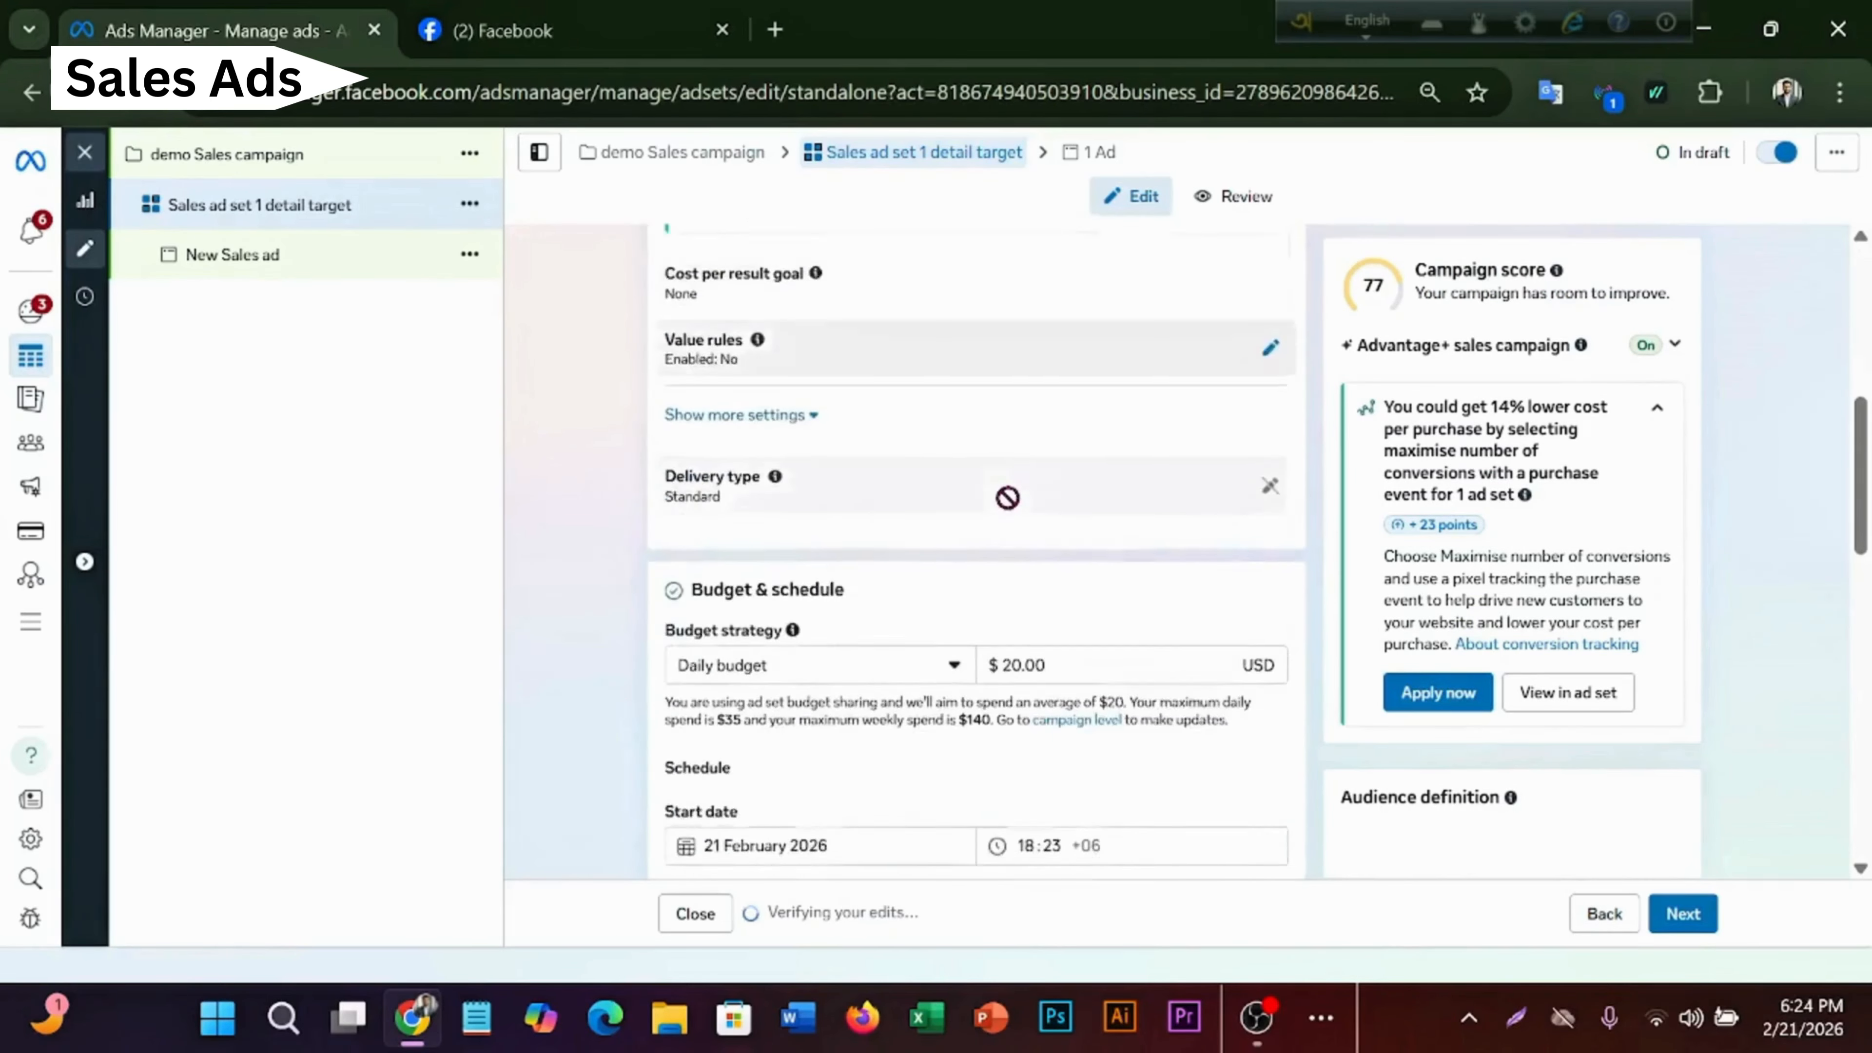
scroll(1014, 513, down, 3)
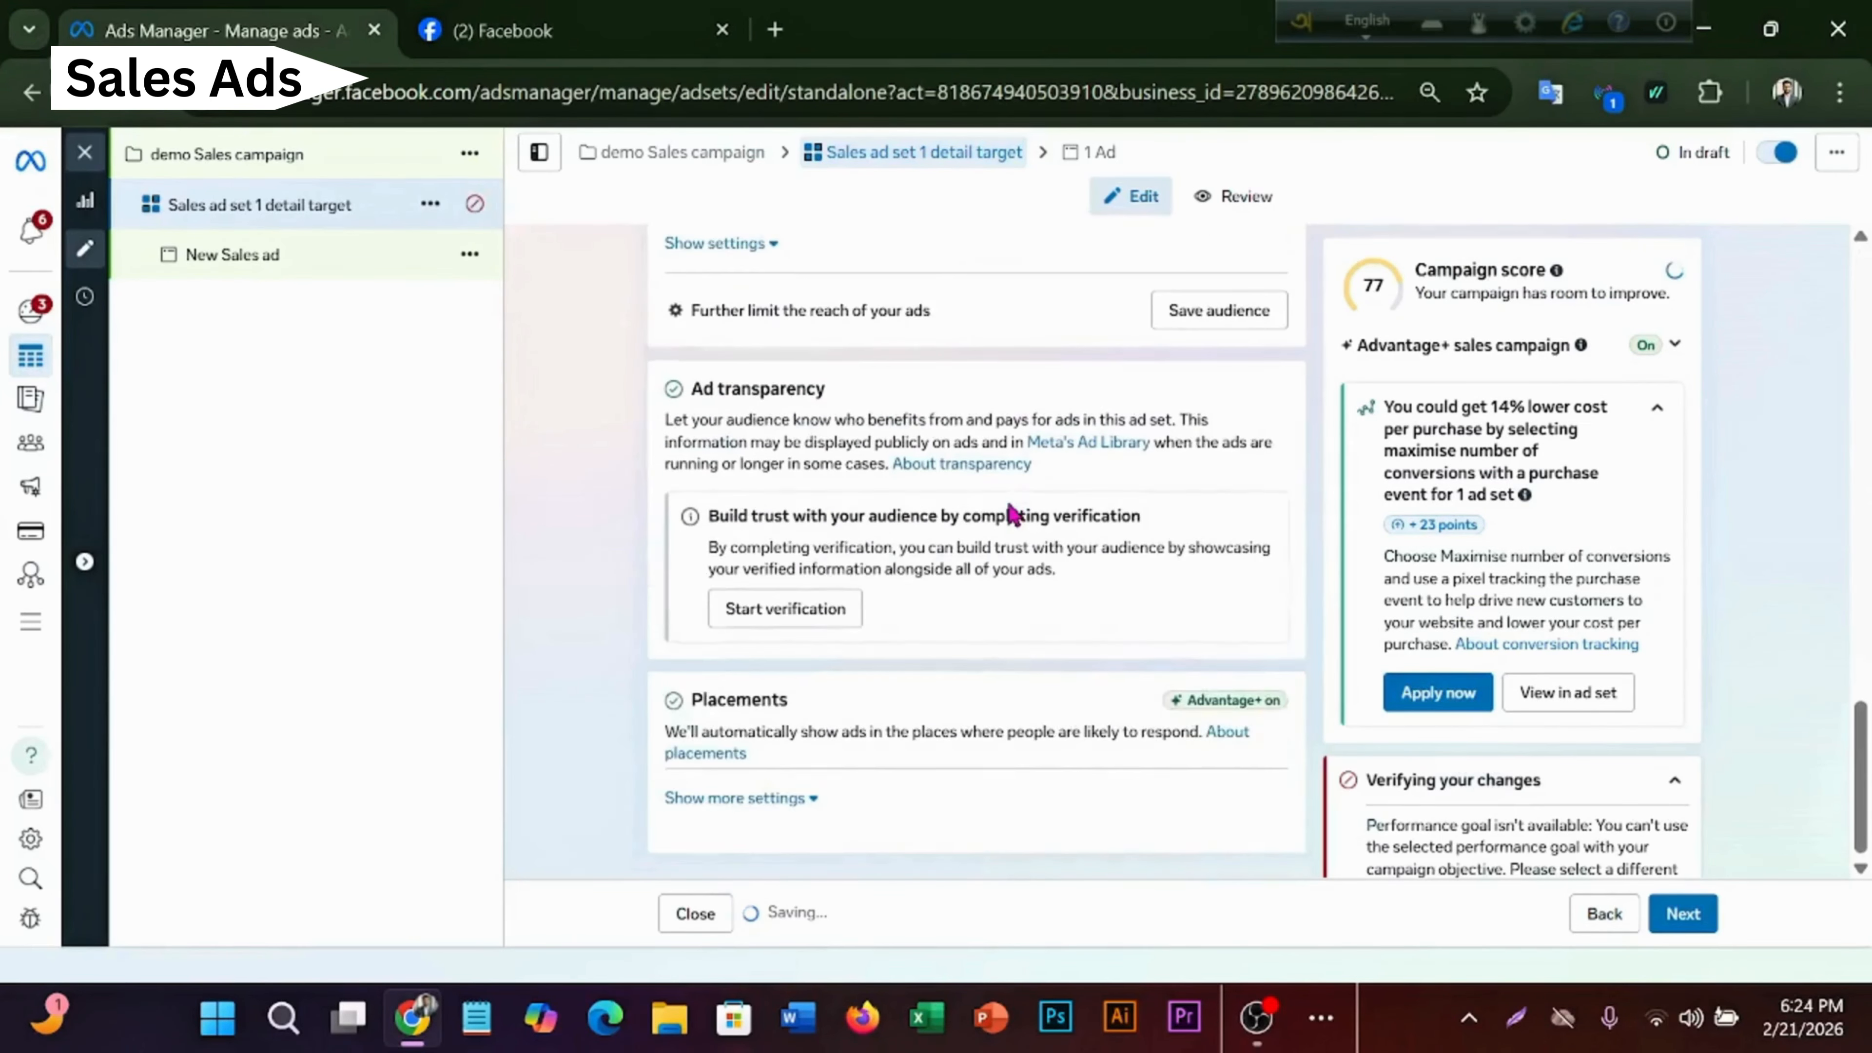
scroll(1016, 501, up, 10)
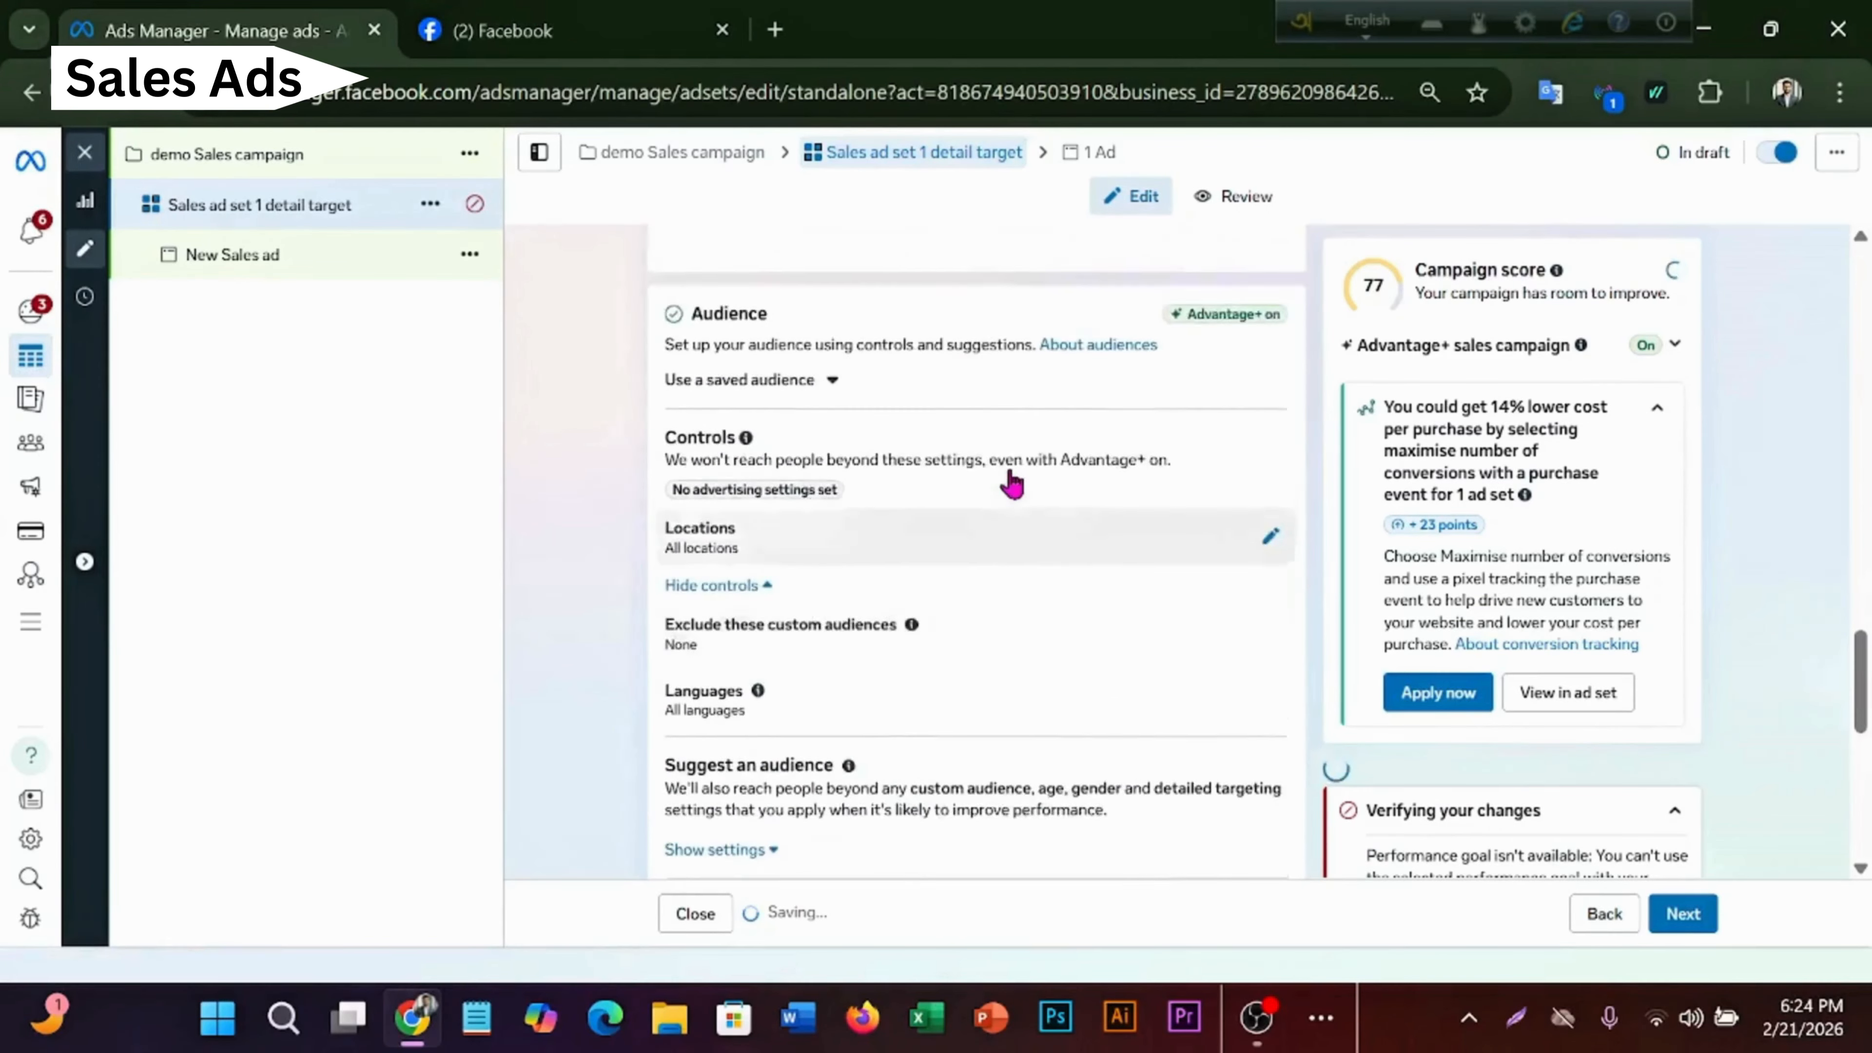
scroll(1014, 488, down, 5)
scroll(1006, 491, up, 15)
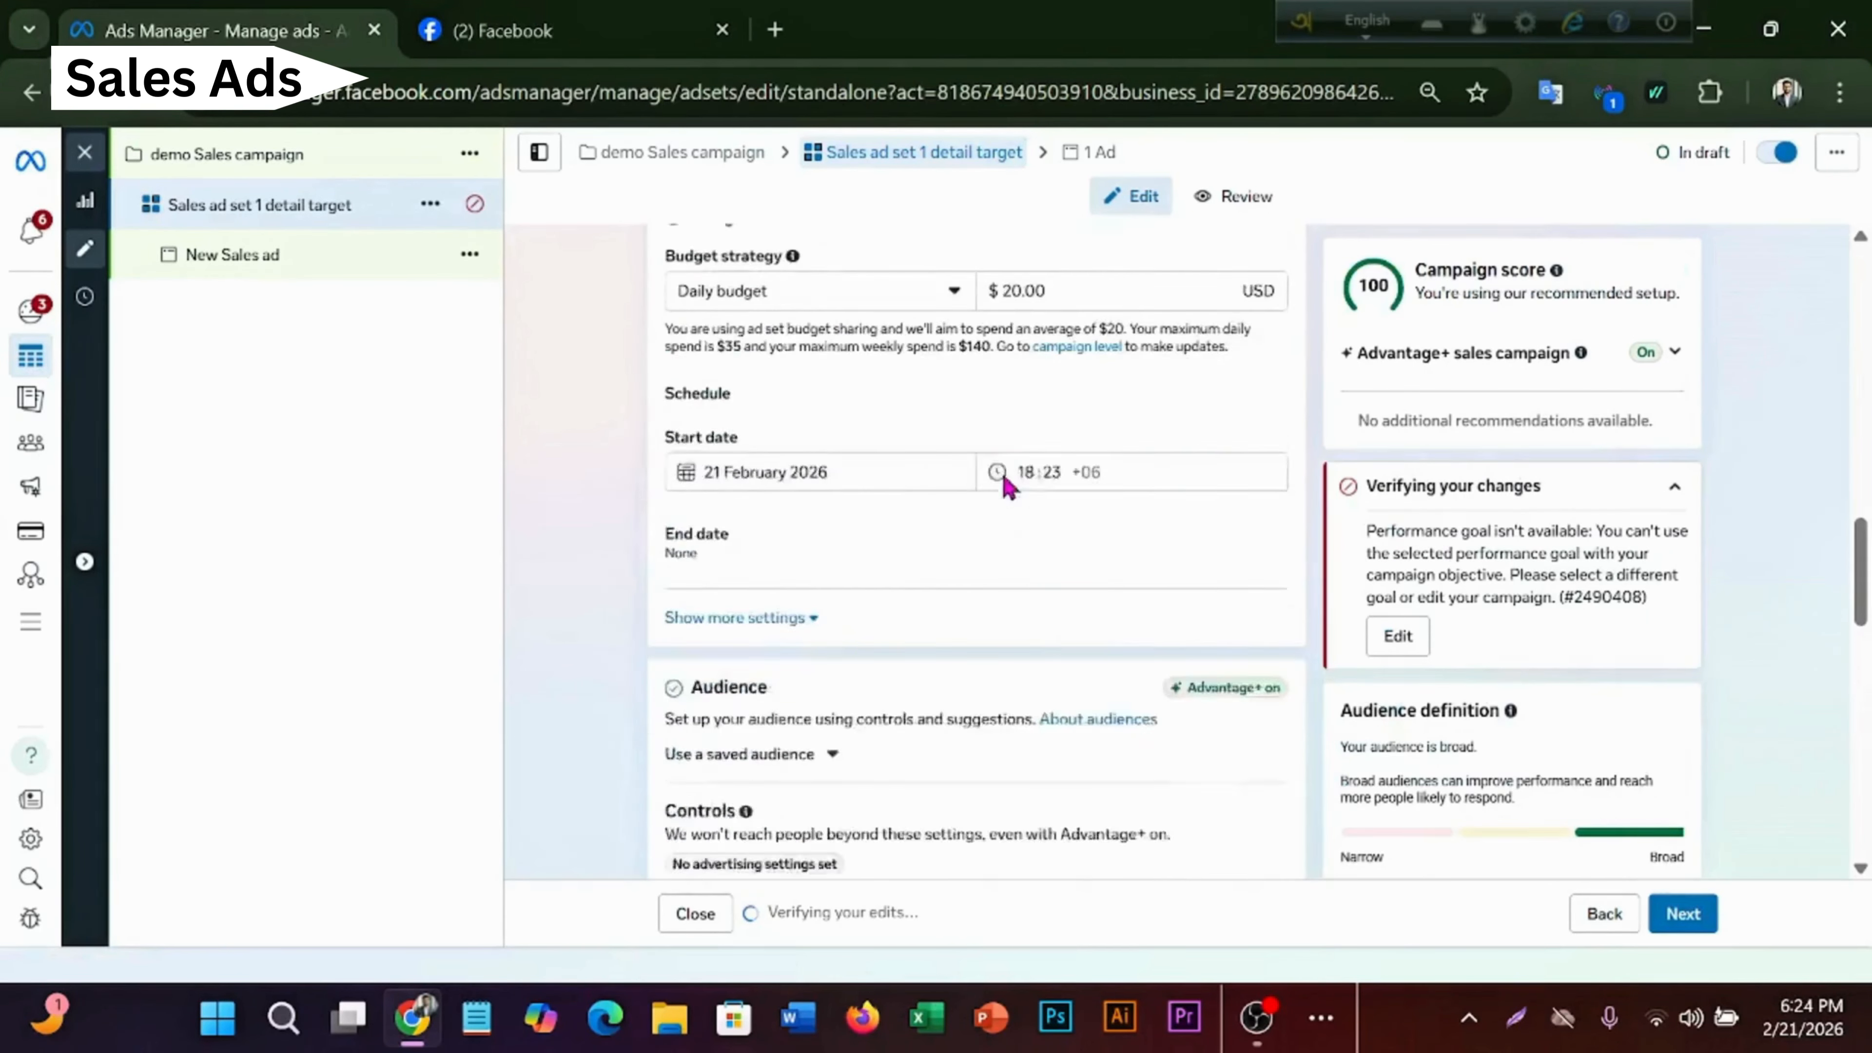
scroll(994, 493, up, 5)
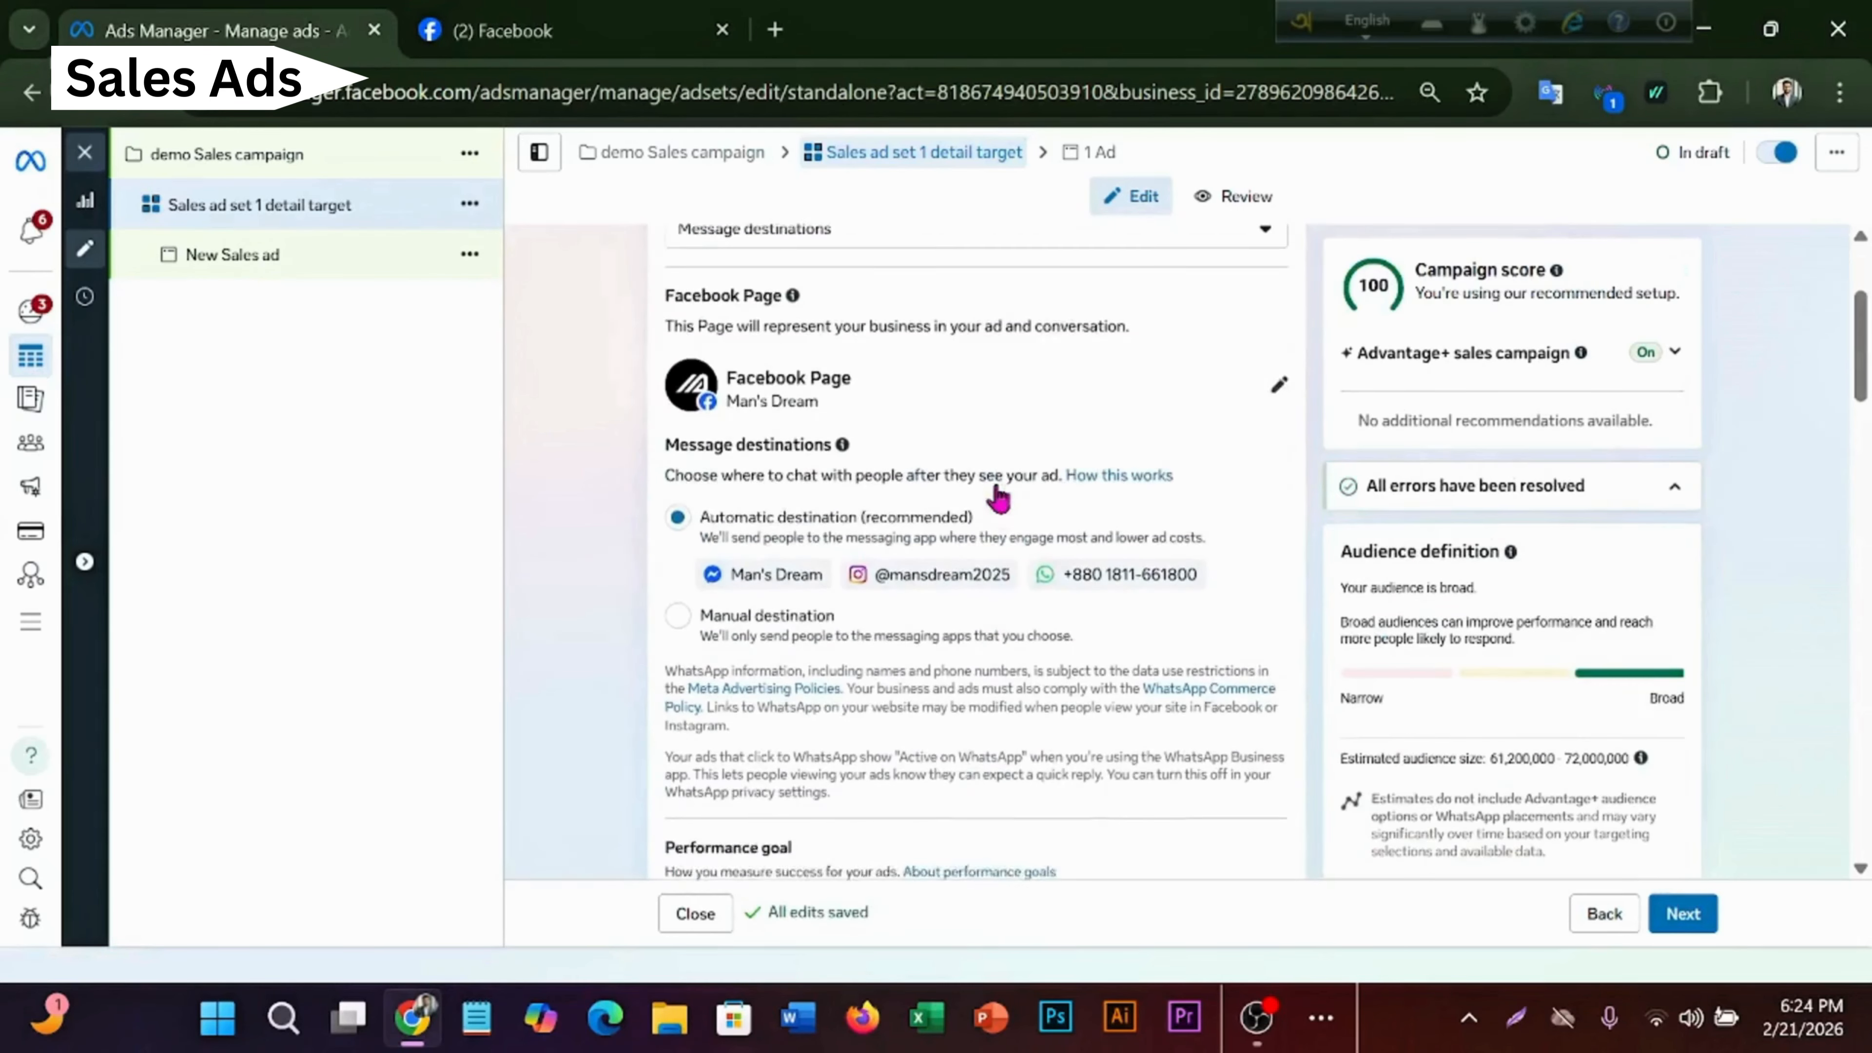
- Choose Man's Dream as the Facebook Page that represents the business in the ad set
click(890, 389)
scroll(930, 691, down, 3)
scroll(936, 687, up, 2)
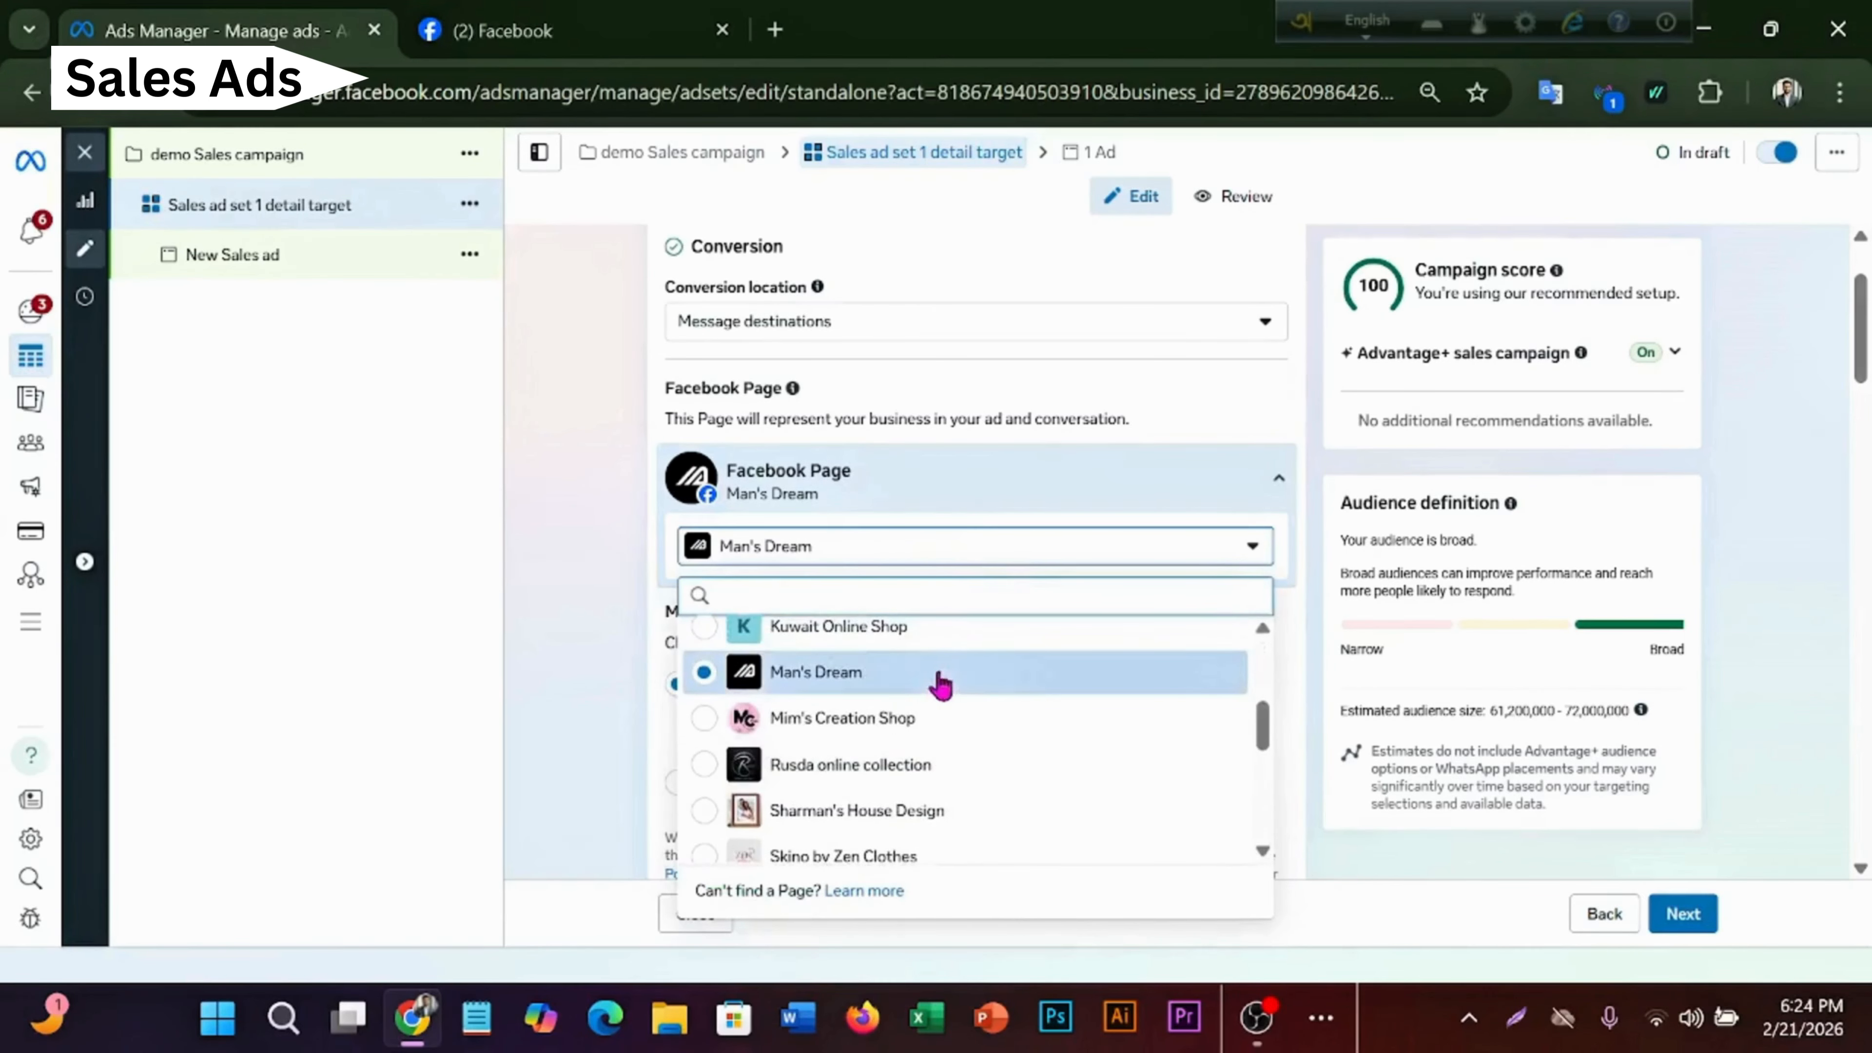
click(912, 669)
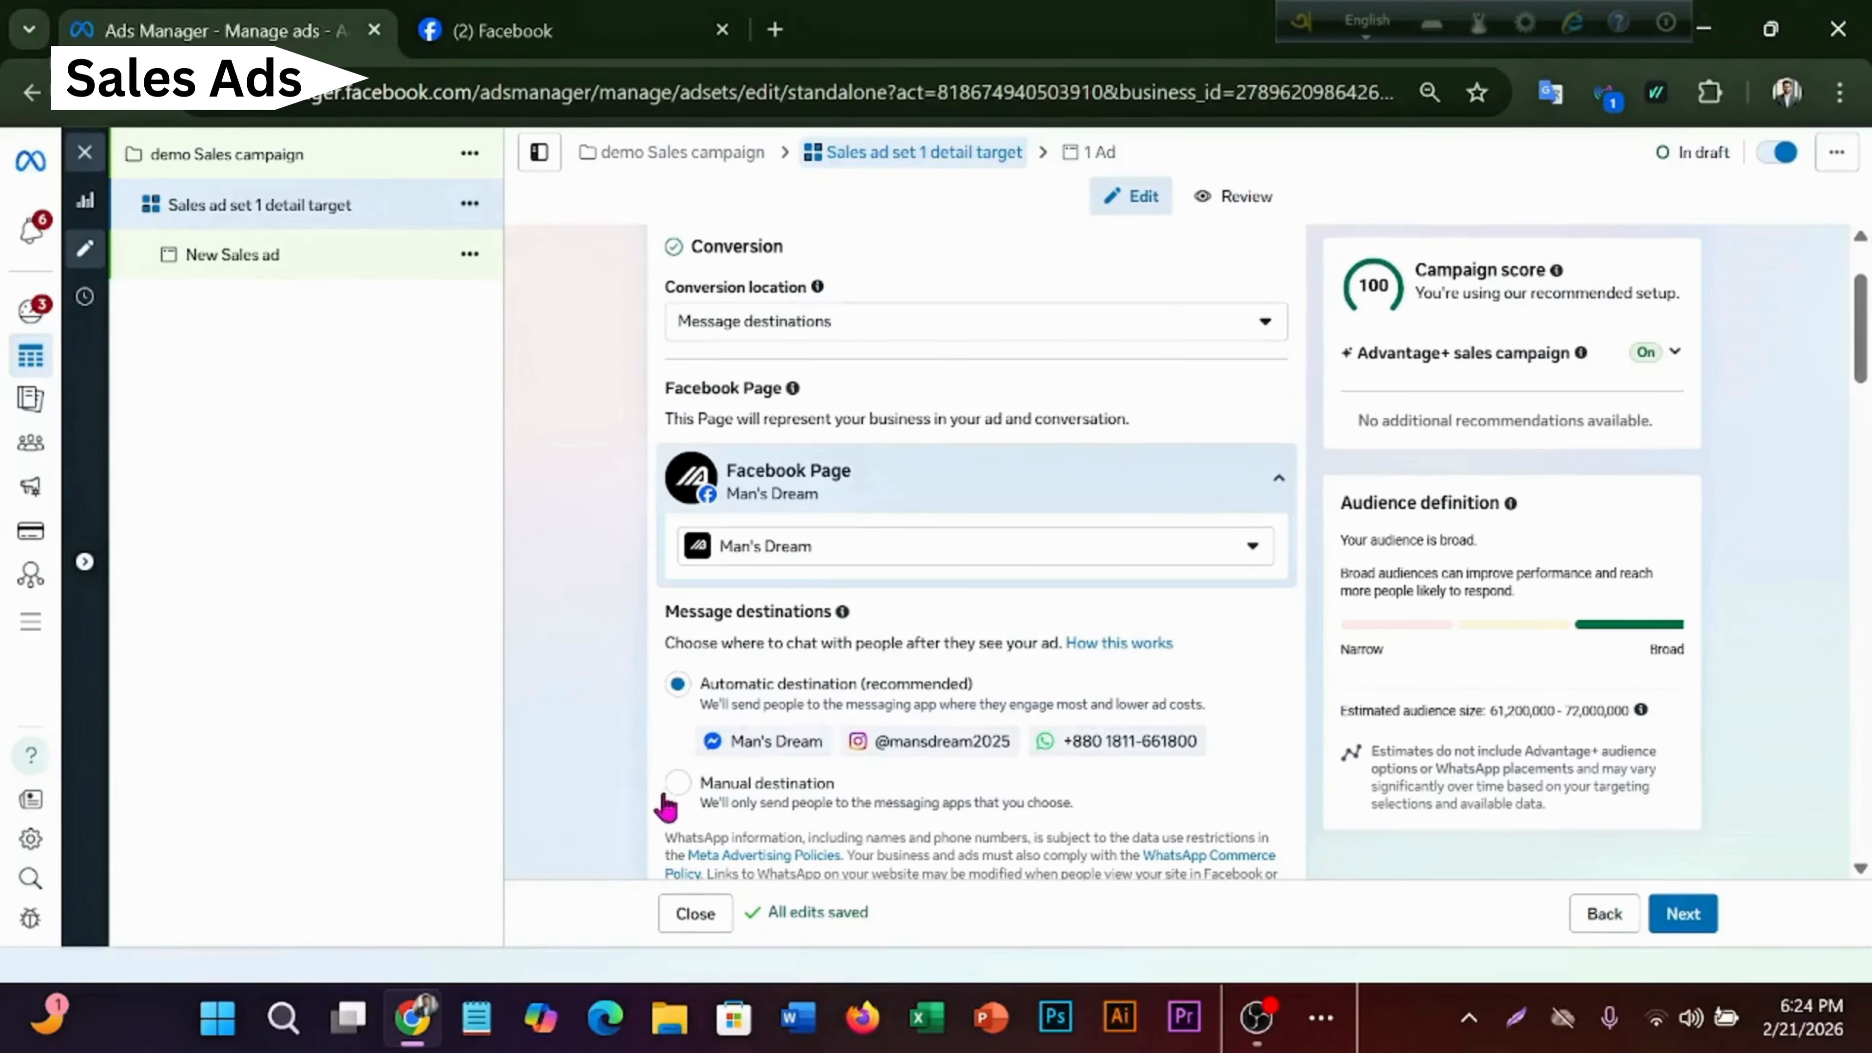
- Switch the message destinations to Manual destination and deselect Instagram and WhatsApp, leaving only Messenger
click(781, 783)
scroll(819, 648, down, 2)
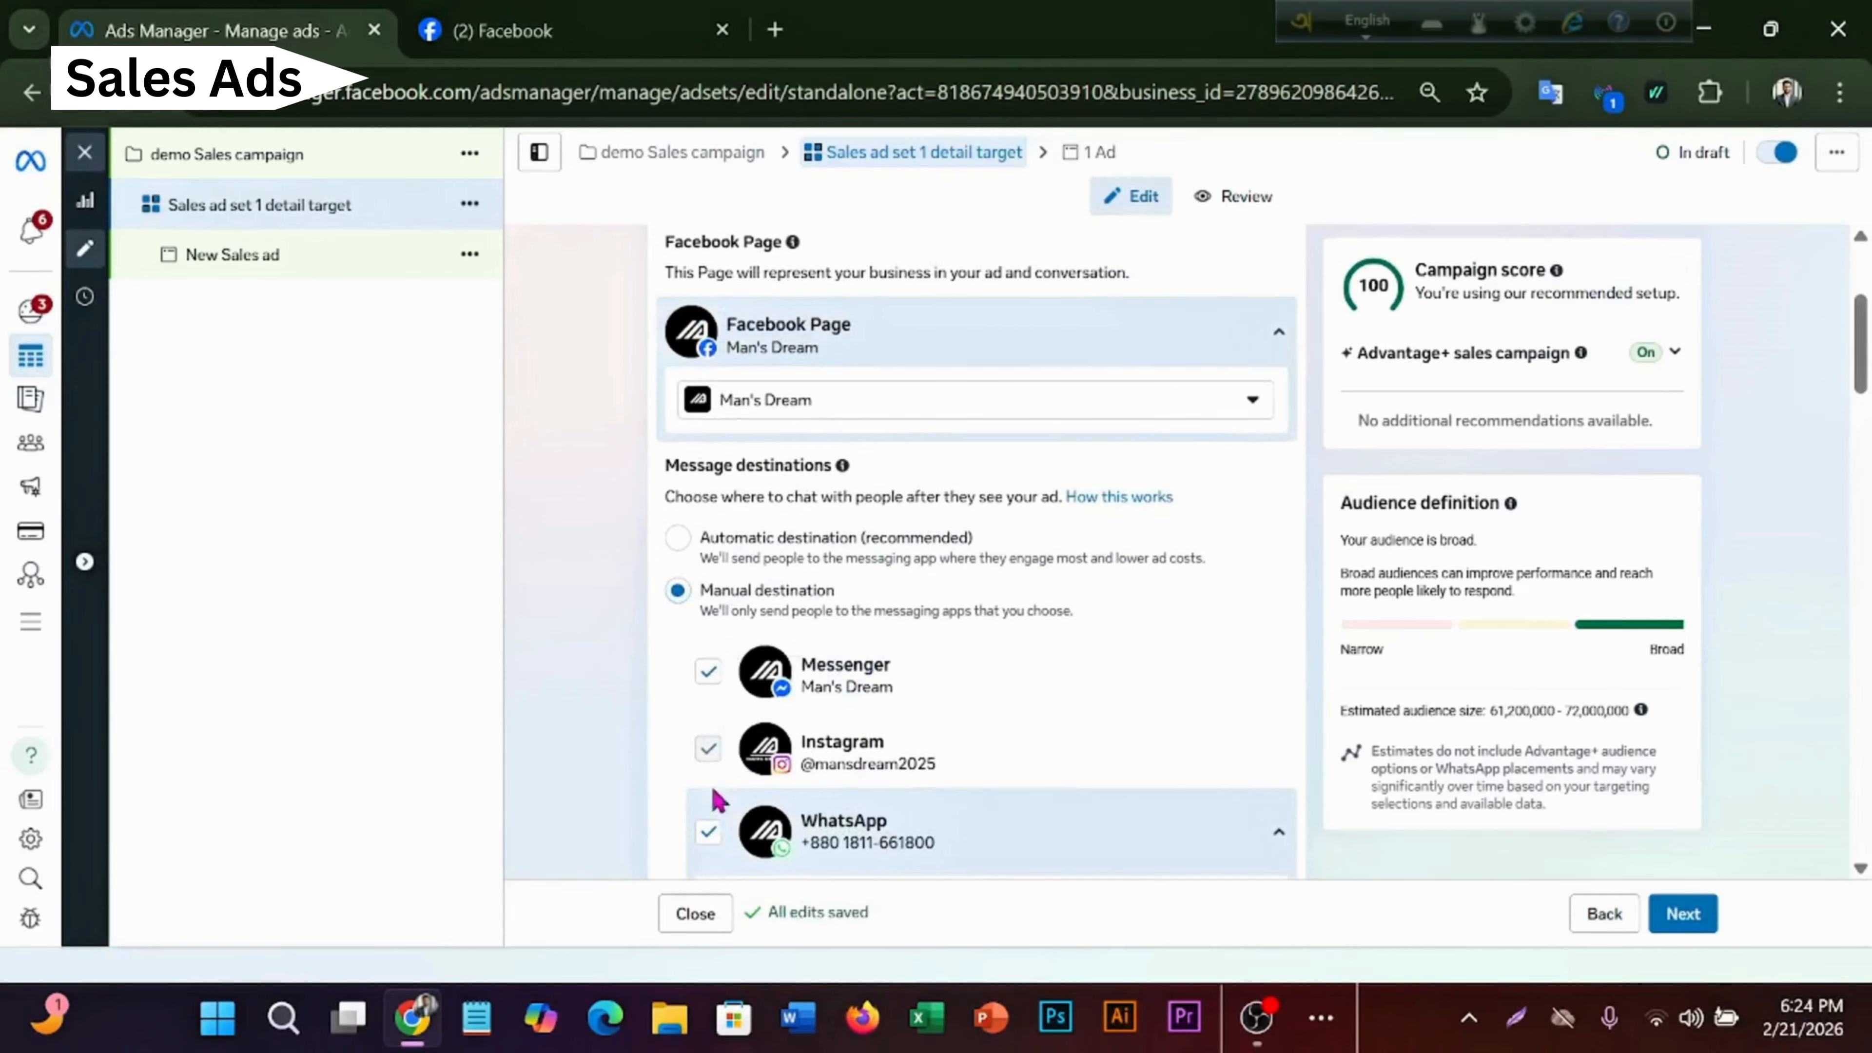
click(709, 833)
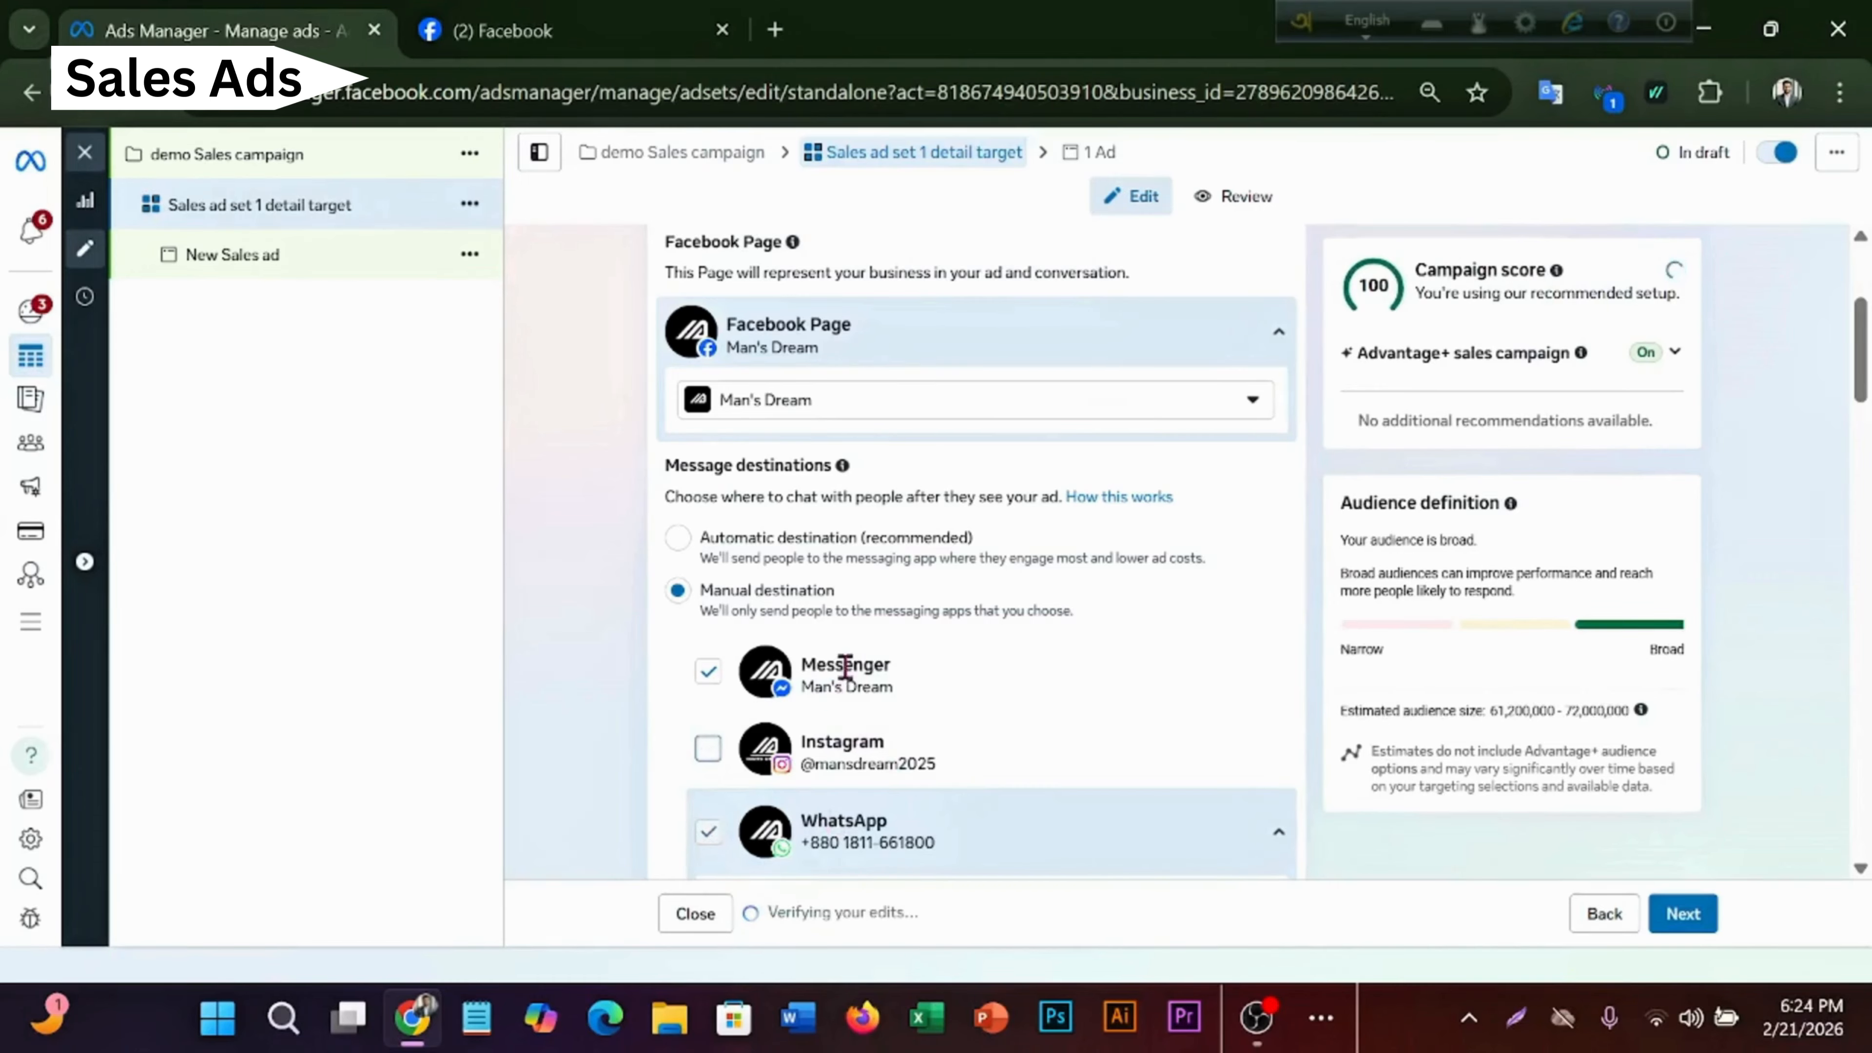
scroll(959, 590, down, 3)
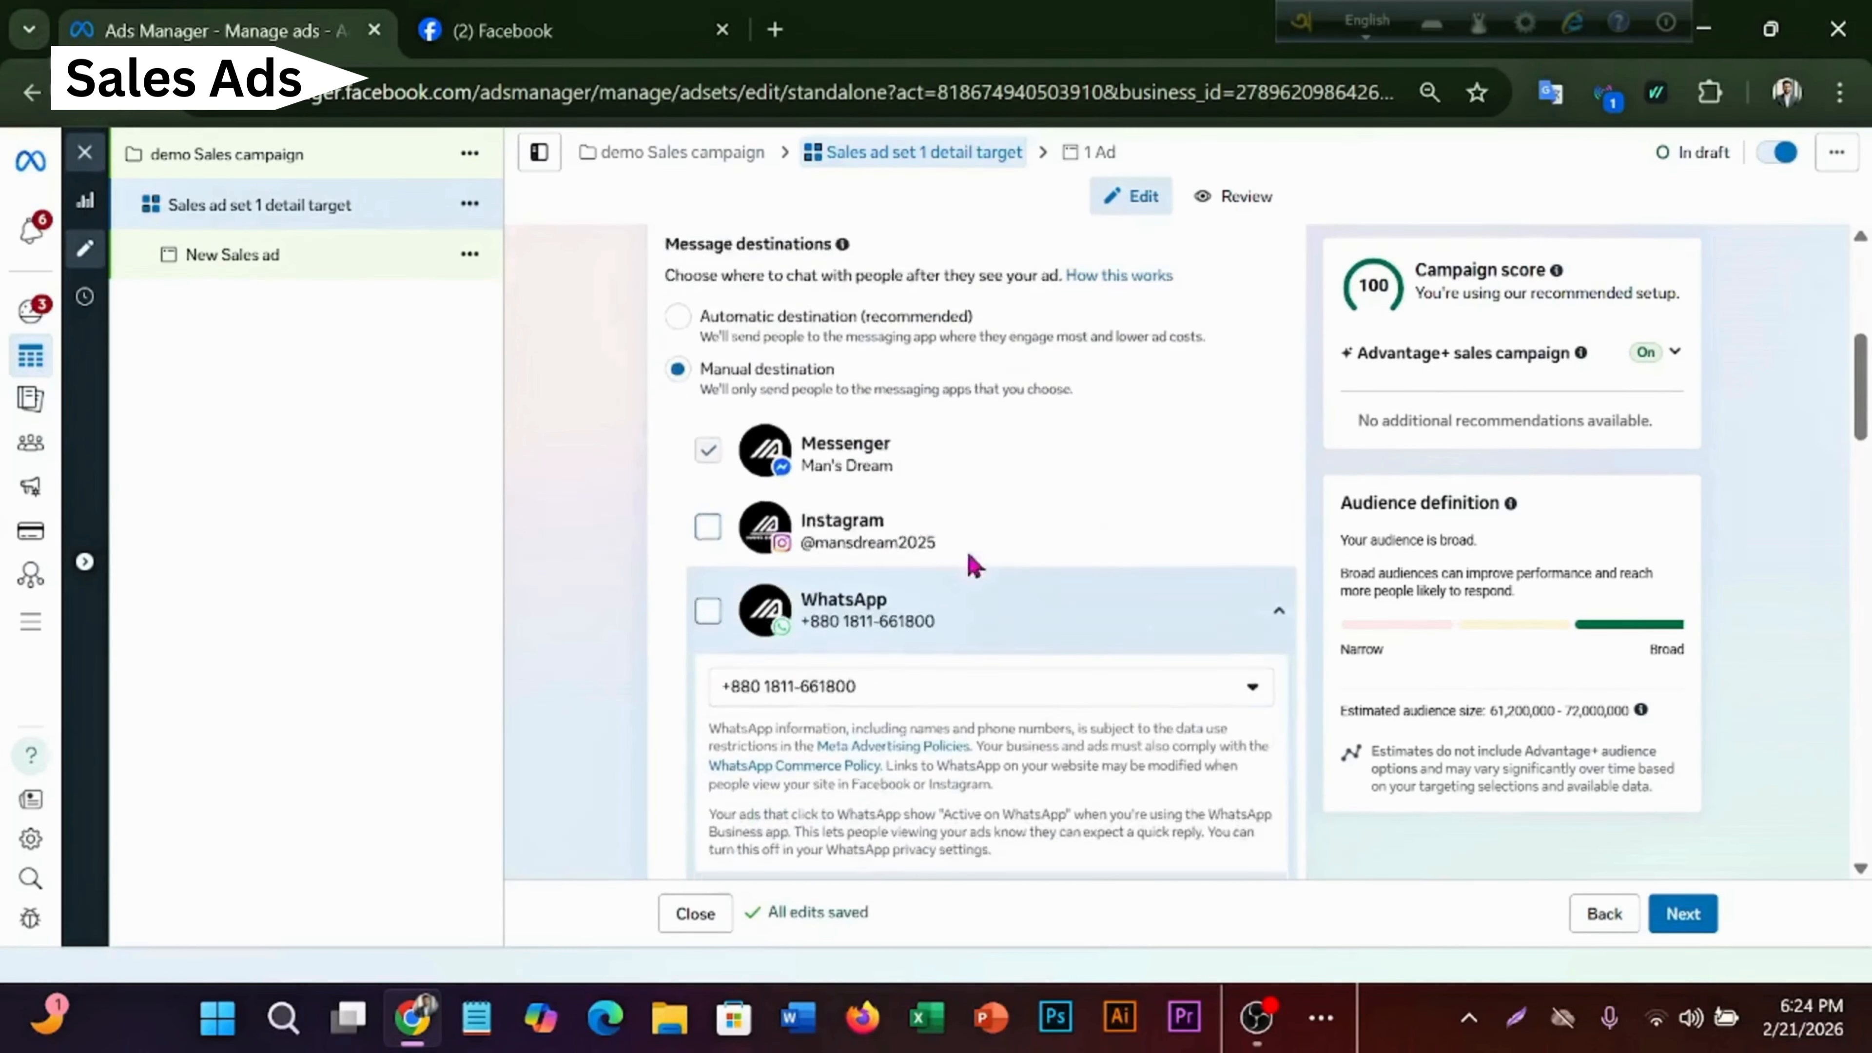
scroll(975, 566, down, 5)
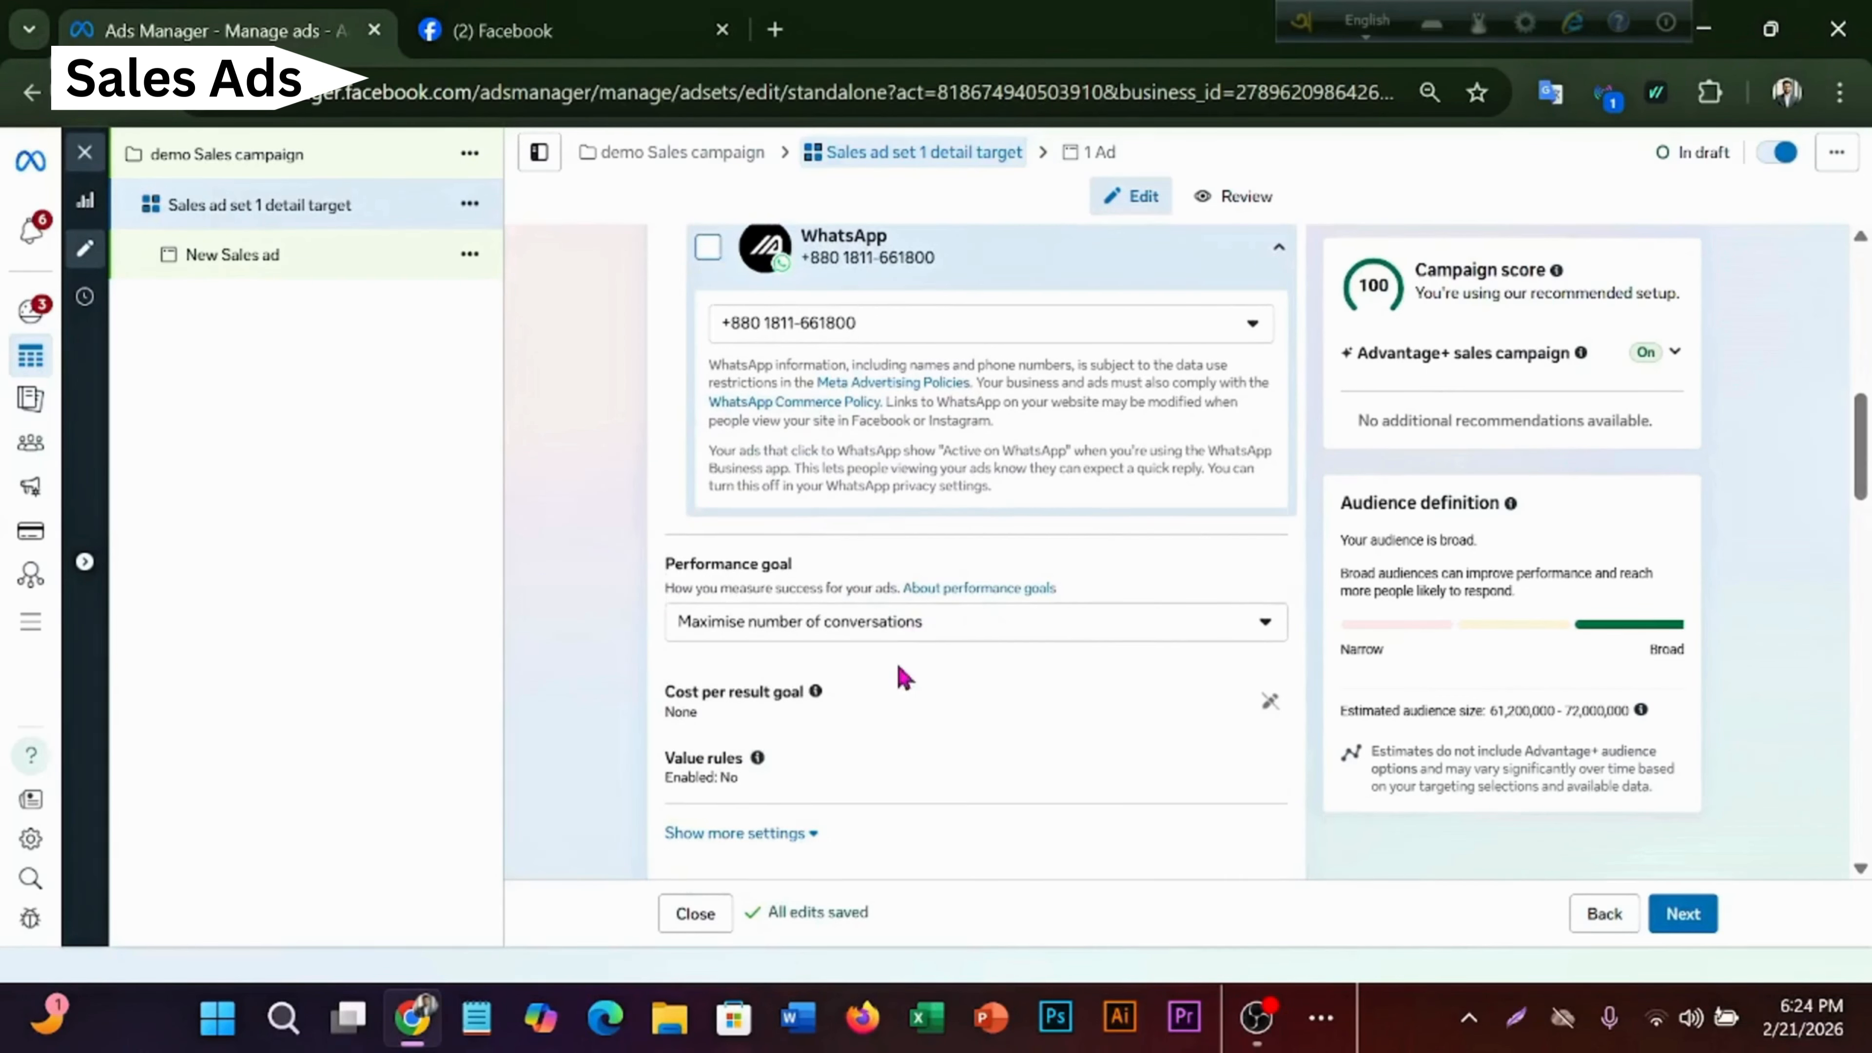
- Set the ad set's daily budget to $5.00
click(918, 623)
click(916, 625)
scroll(916, 636, down, 4)
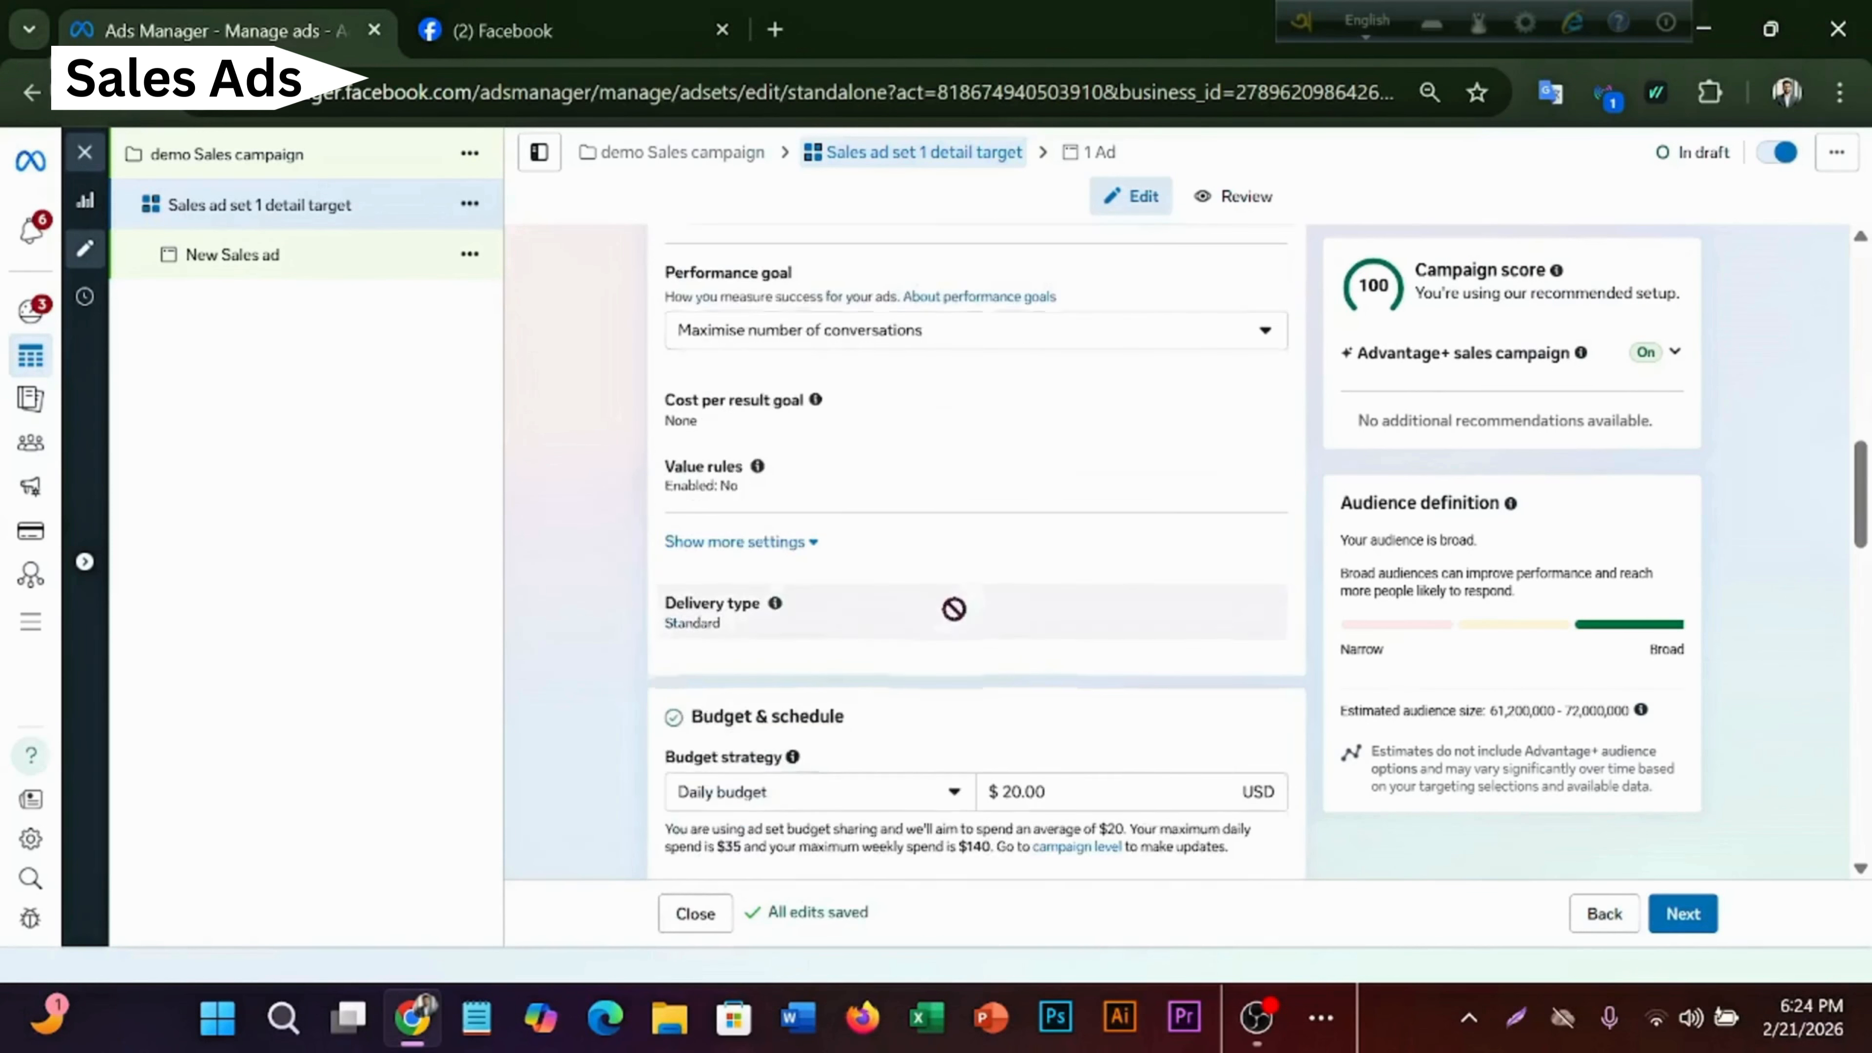
scroll(932, 752, down, 4)
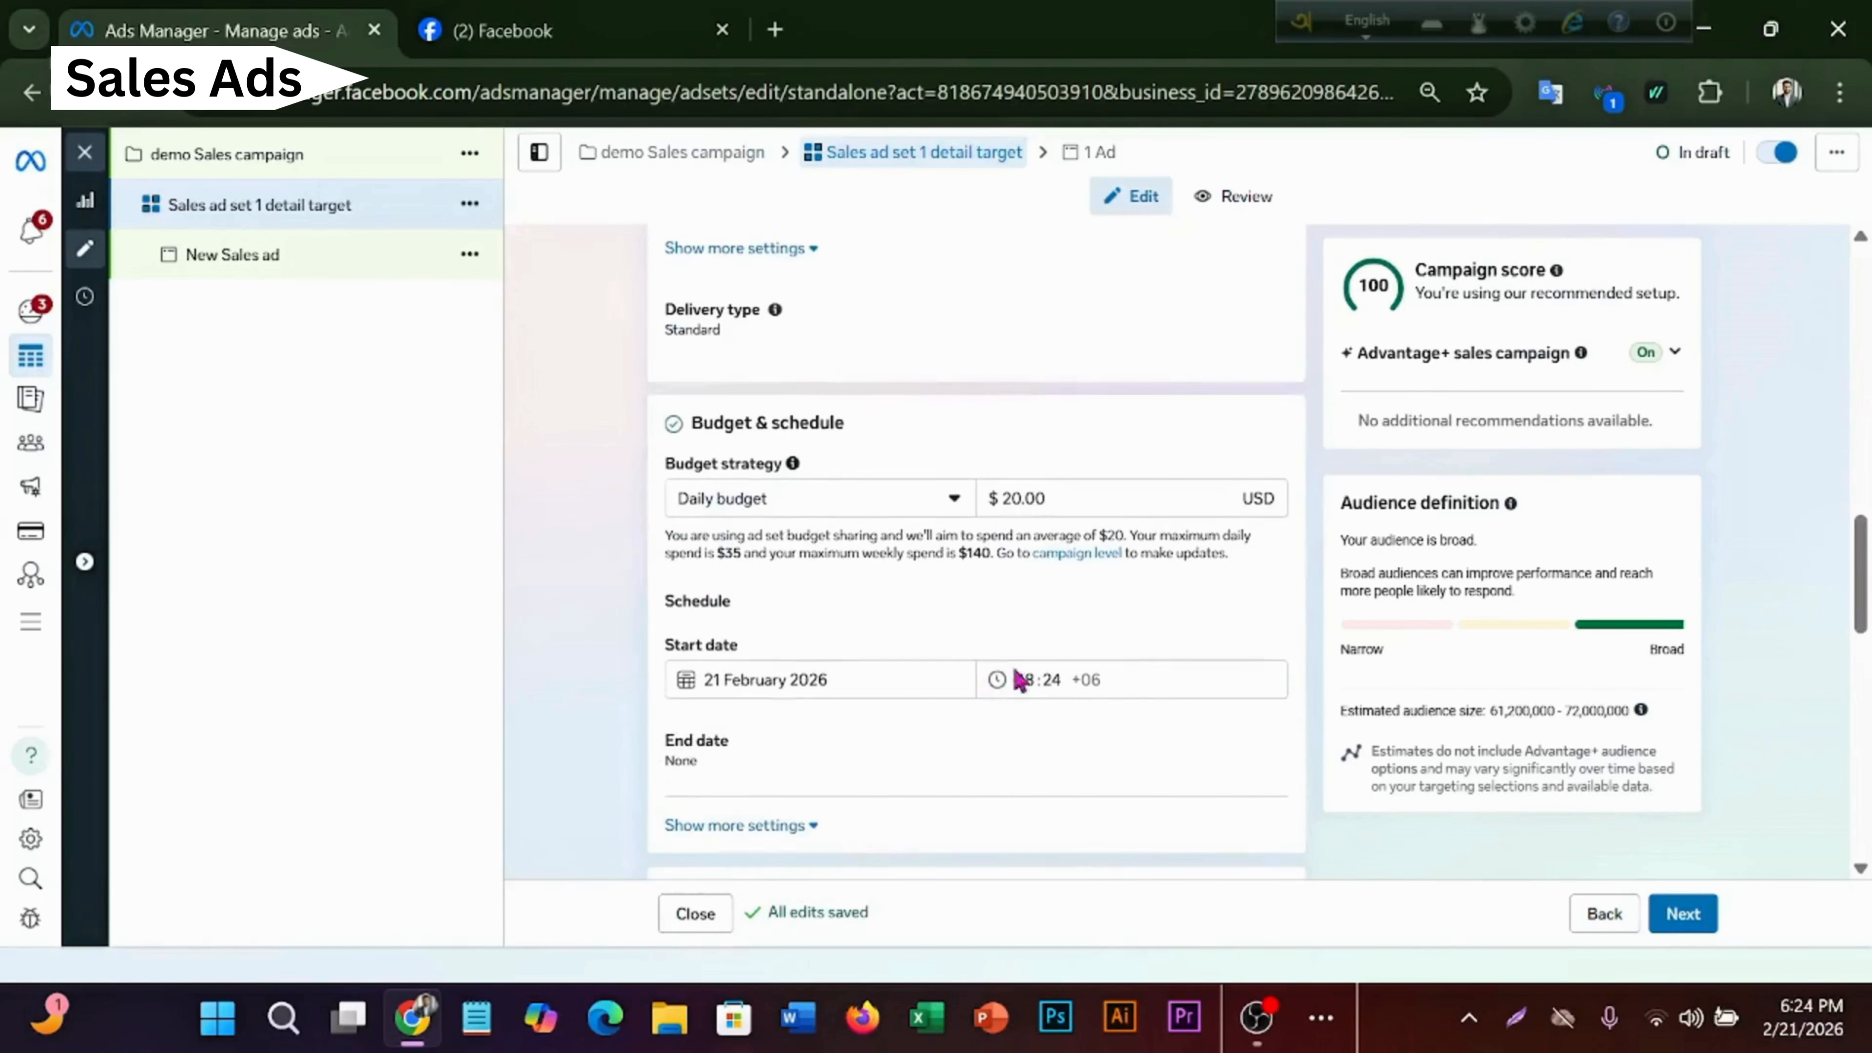
click(1019, 499)
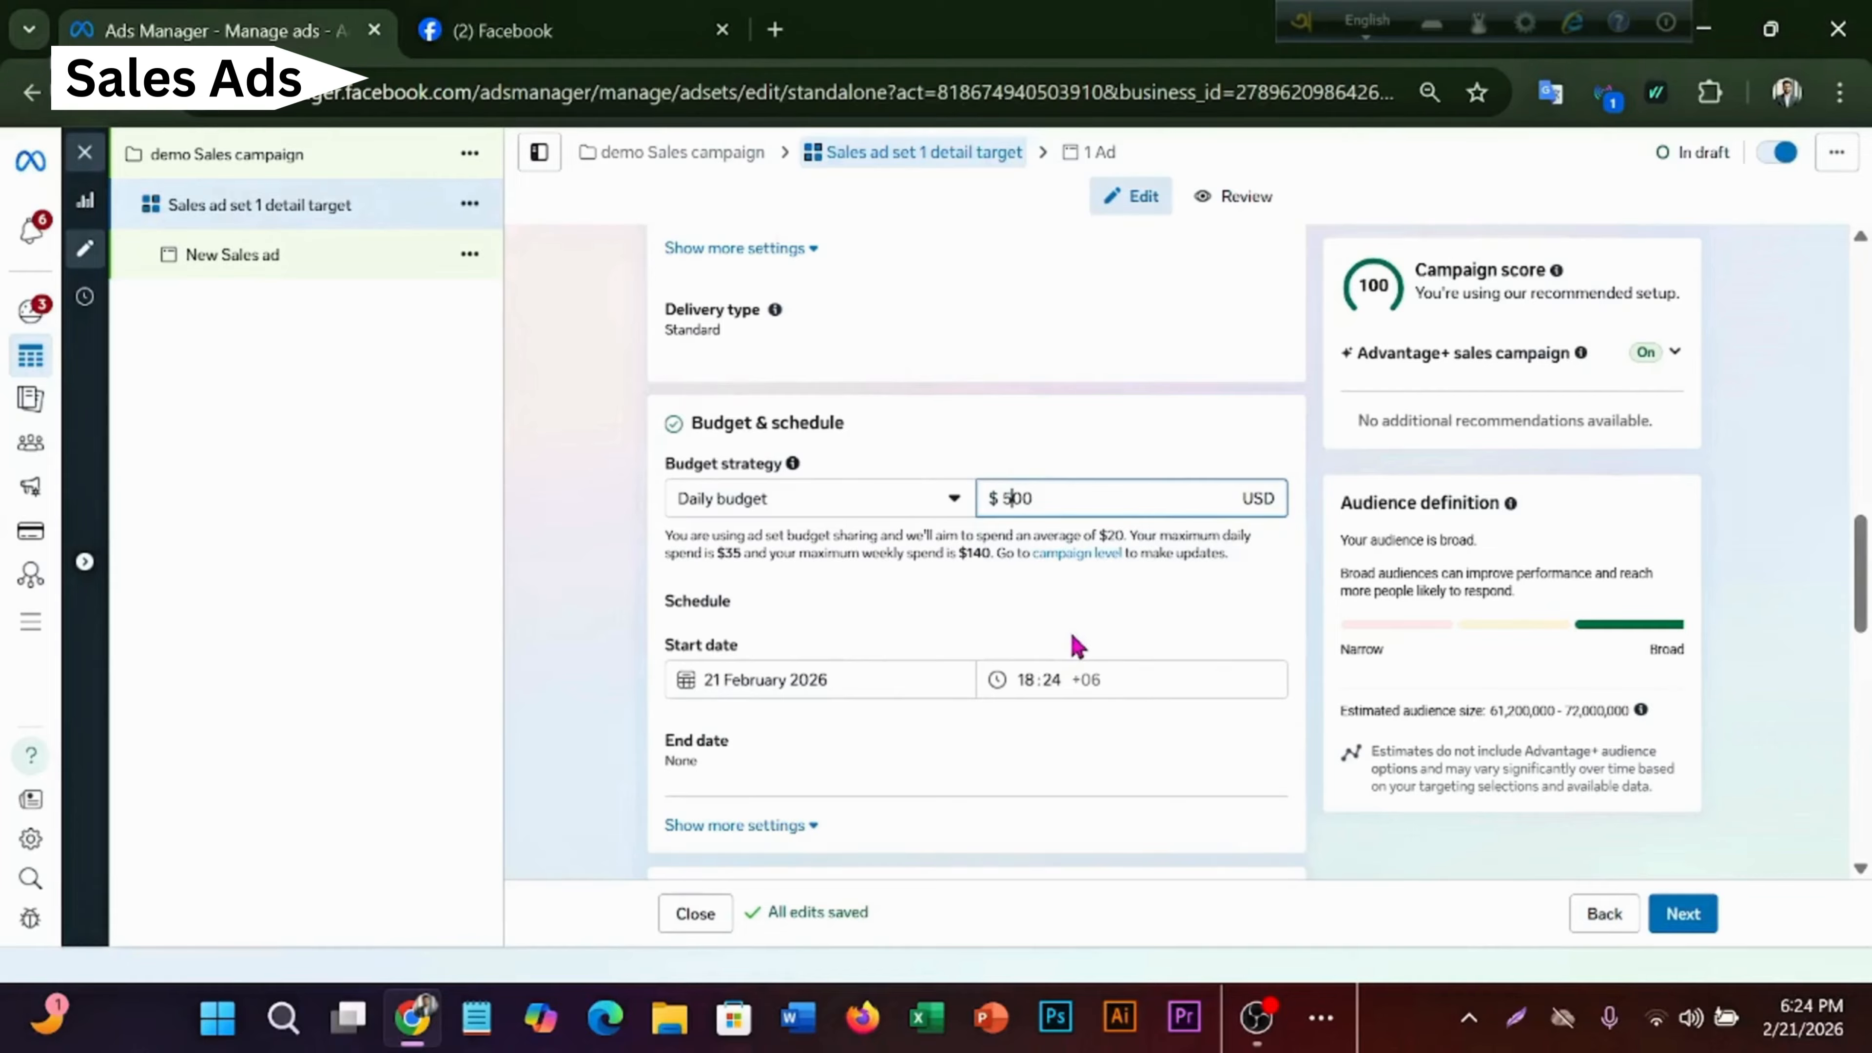
click(1214, 438)
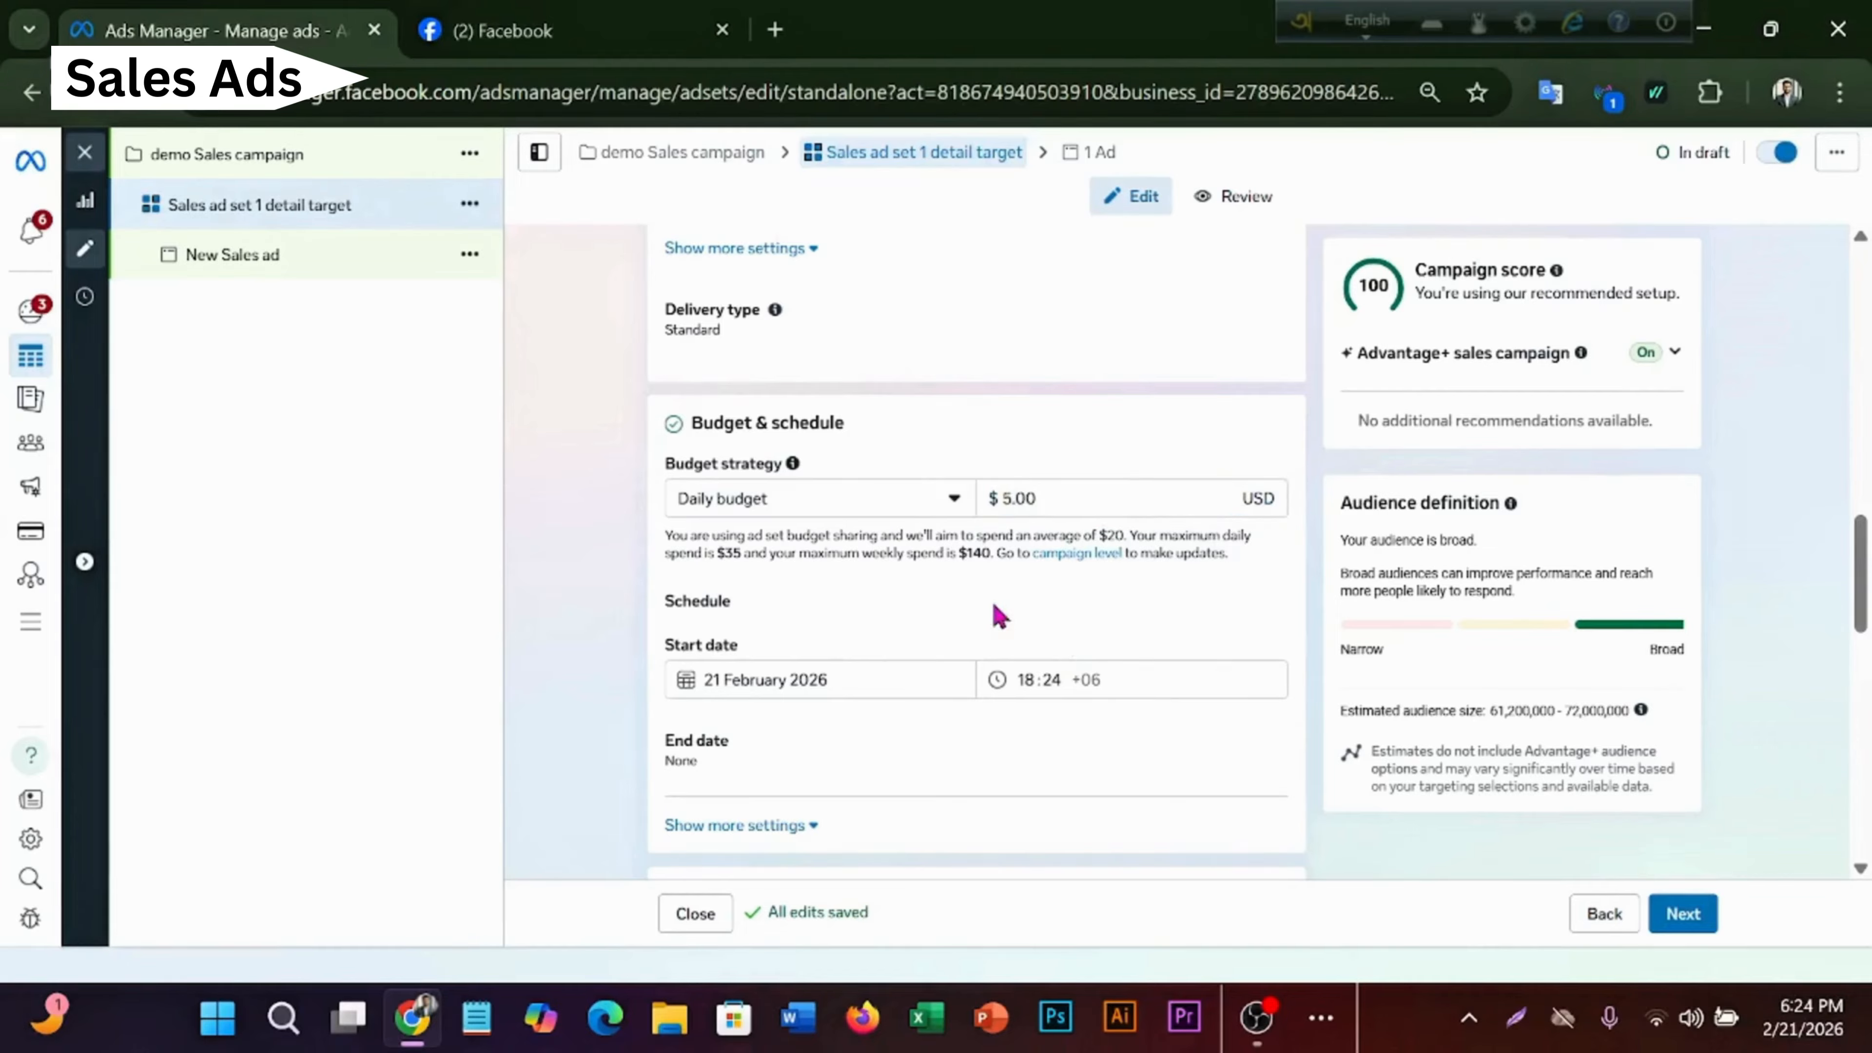
- Show more audience controls and set the minimum age to 20
scroll(1054, 635, down, 1)
scroll(884, 598, down, 5)
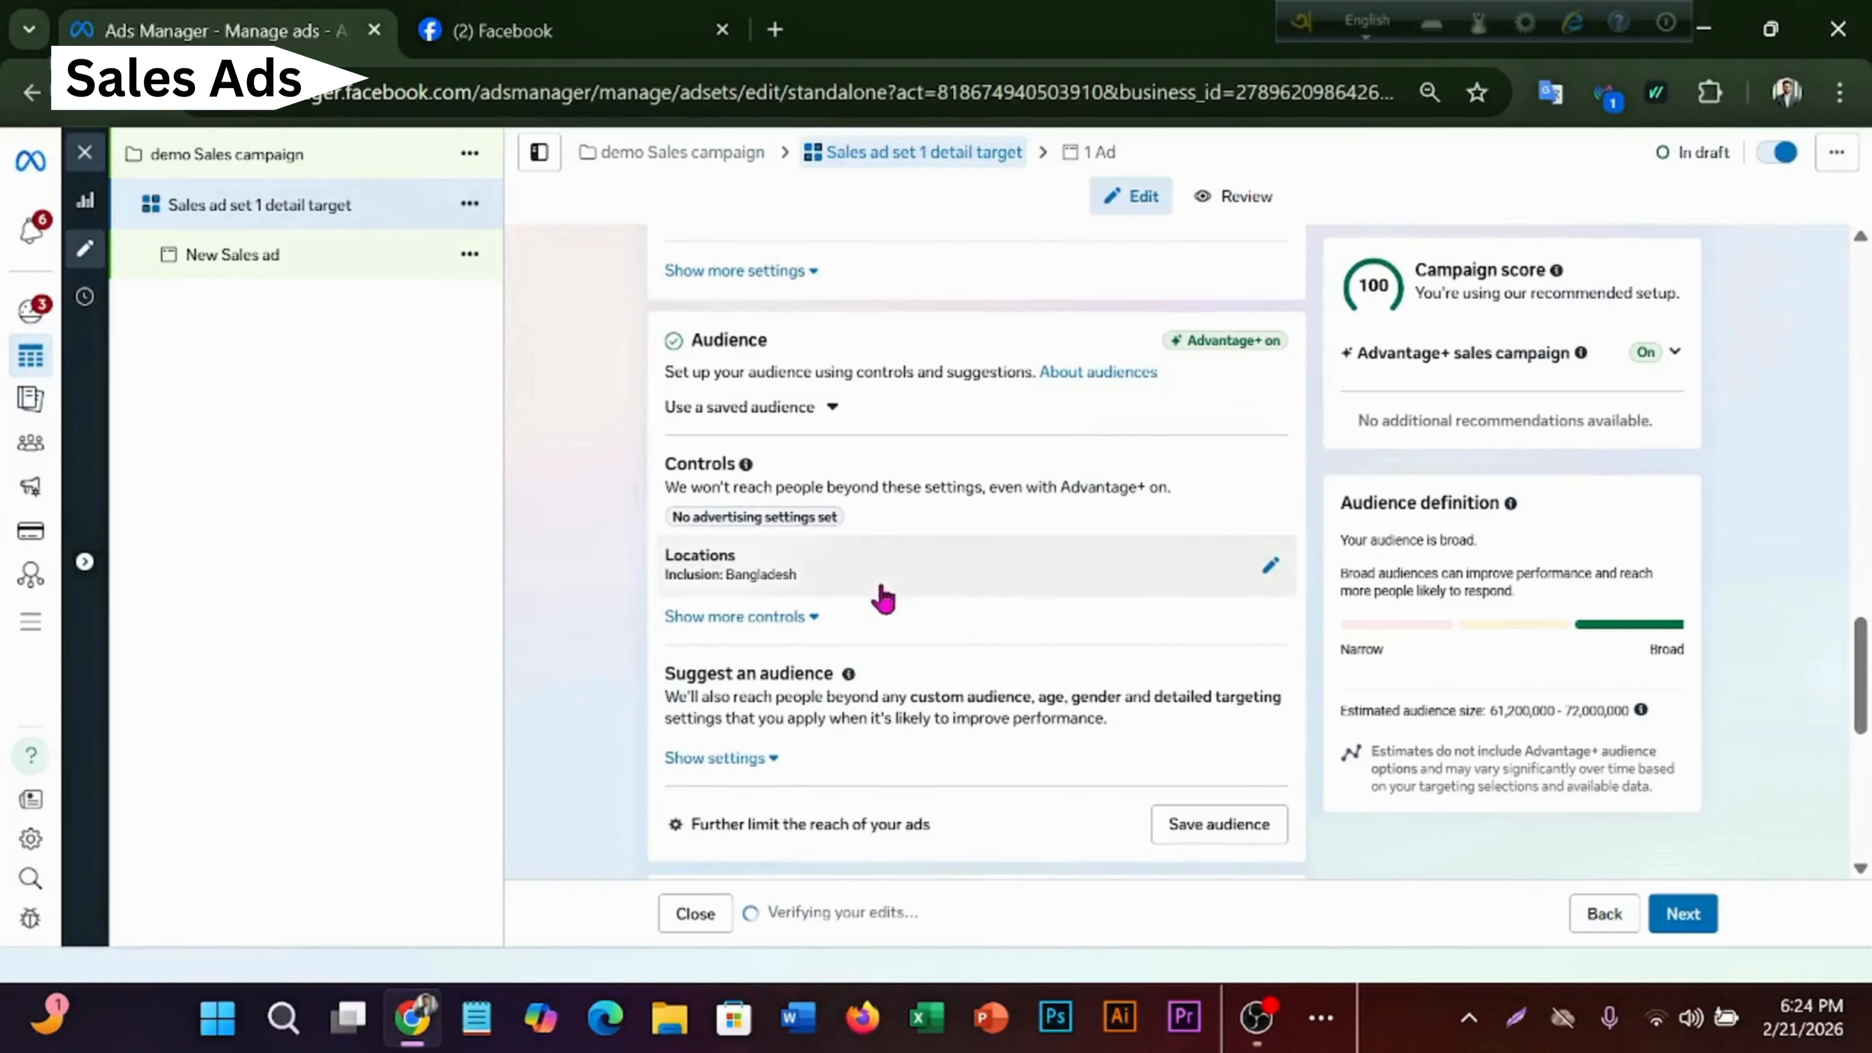
scroll(987, 452, down, 2)
scroll(1172, 327, up, 2)
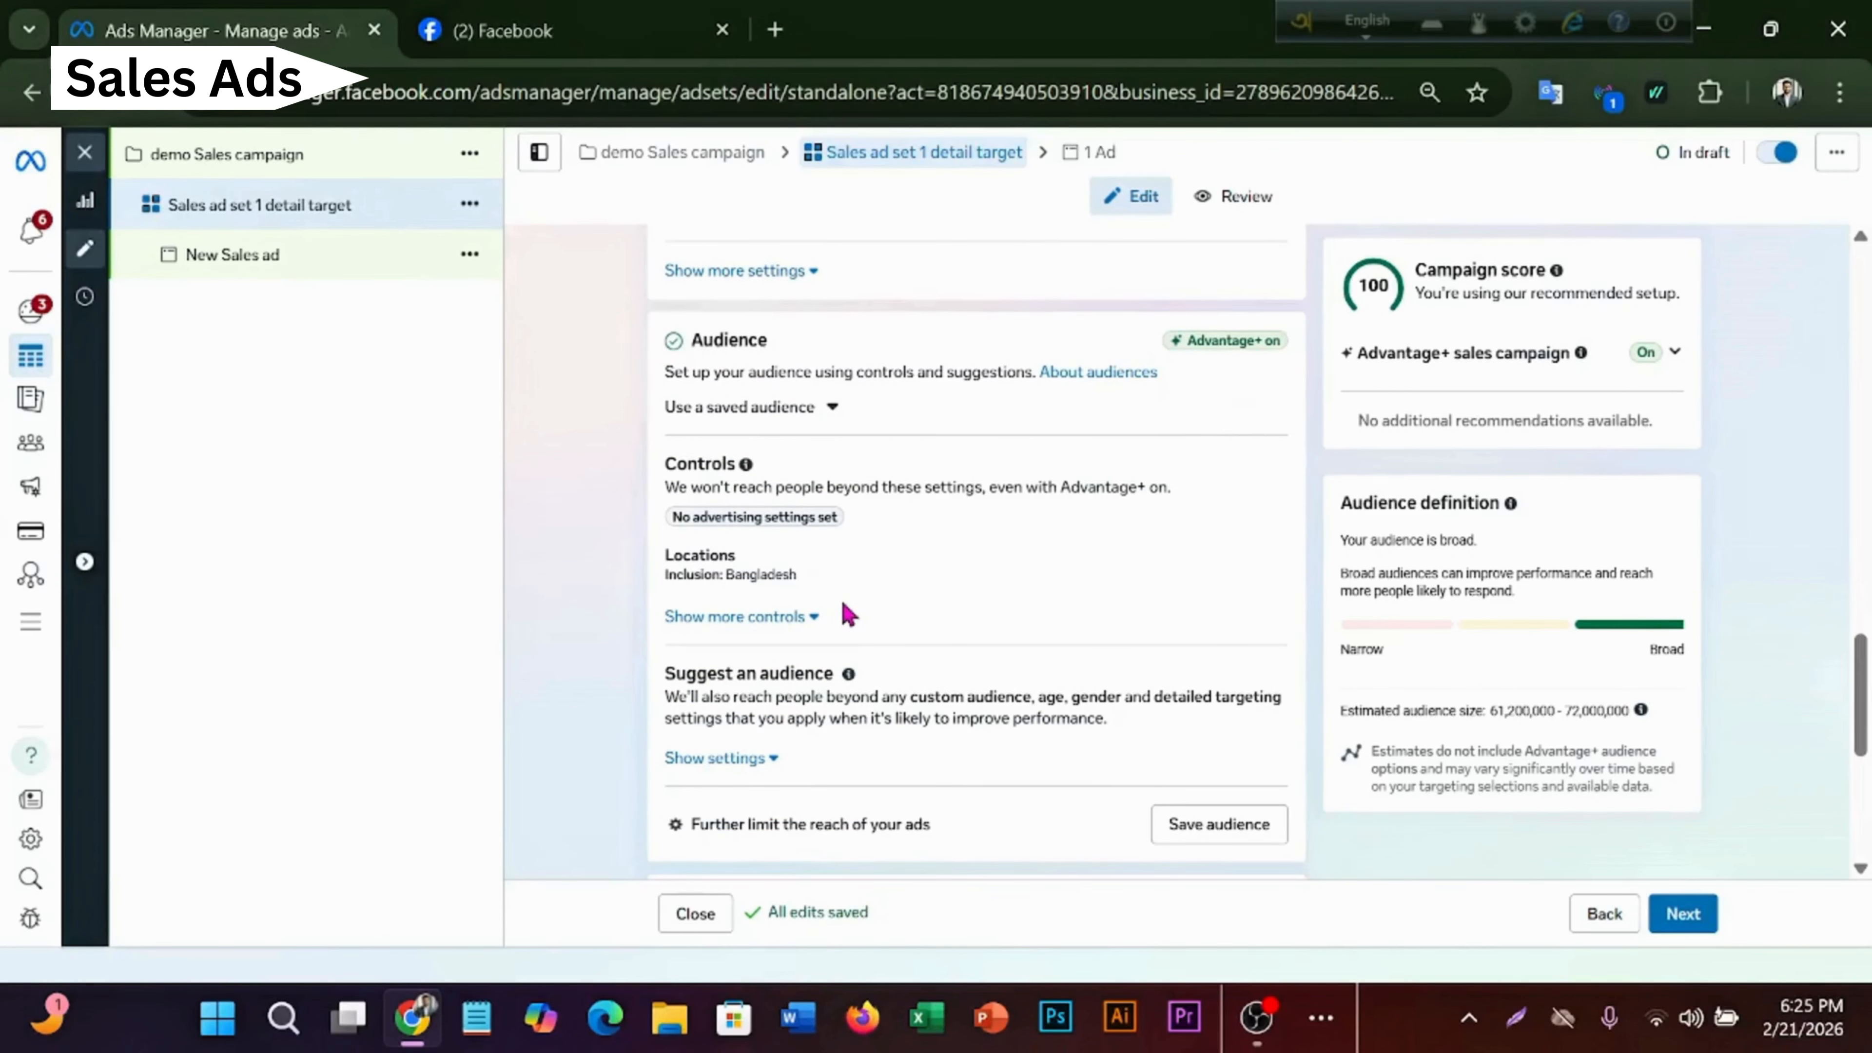
click(730, 619)
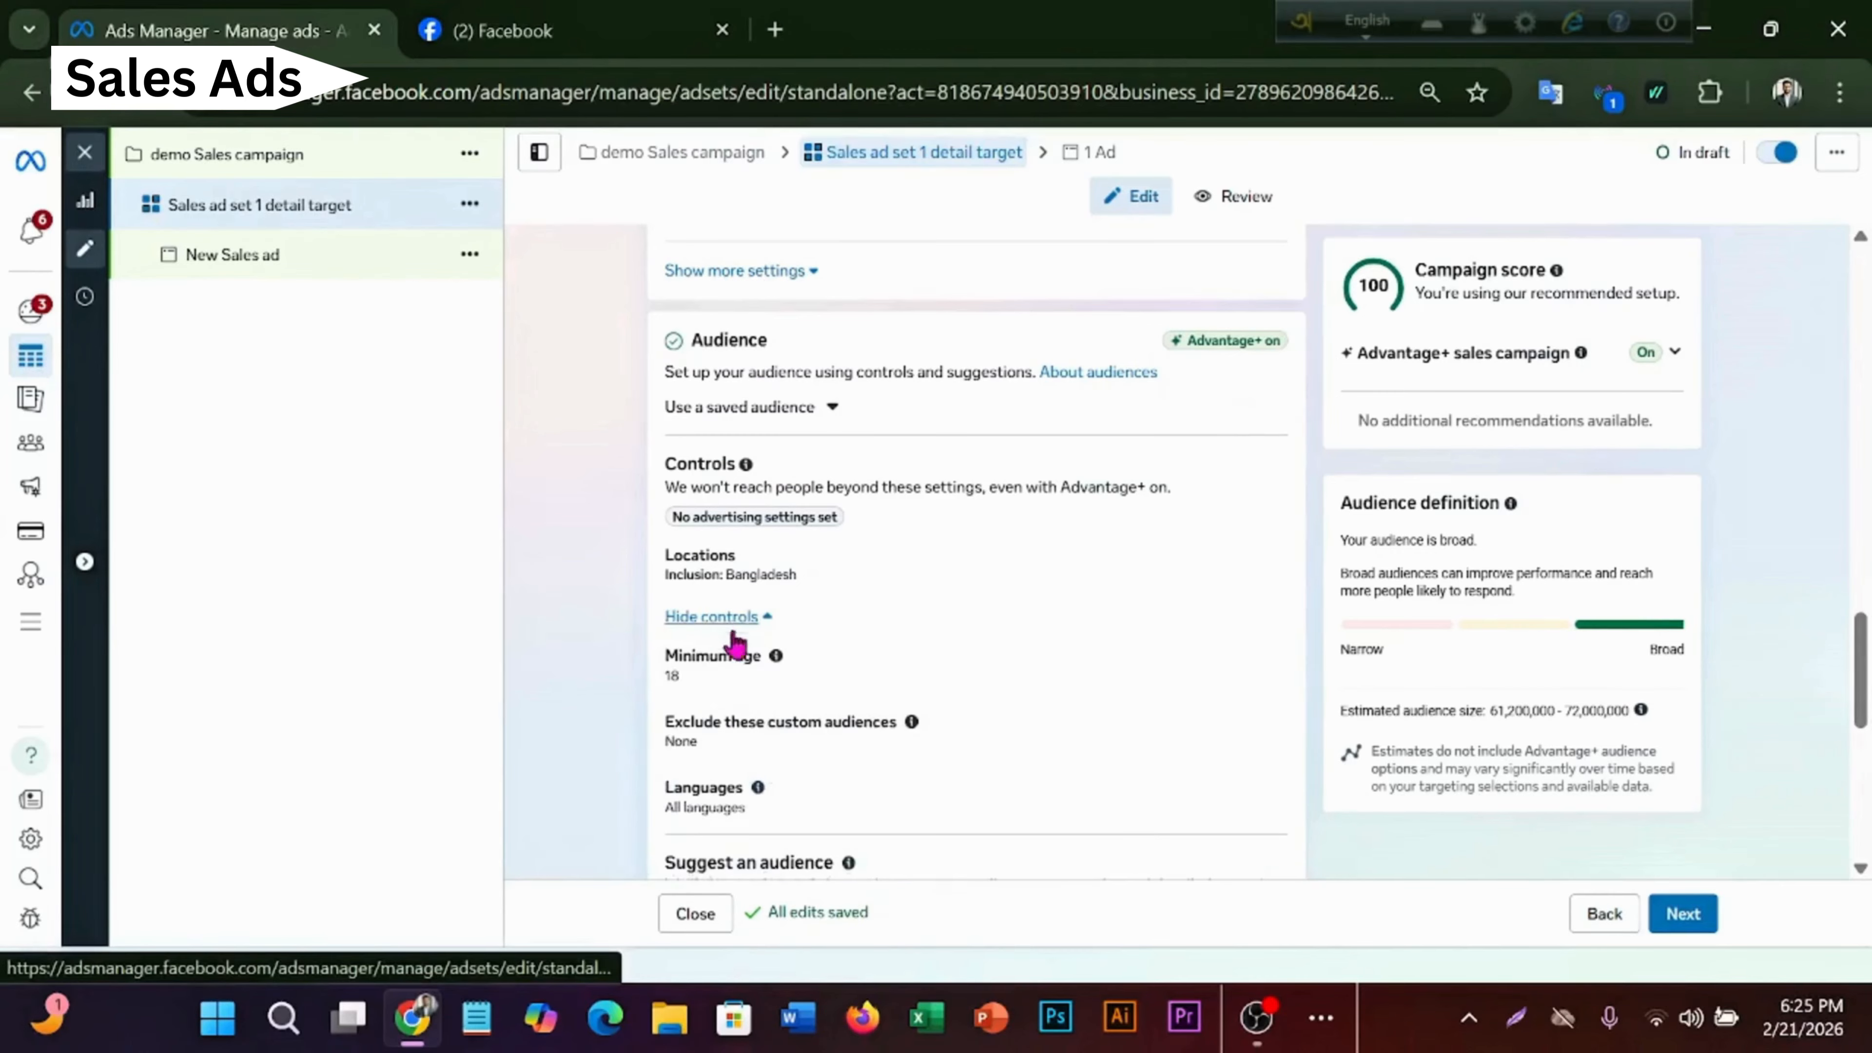
click(796, 680)
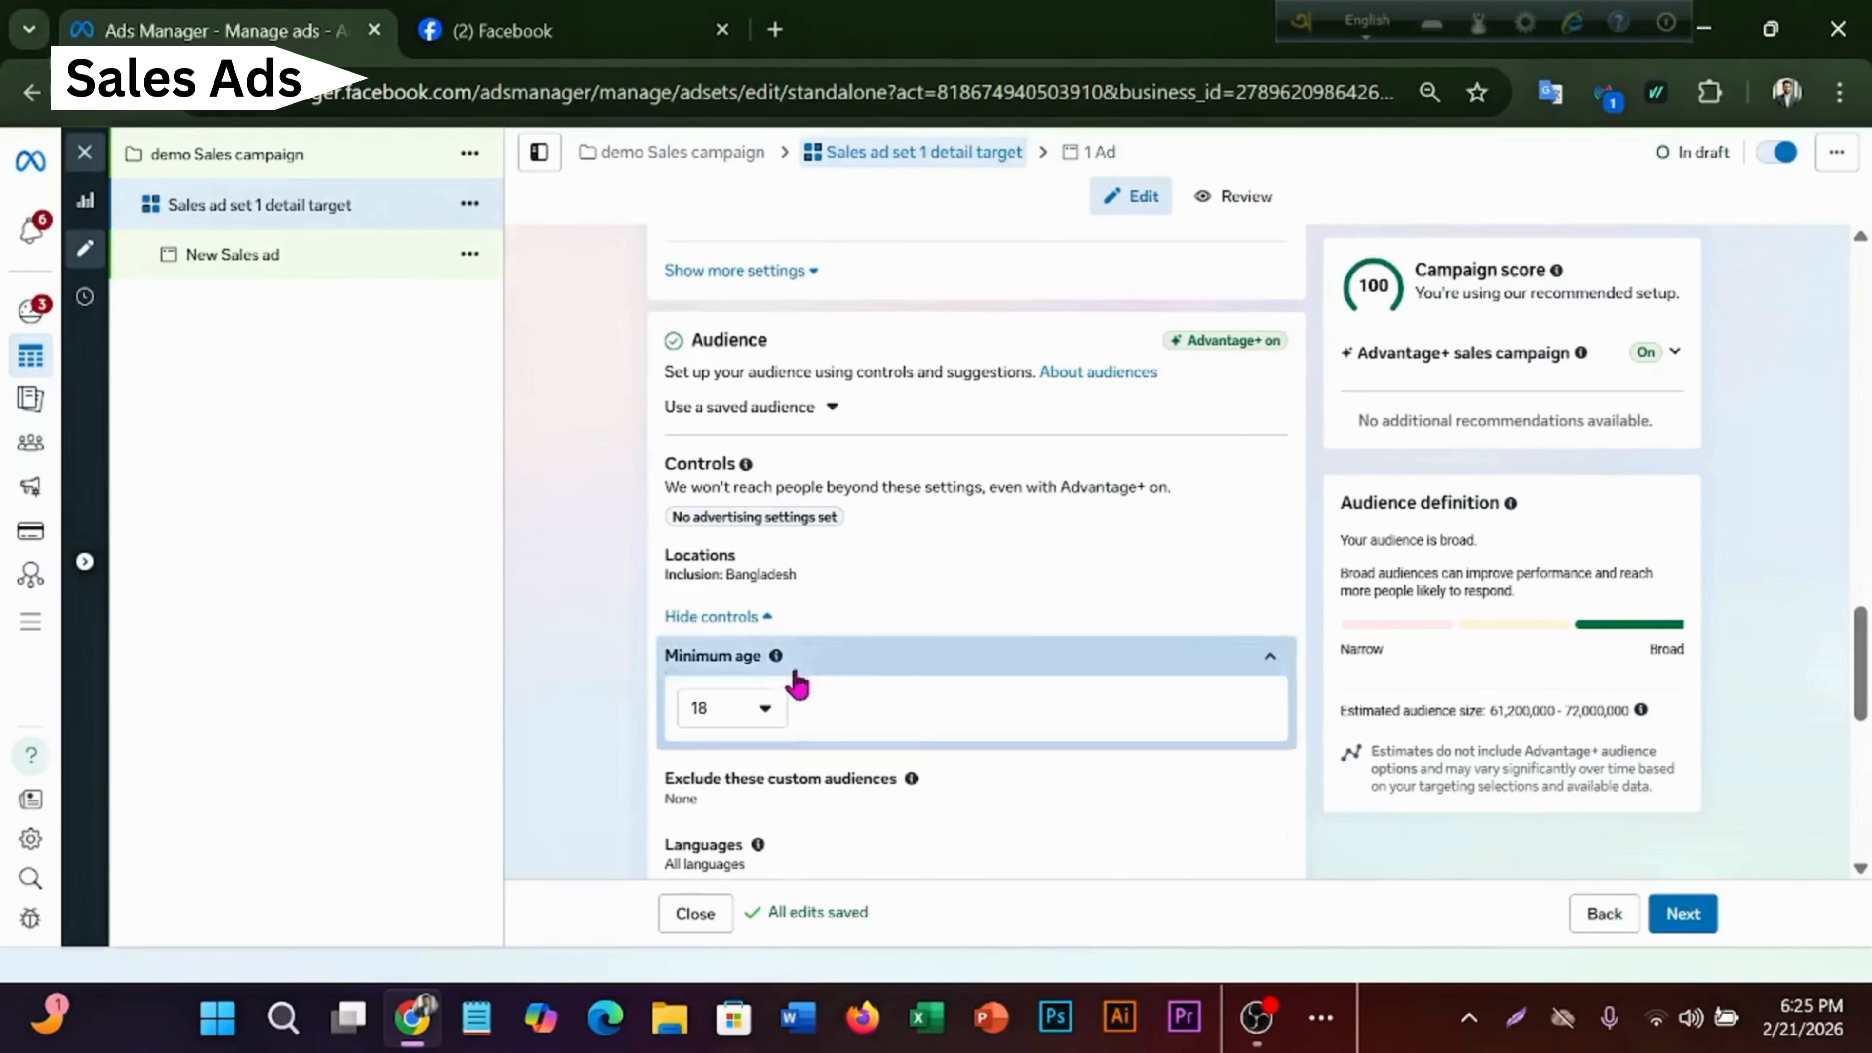
click(748, 709)
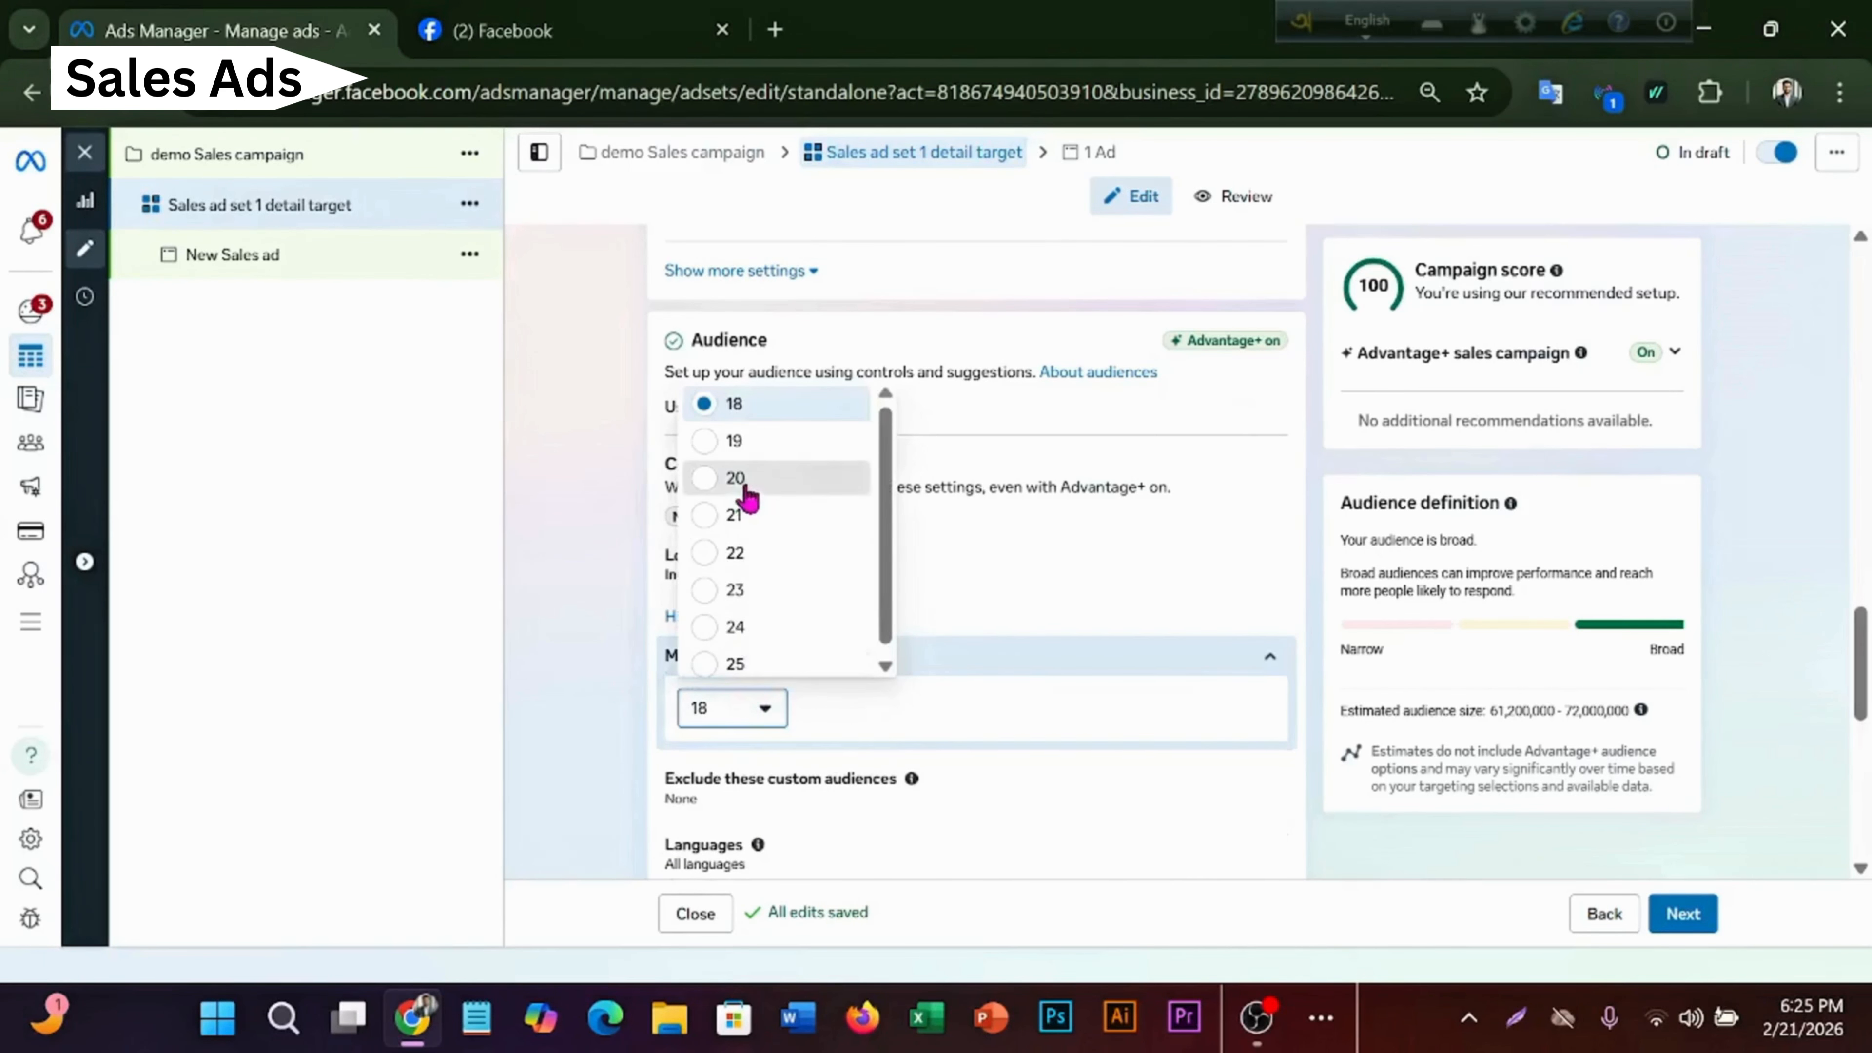
click(763, 483)
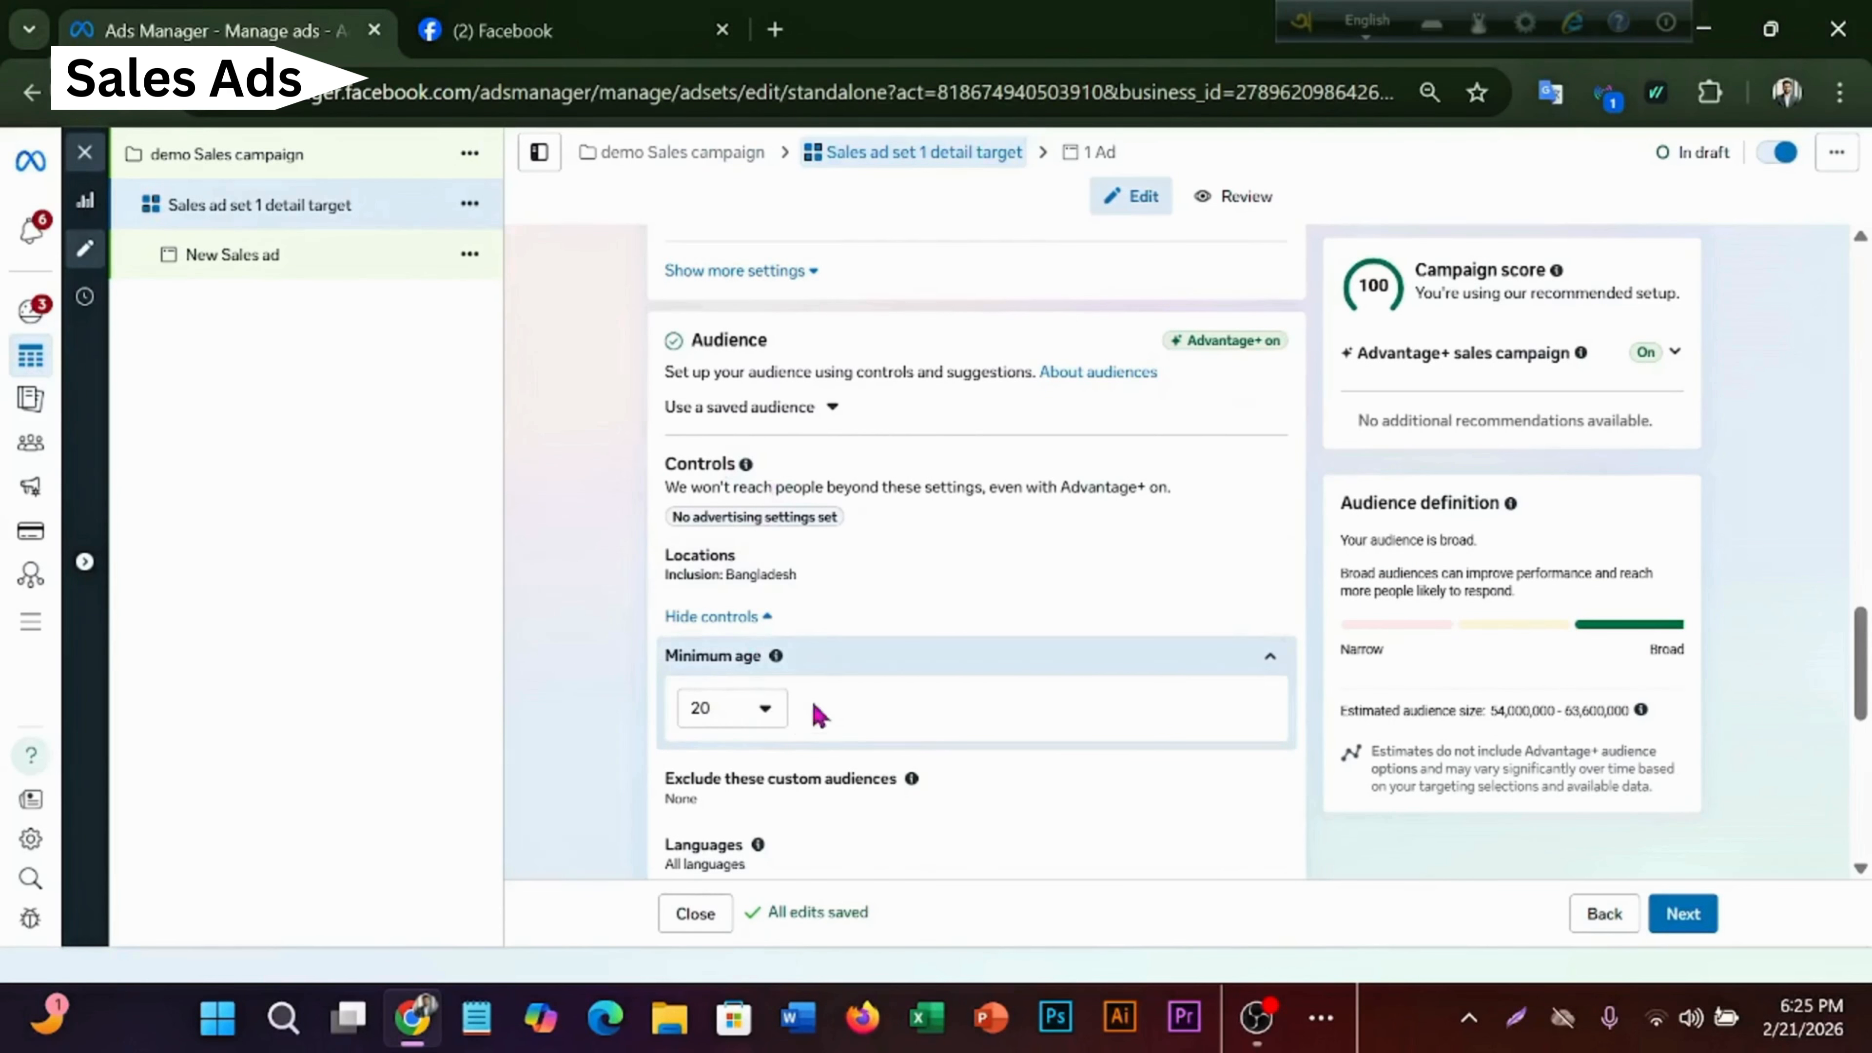
click(811, 668)
- In the suggested audience settings, set the age range to 20–45 and the gender to Men
scroll(888, 738, down, 4)
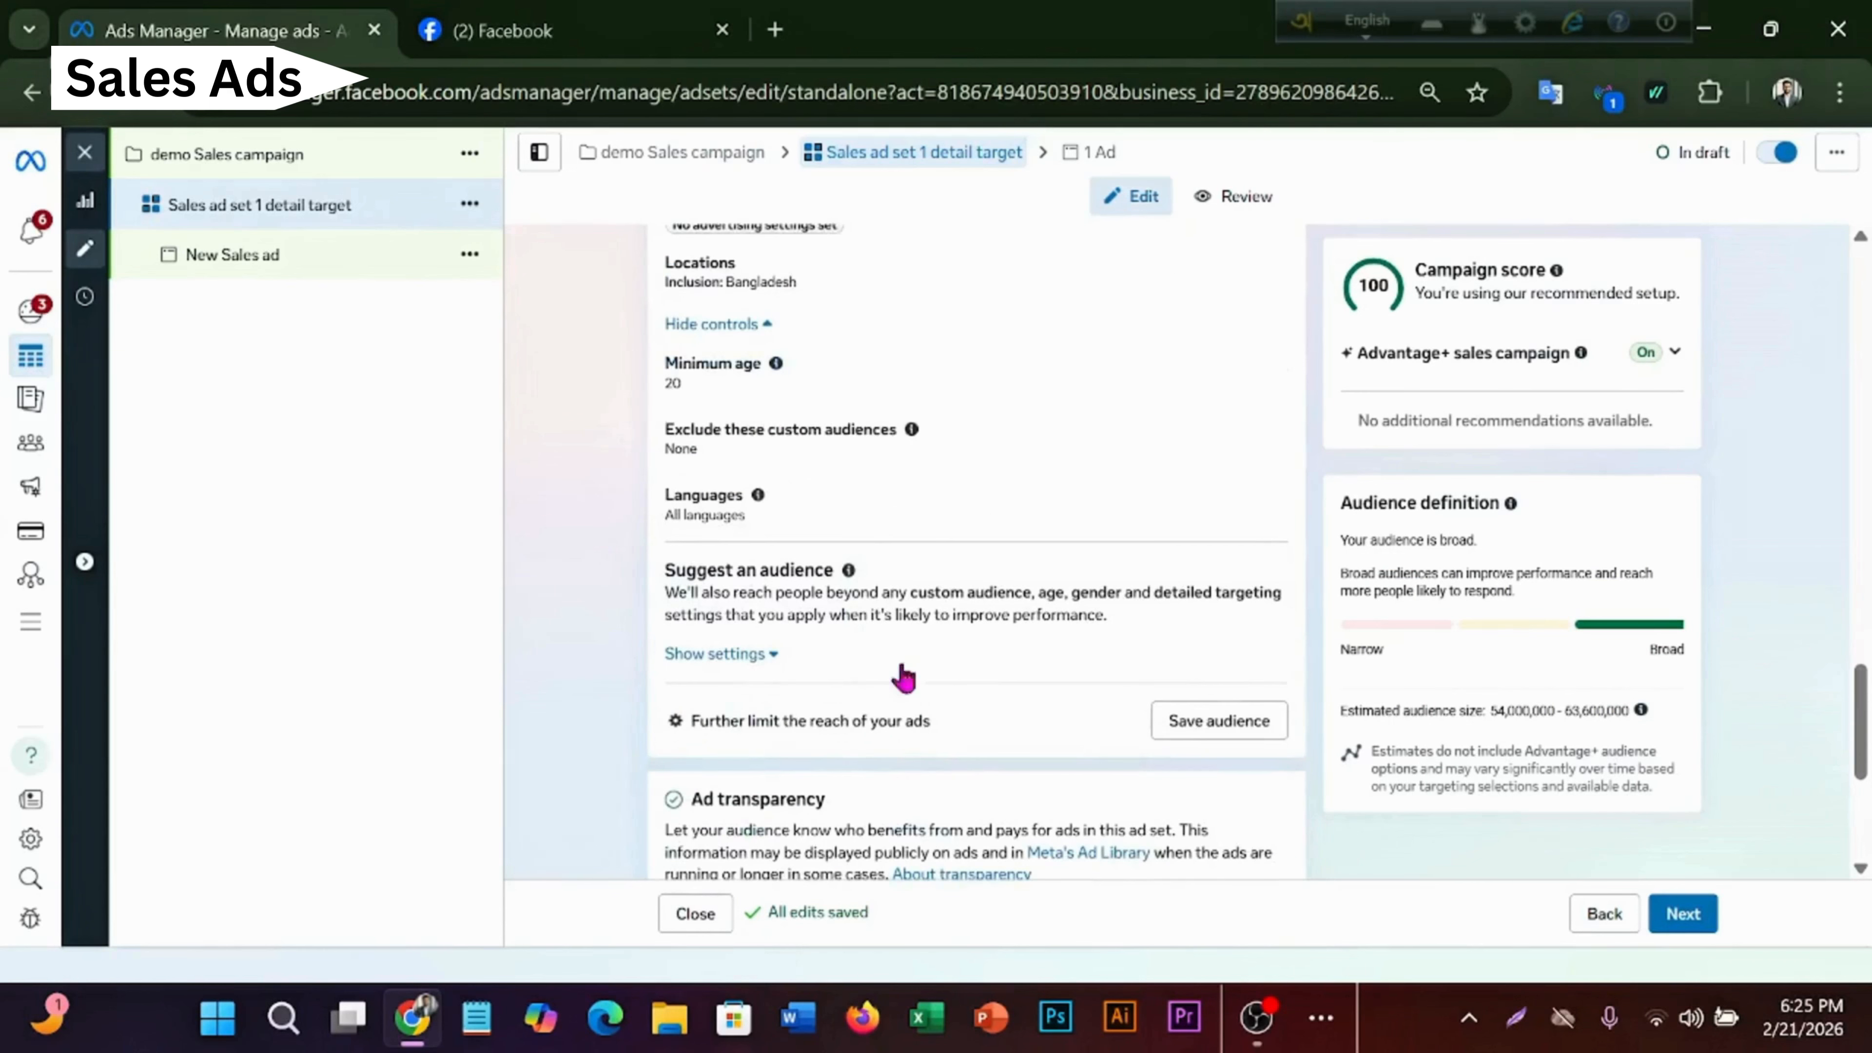
click(755, 667)
click(760, 725)
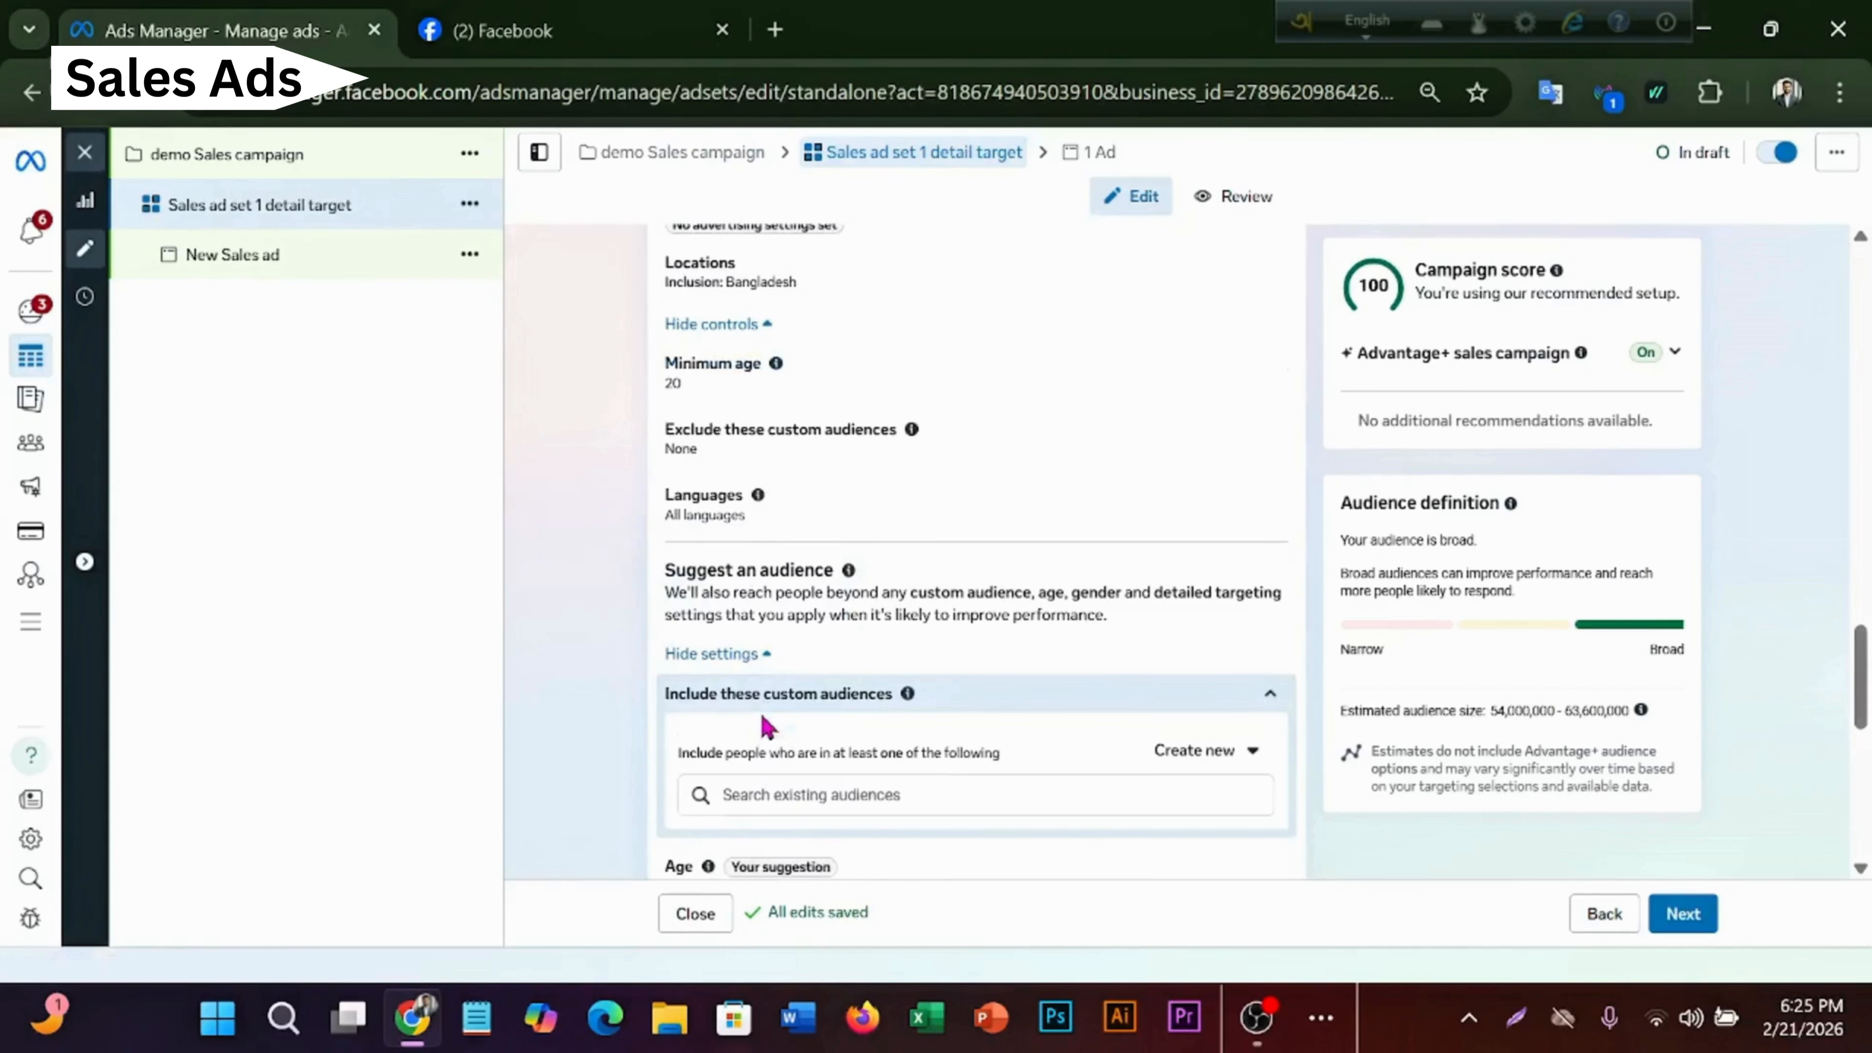
click(869, 701)
click(788, 764)
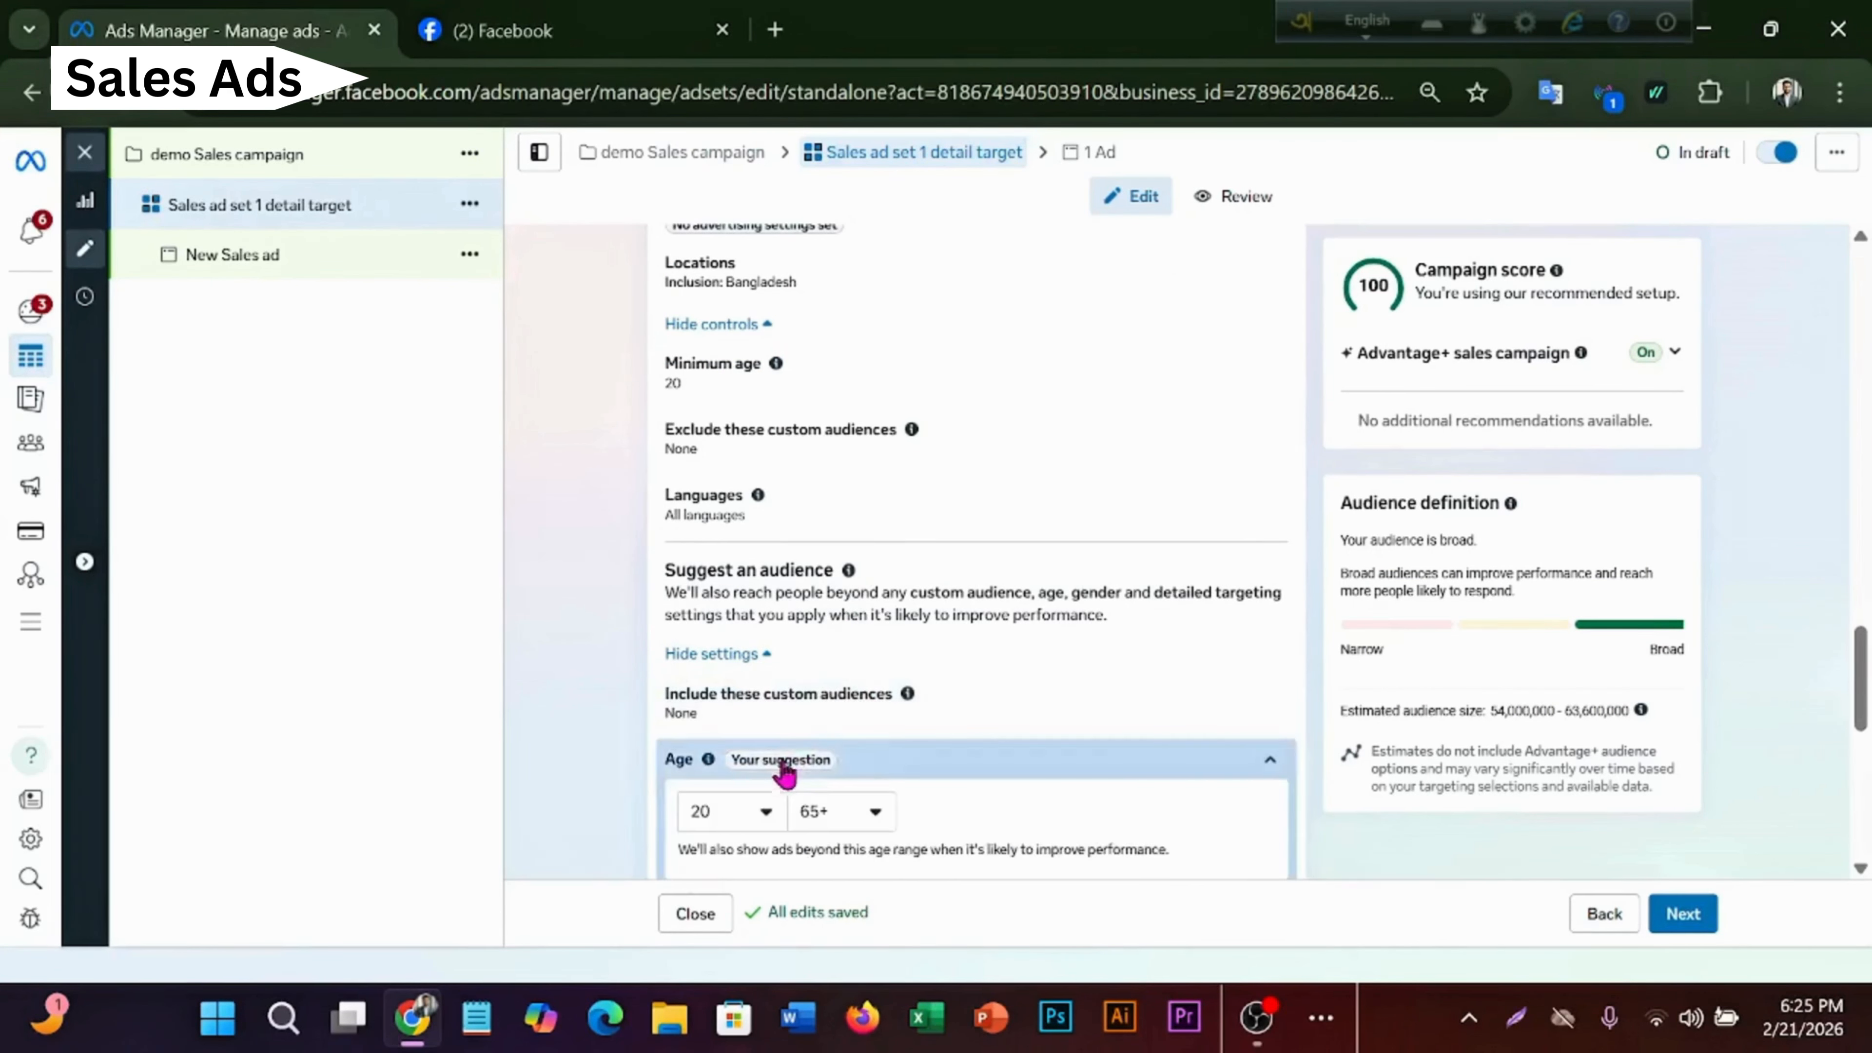
click(833, 811)
scroll(873, 649, up, 15)
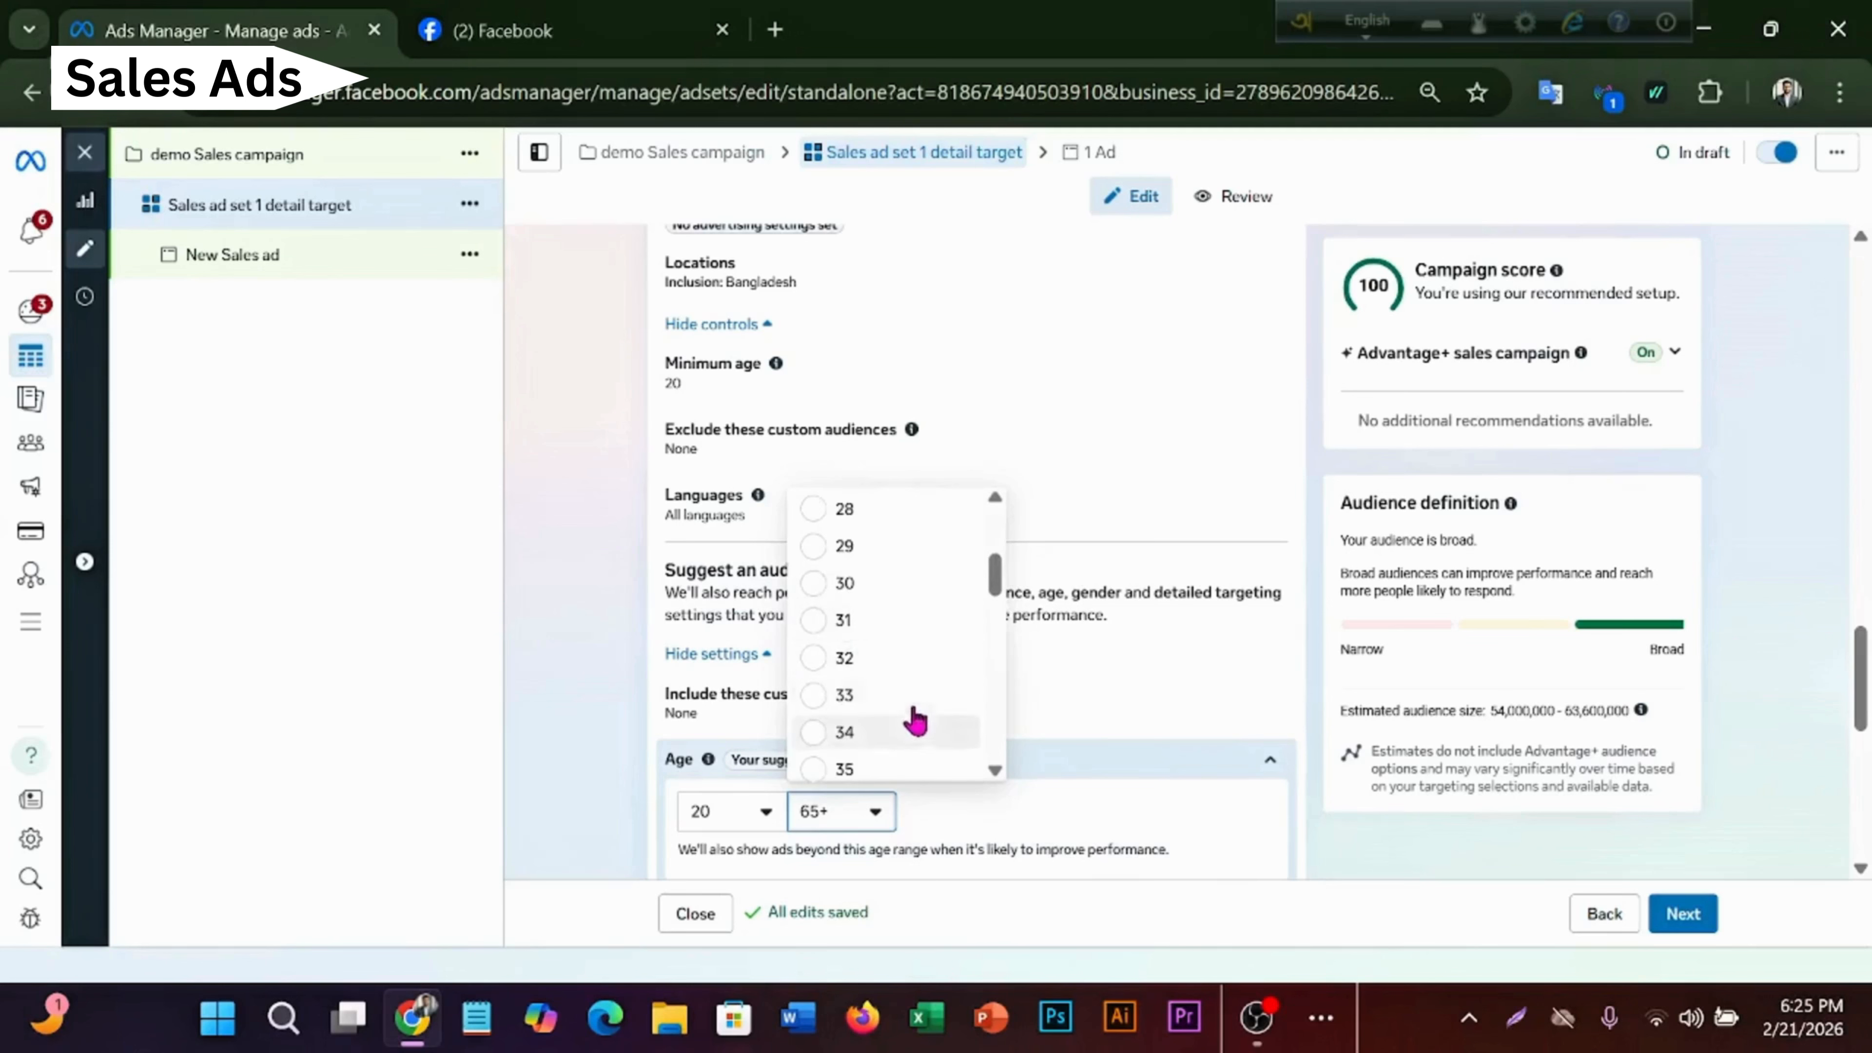
scroll(911, 716, down, 5)
click(891, 709)
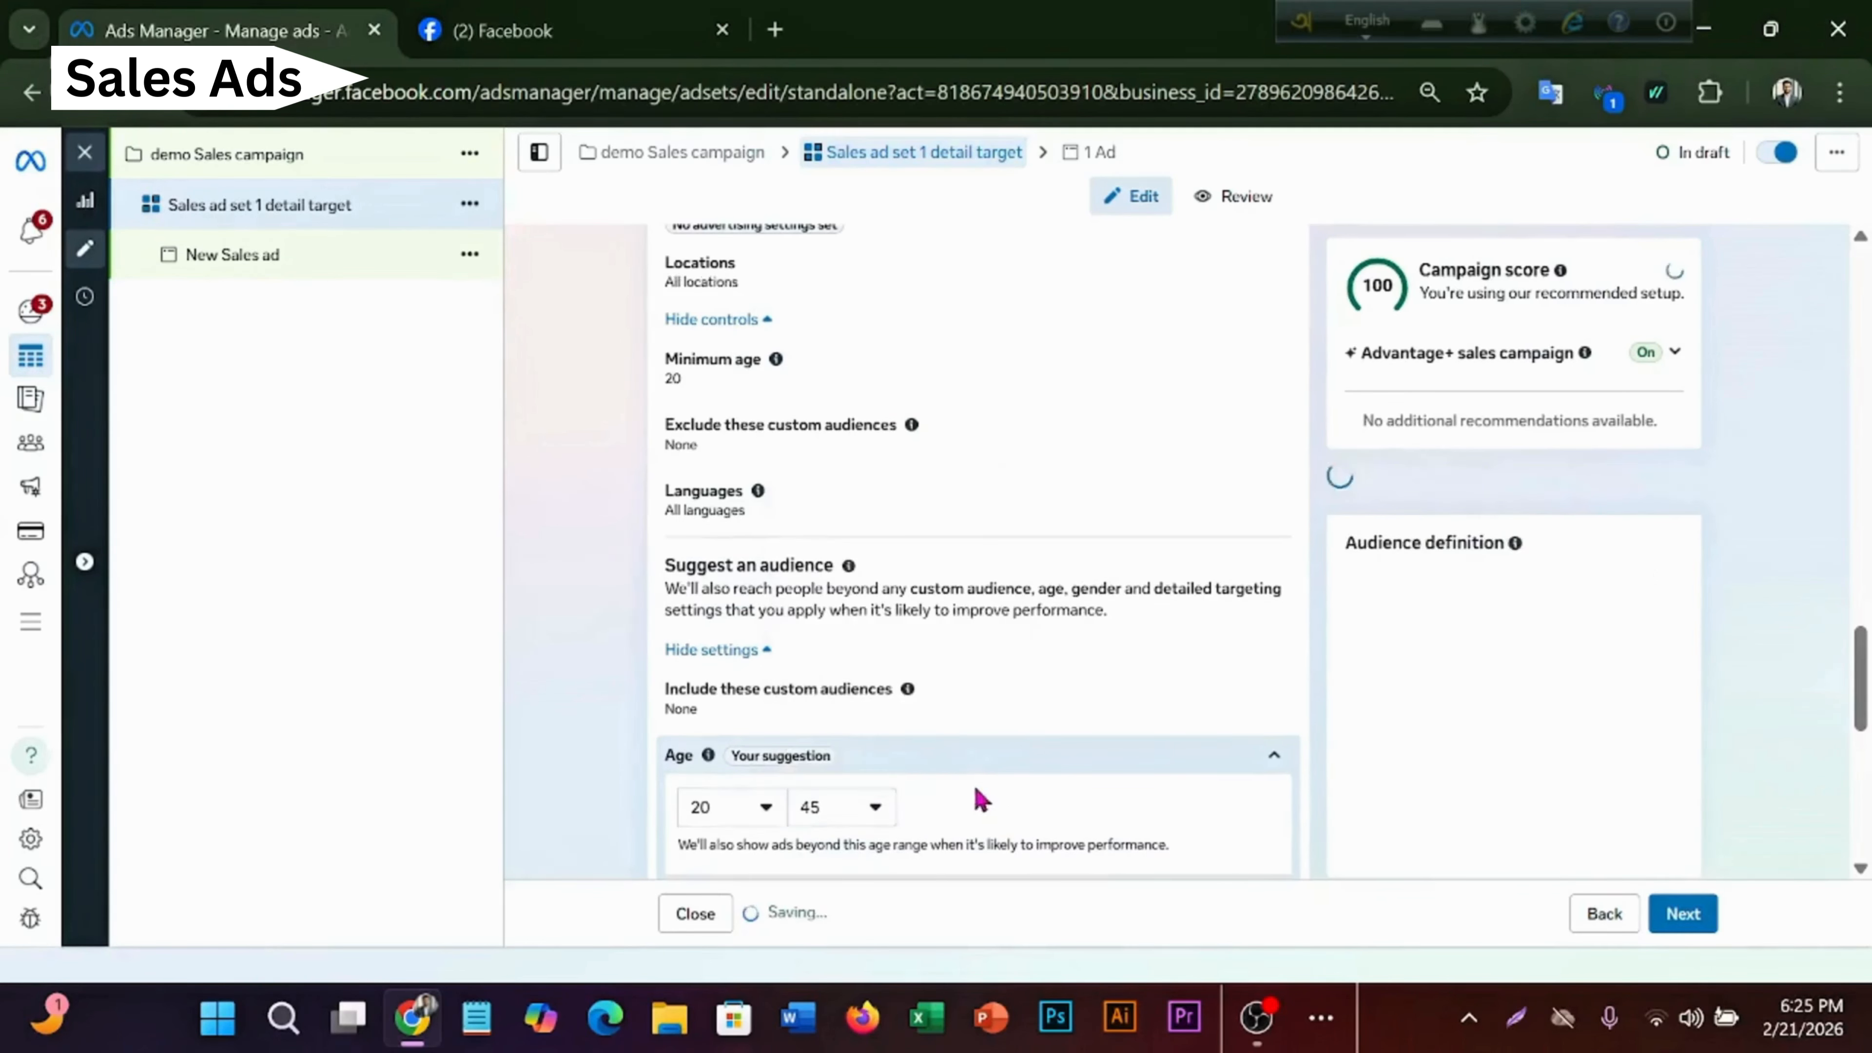
scroll(921, 542, down, 4)
click(794, 542)
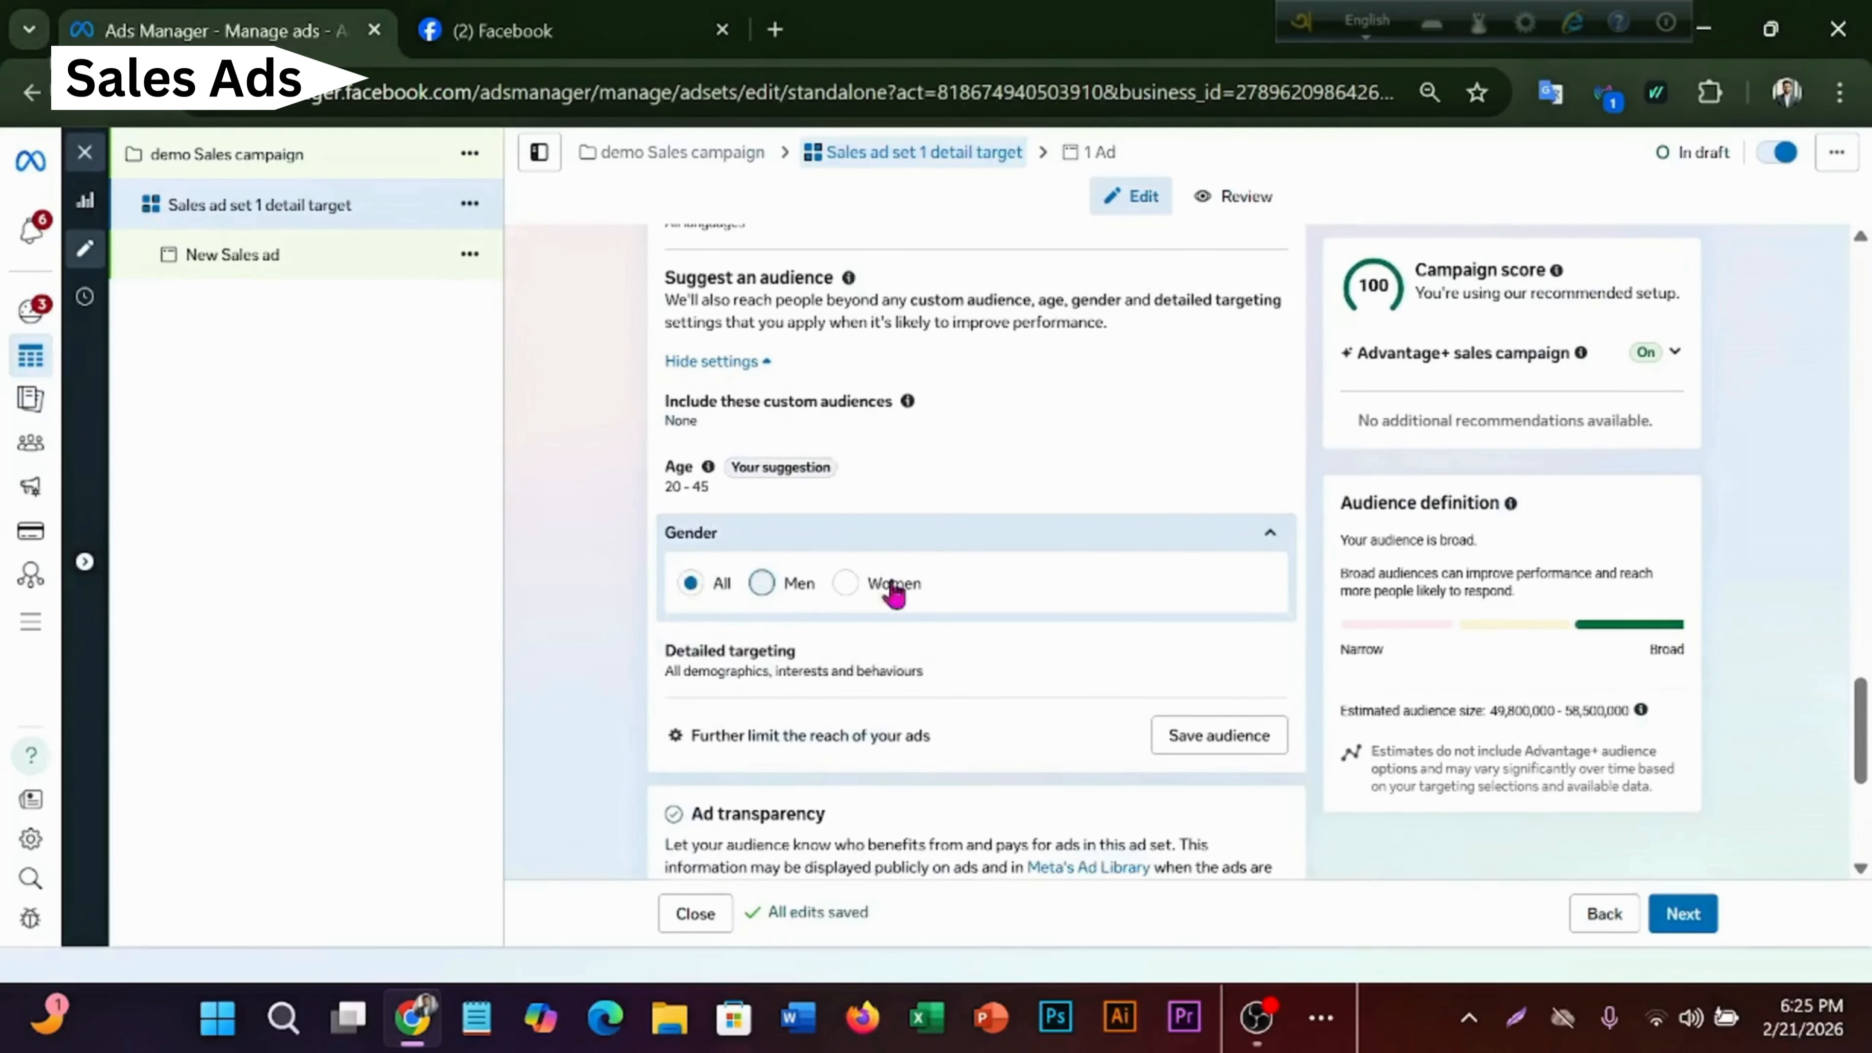
- Add Trousers (clothing), slim-fit trousers (clothing), Sportswear (fashion) and Online shopping (retail) as interests in detailed targeting
click(894, 690)
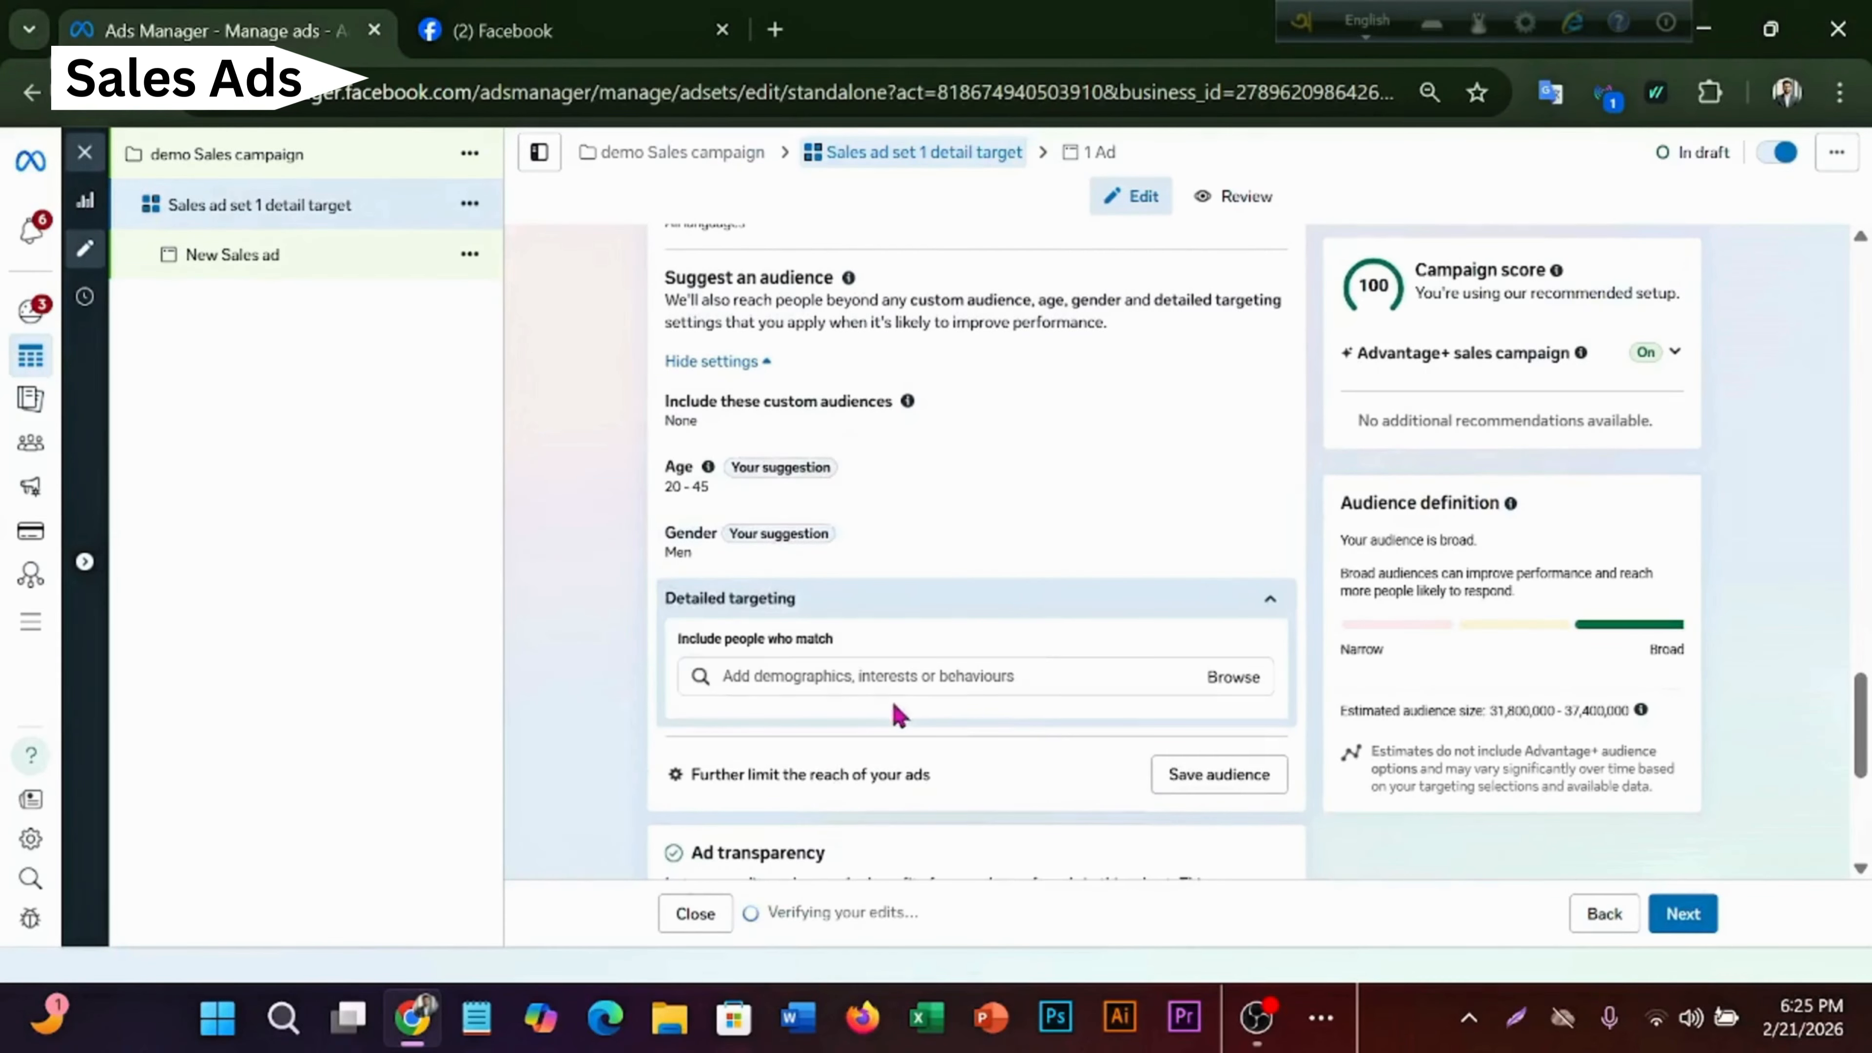
click(767, 669)
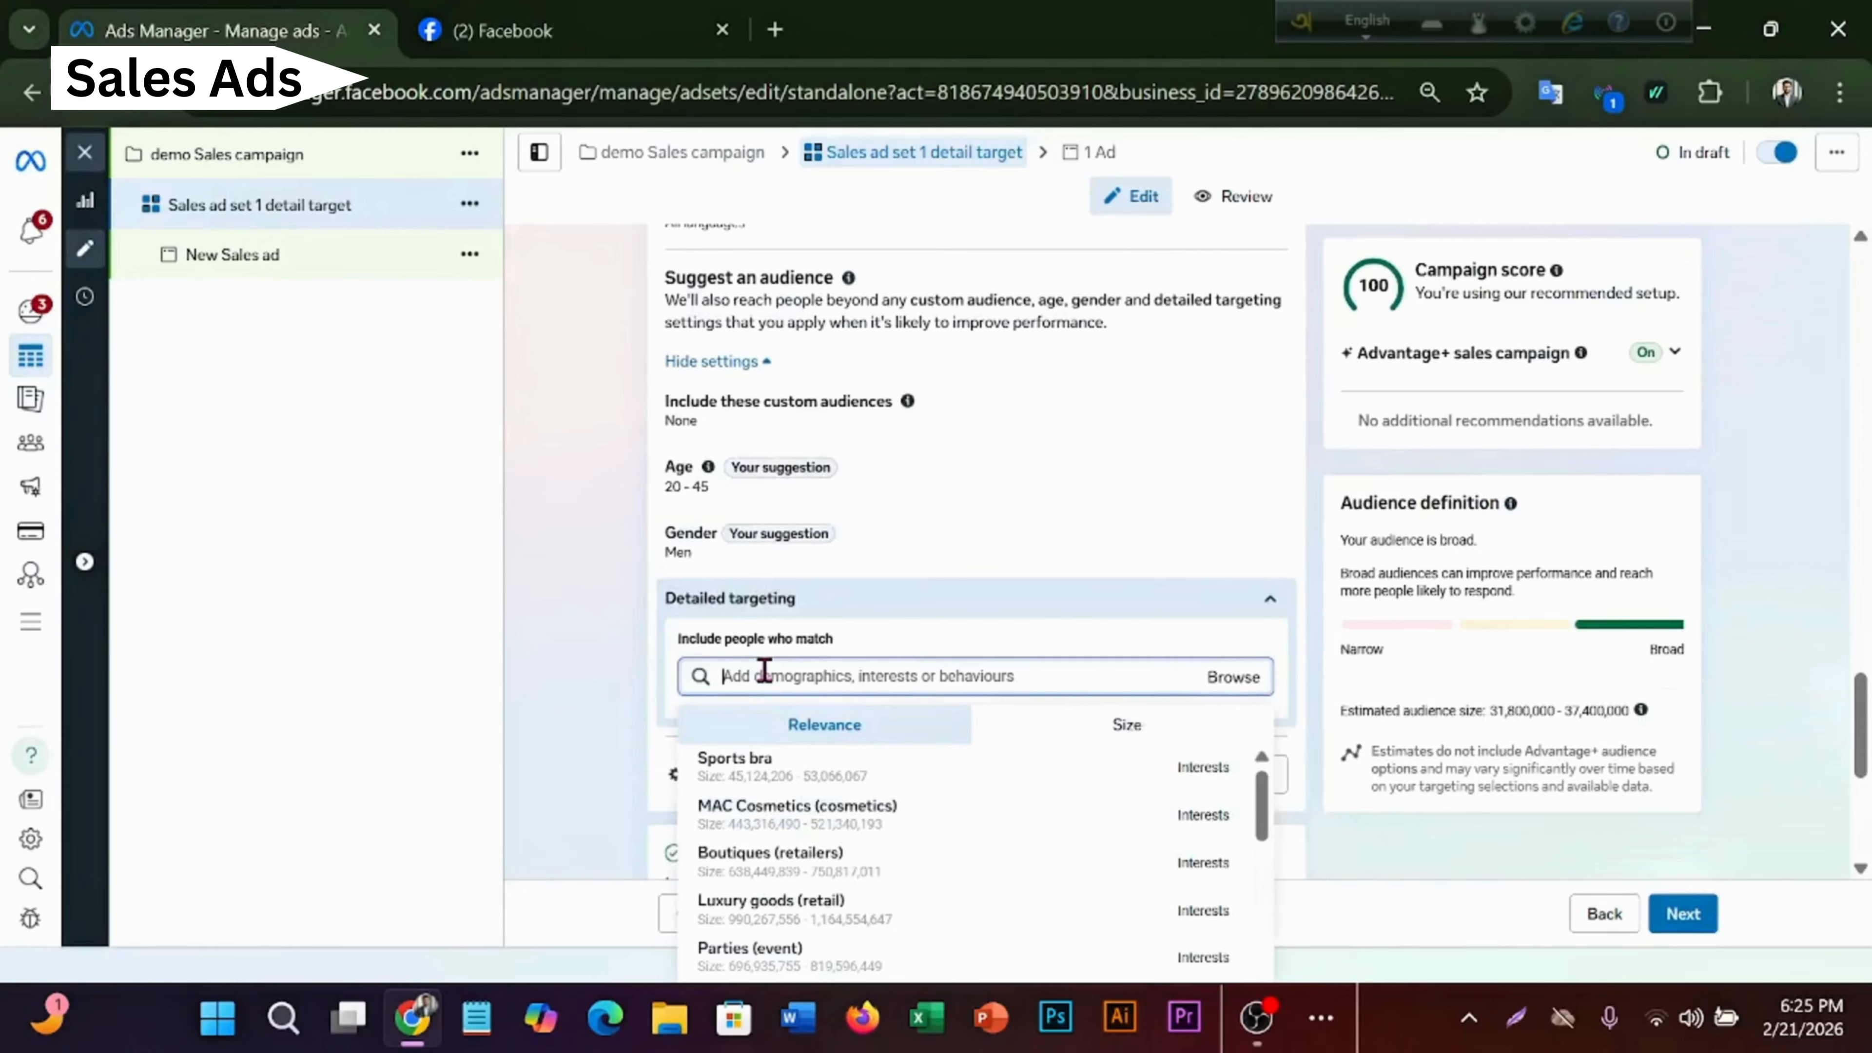
text(l)
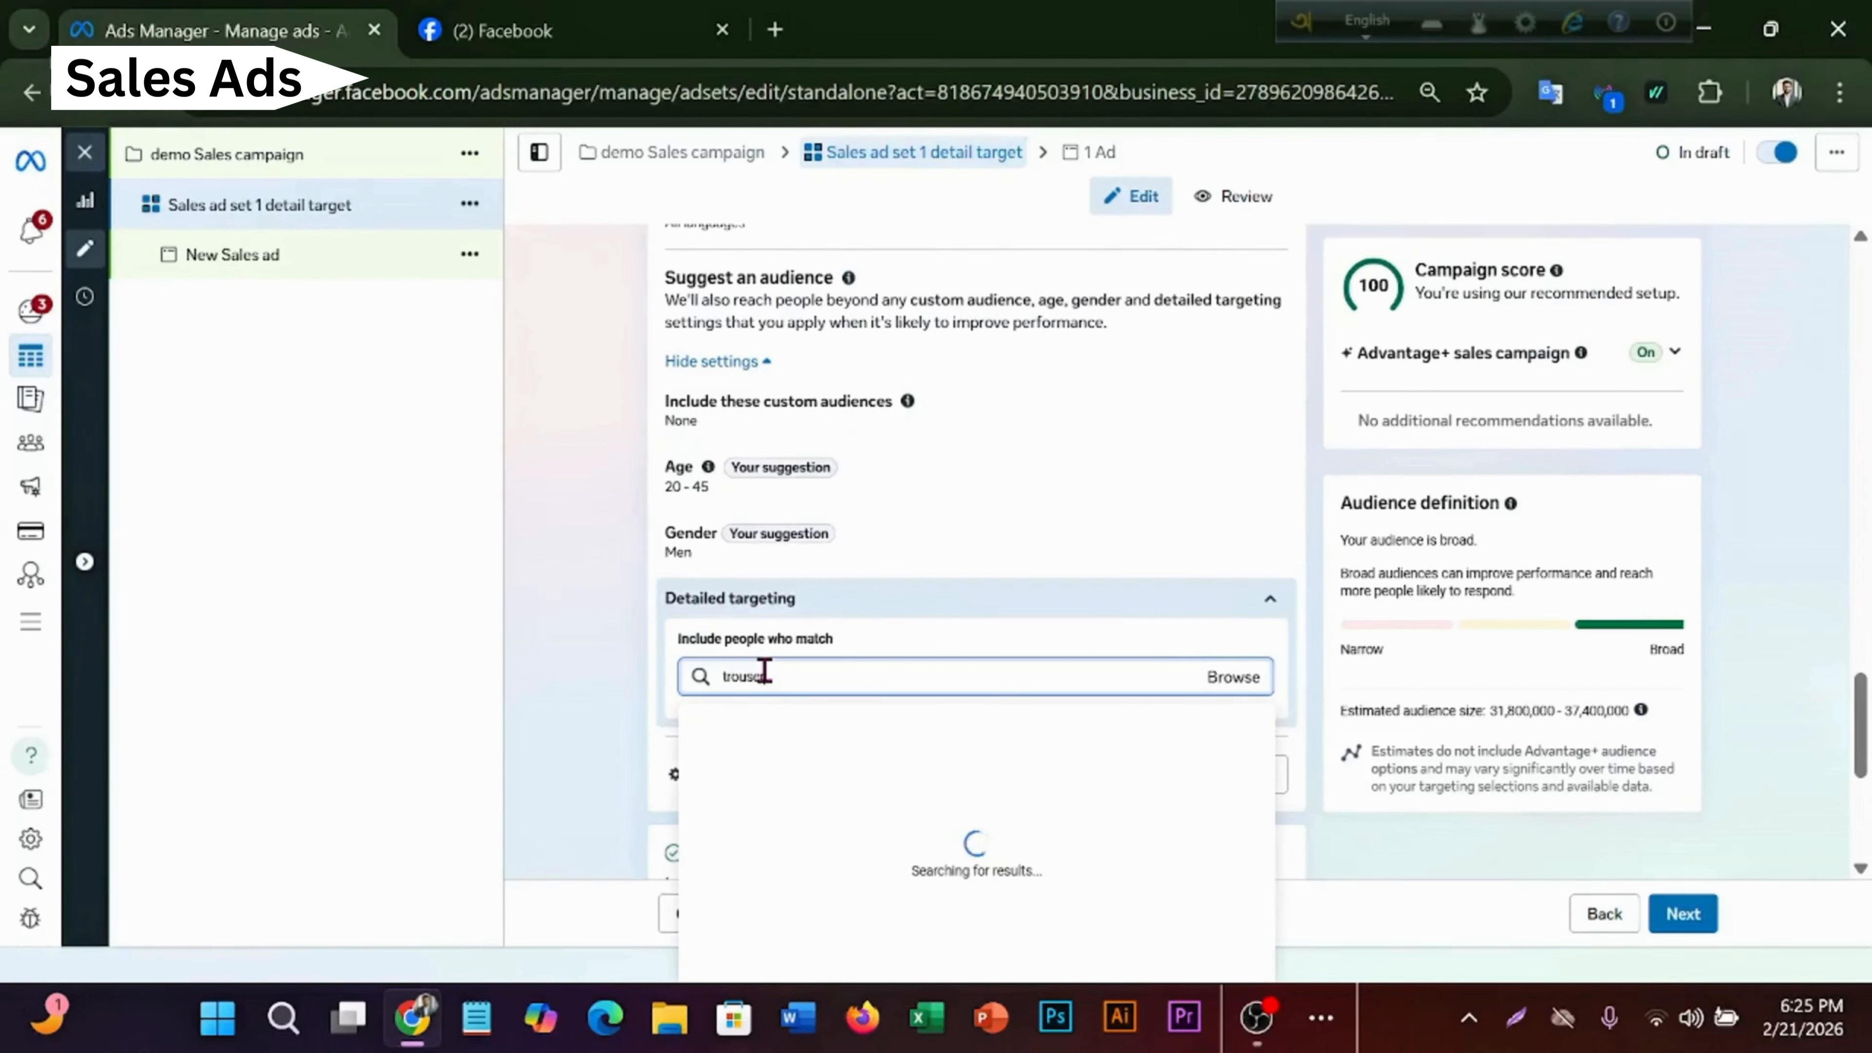
click(848, 767)
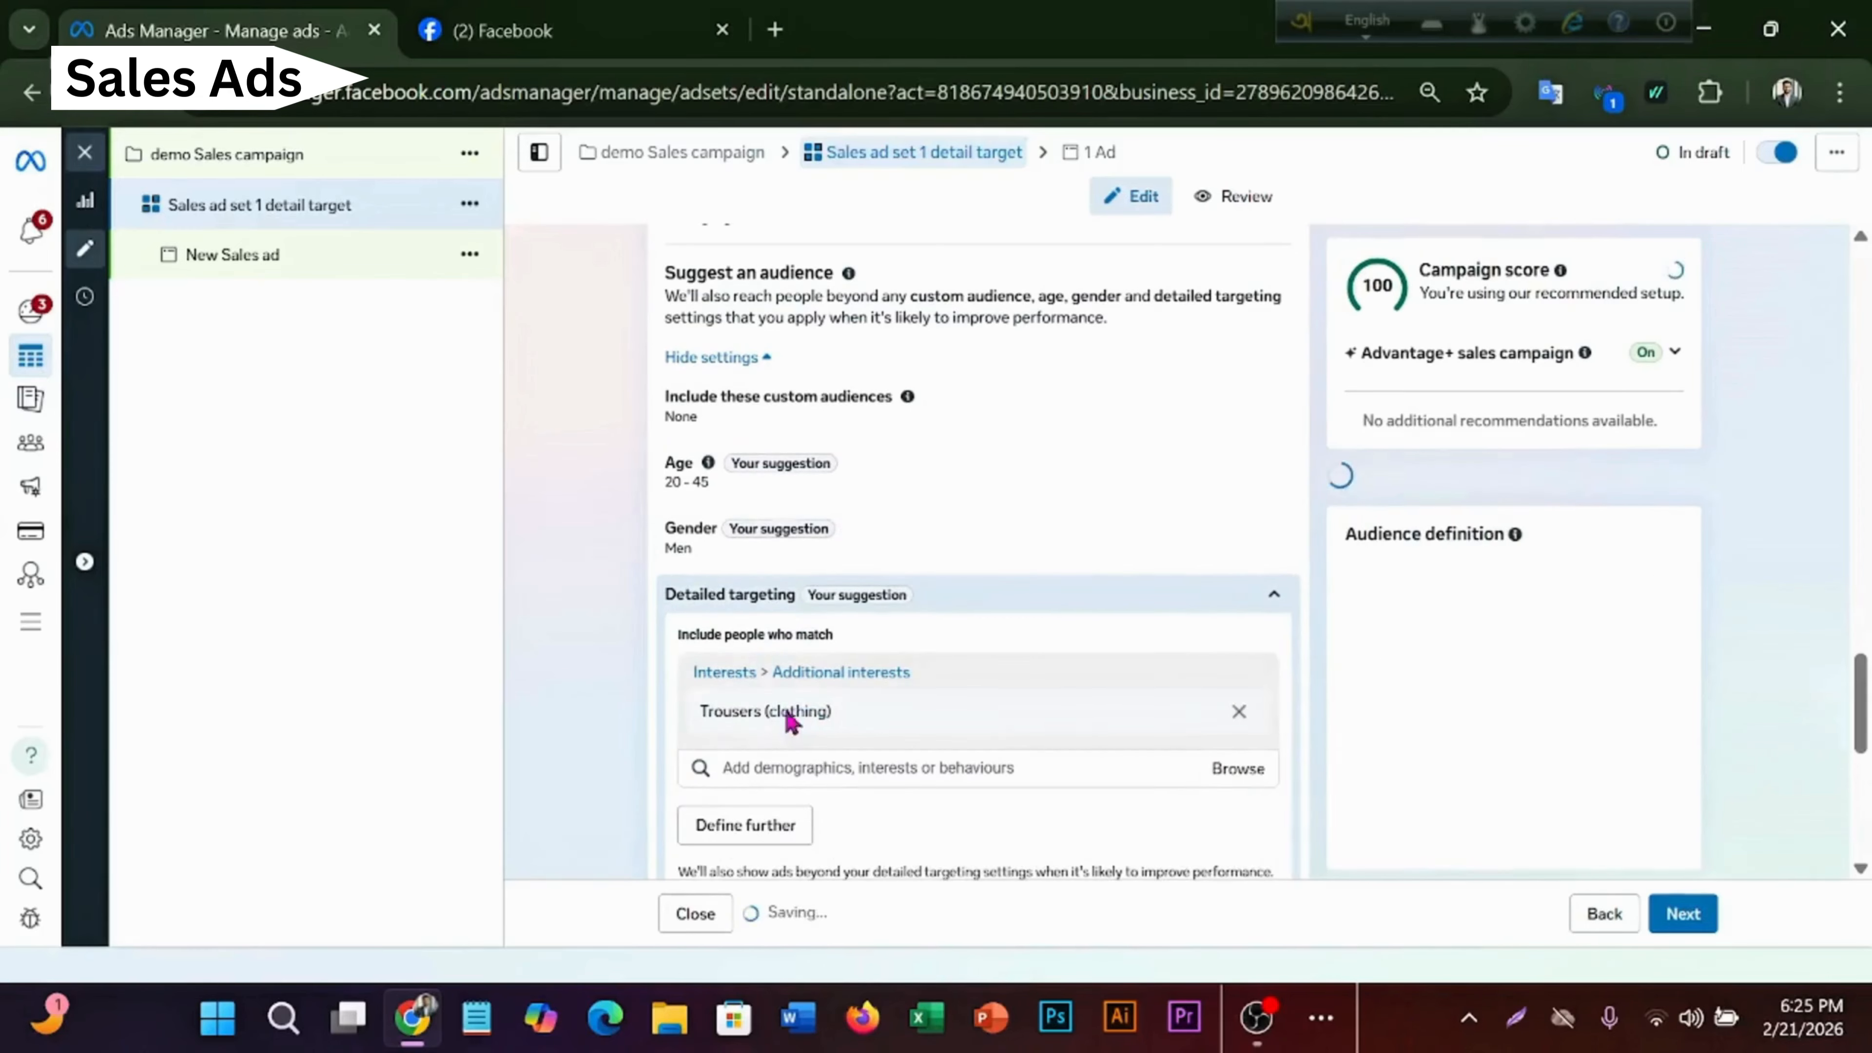
click(825, 772)
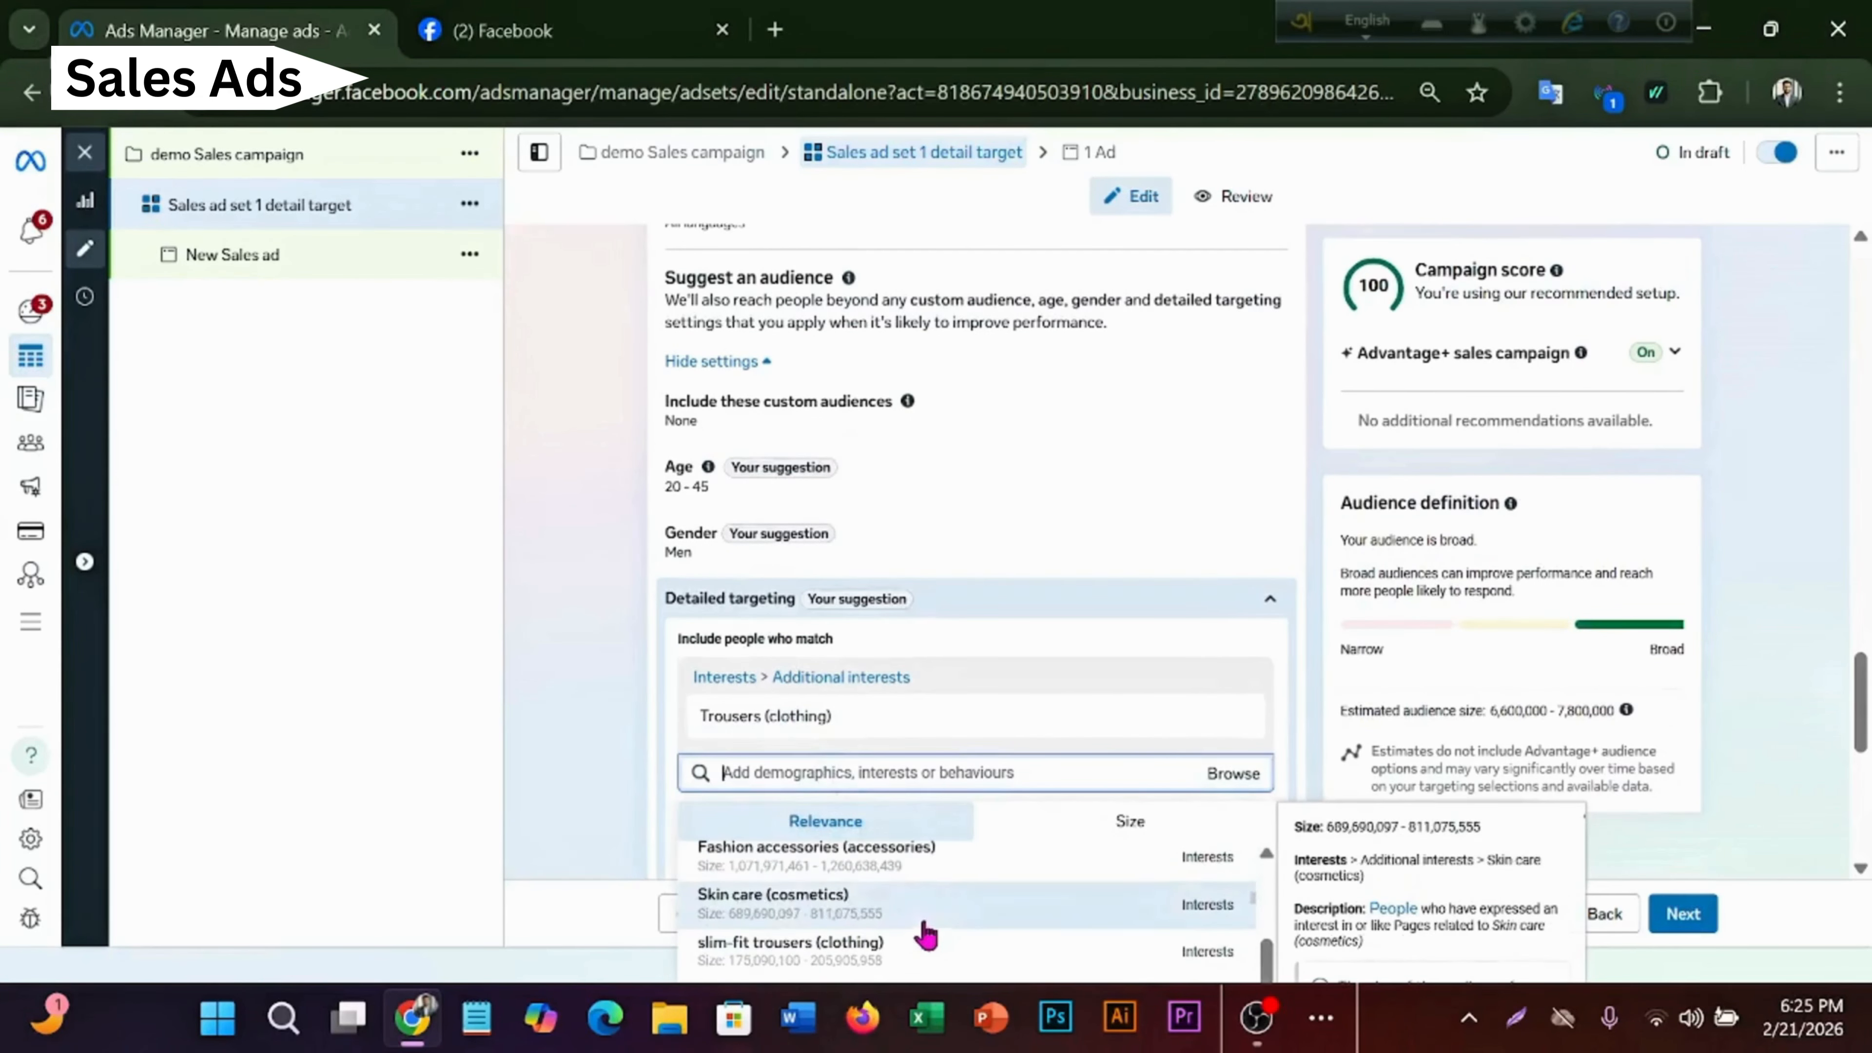
click(840, 951)
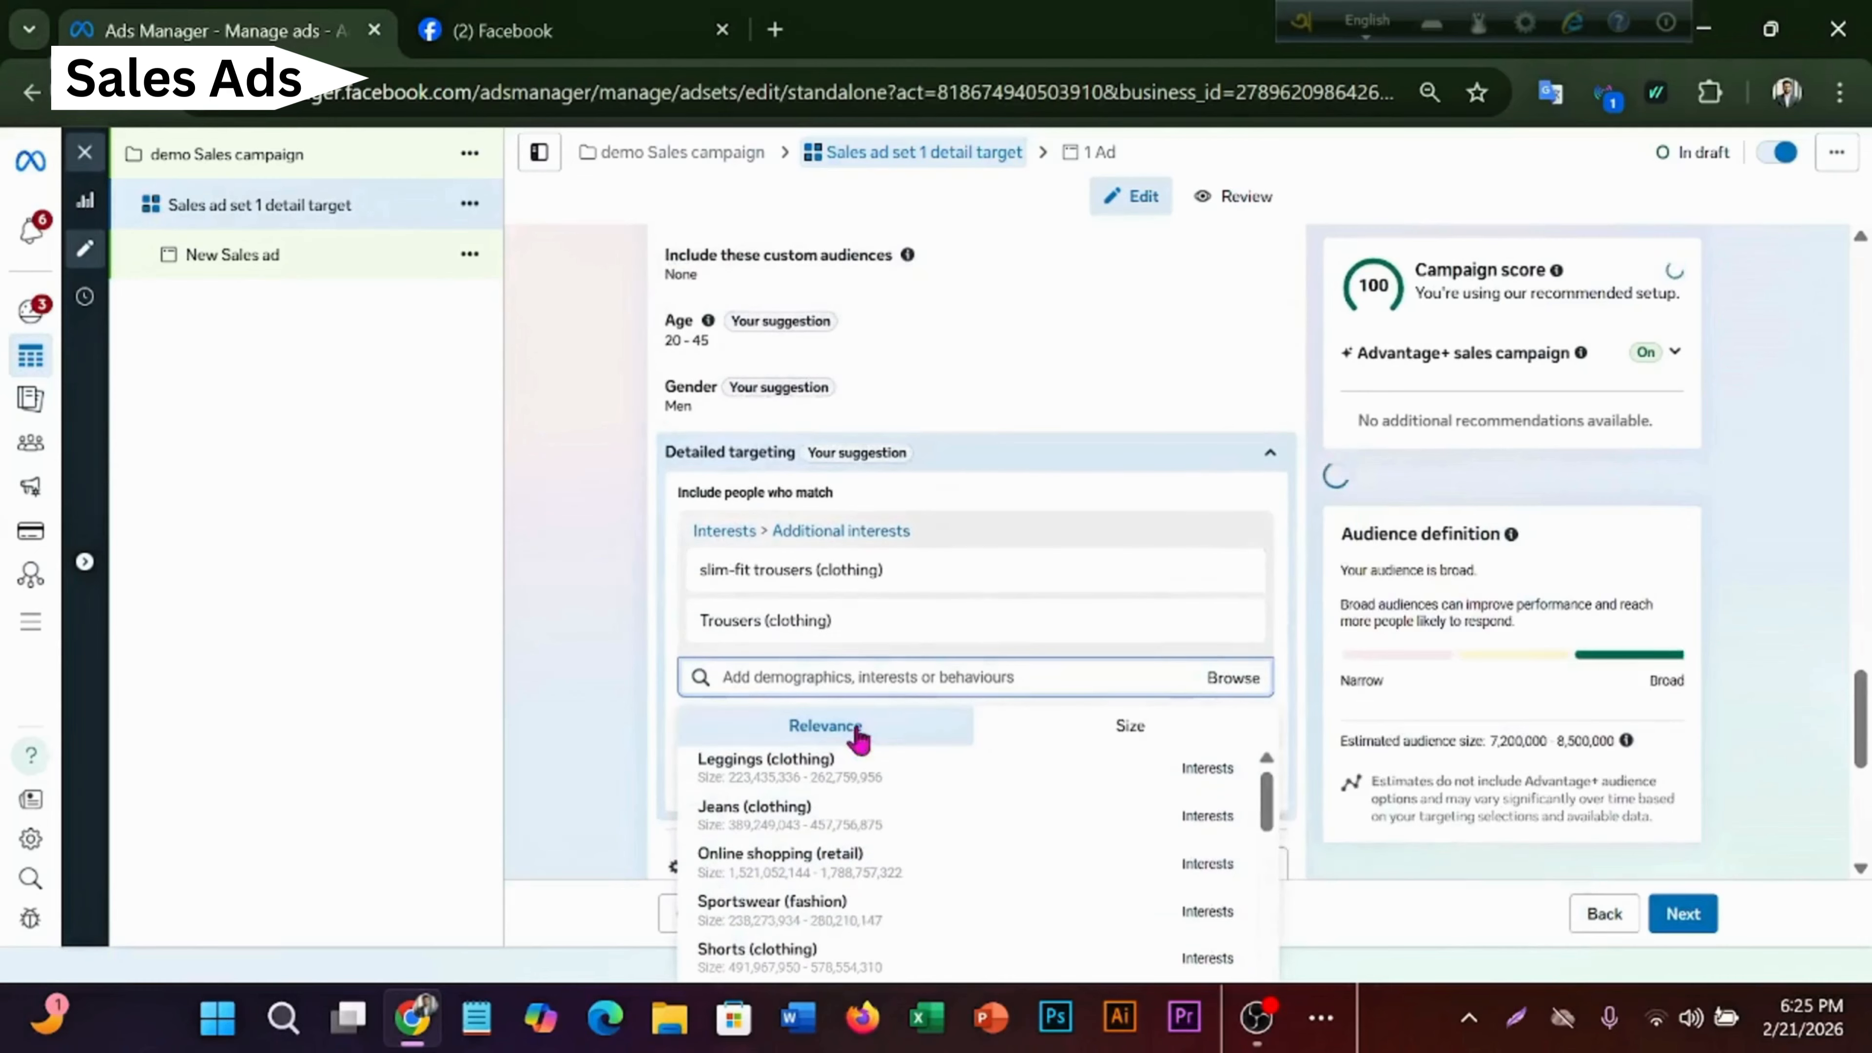
click(884, 922)
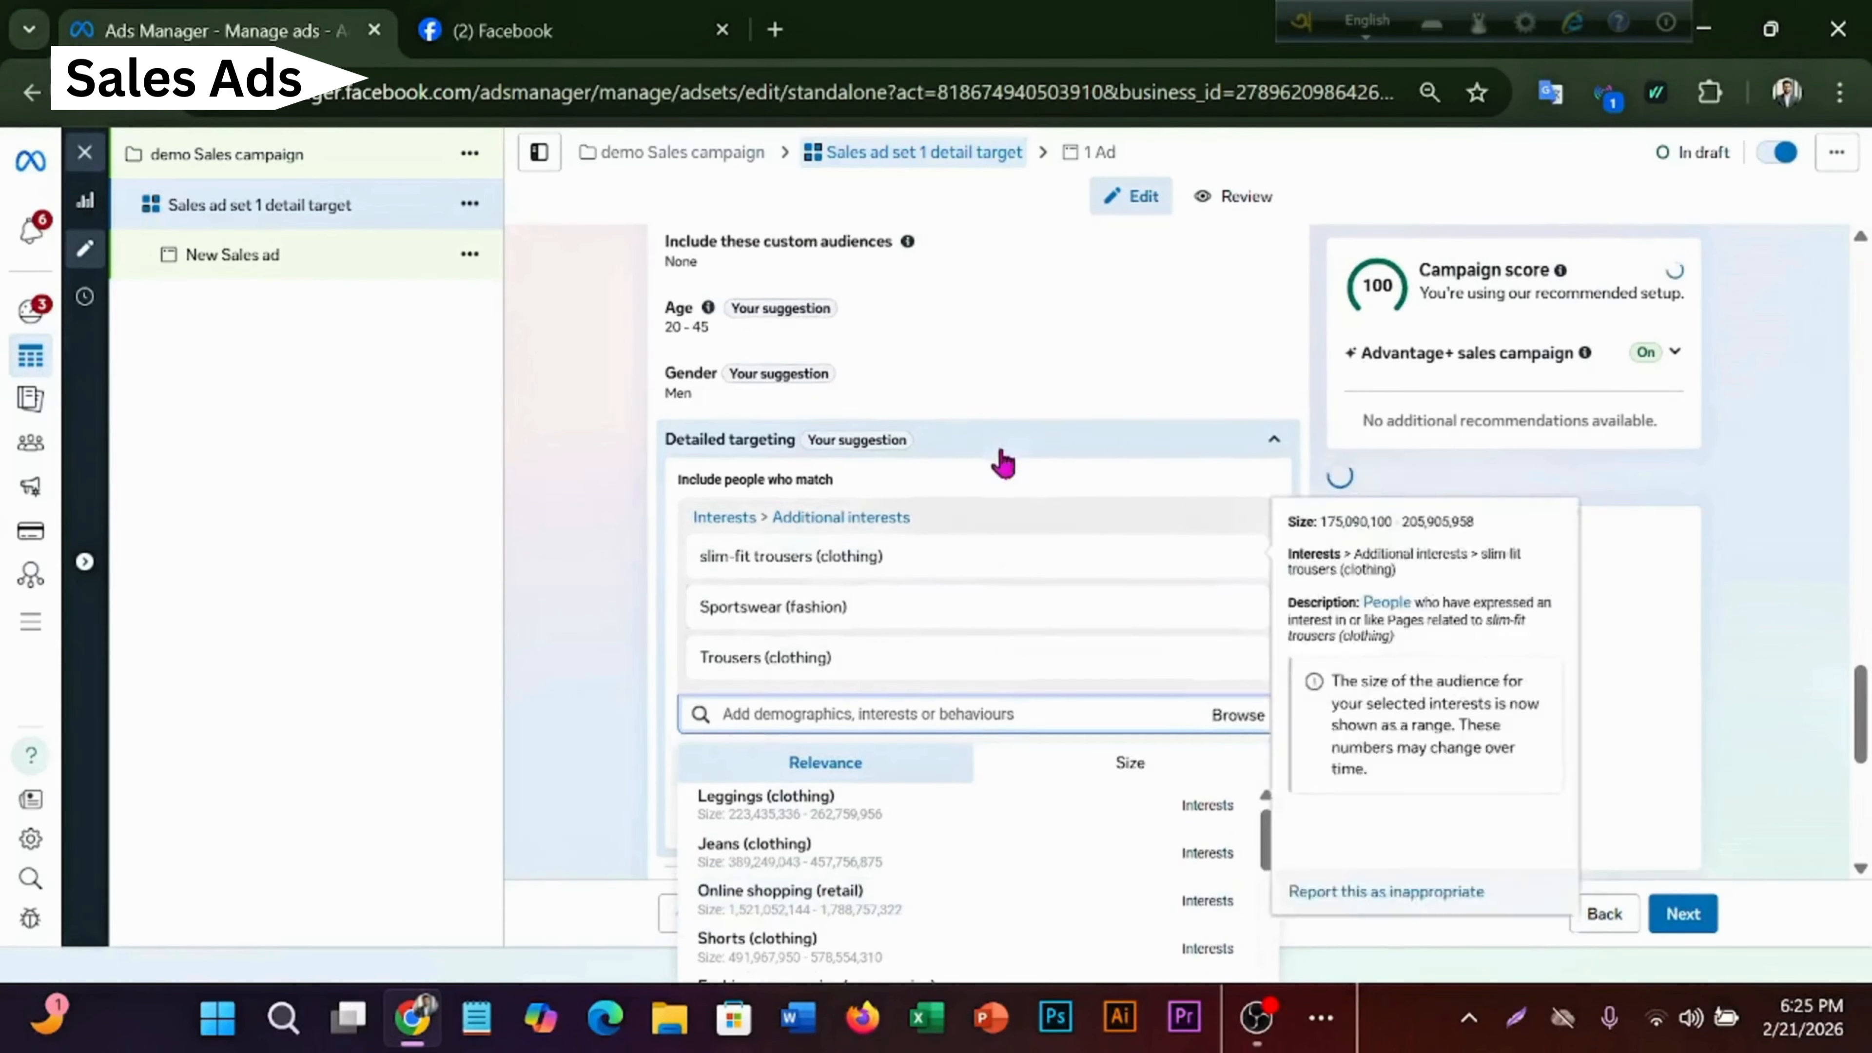
scroll(1003, 461, down, 4)
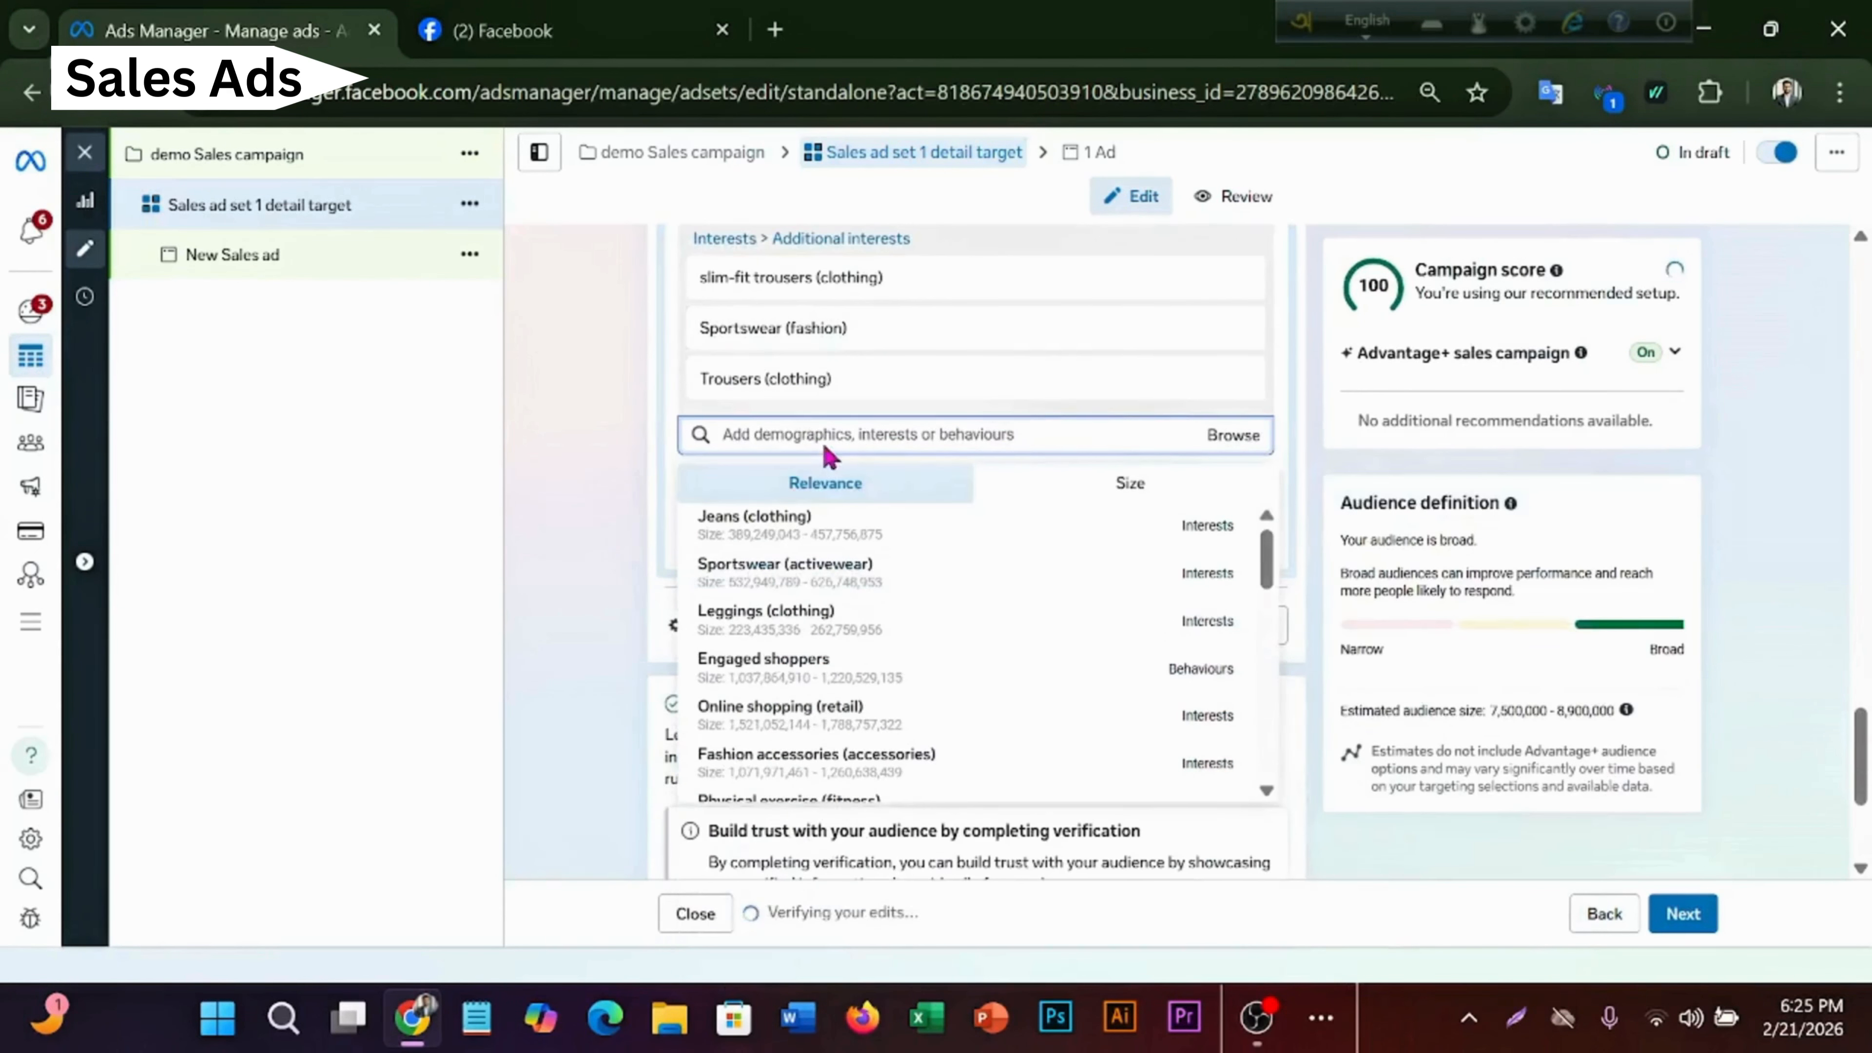
click(872, 702)
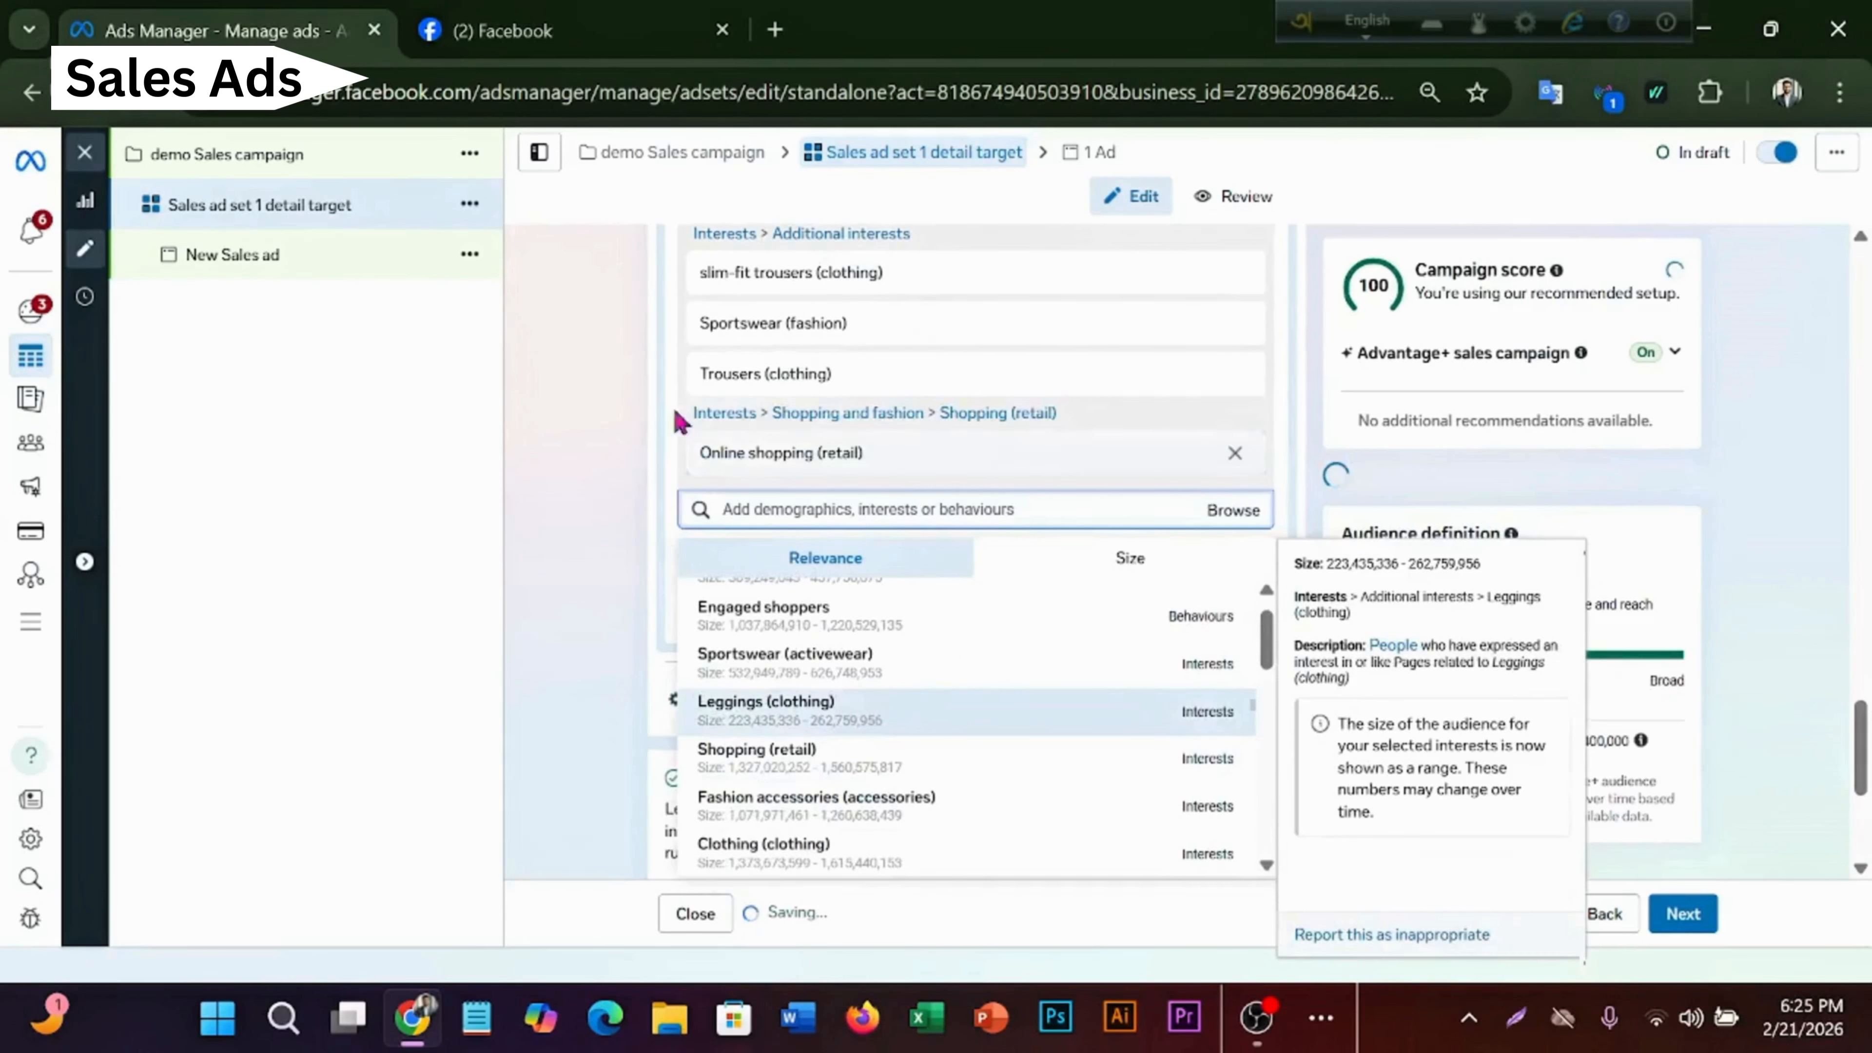
click(596, 505)
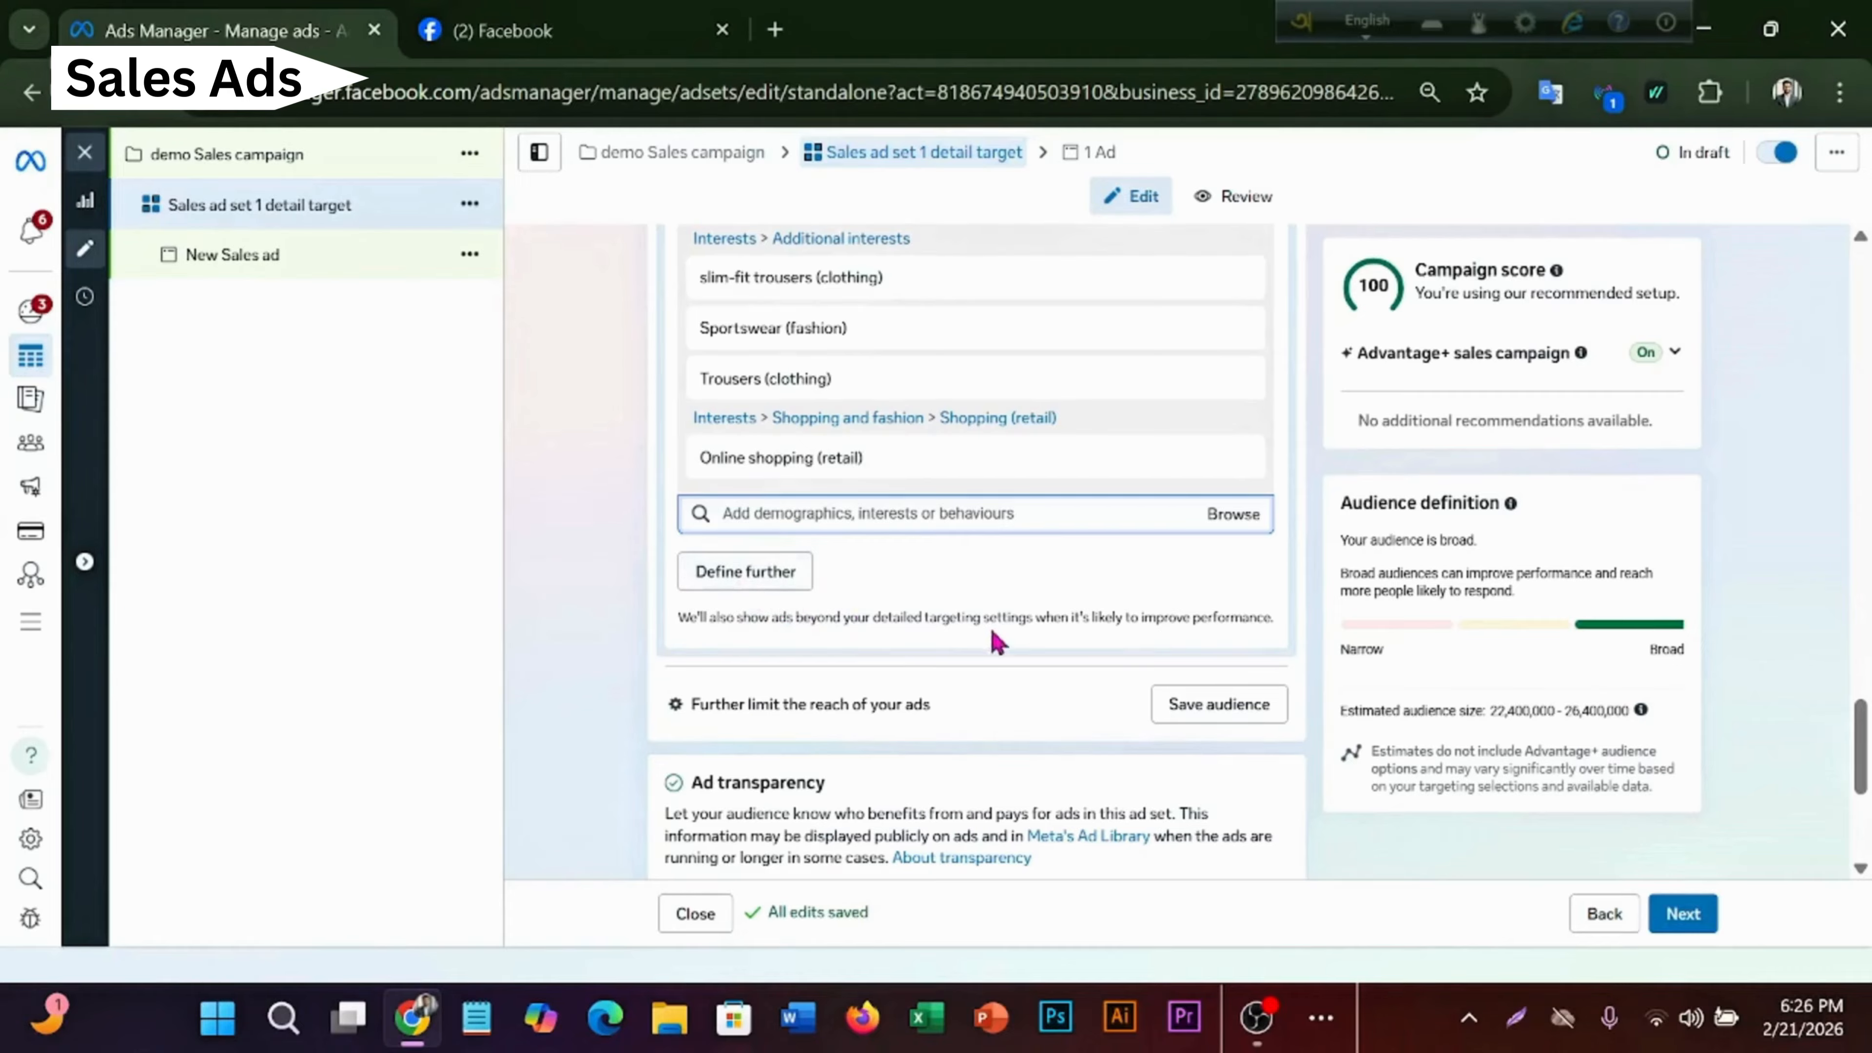
- Continue from the ad set to its ad and rename the ad as Sales ad 1
scroll(991, 640, down, 2)
scroll(987, 648, down, 5)
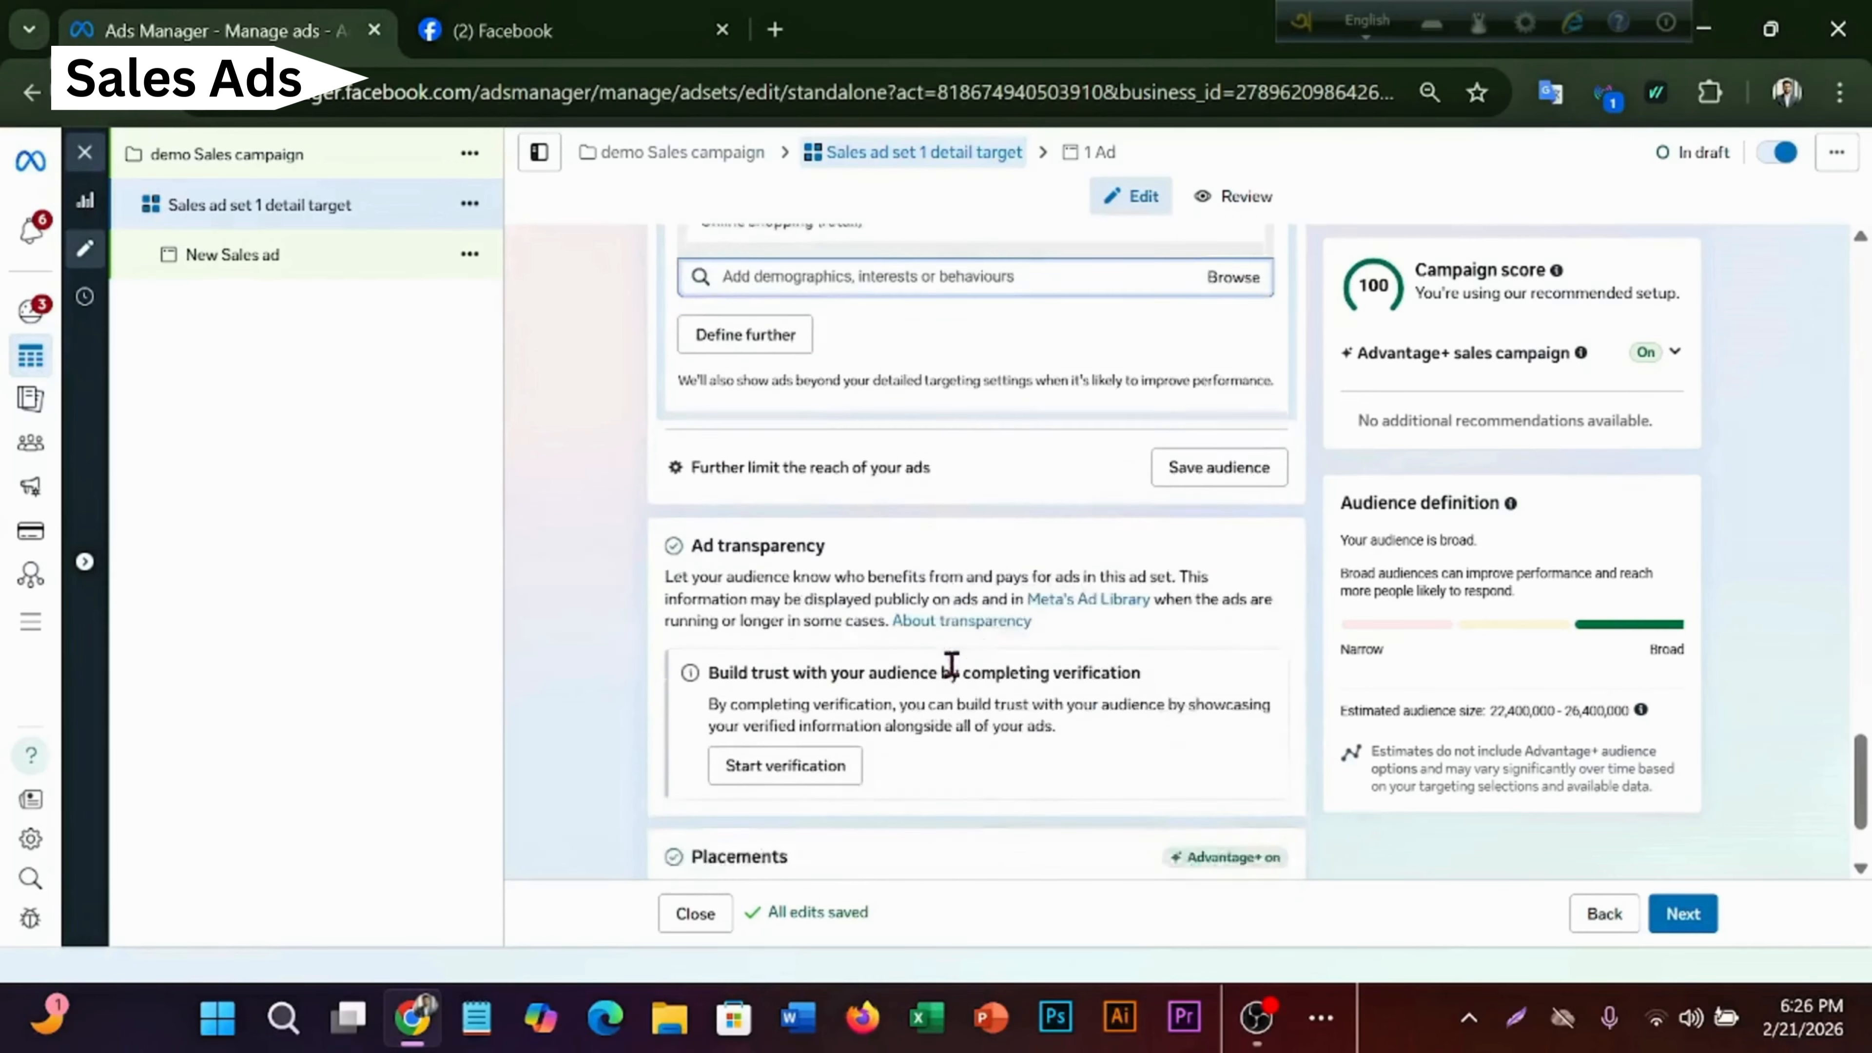
click(1682, 914)
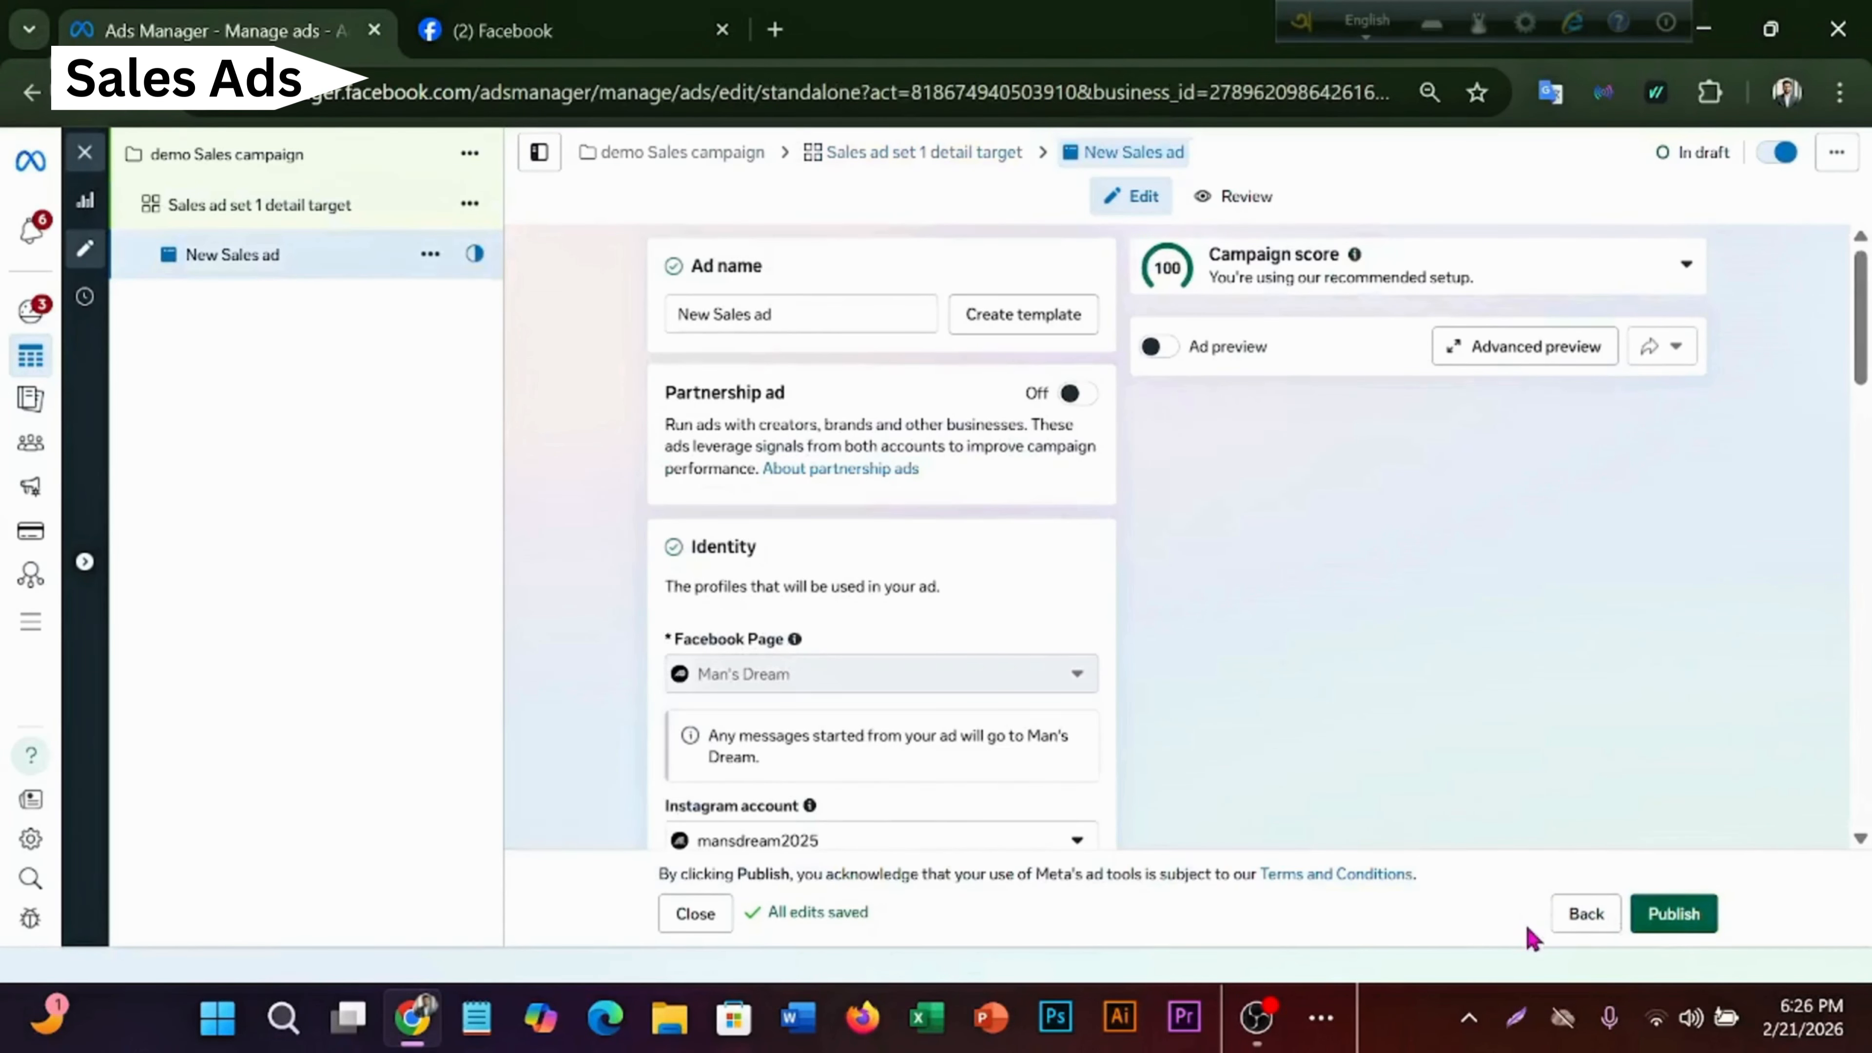
double_click(707, 317)
key(BackSpace)
click(815, 312)
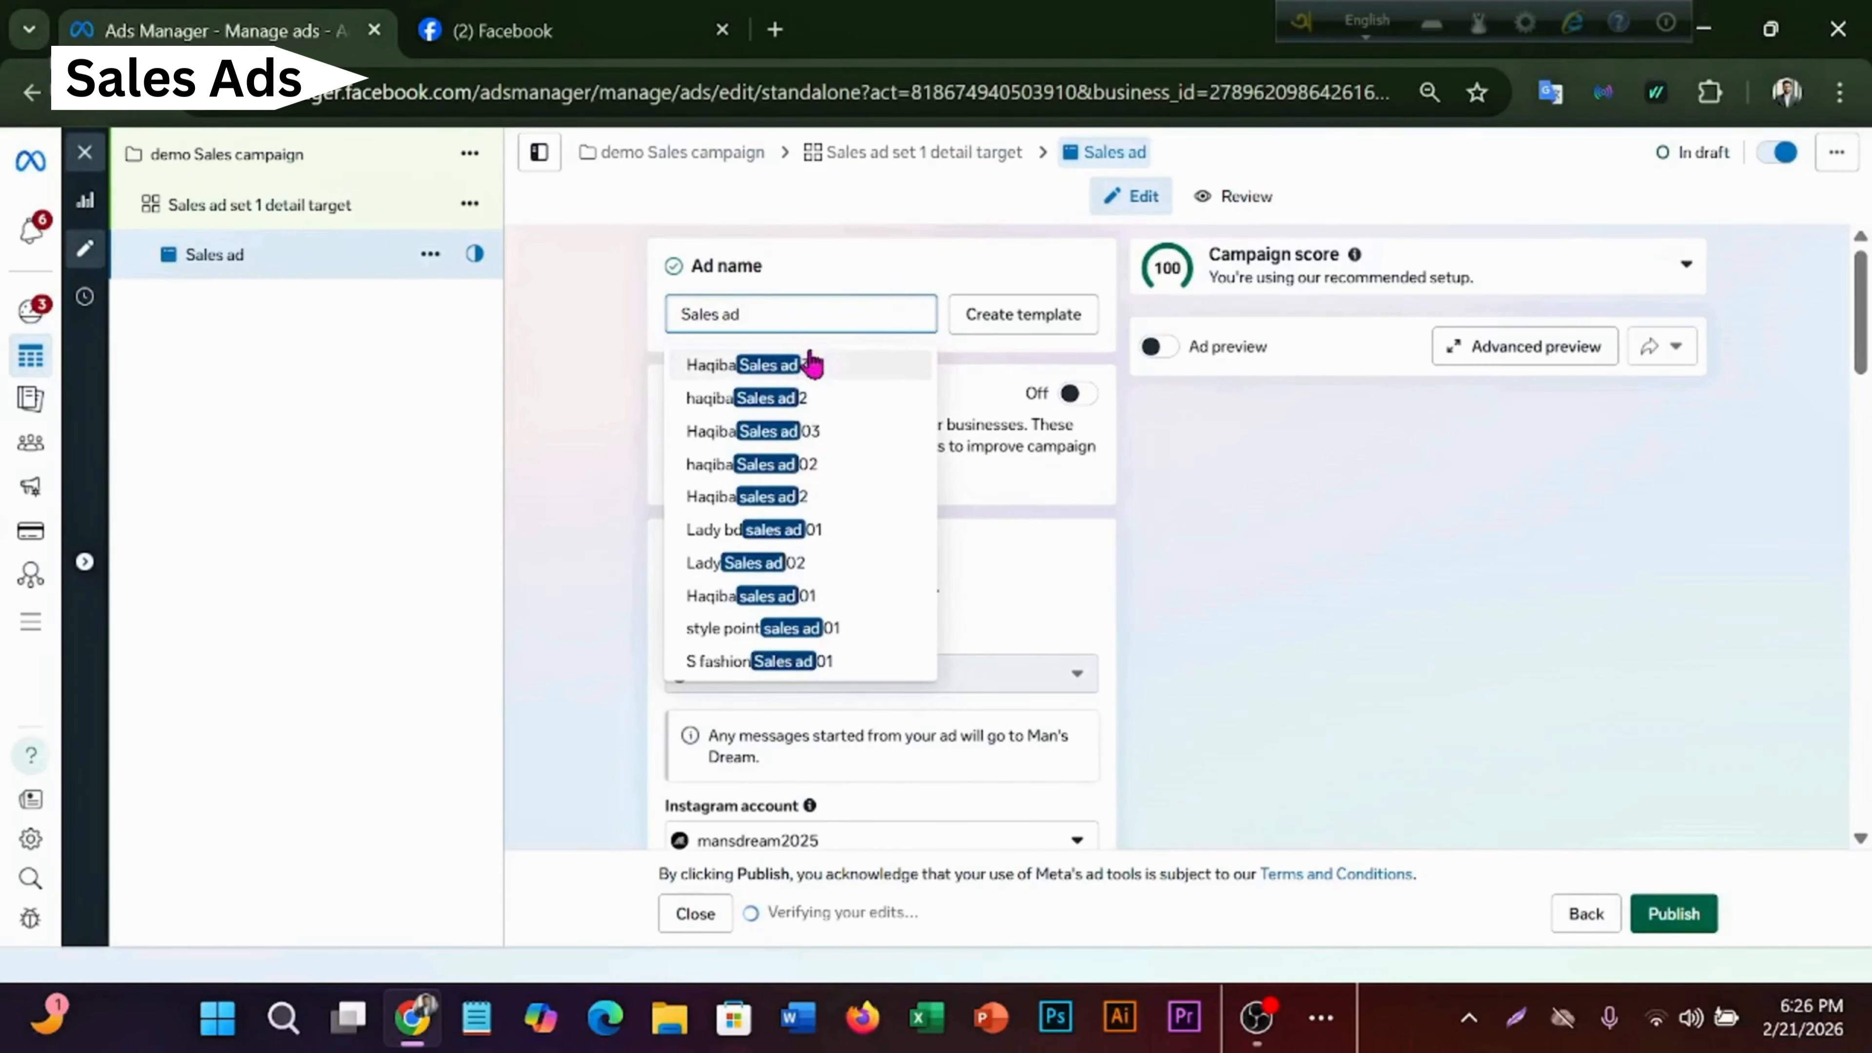
text(1)
- Change the ad setup to Use existing post
scroll(859, 672, down, 4)
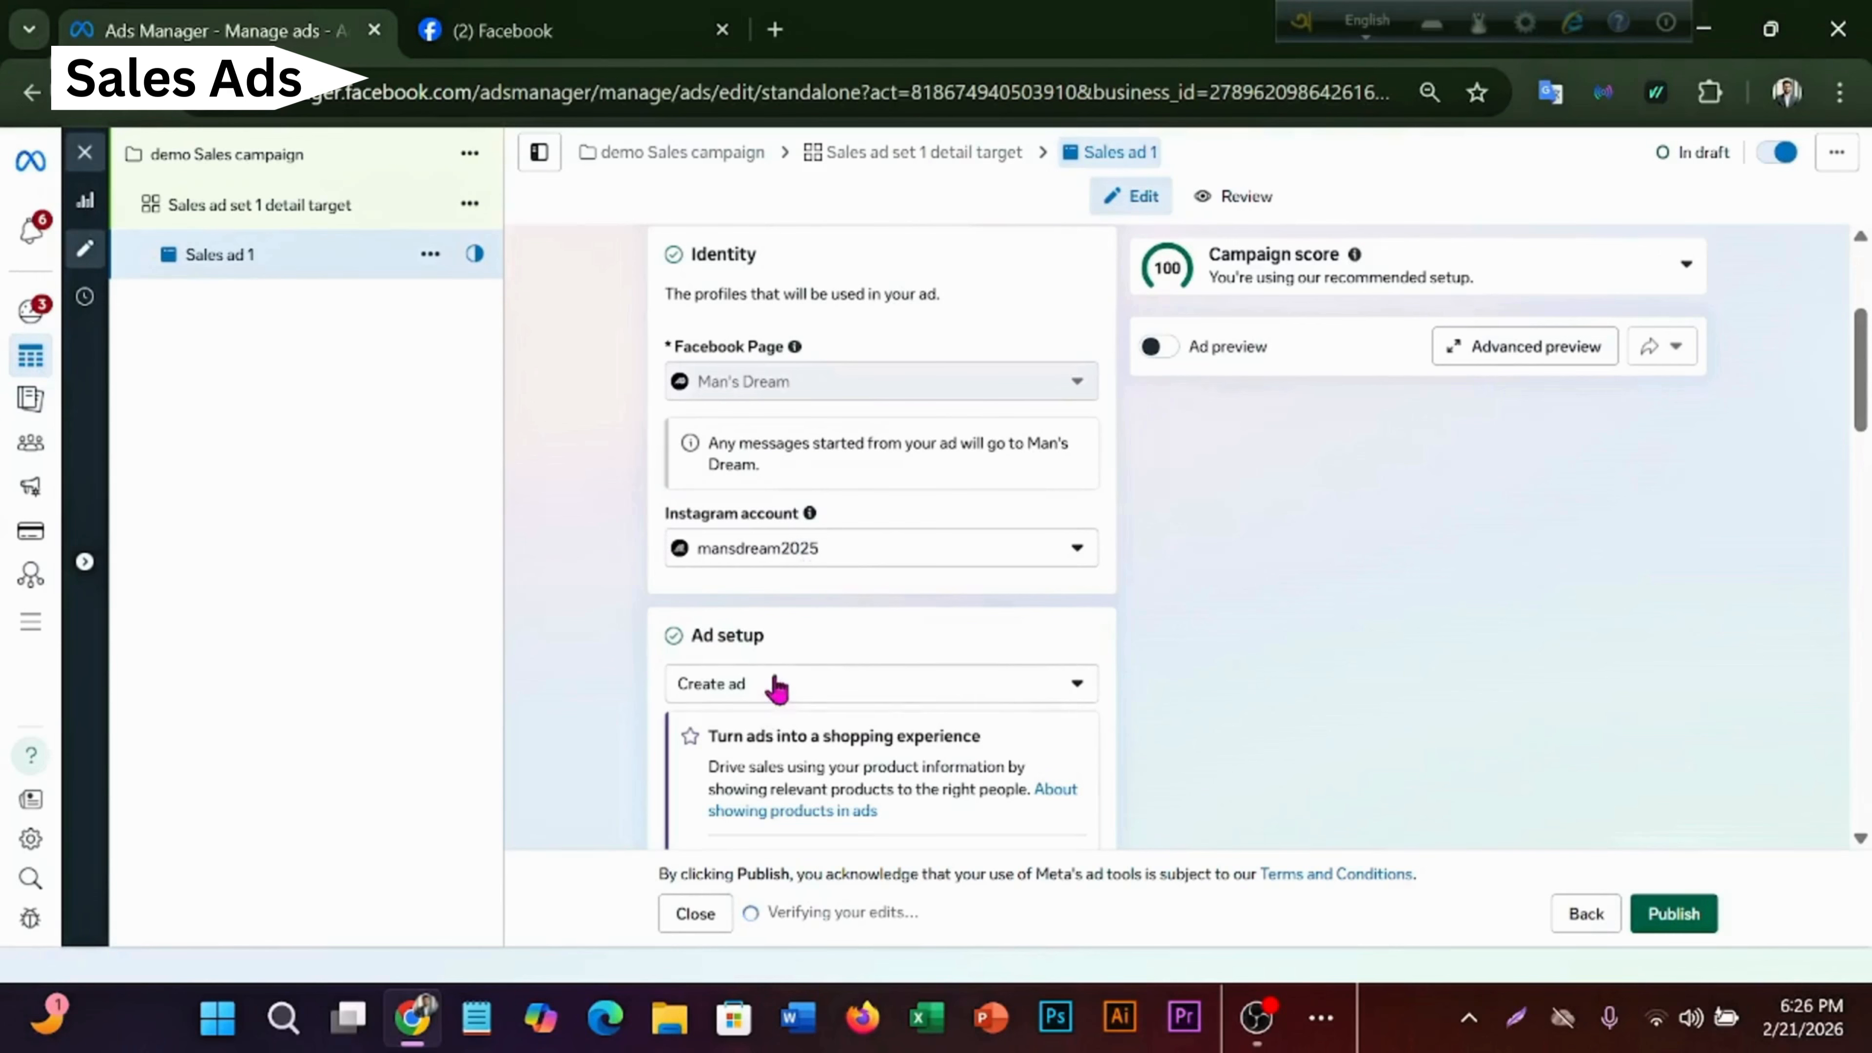
click(856, 679)
scroll(877, 642, down, 2)
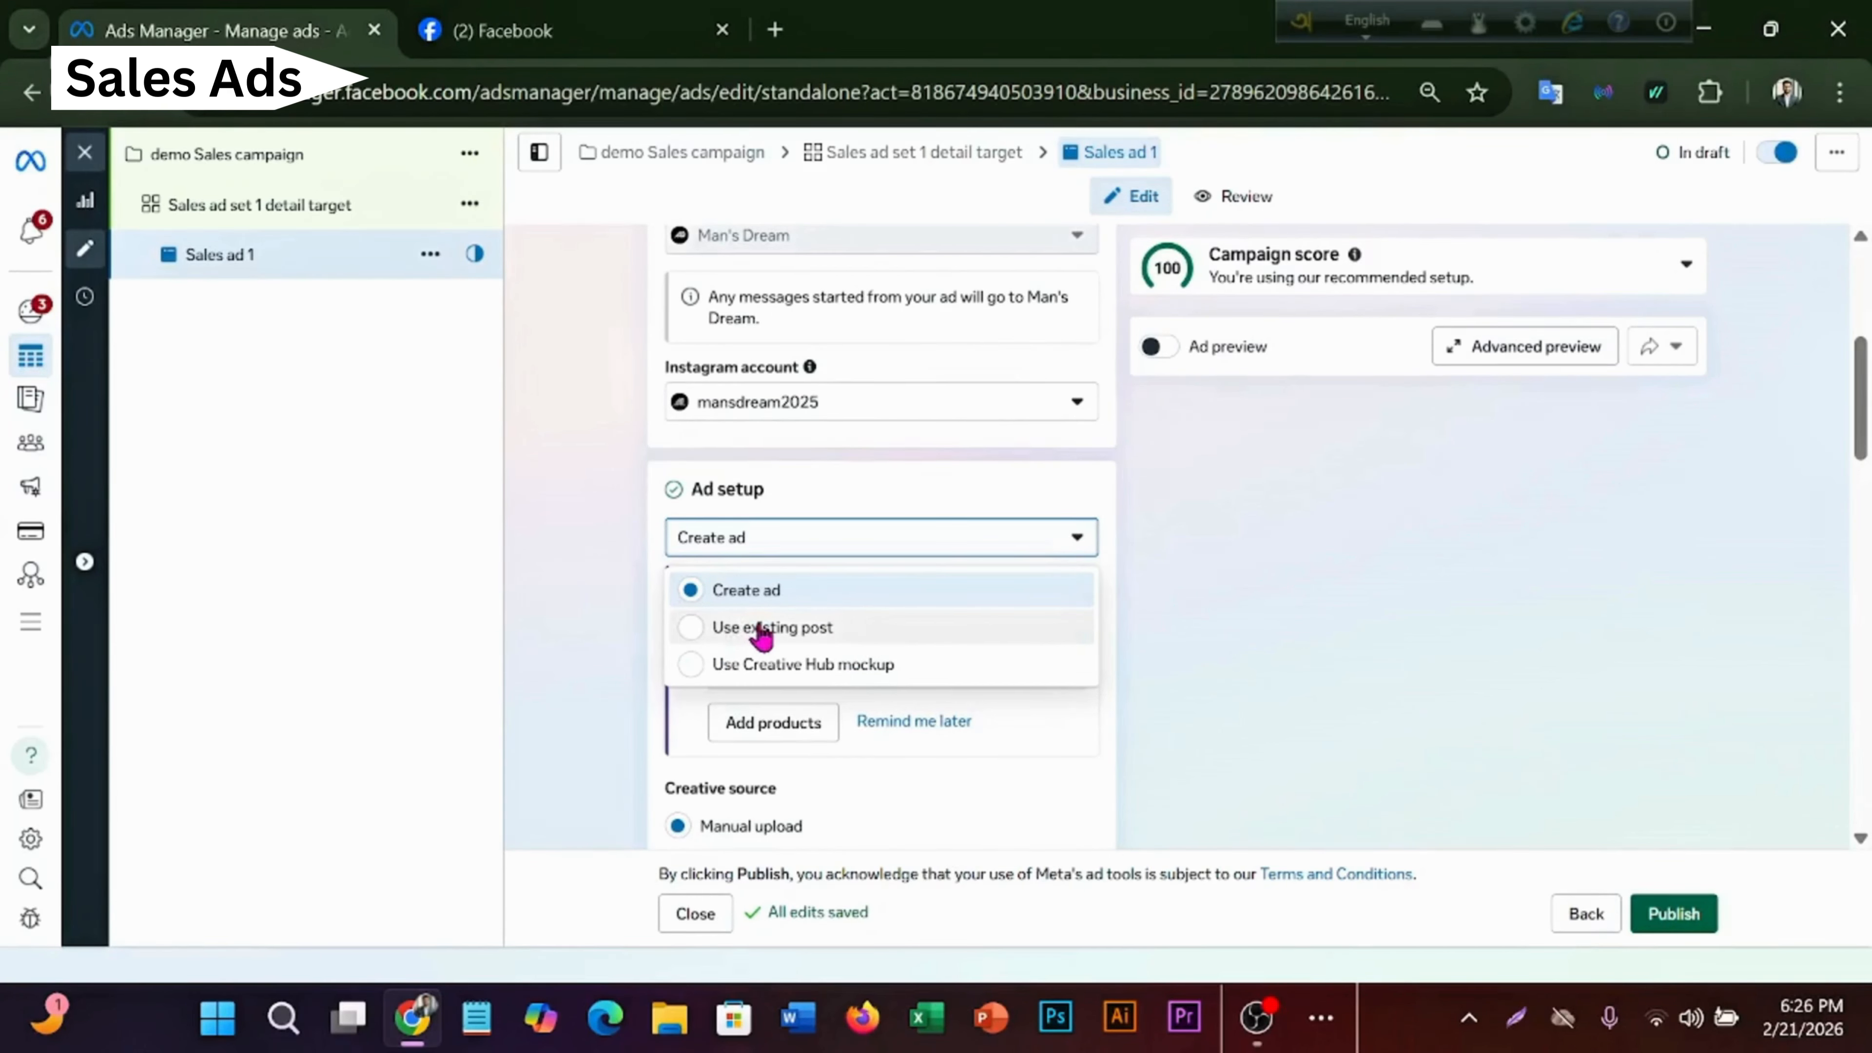
click(763, 628)
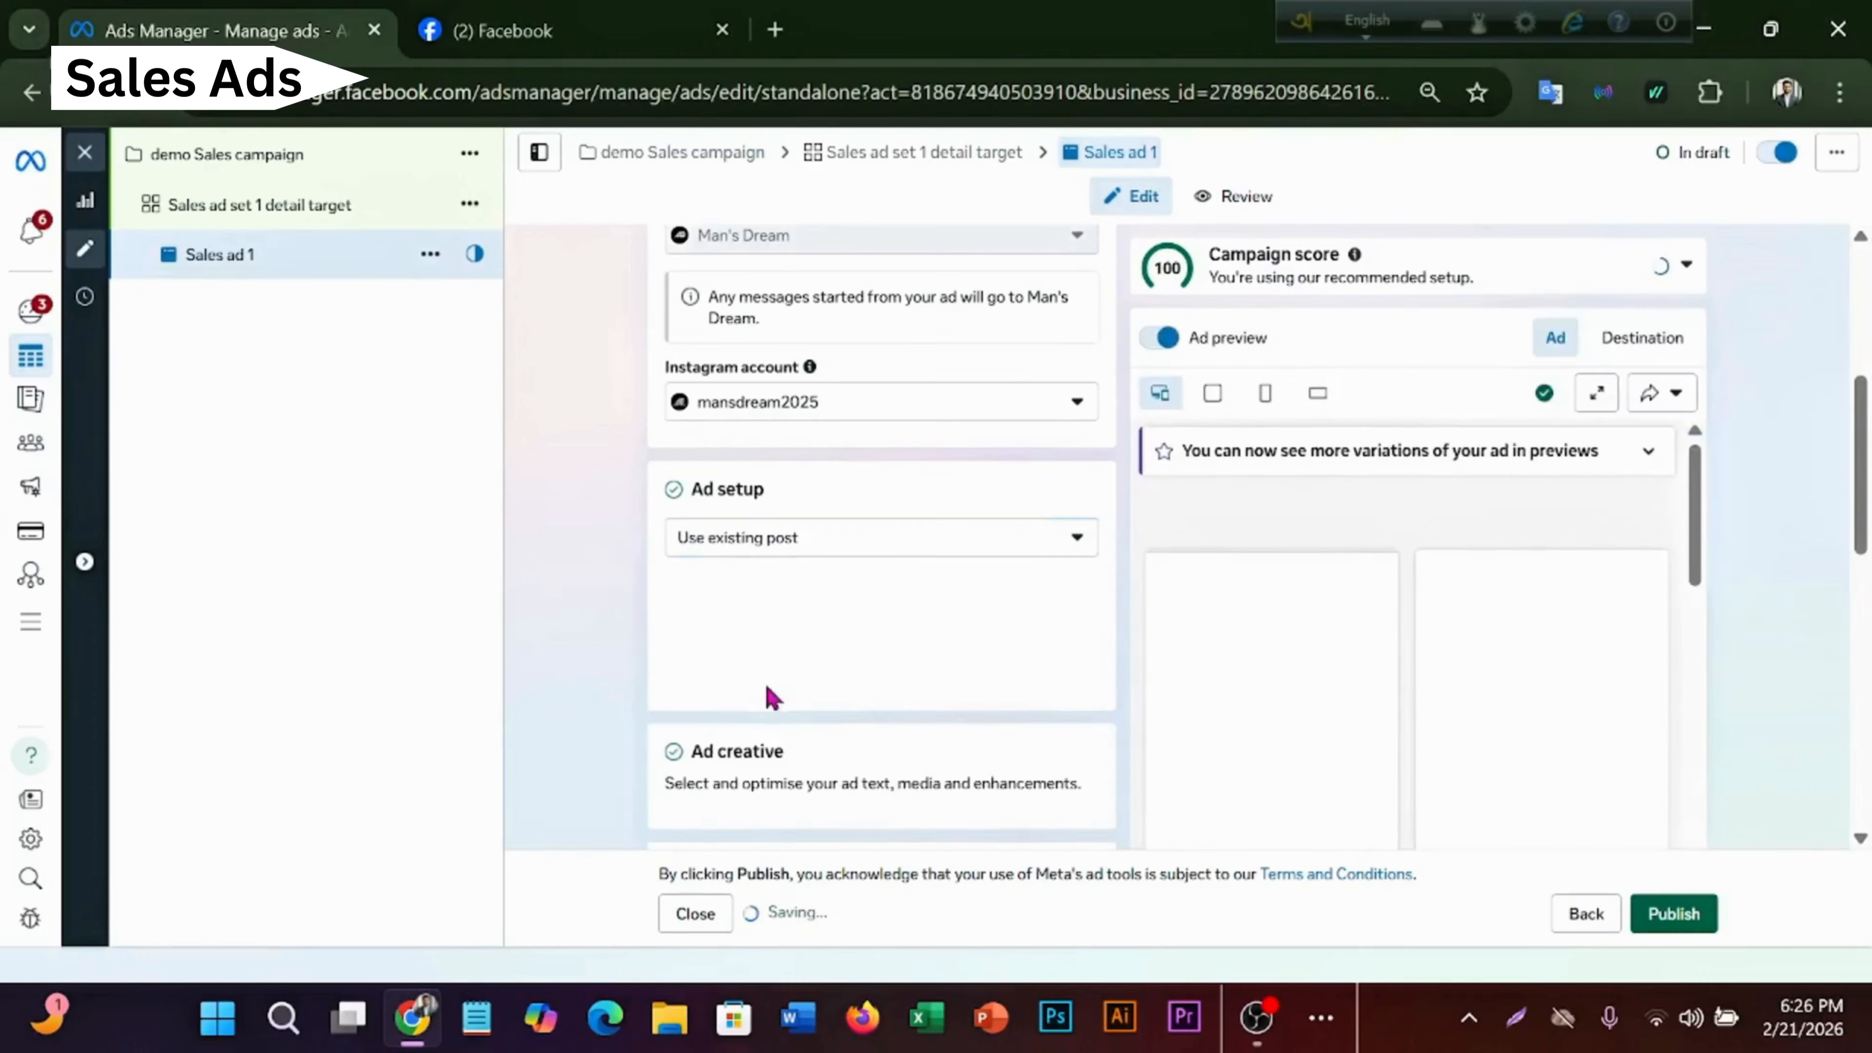
- Change the ad's creative to the Facebook video post dated 13 Dec 2025 about new Man's Dream trousers
scroll(814, 599, down, 3)
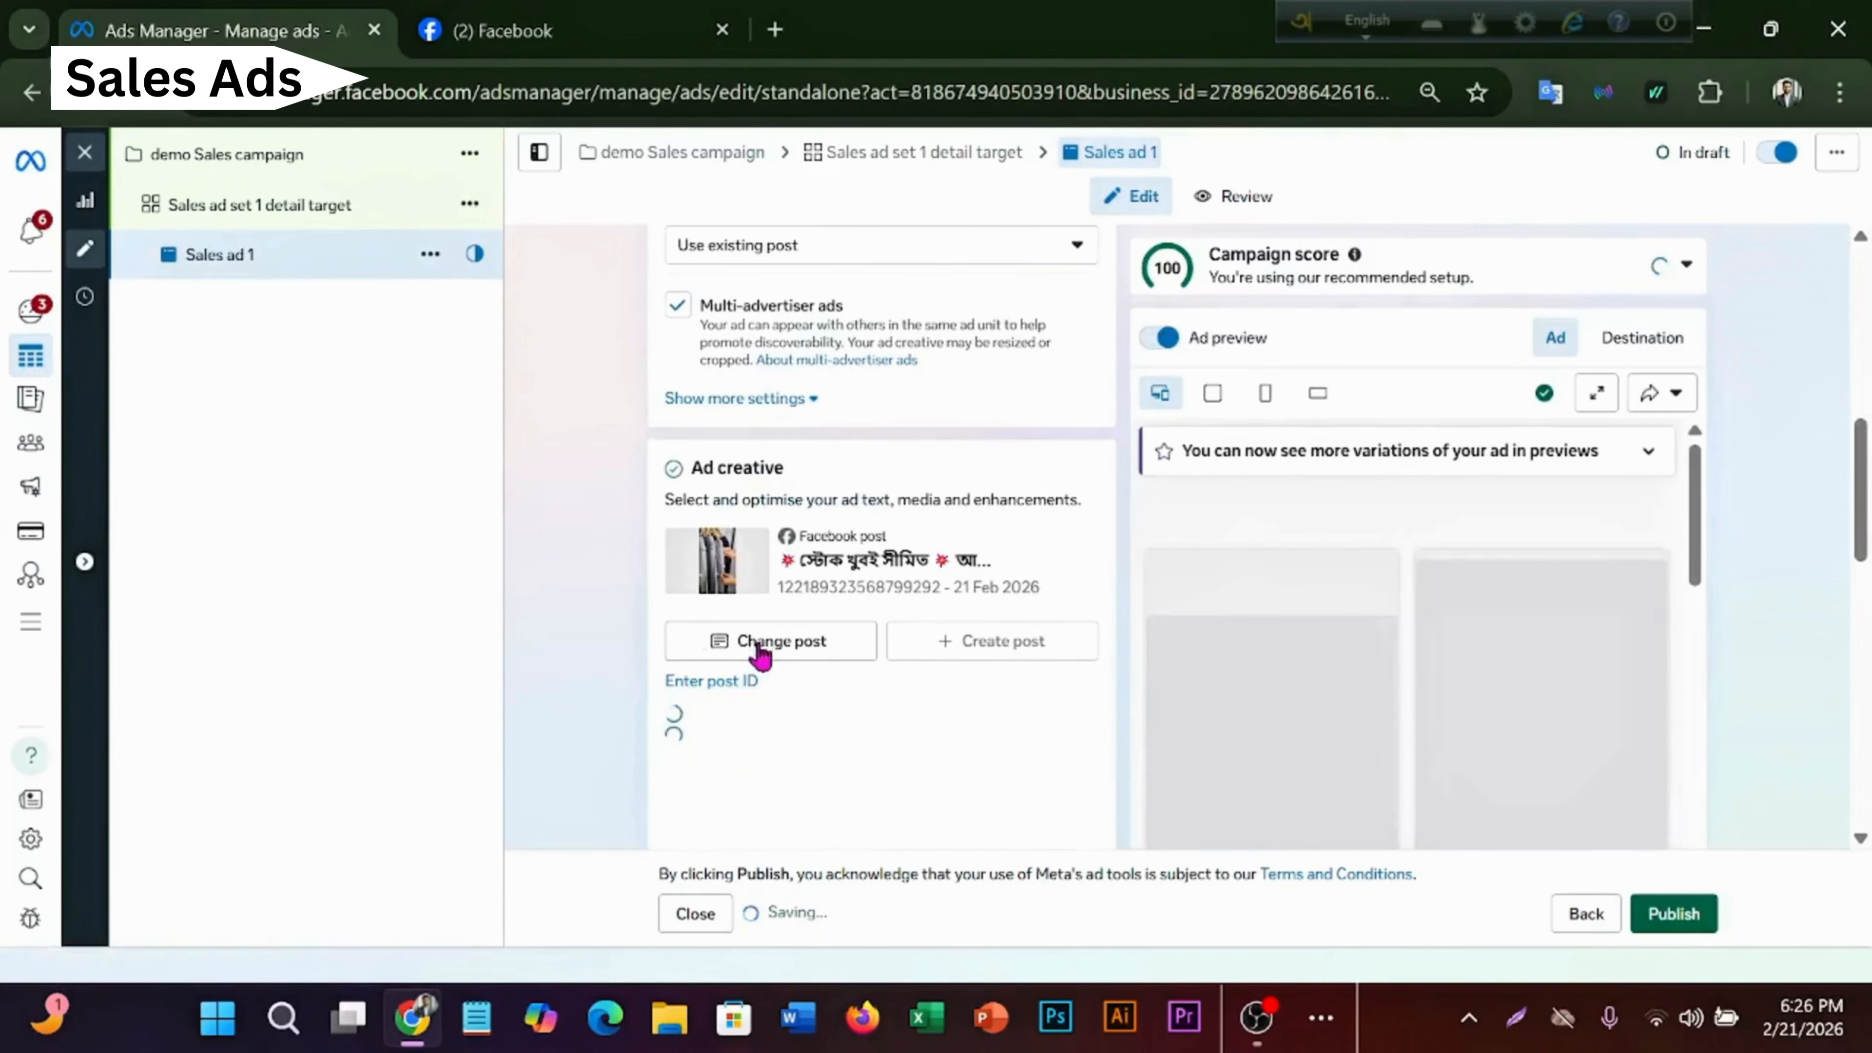
click(760, 642)
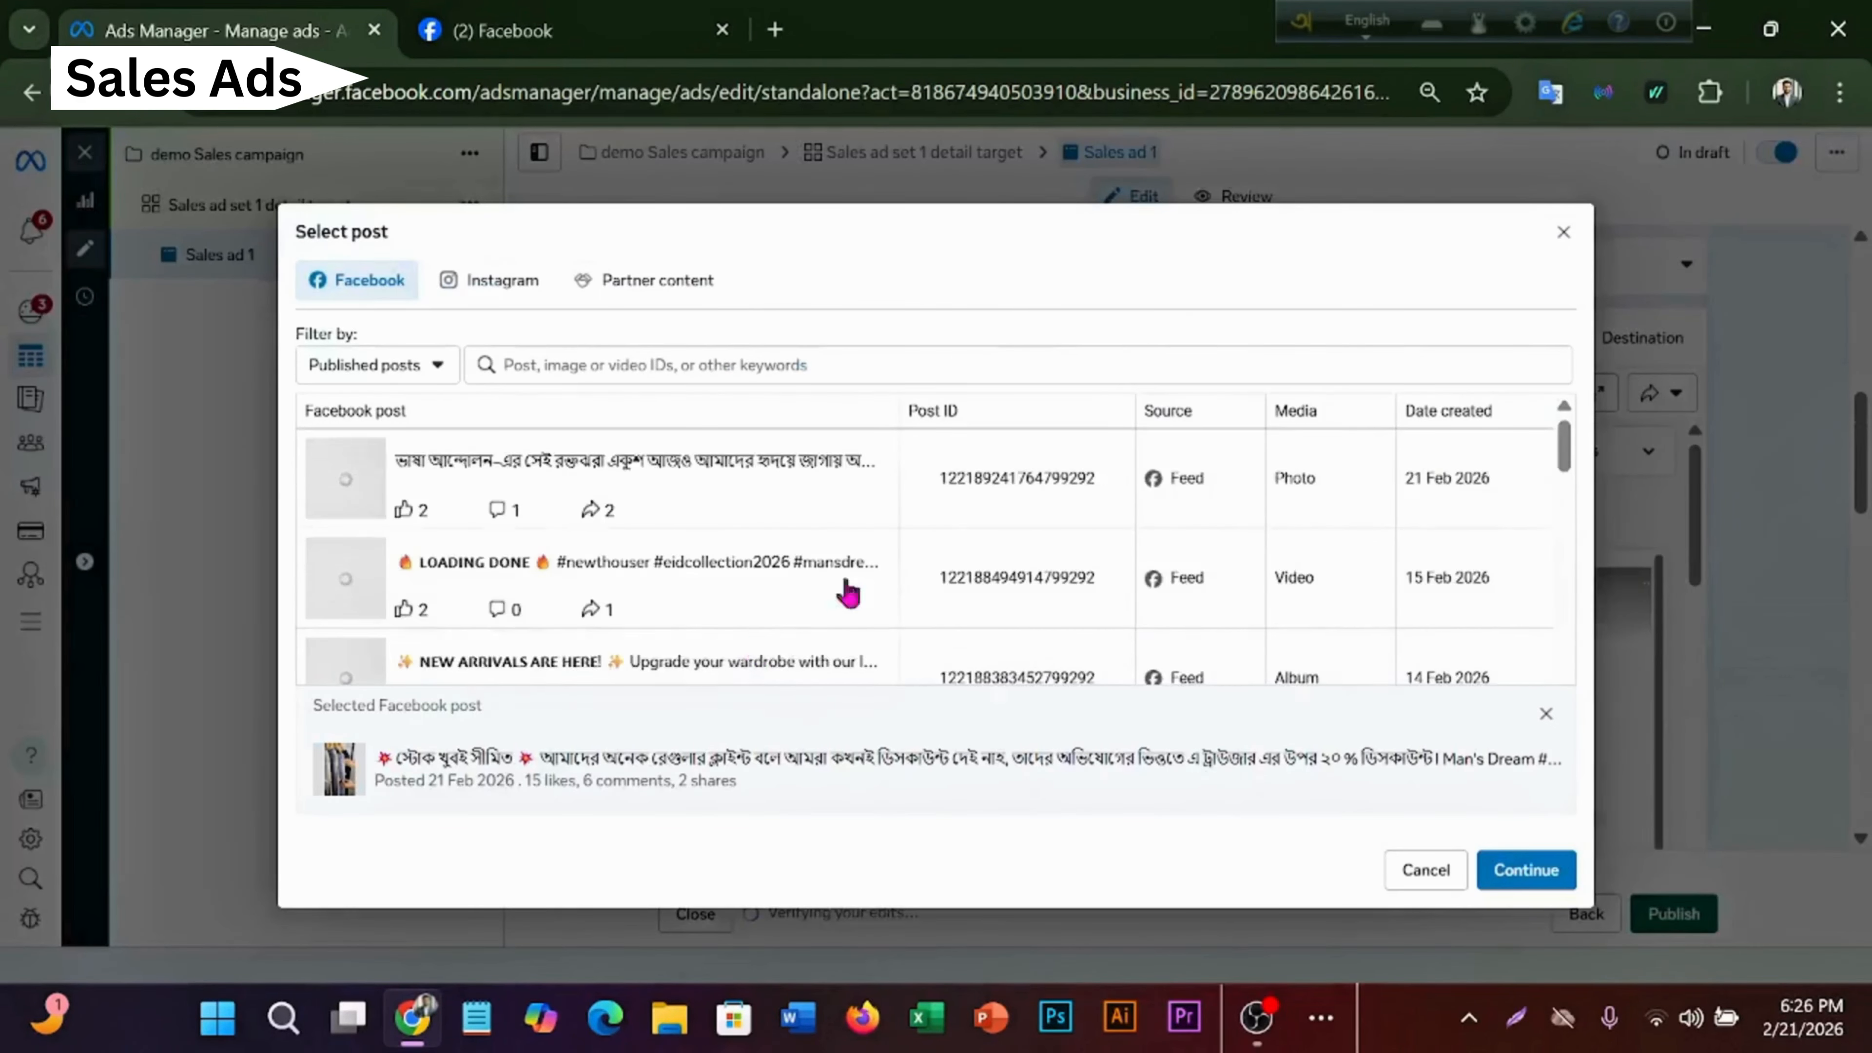
scroll(855, 590, down, 1)
scroll(718, 575, down, 10)
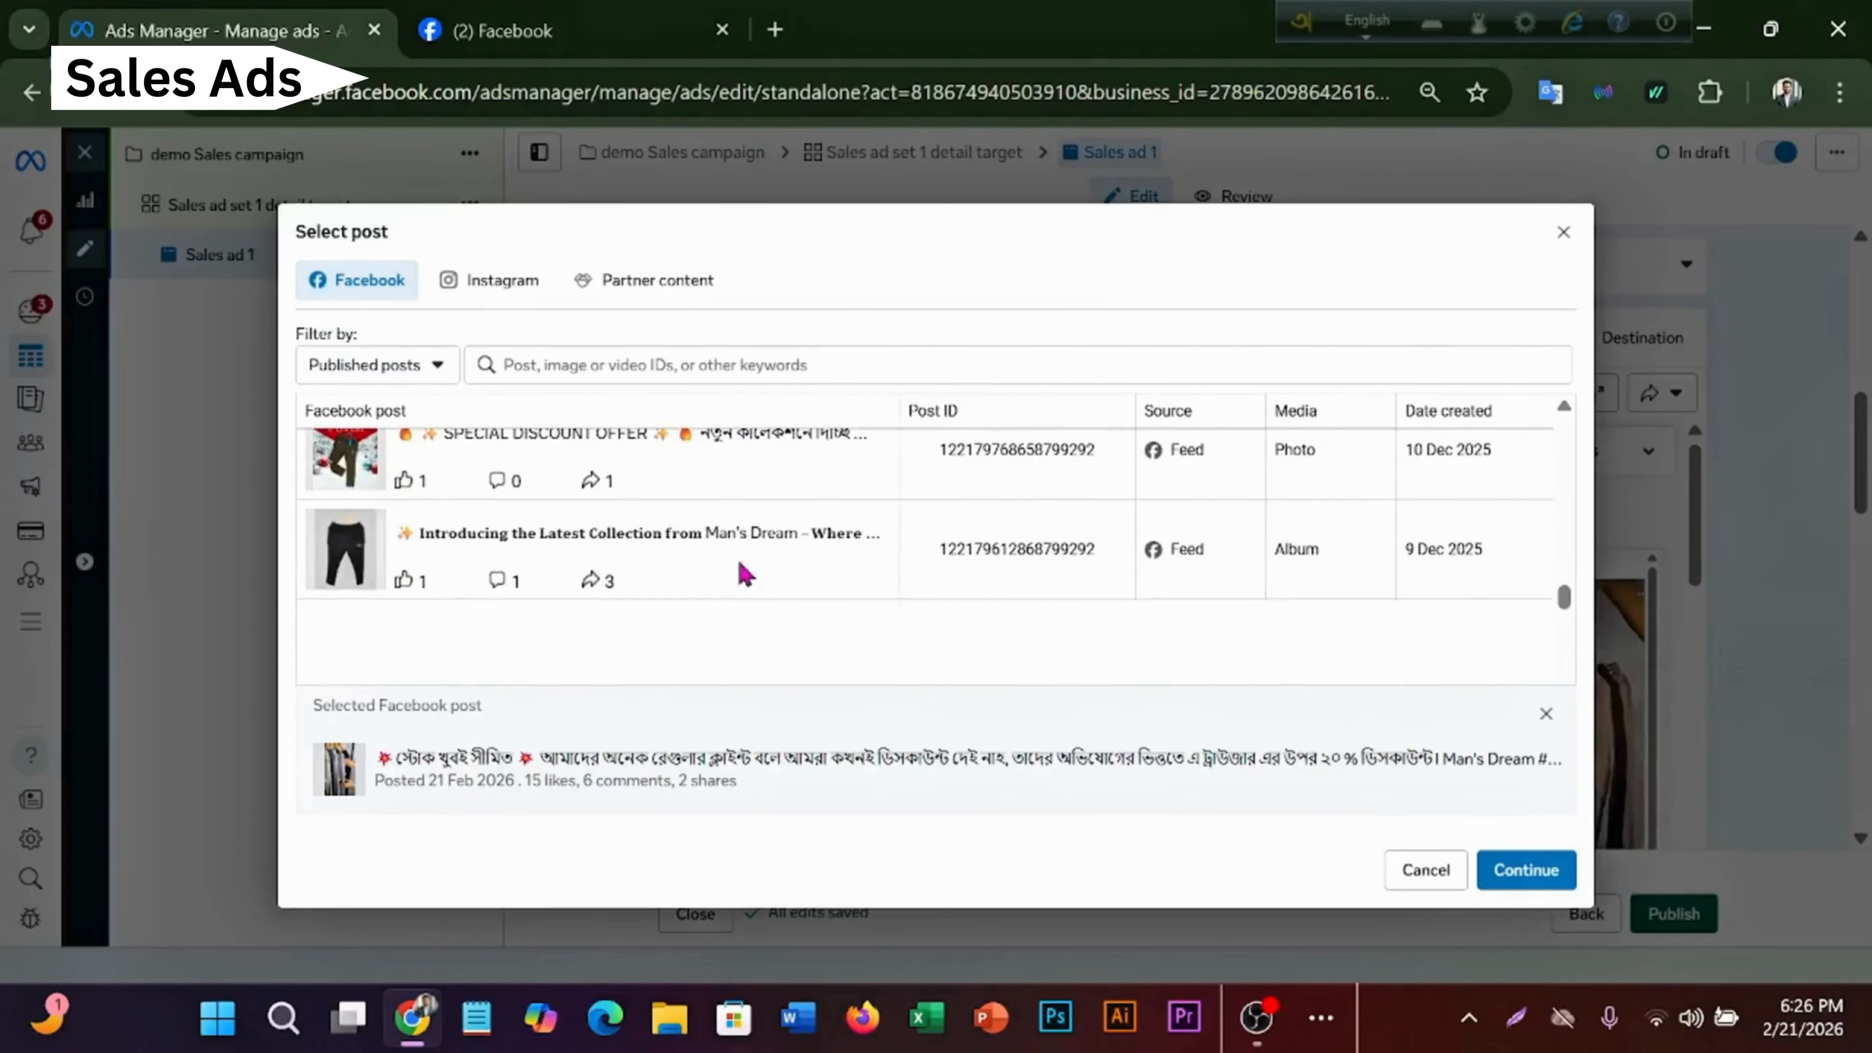
scroll(736, 583, down, 5)
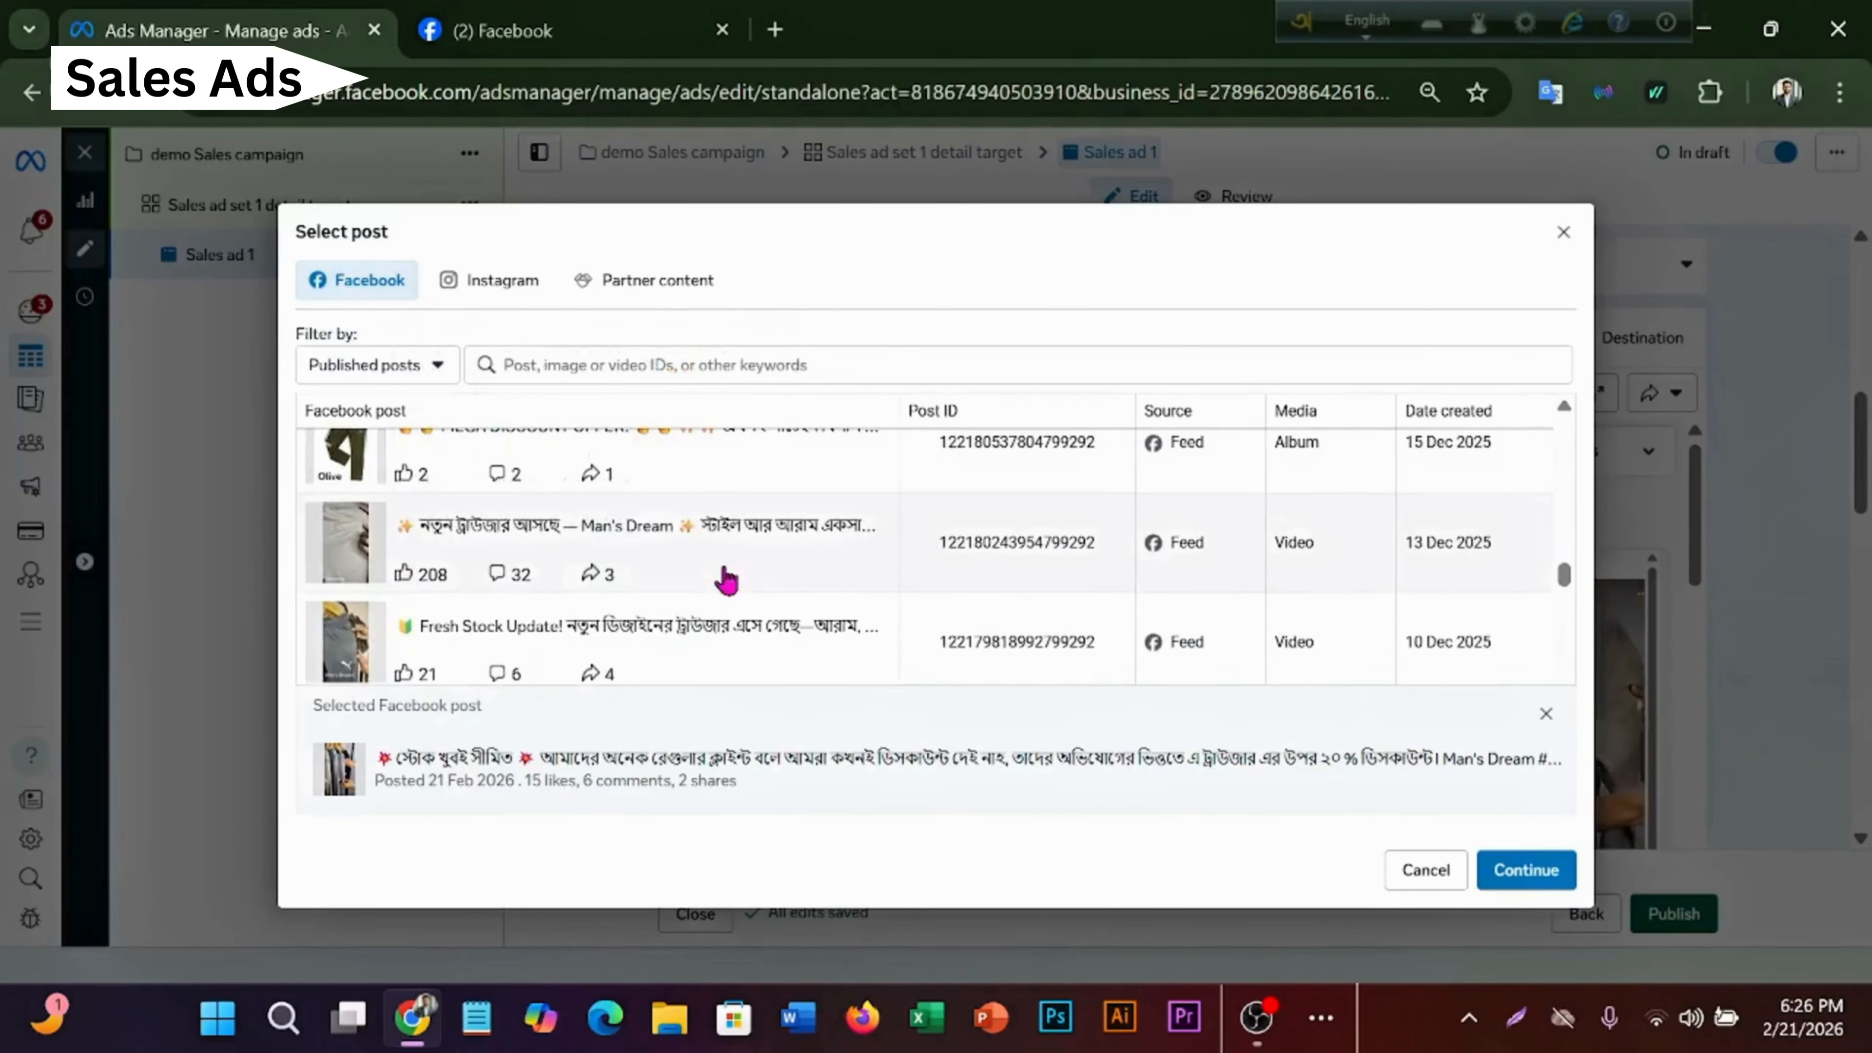
click(750, 590)
click(1525, 871)
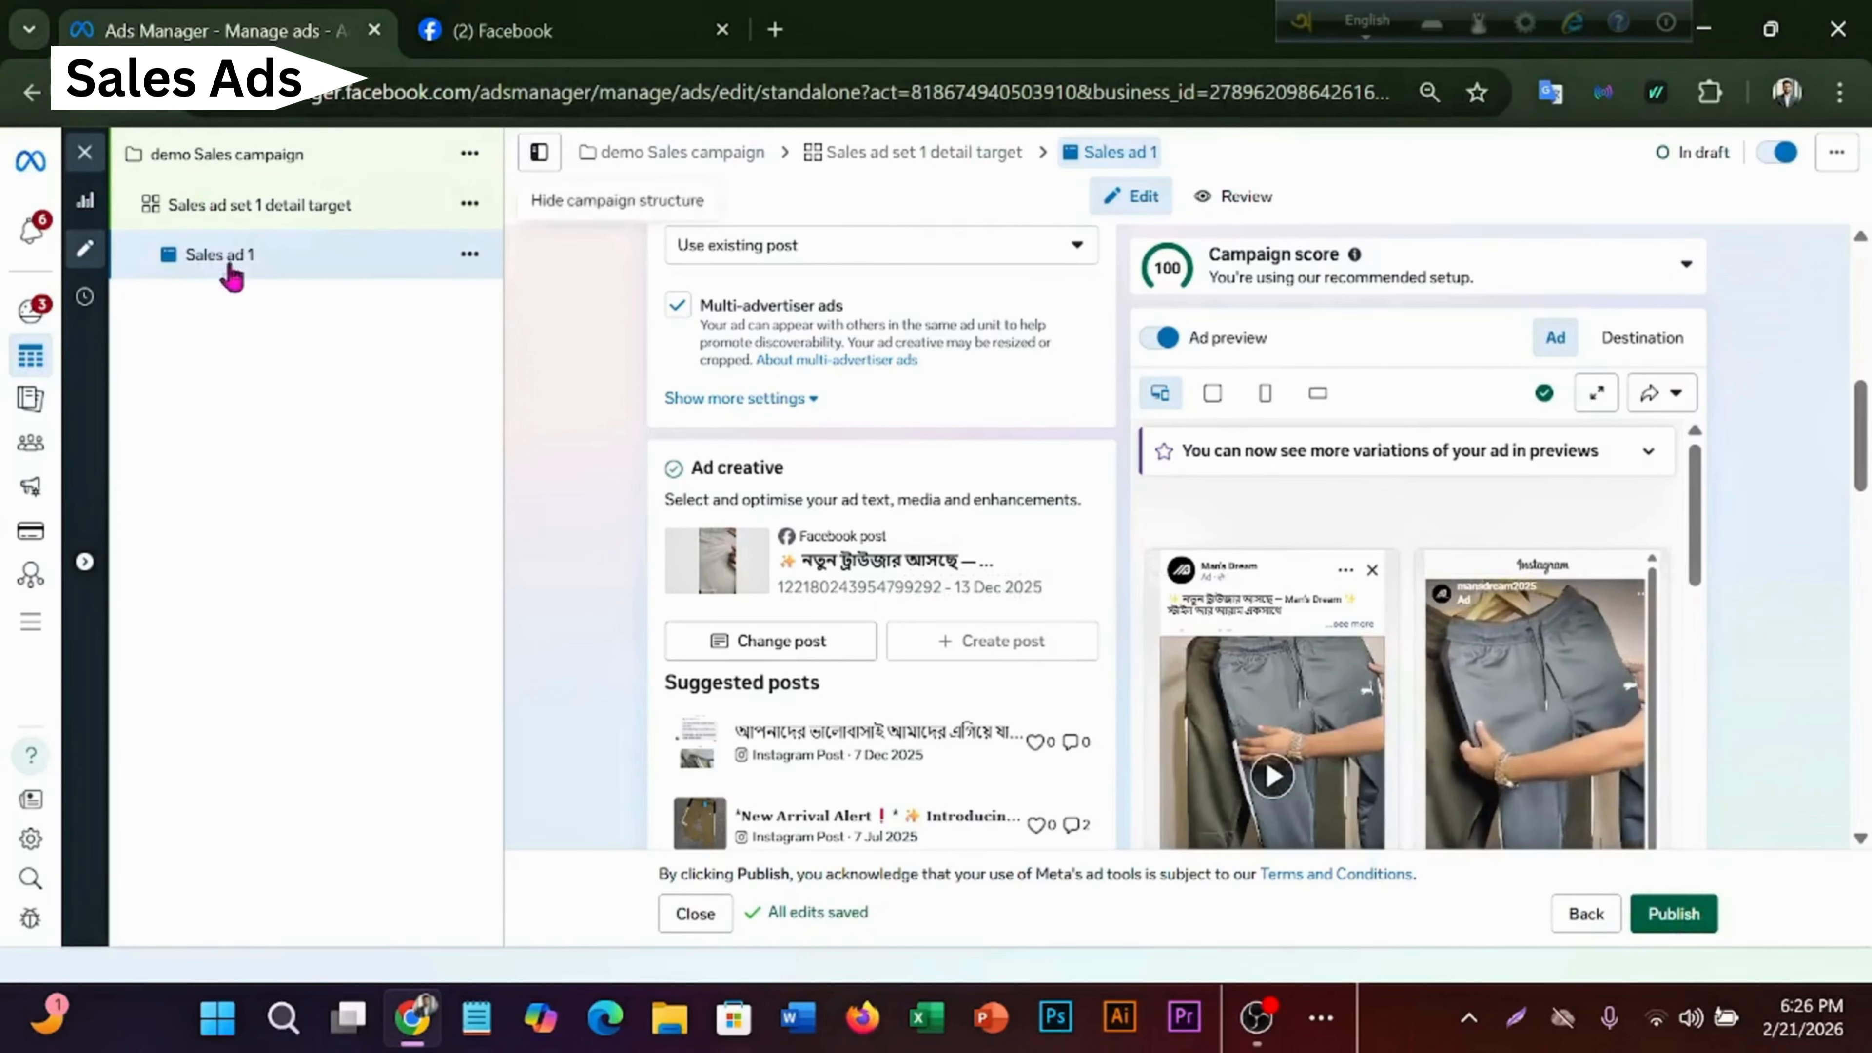
- Duplicate Sales ad set 1 detail target within the original campaign, making 2 copies
click(309, 206)
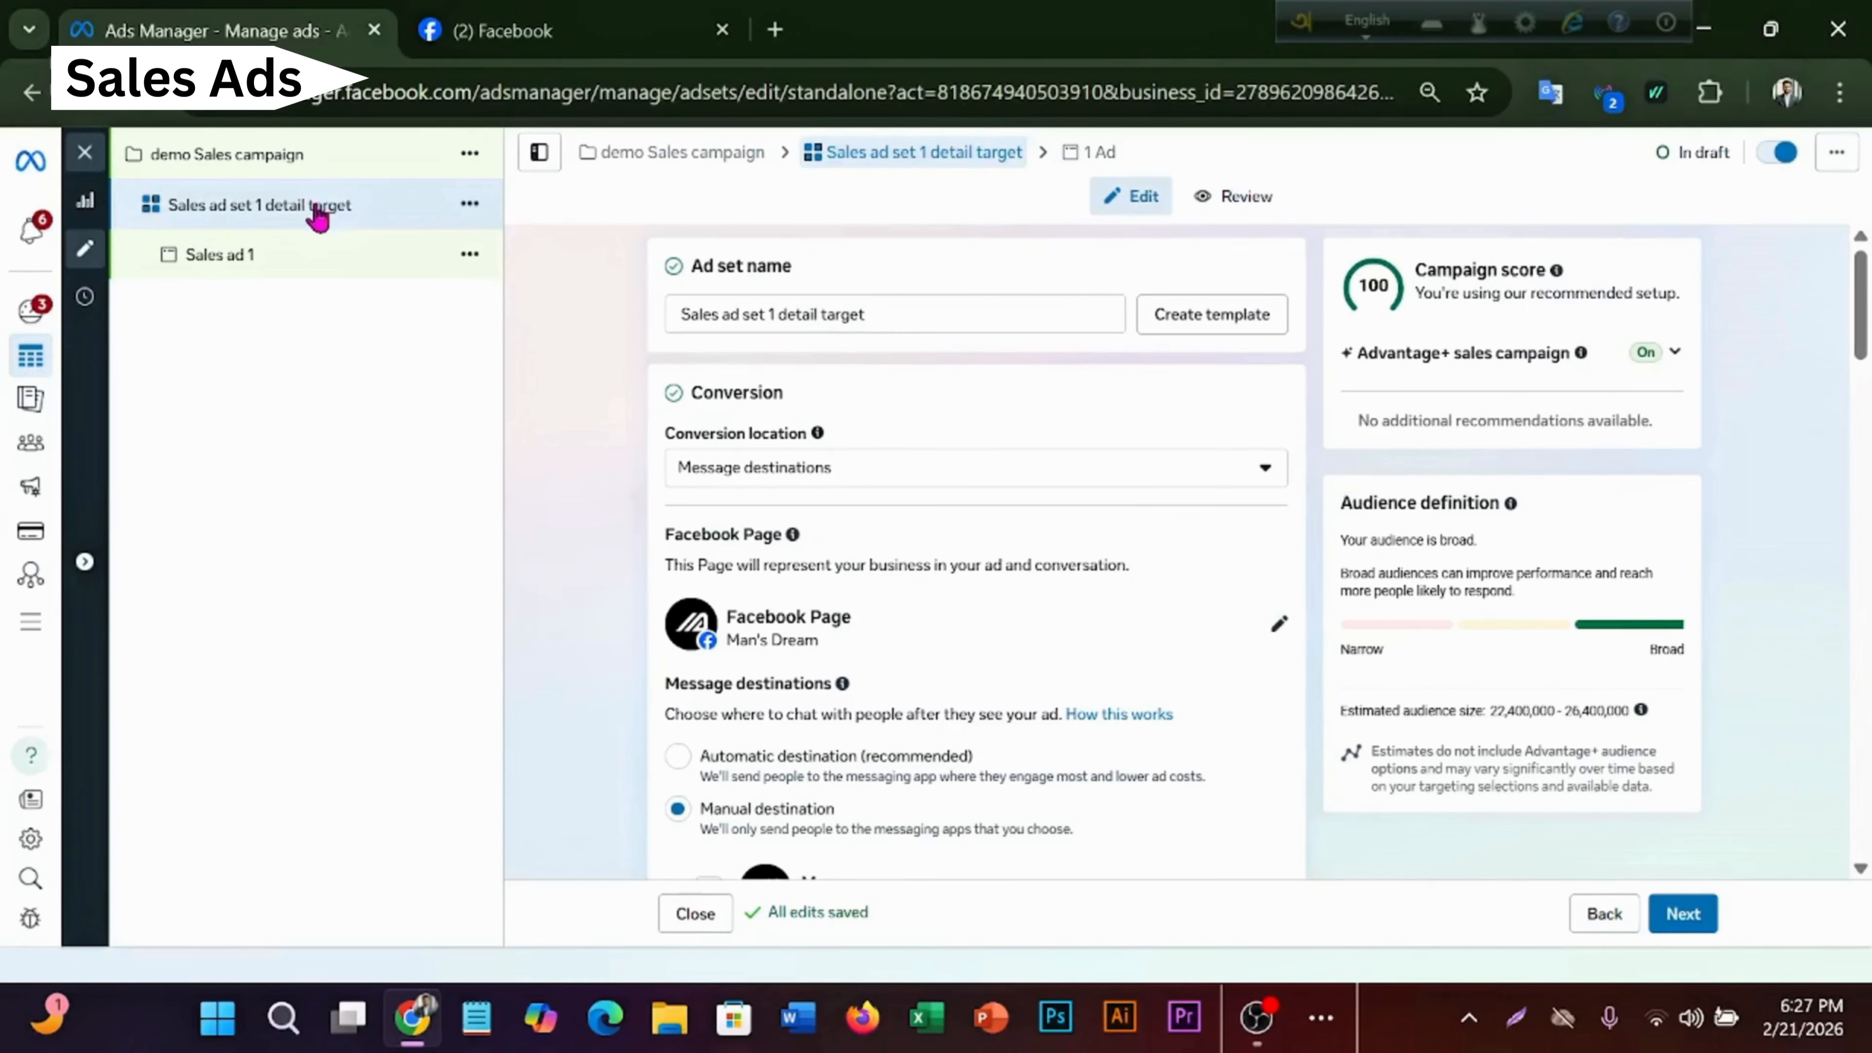
click(486, 210)
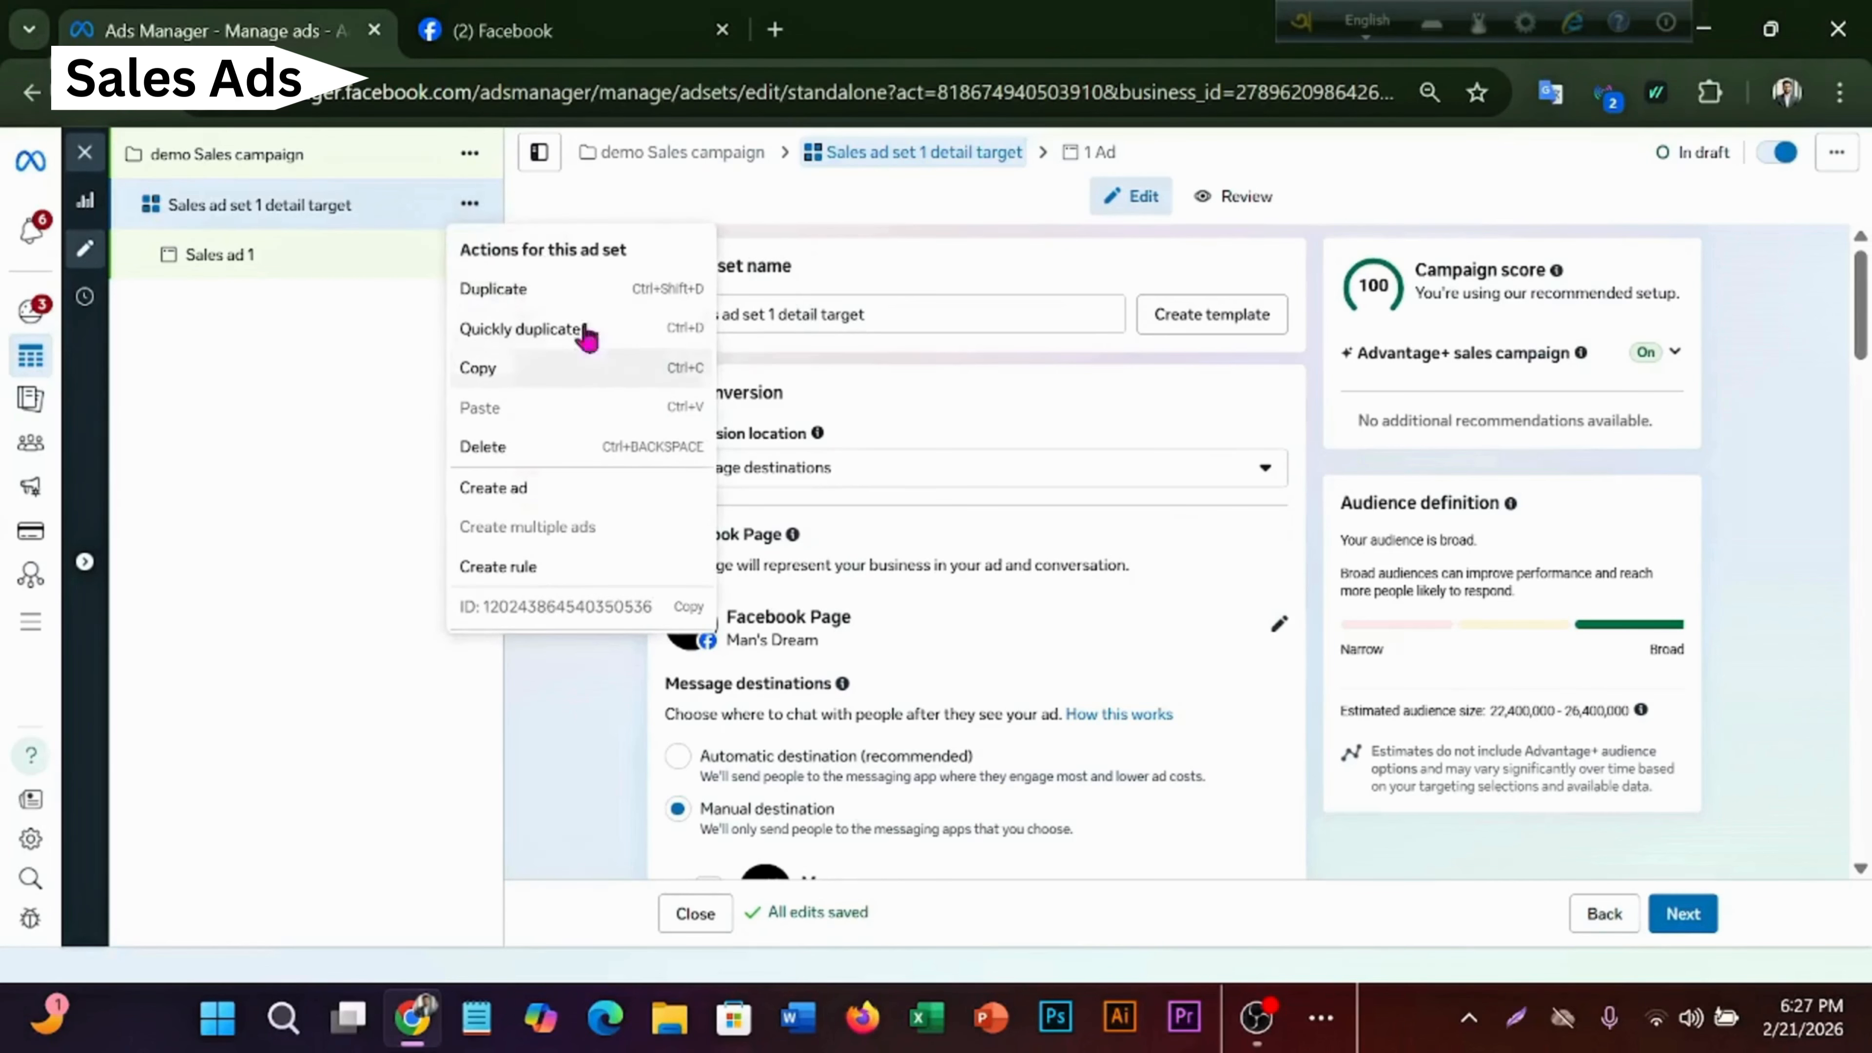
click(548, 295)
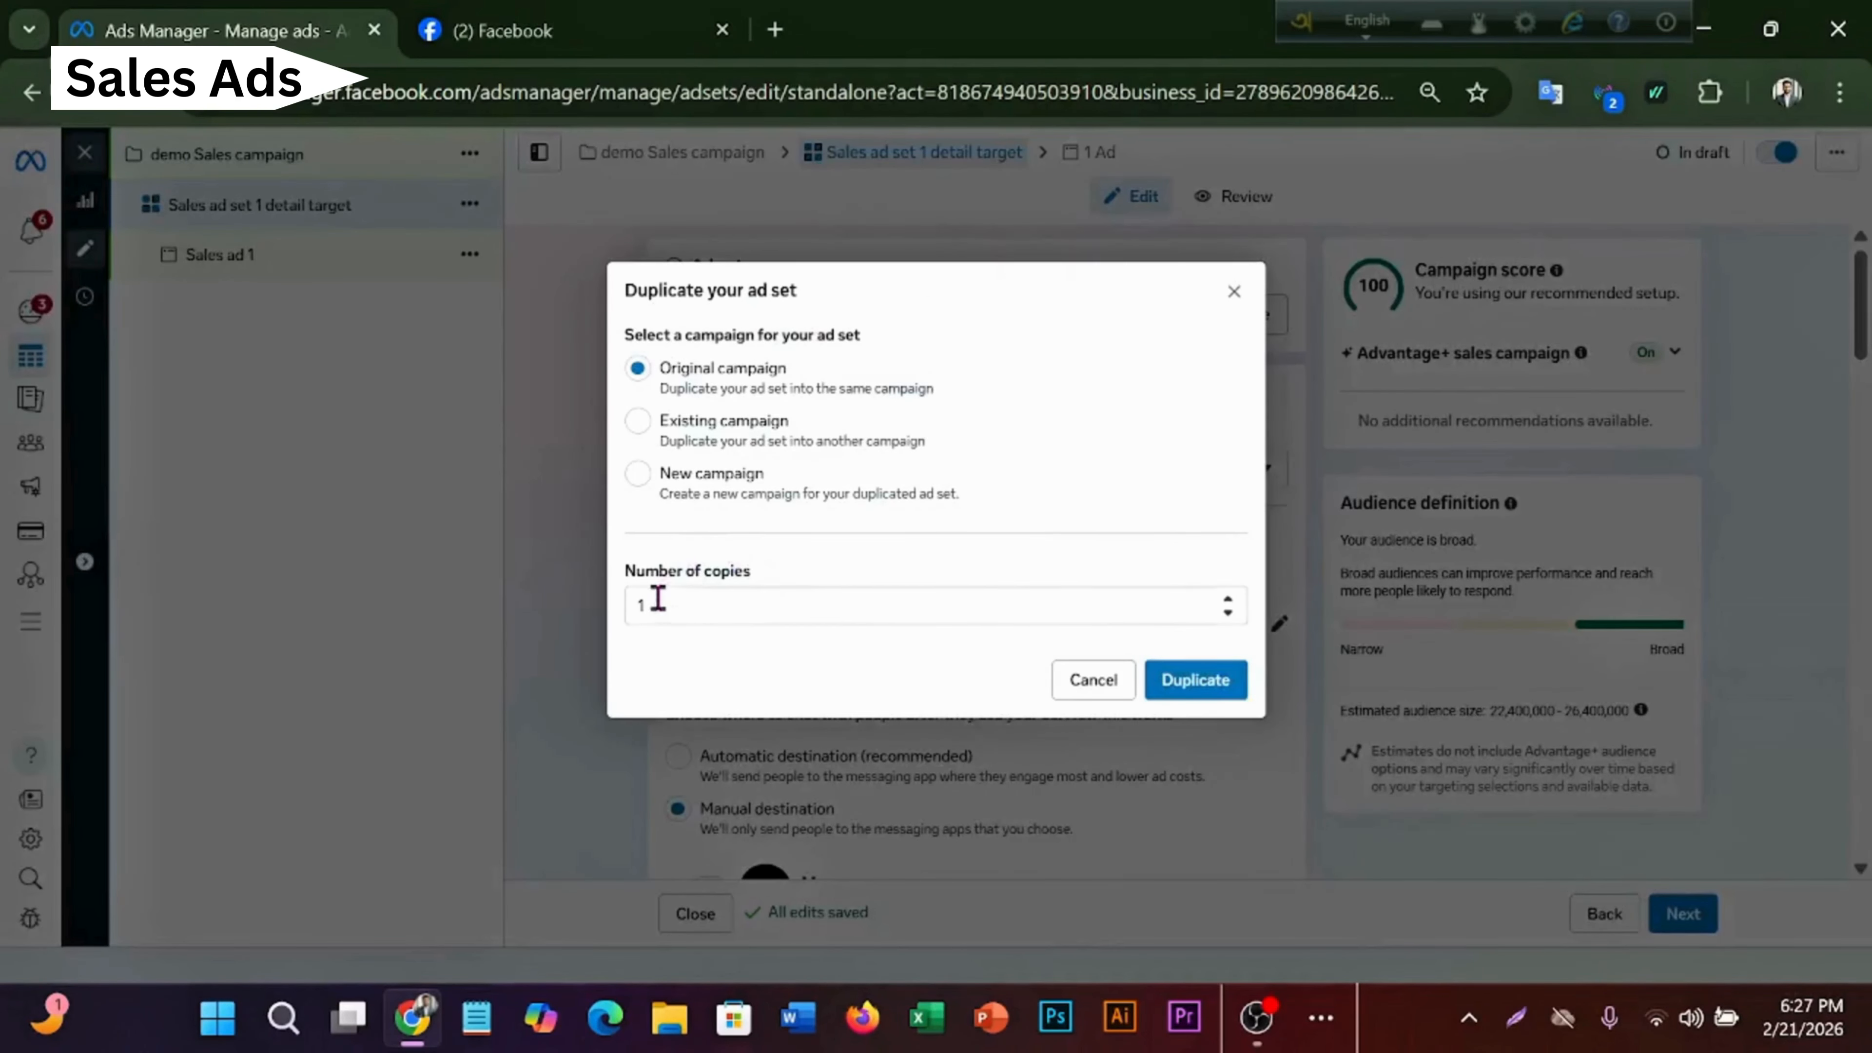
click(658, 599)
key(BackSpace)
text(2)
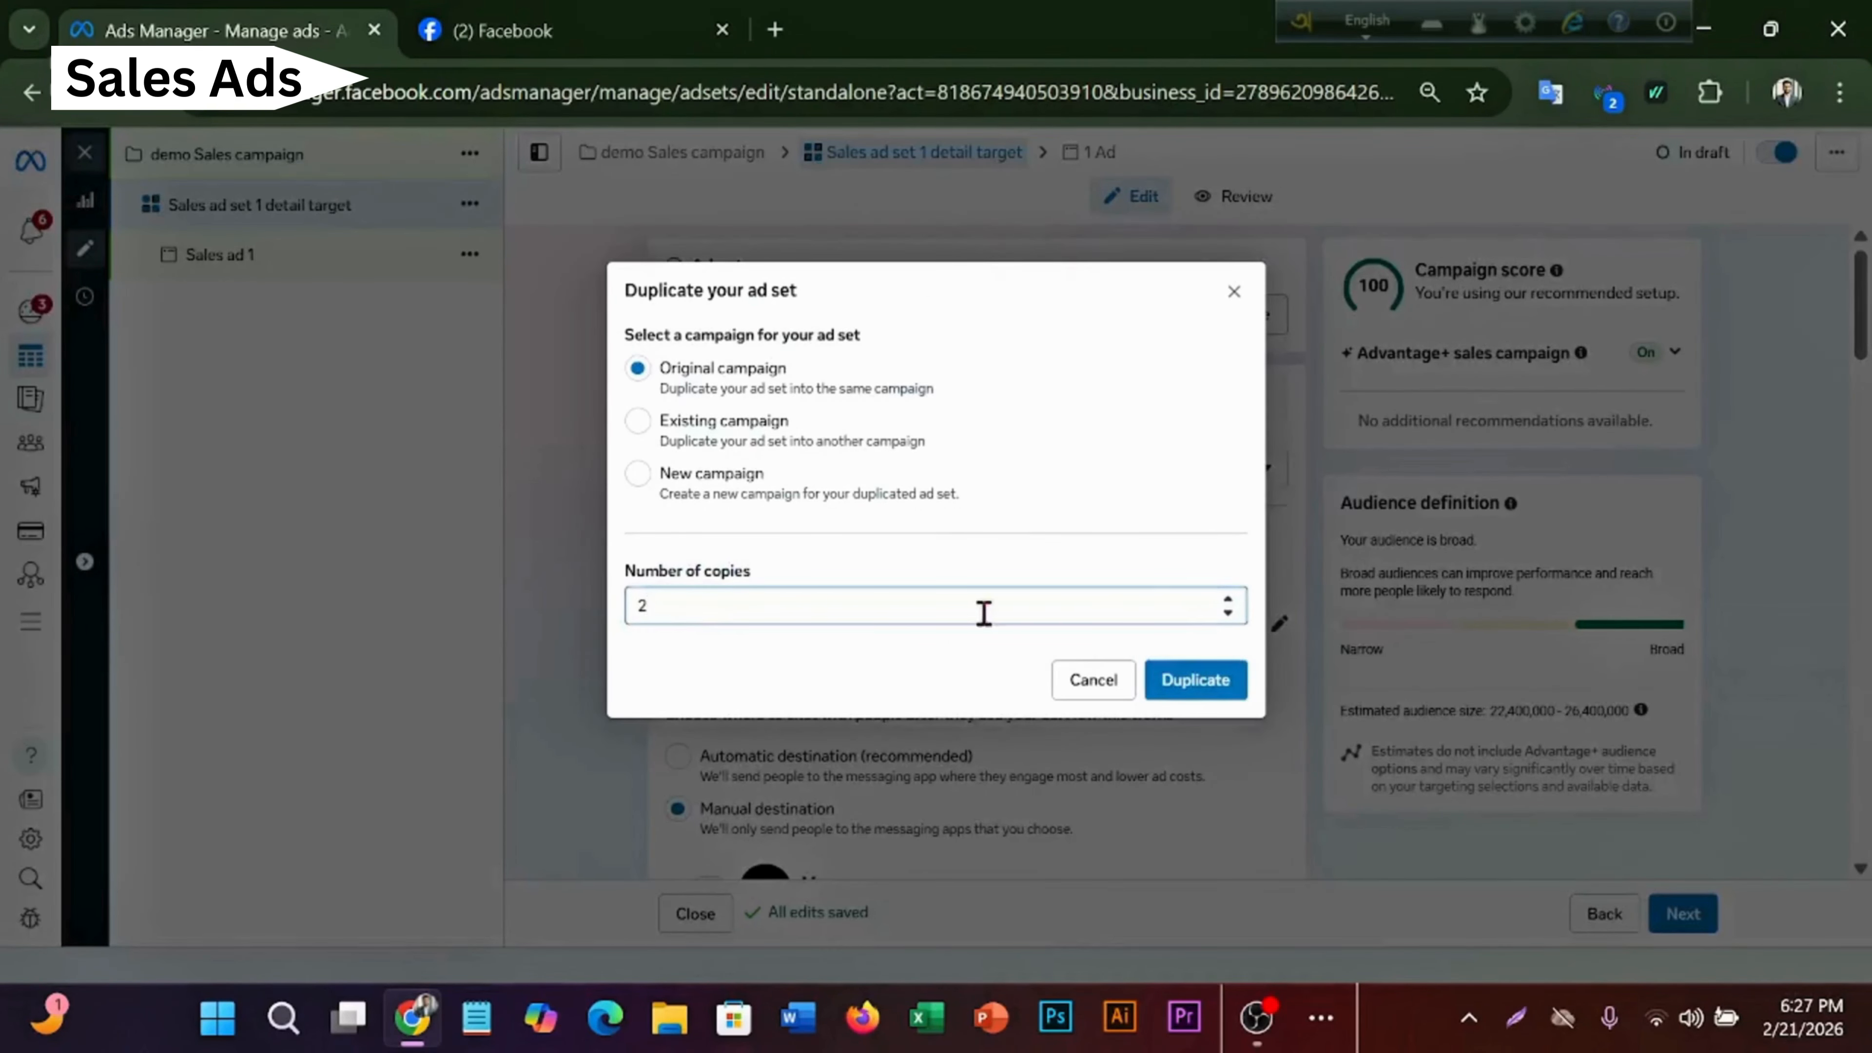
click(1202, 692)
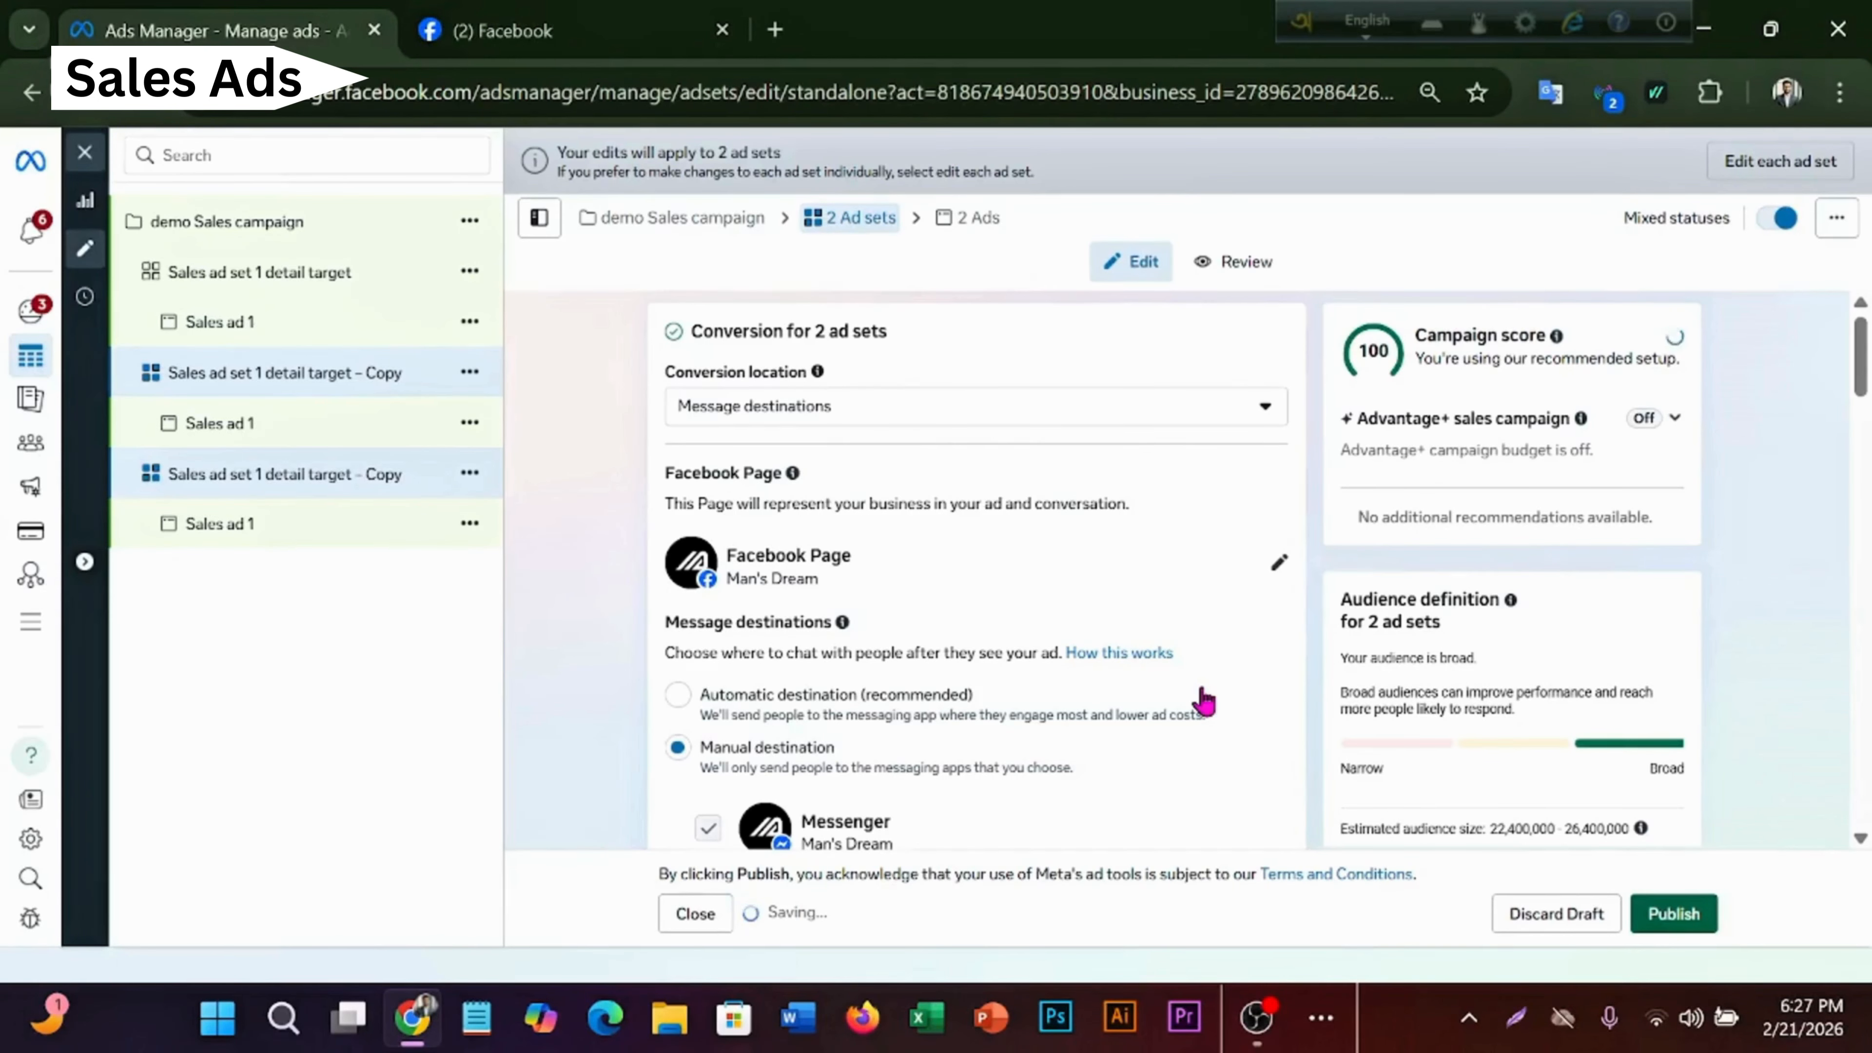
- Rename the first ad set copy as Sales ad set 2 detail target – Copy
click(366, 387)
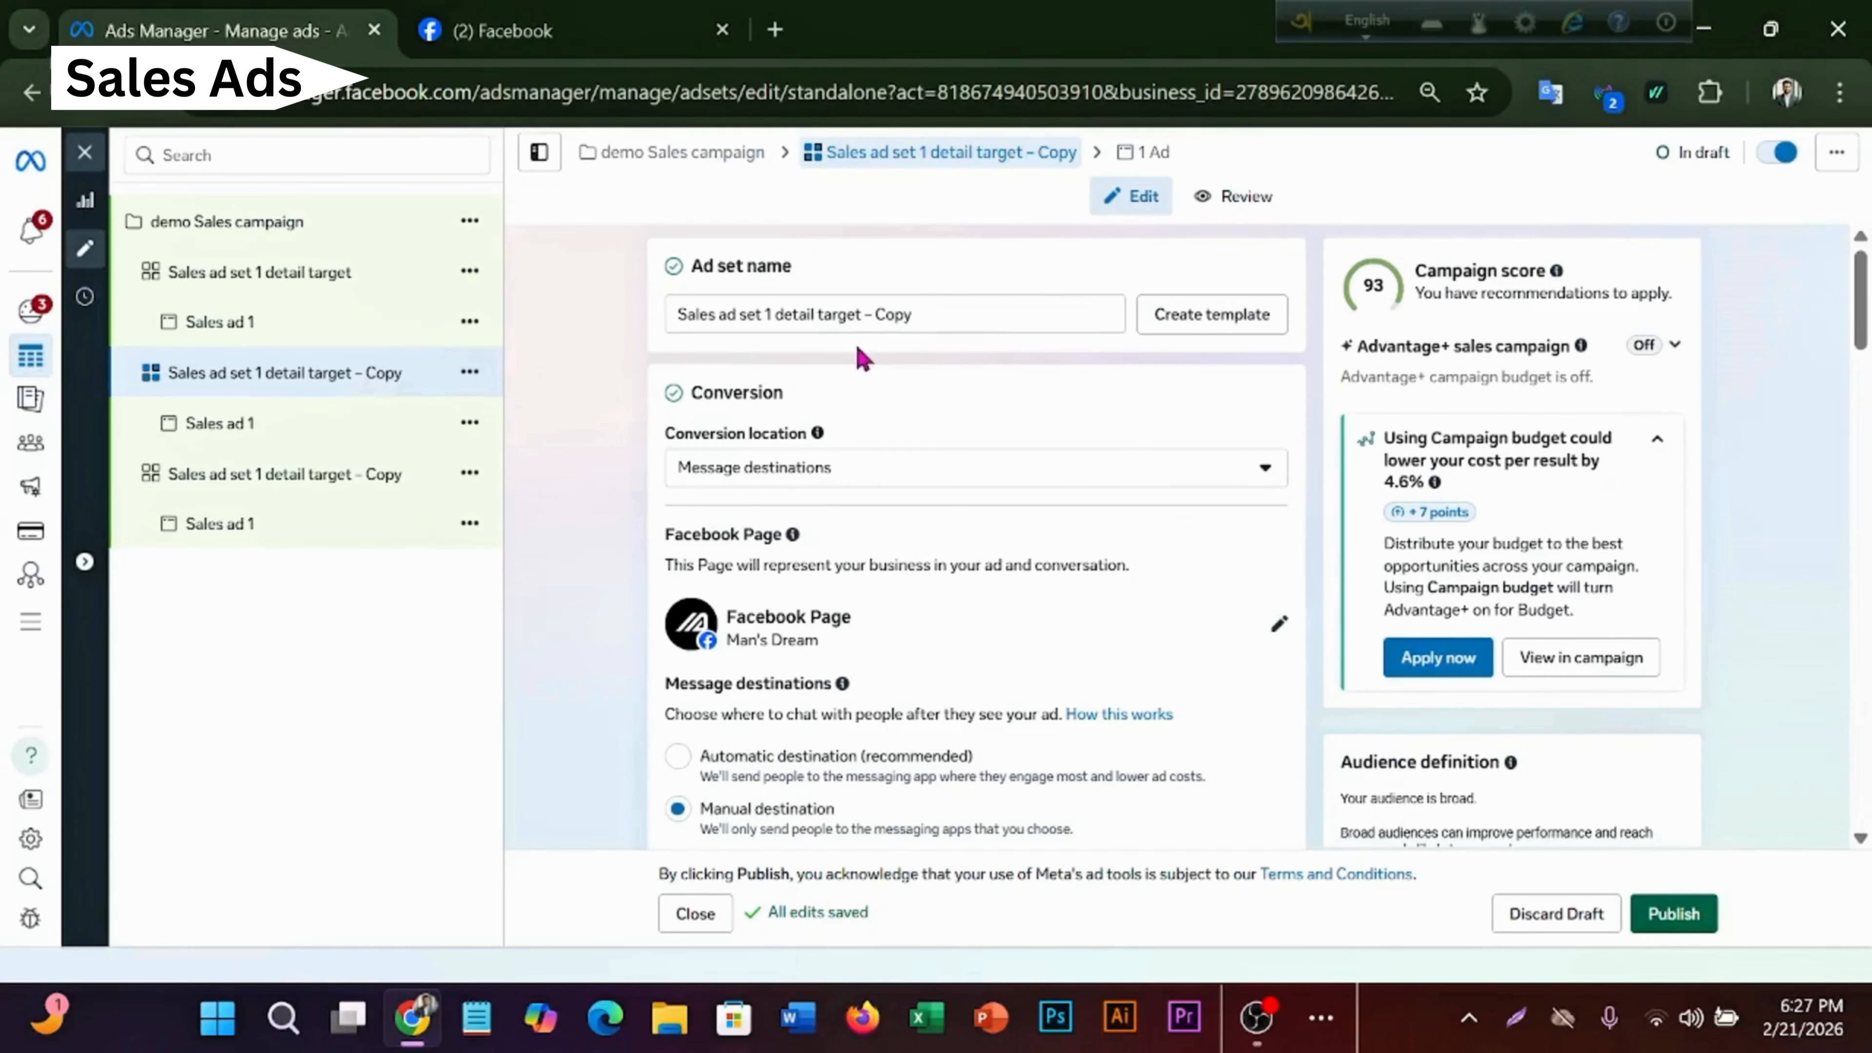
click(773, 314)
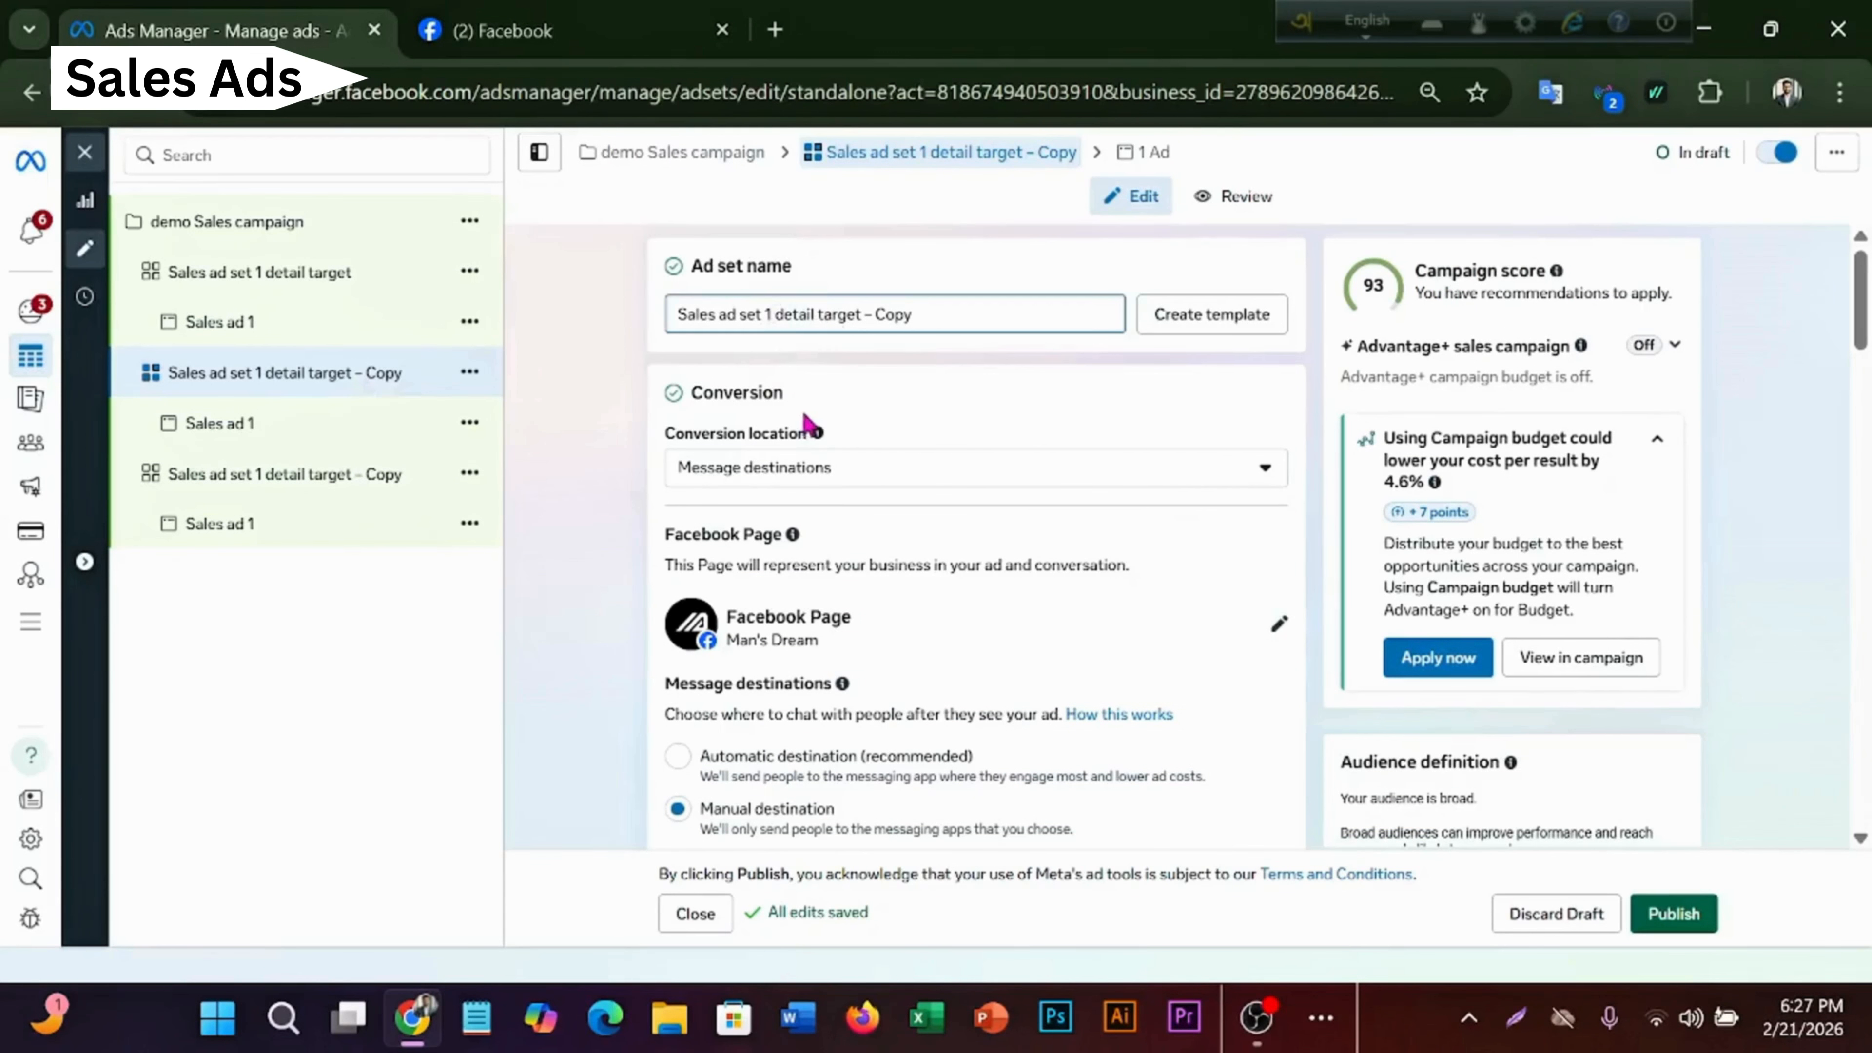
key(BackSpace)
text(2)
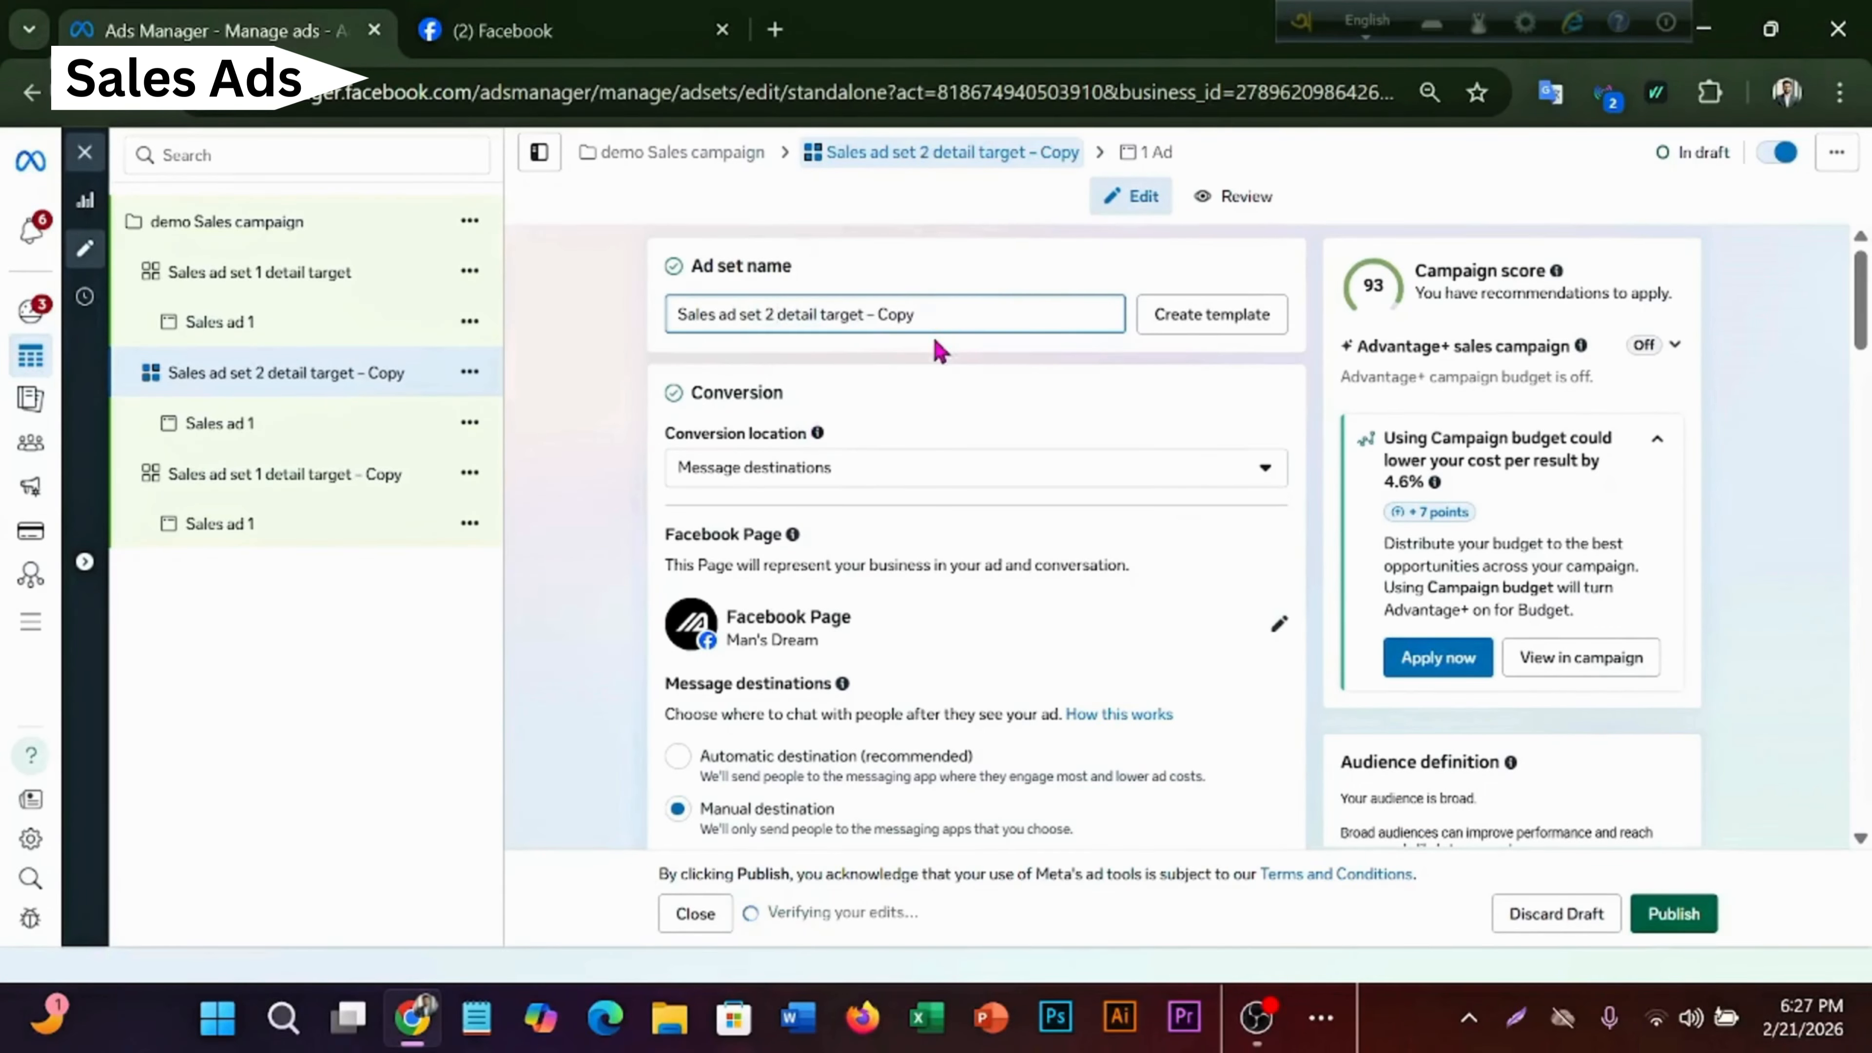
scroll(882, 526, down, 4)
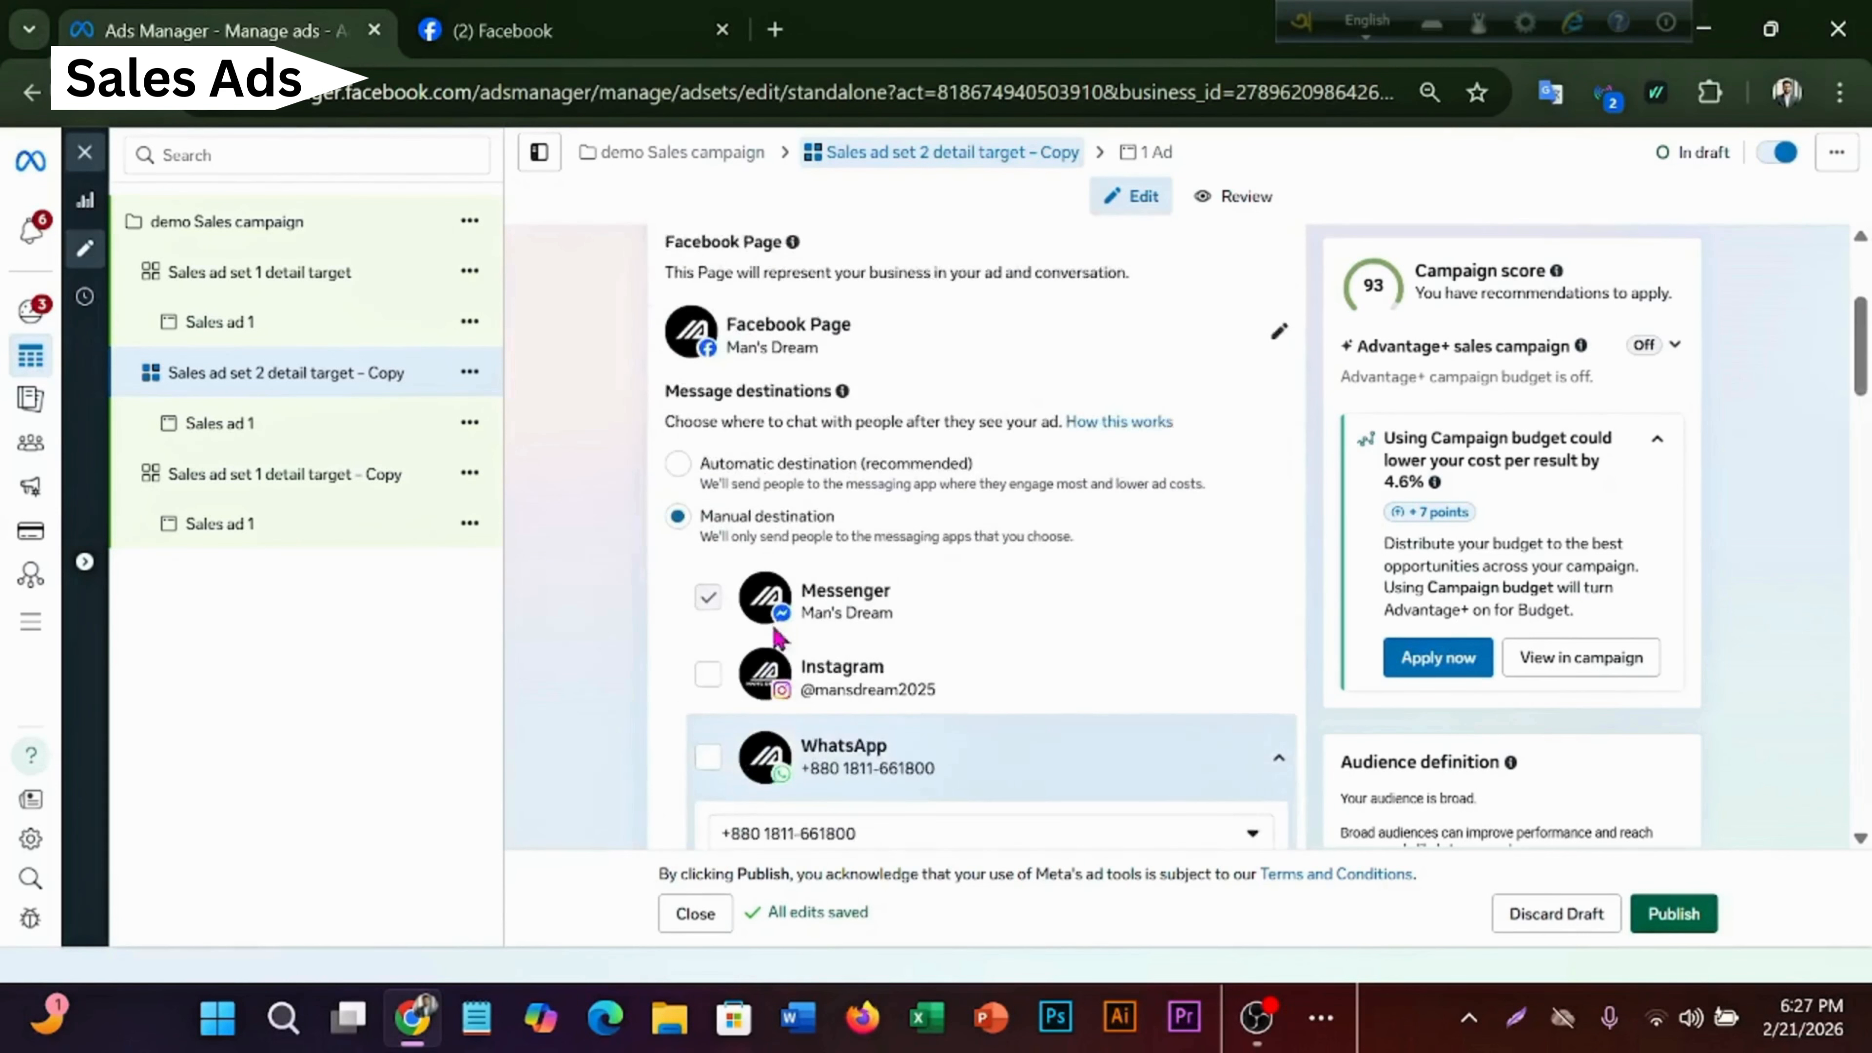
scroll(774, 556, up, 2)
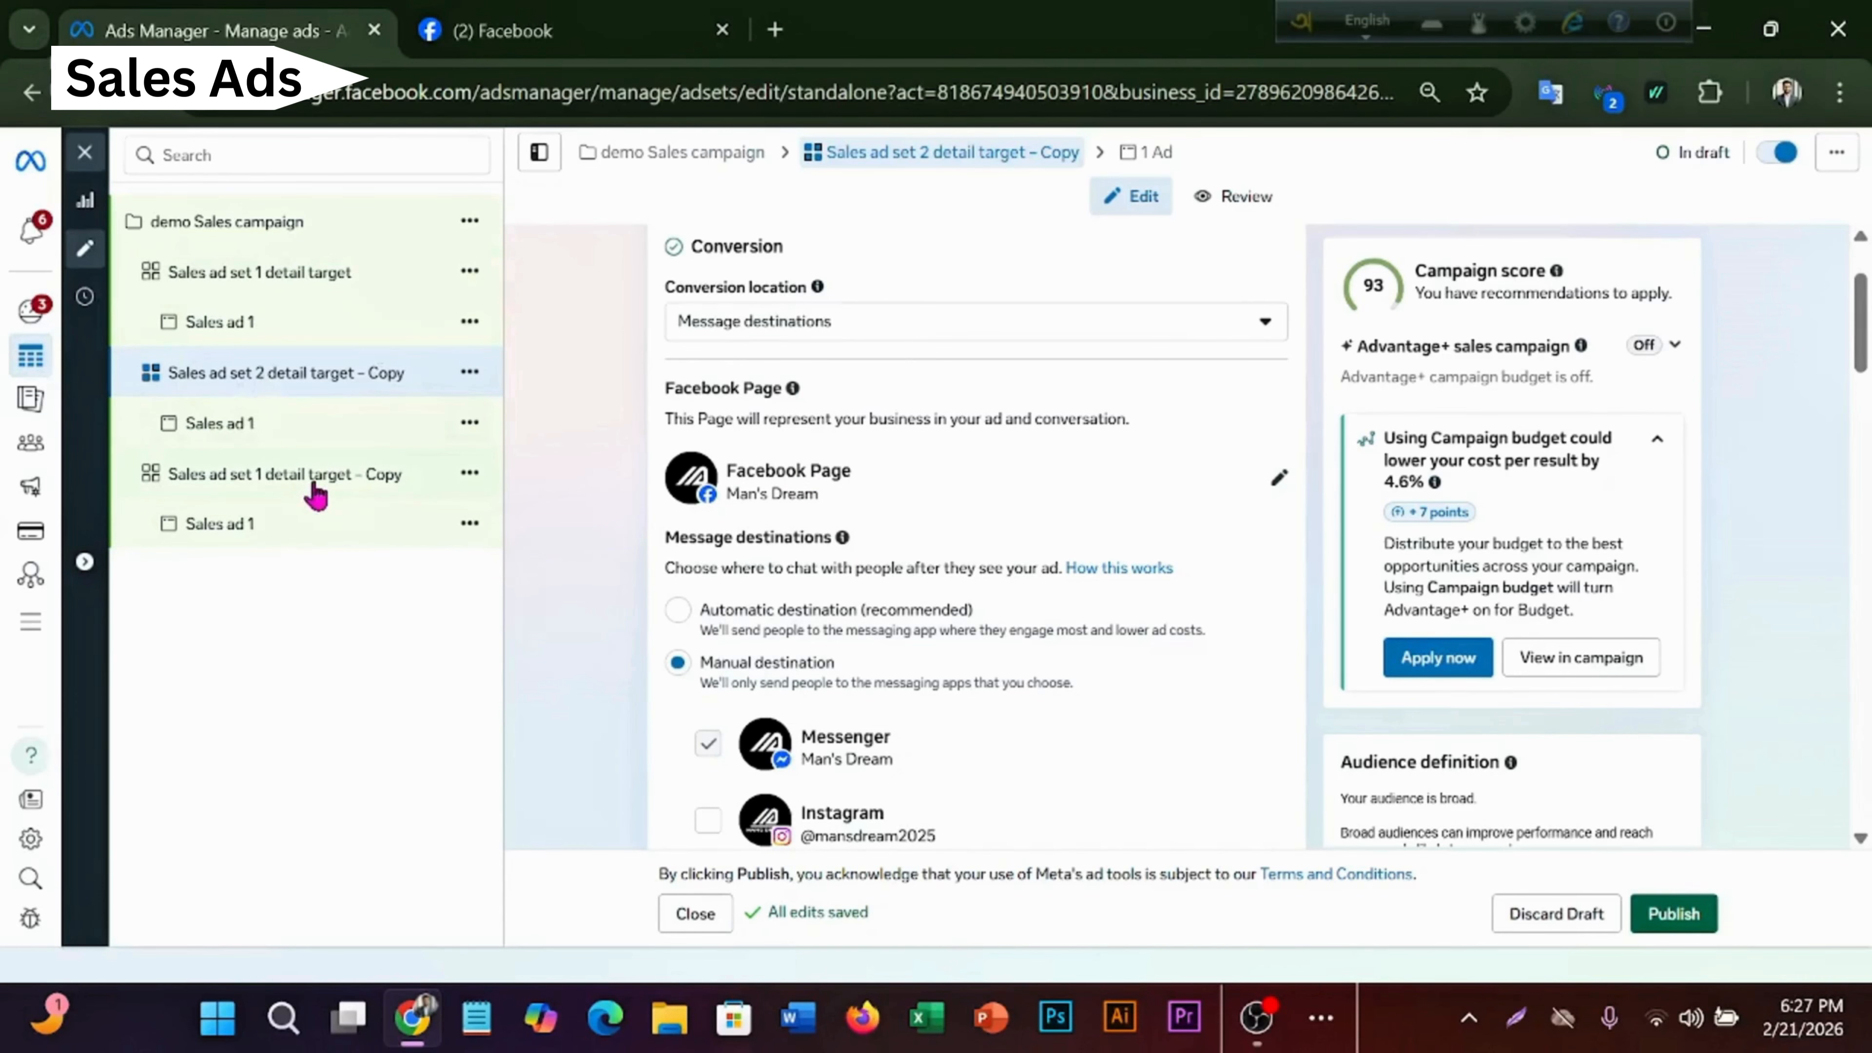
scroll(774, 458, down, 2)
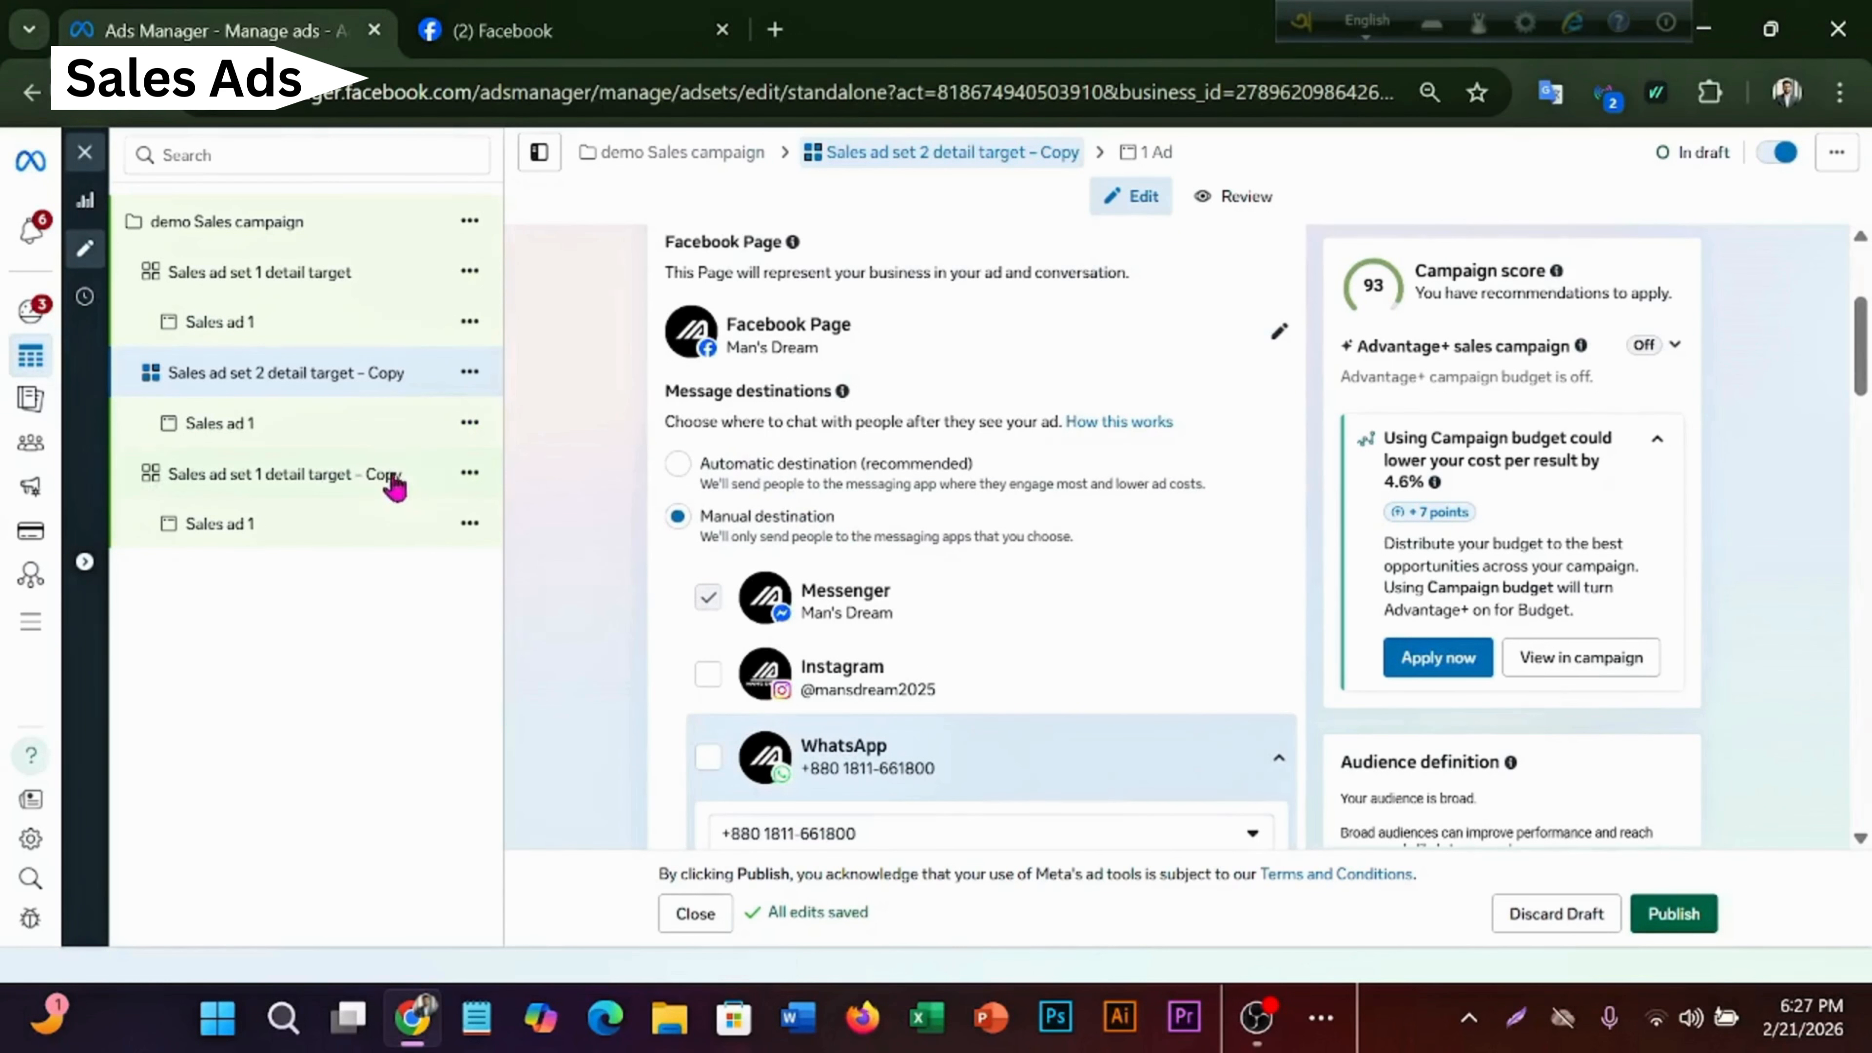
- Rename the second ad set copy as Sales ad set 3 open target
click(364, 476)
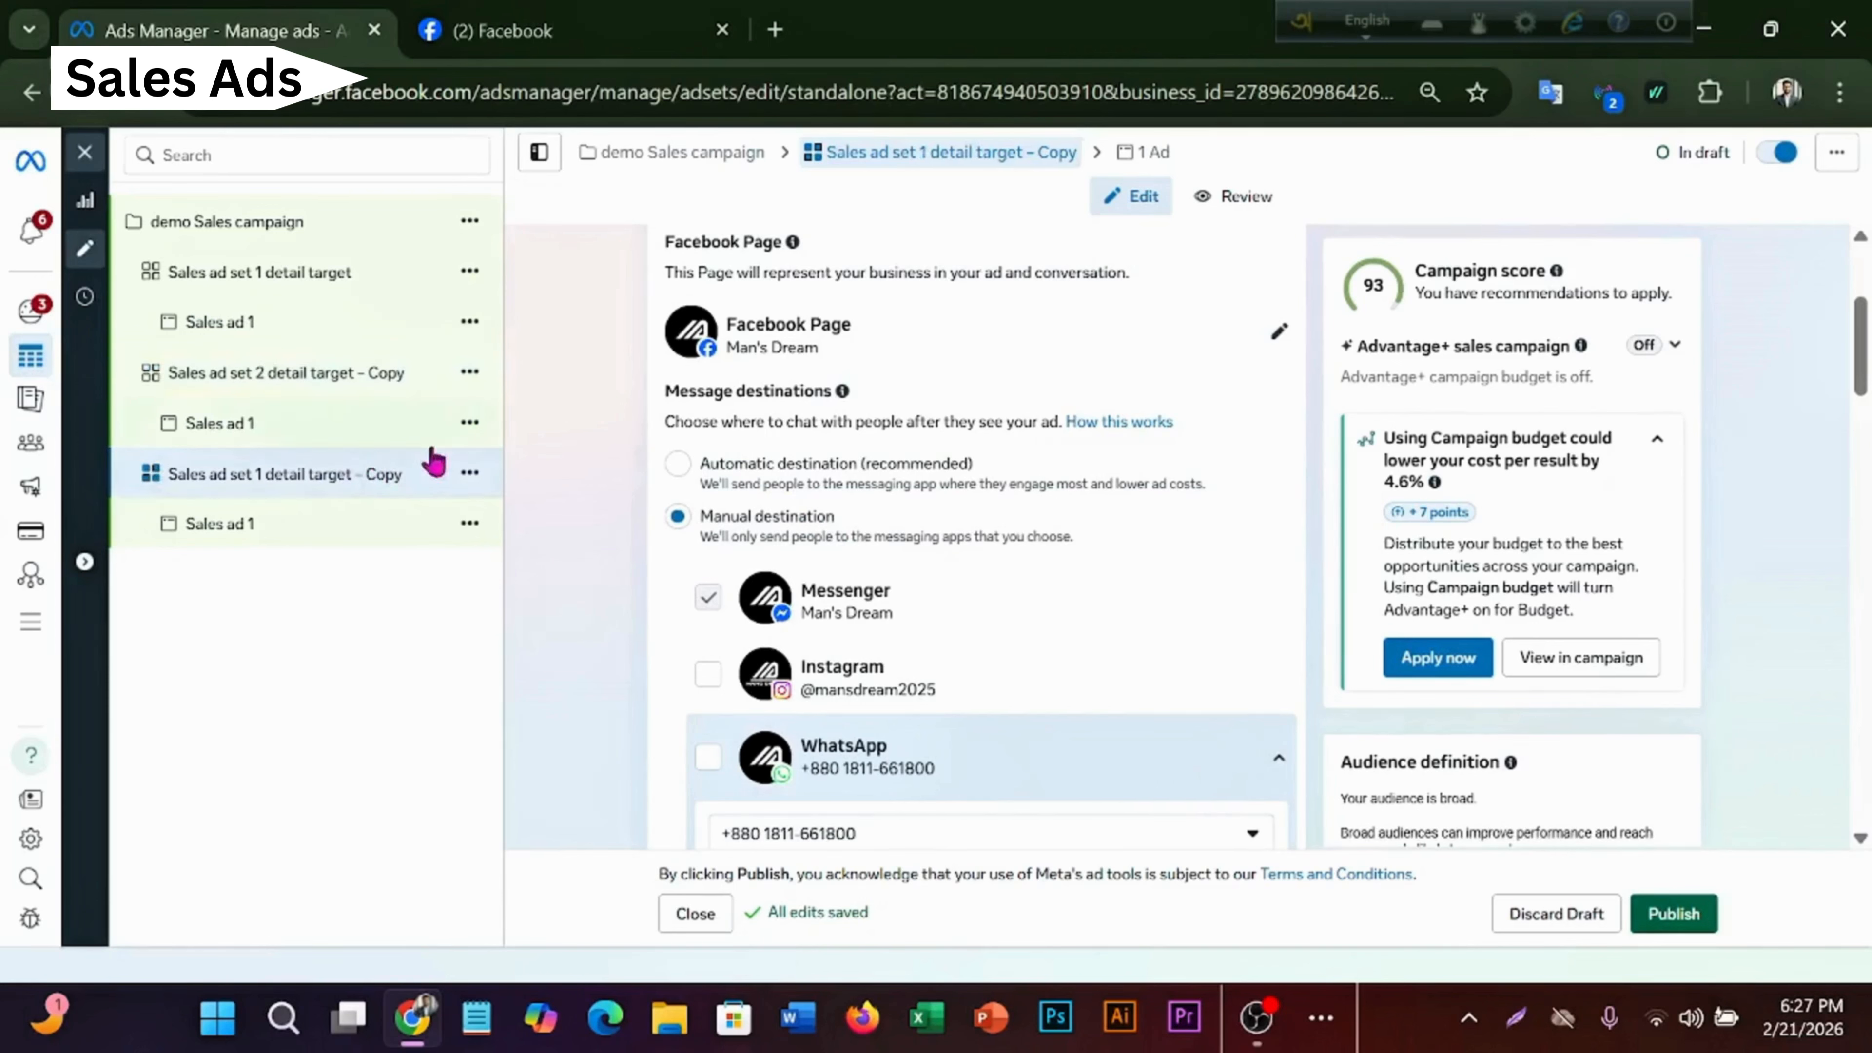
scroll(980, 415, up, 4)
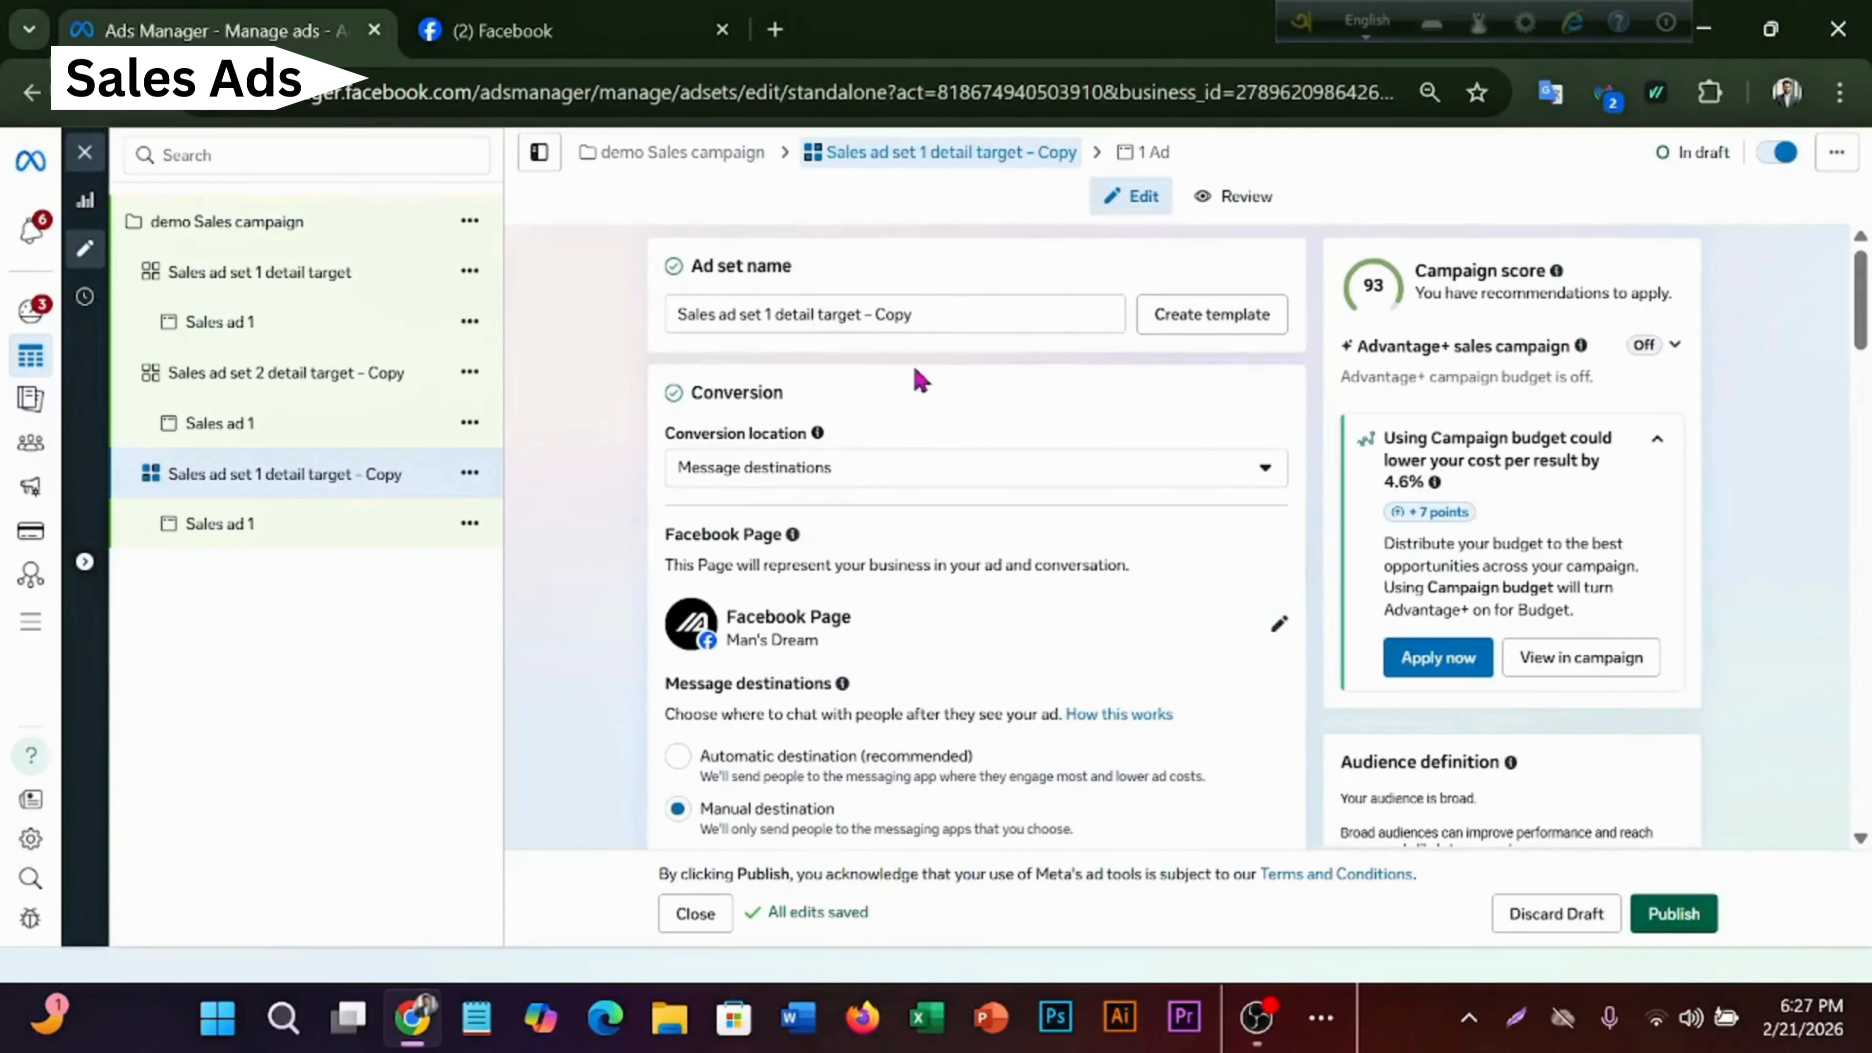
click(776, 315)
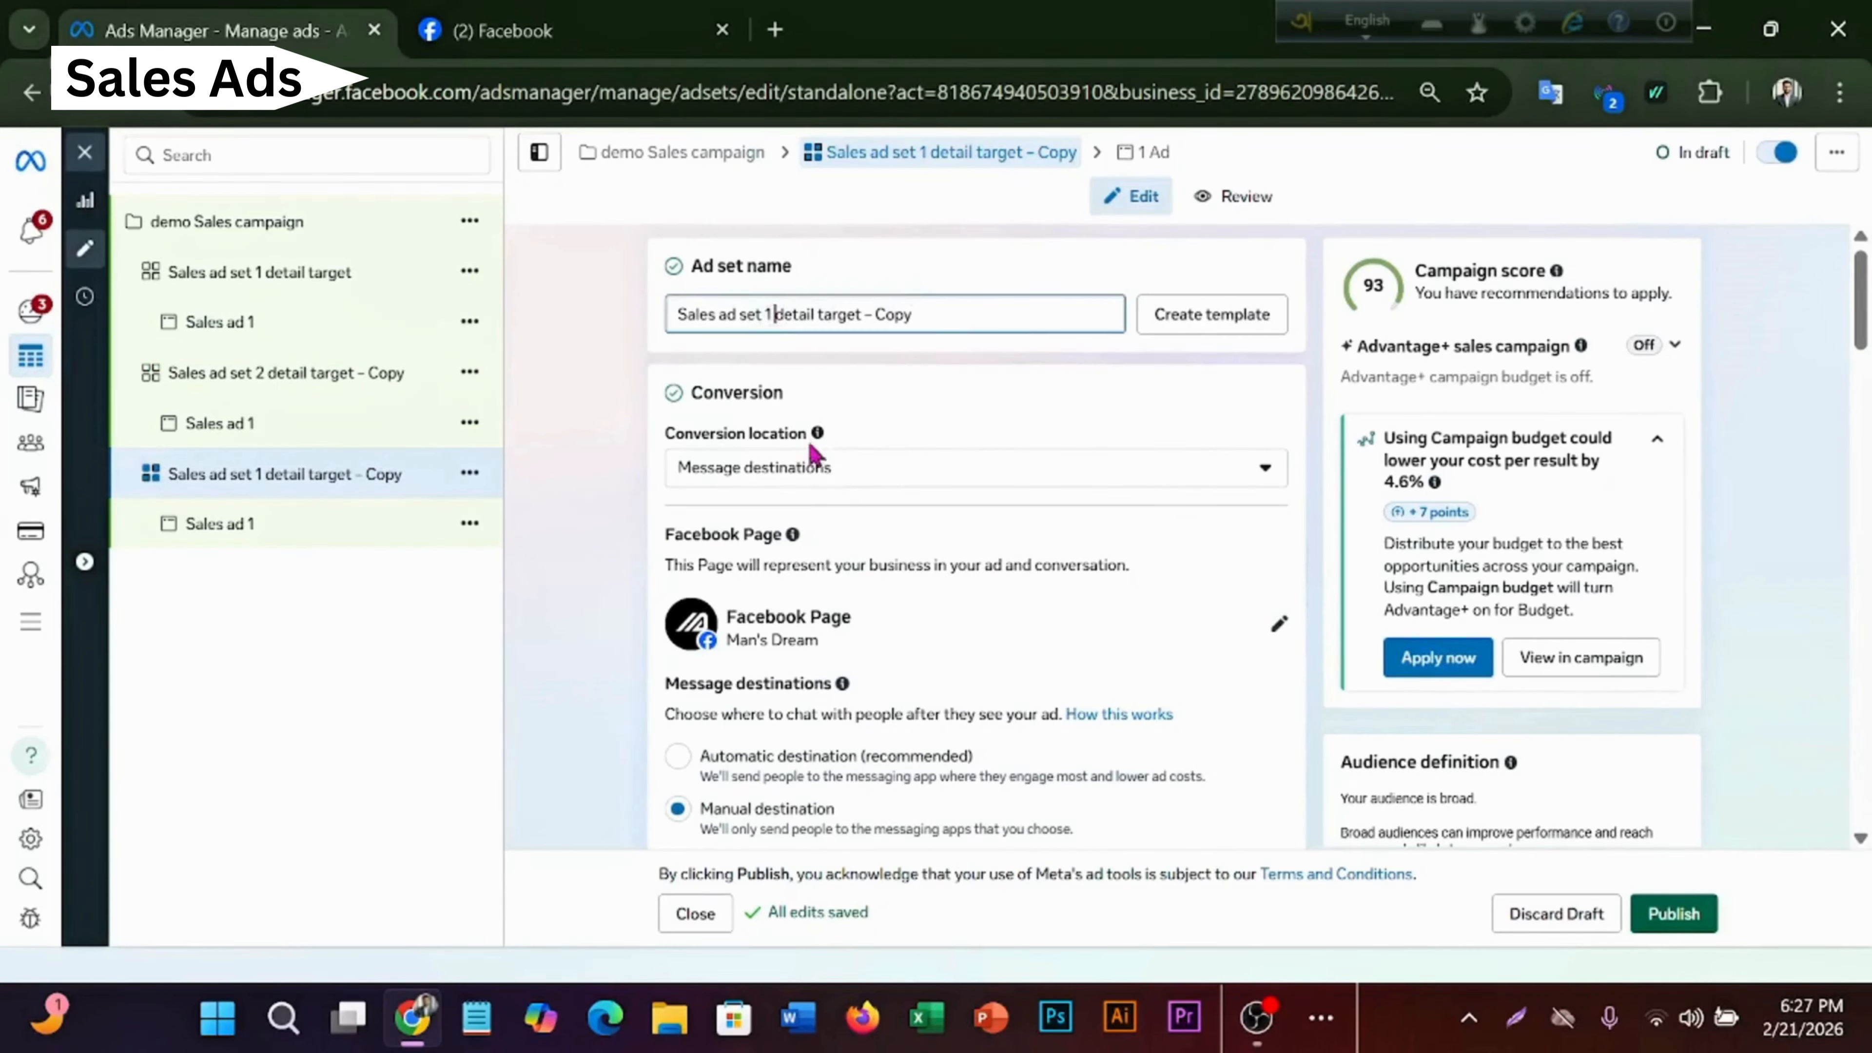
key(BackSpace)
text(3)
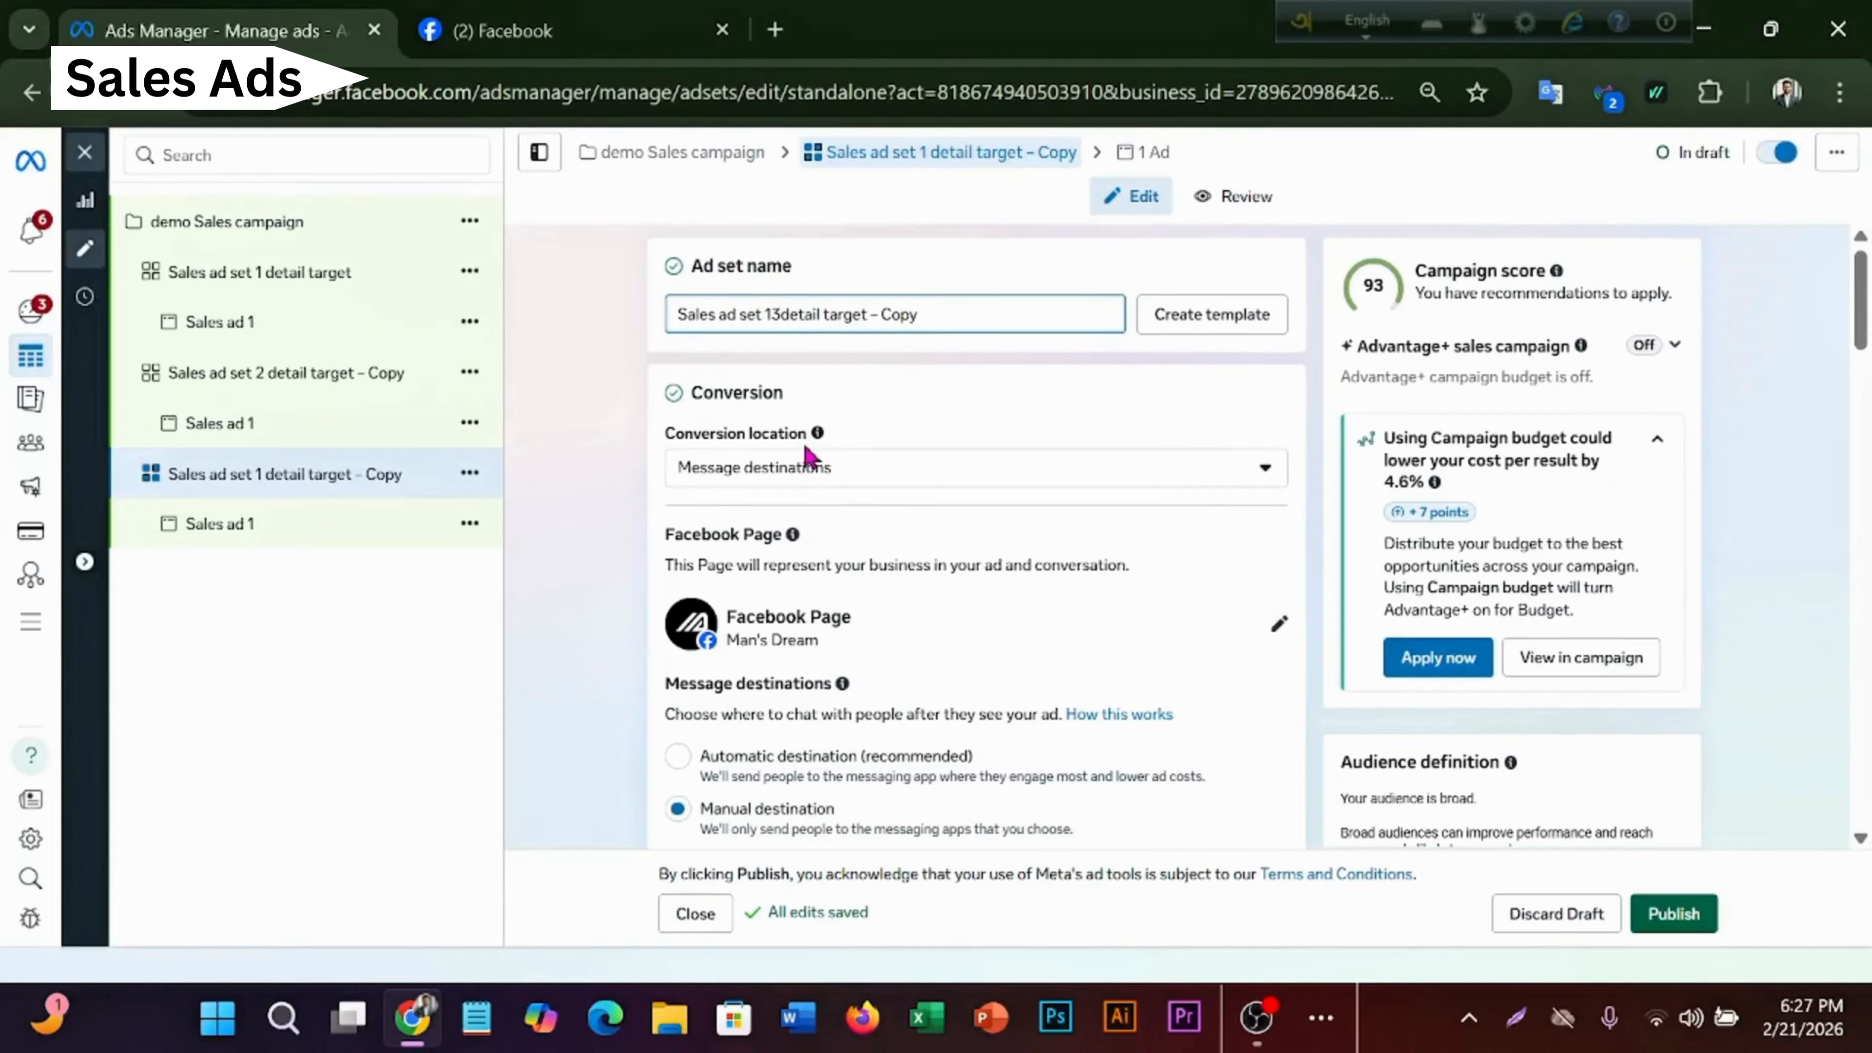
key(BackSpace)
key(BackSpace)
text(3 open)
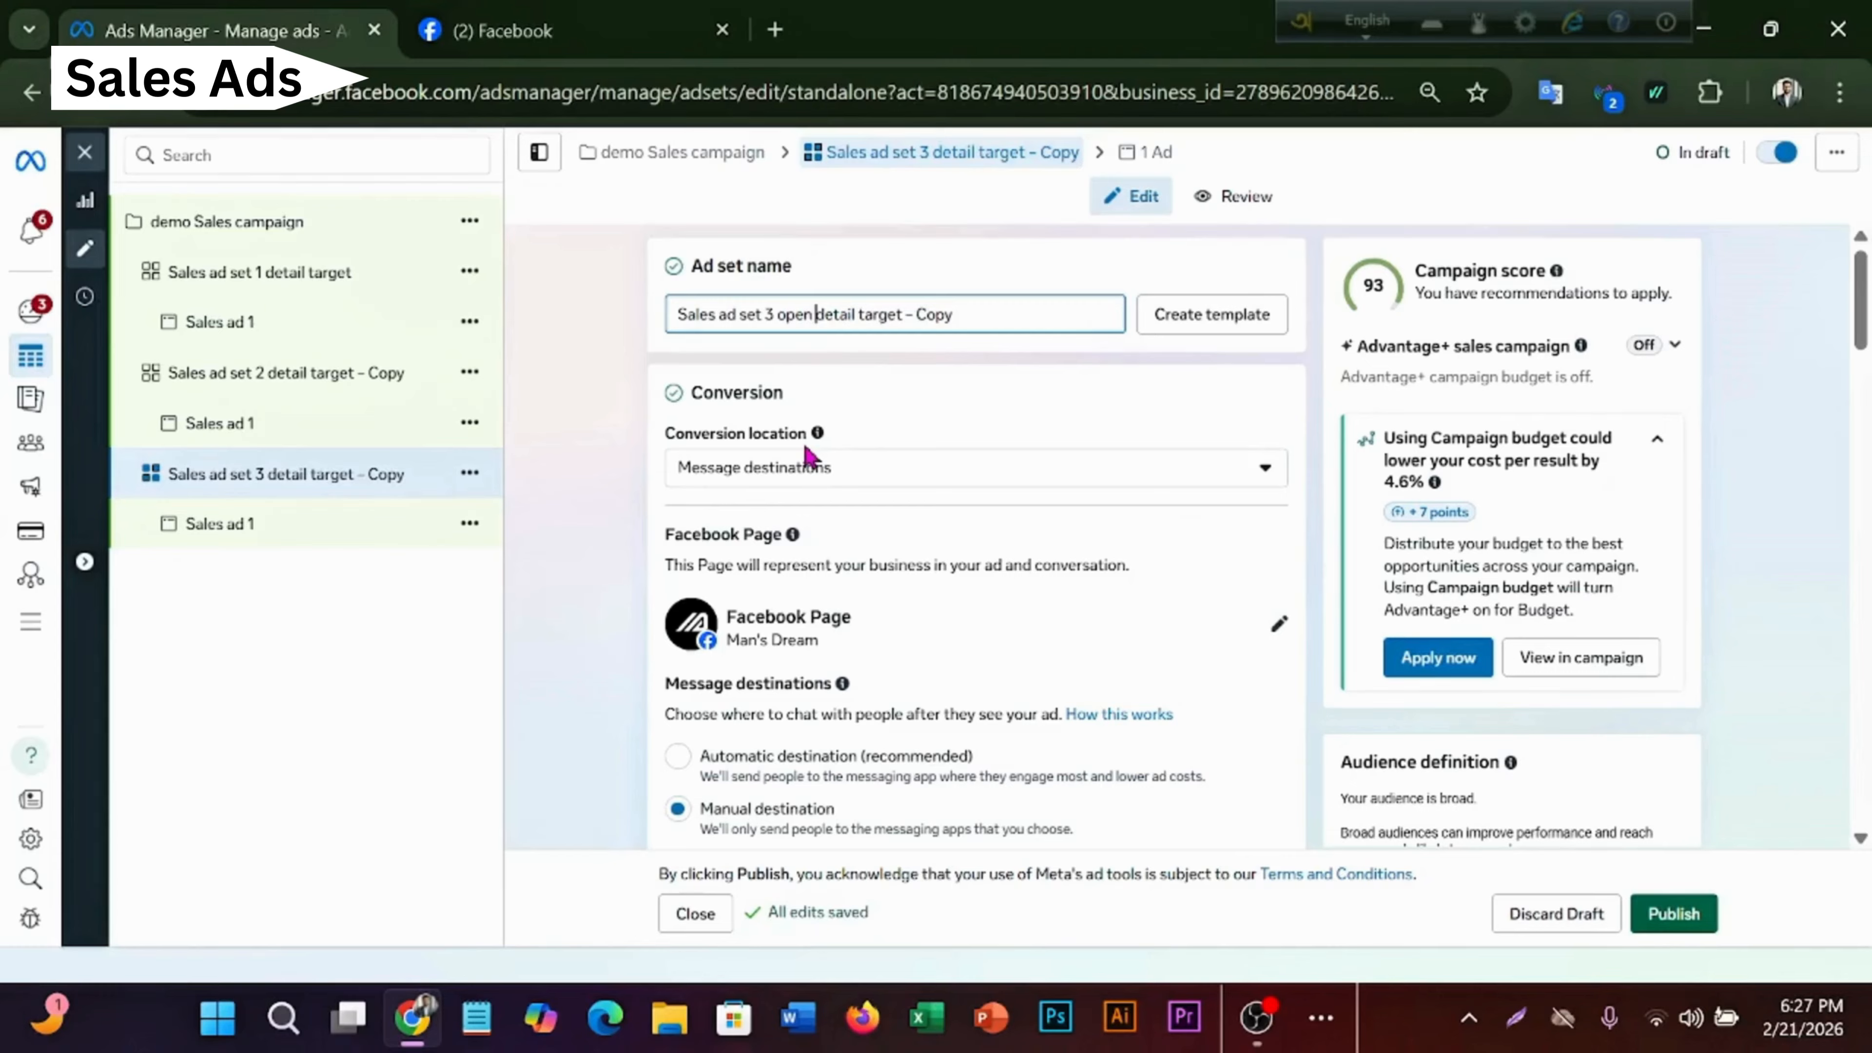
drag(859, 313, 831, 313)
key(BackSpace)
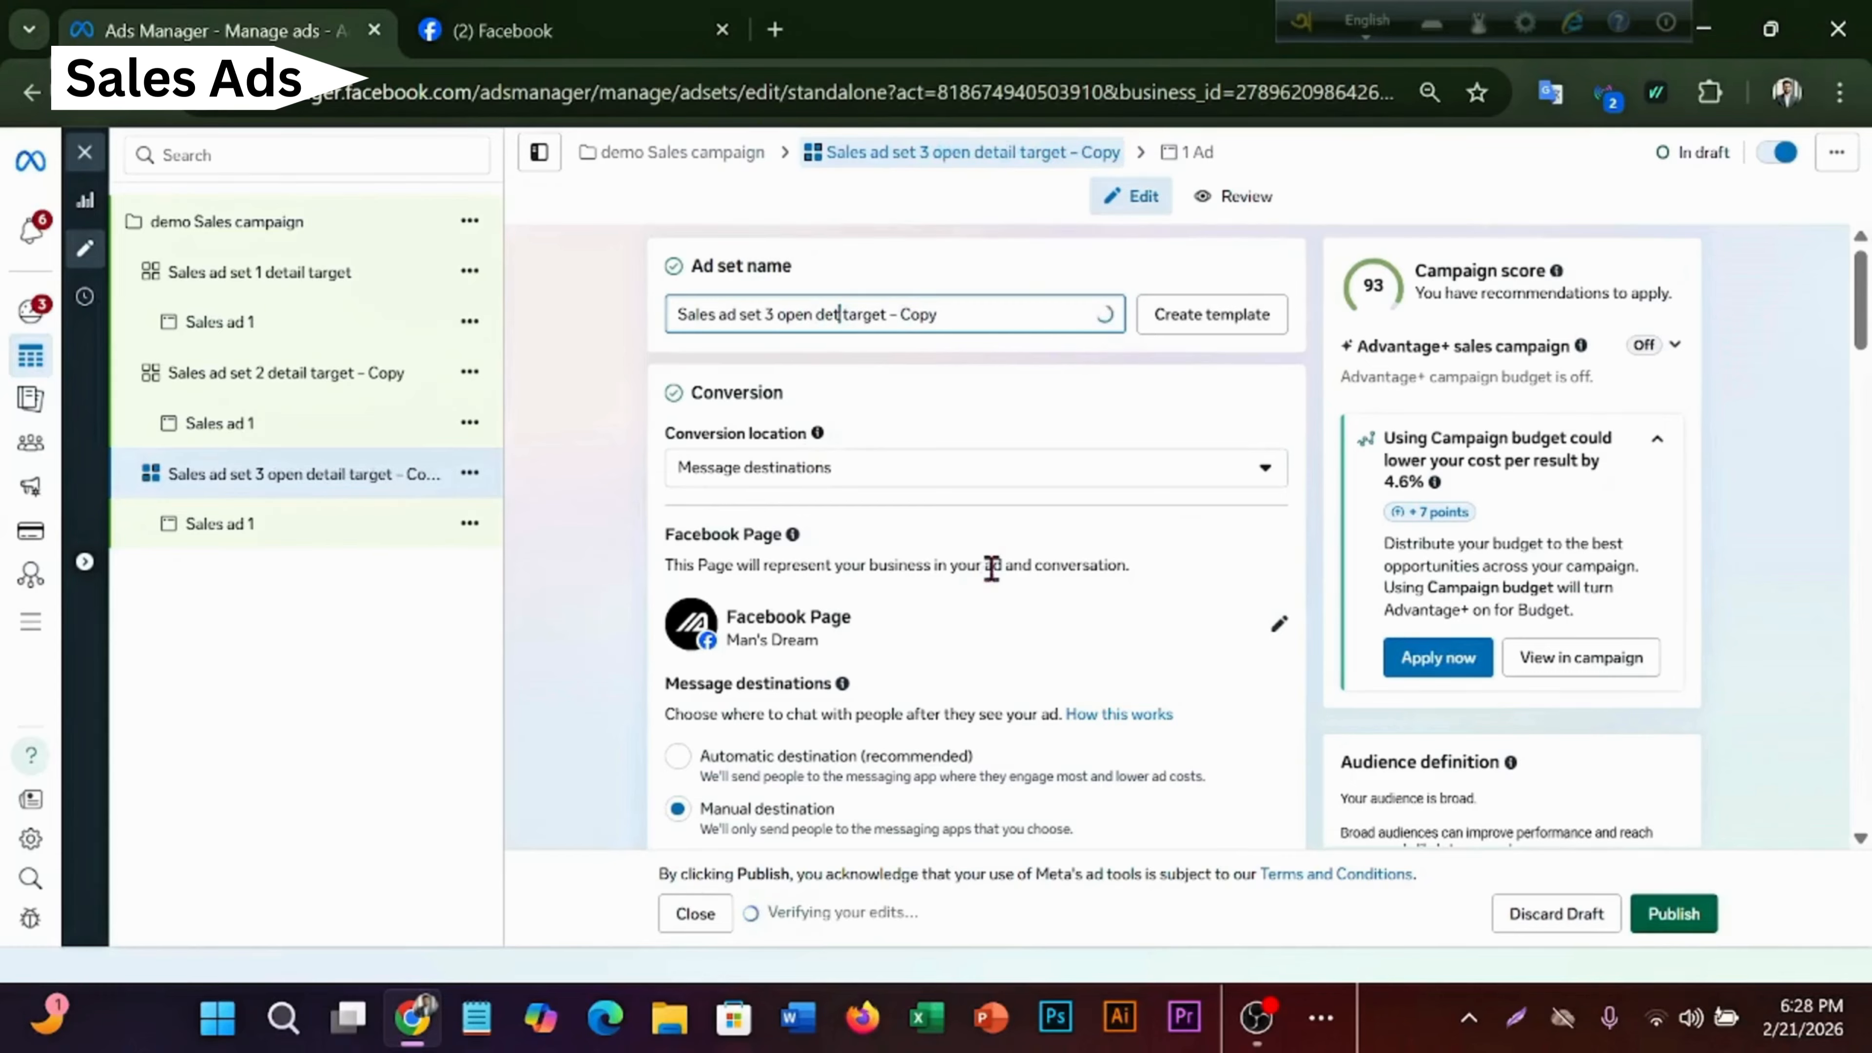
key(BackSpace)
key(BackSpace)
click(932, 307)
key(BackSpace)
key(BackSpace)
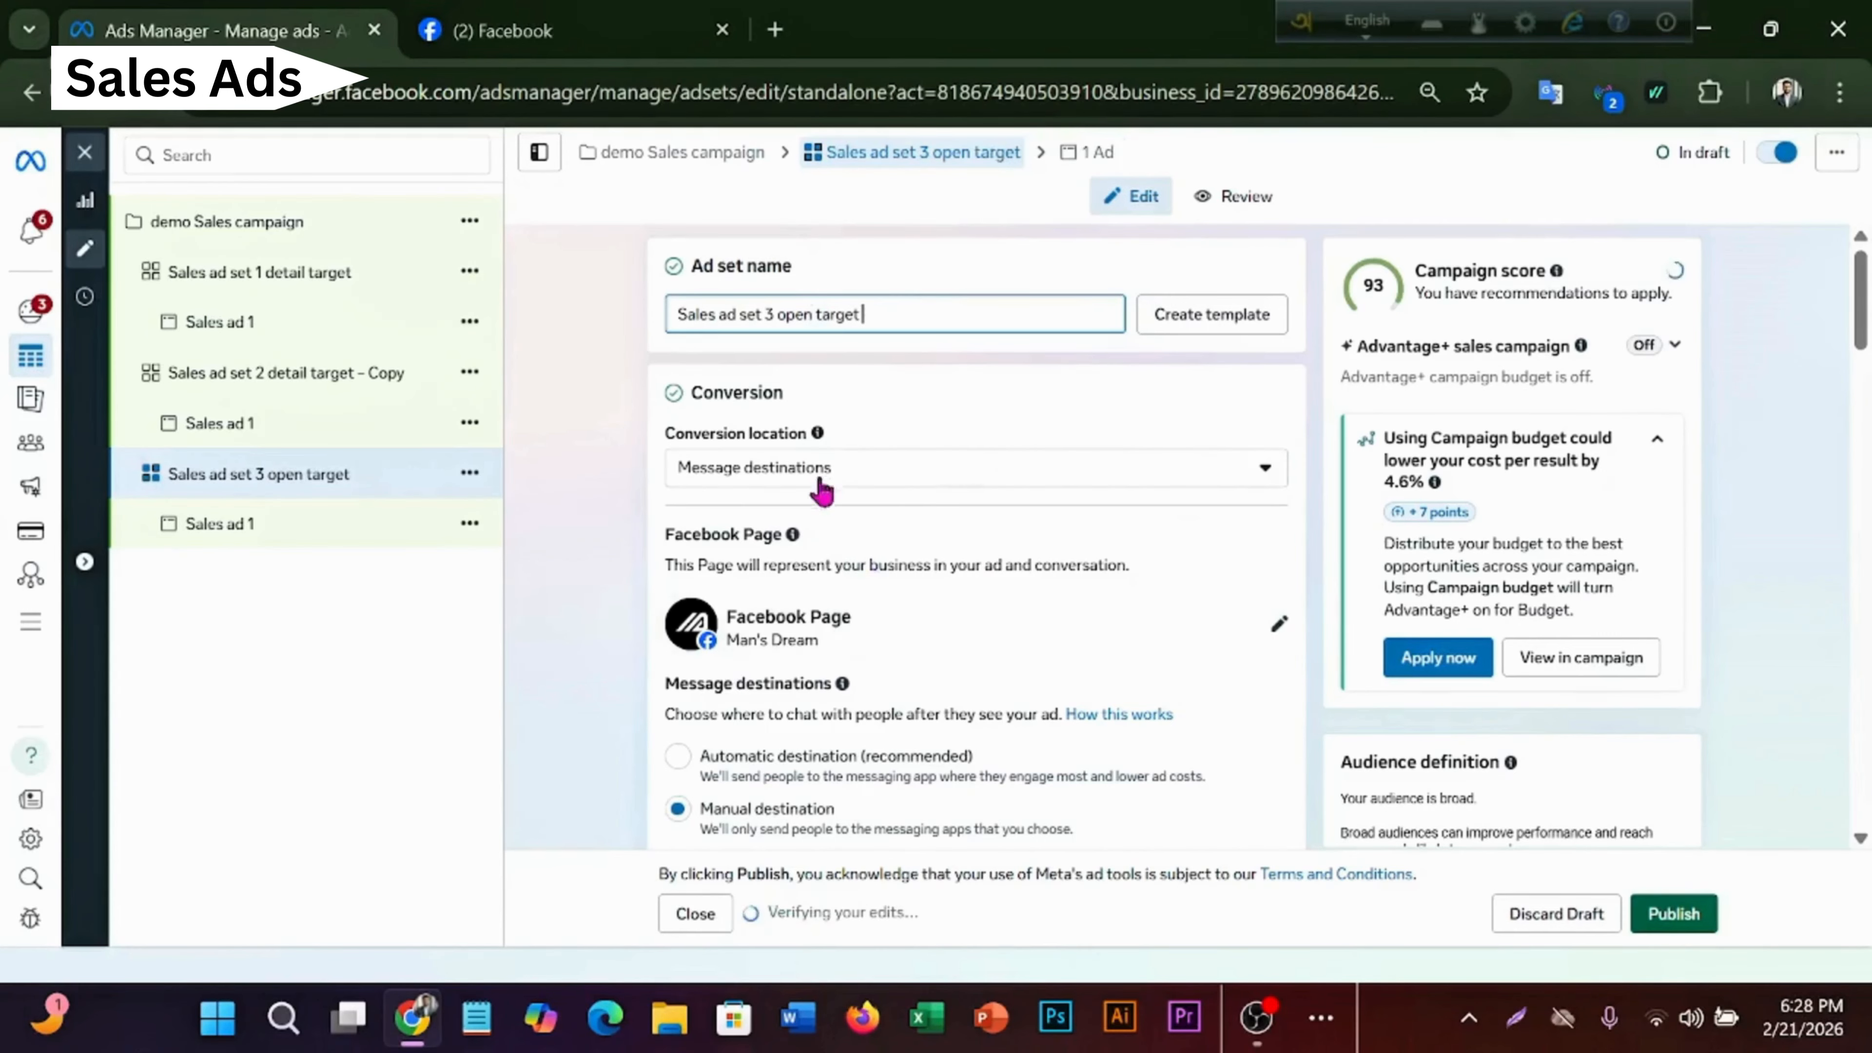
- In the suggested audience of Sales ad set 3 open target, set the maximum age to 65+ and the gender to All
scroll(836, 485, down, 3)
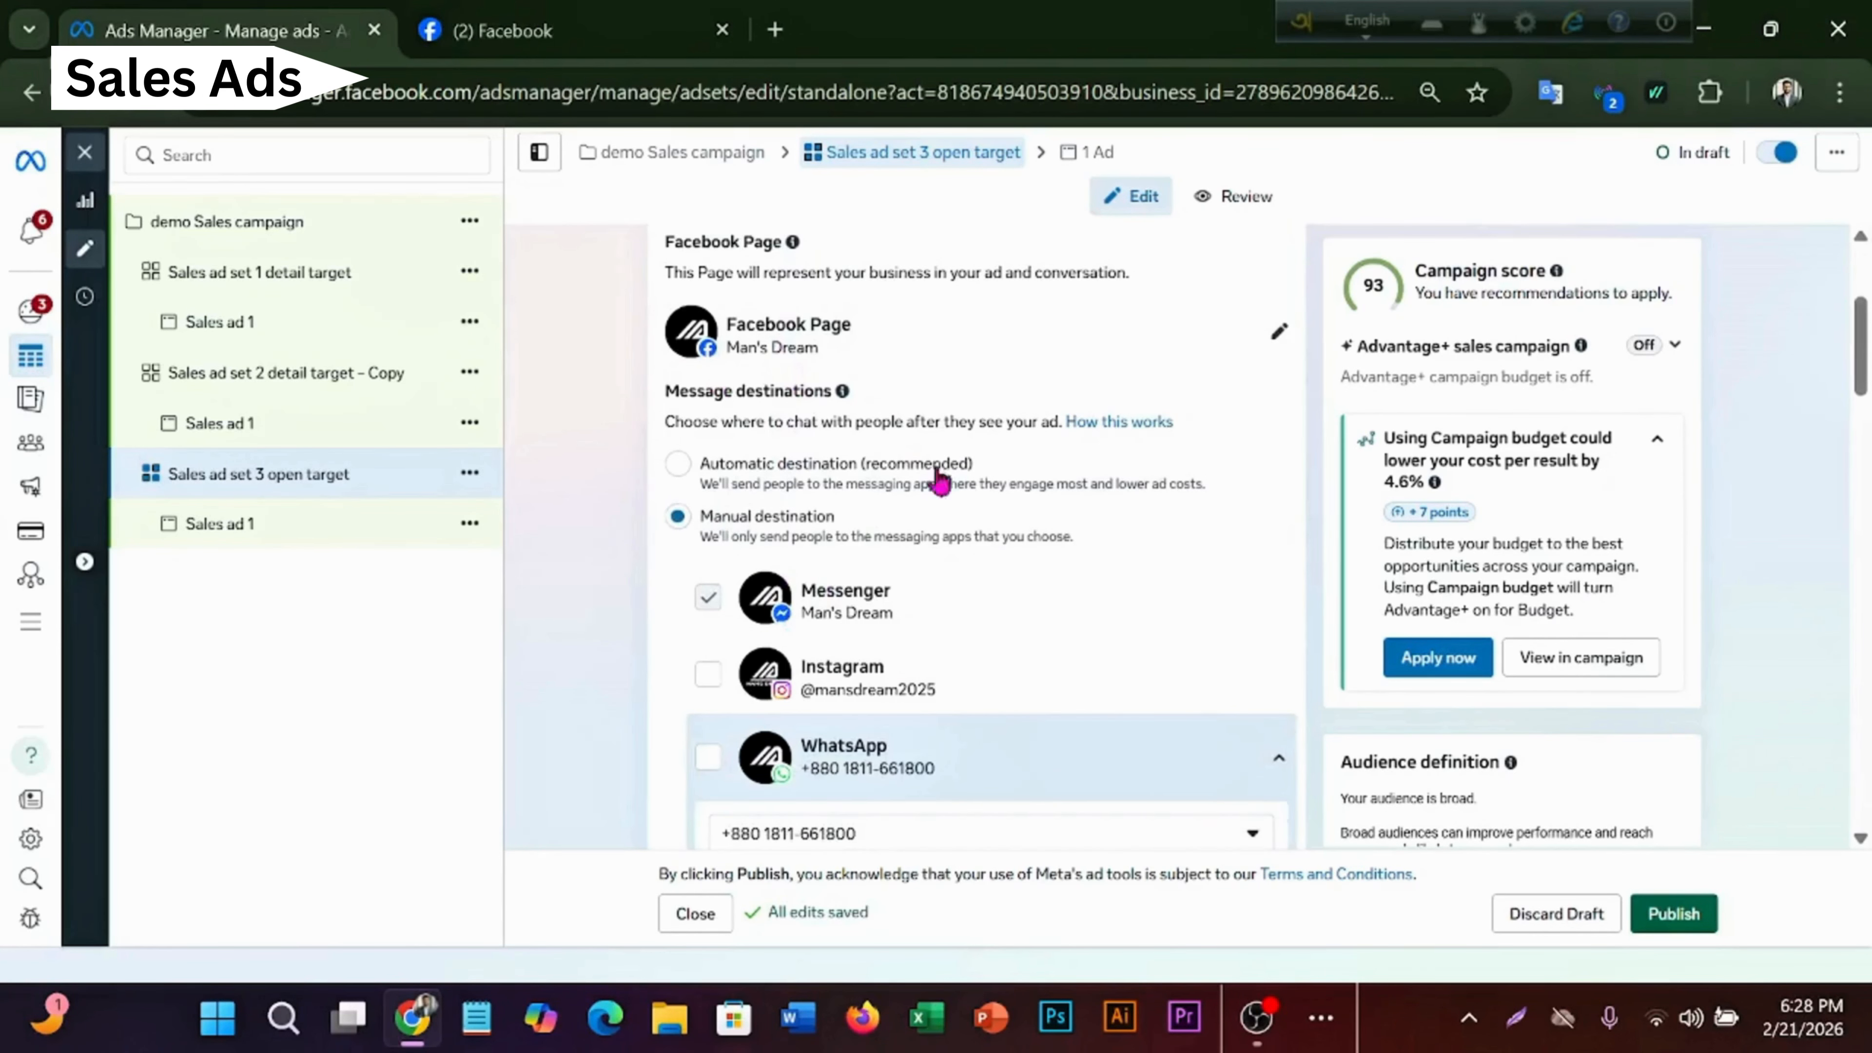
scroll(883, 561, down, 15)
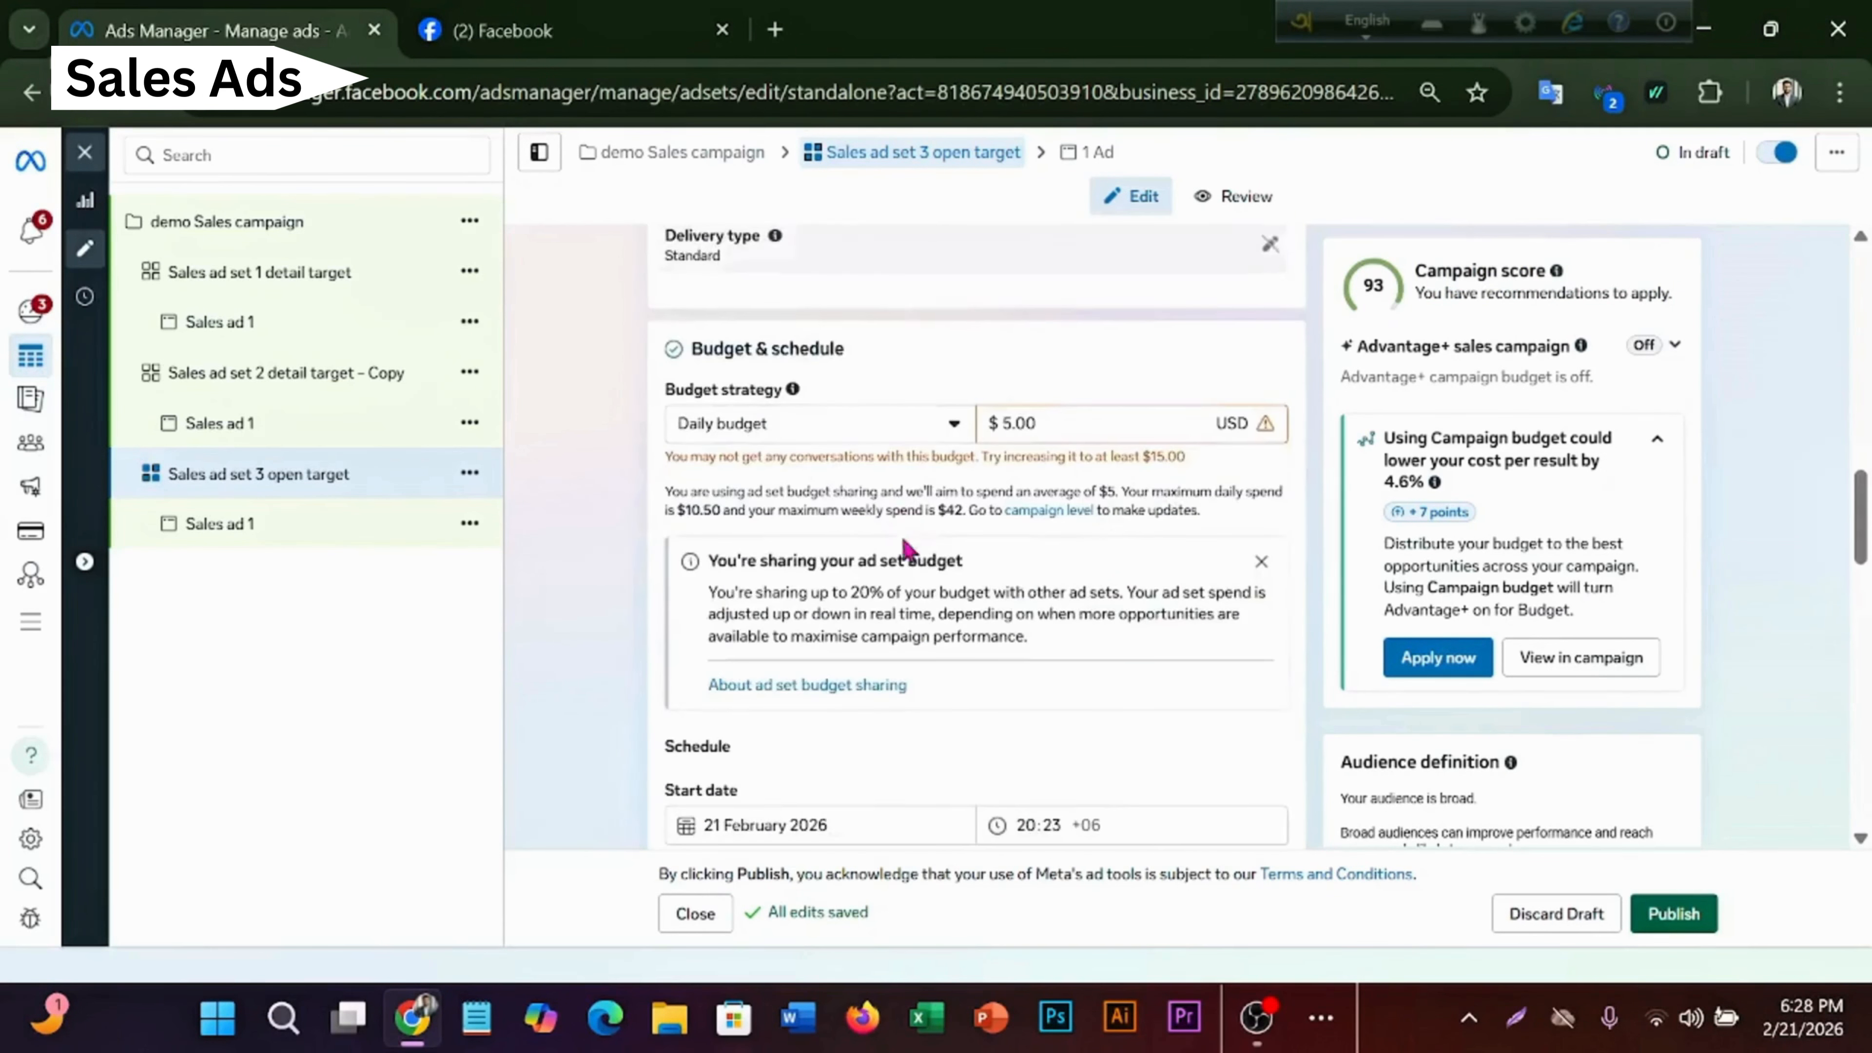
scroll(925, 579, down, 3)
click(844, 598)
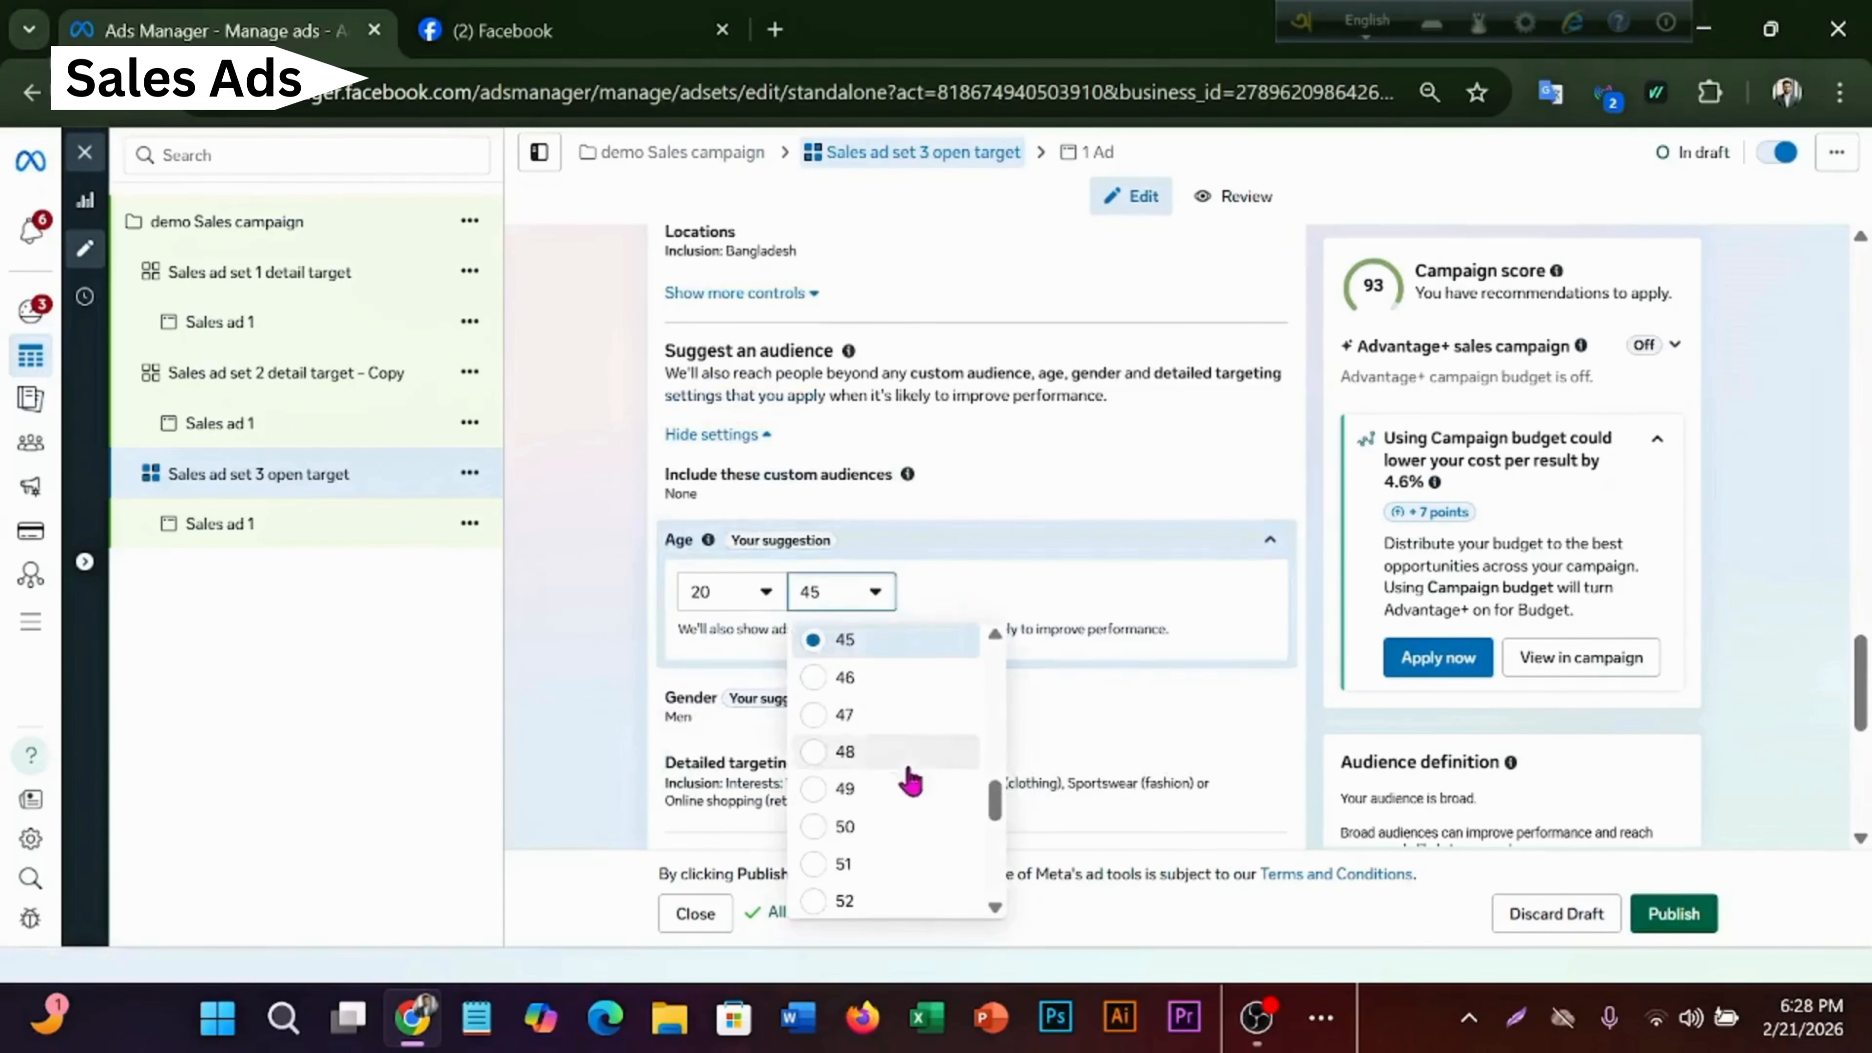
scroll(907, 779, down, 5)
click(848, 895)
scroll(1066, 531, down, 2)
click(914, 582)
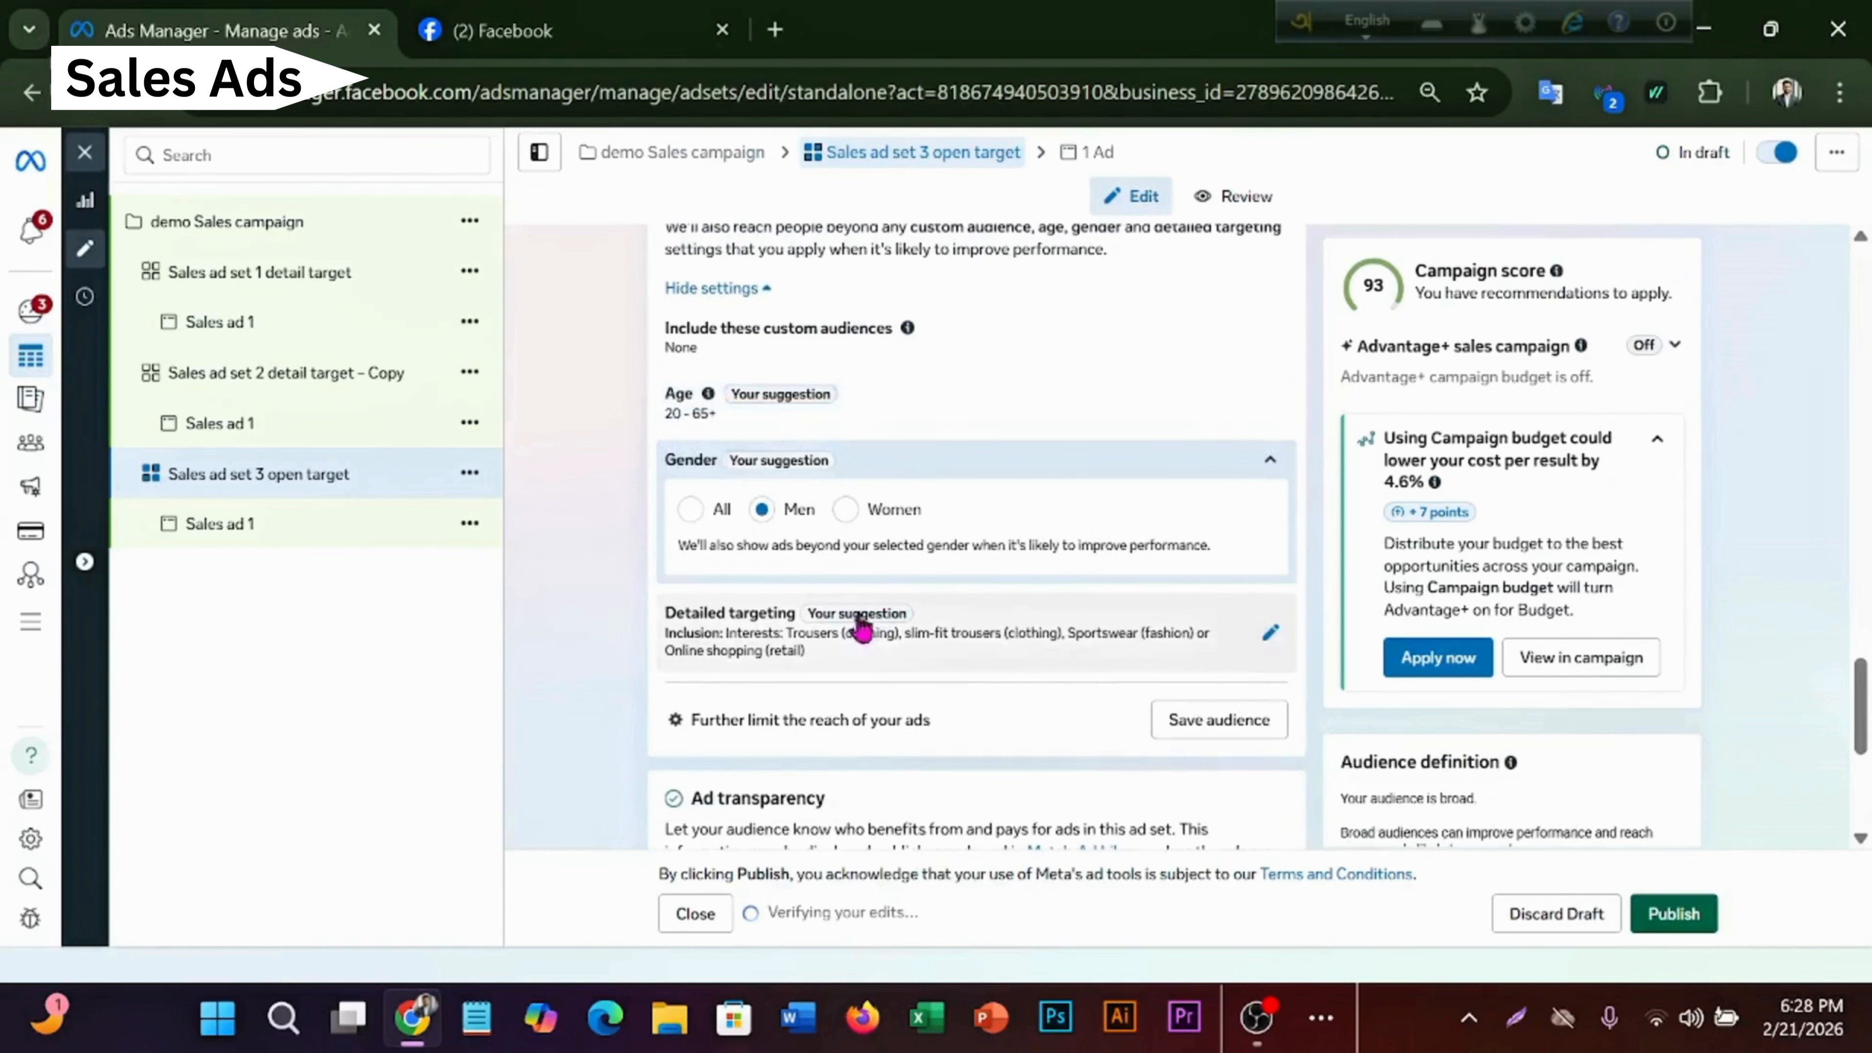
click(690, 509)
- Remove slim-fit trousers, Sportswear, Trousers and Online shopping from the detailed targeting of Sales ad set 3 open target
click(958, 616)
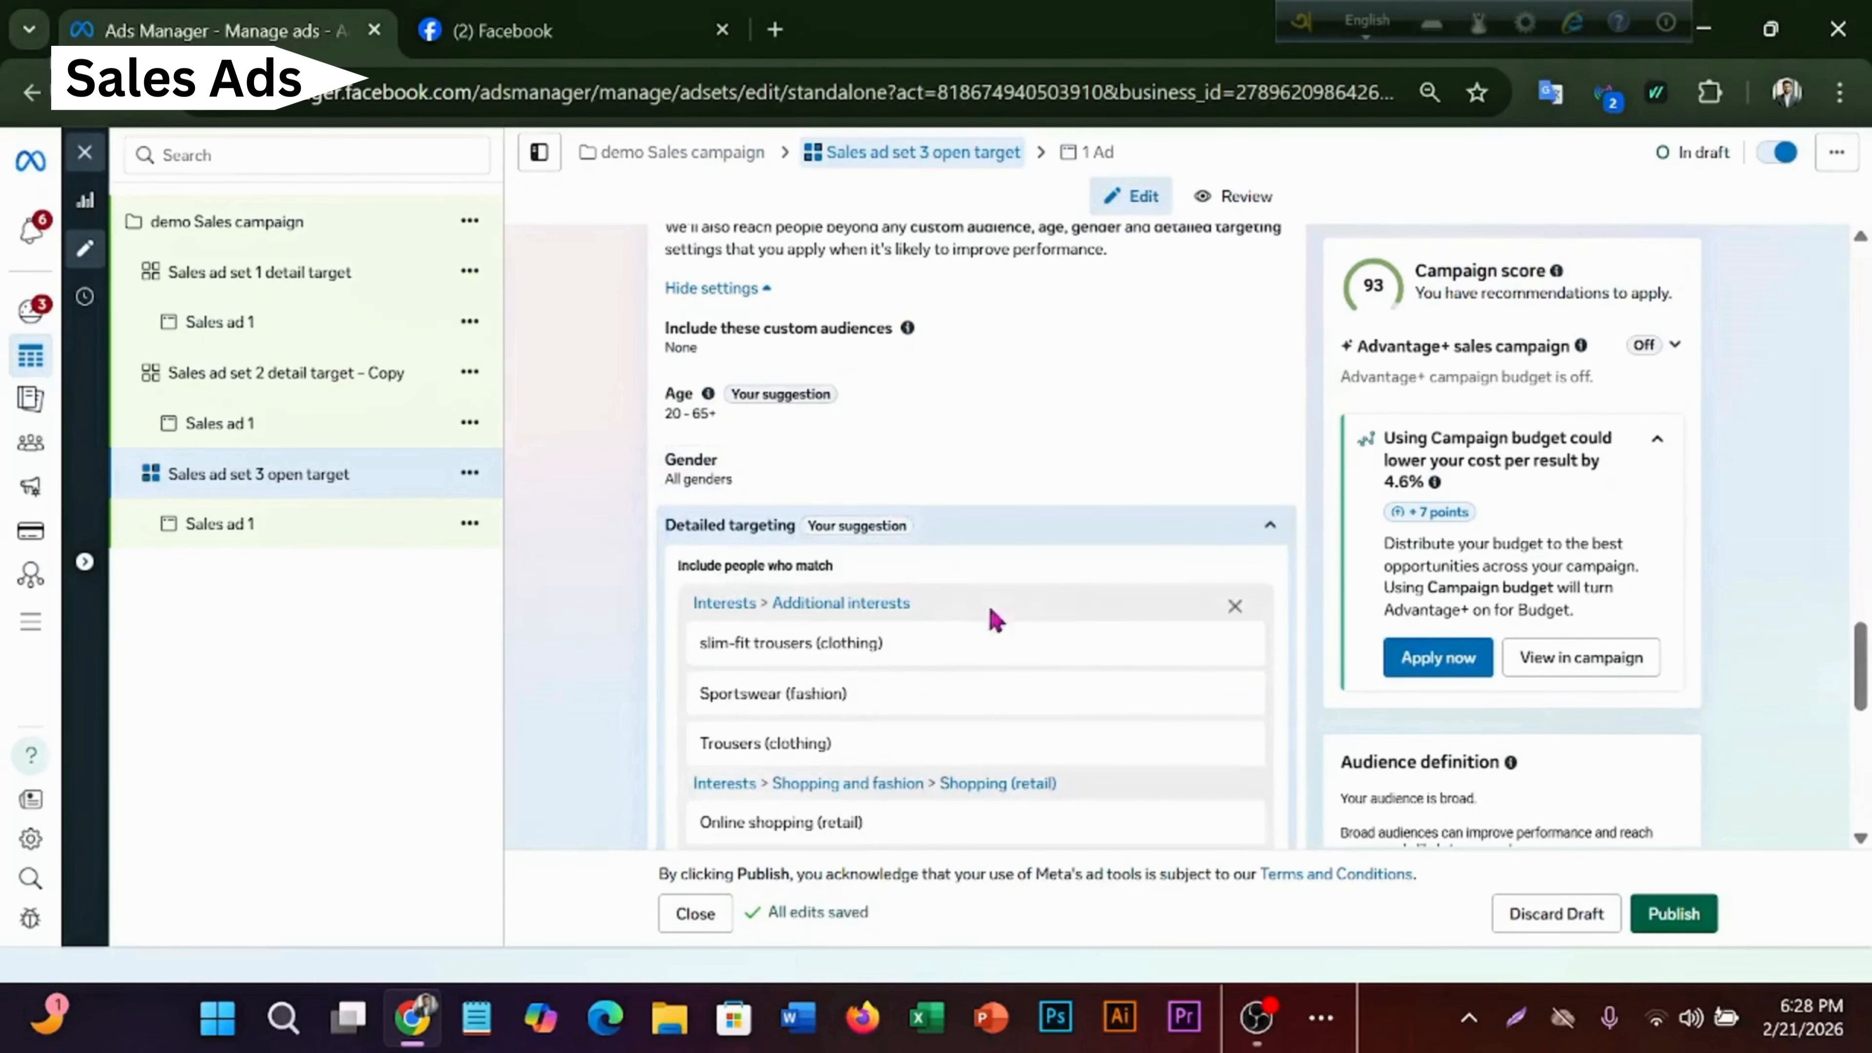
click(1235, 648)
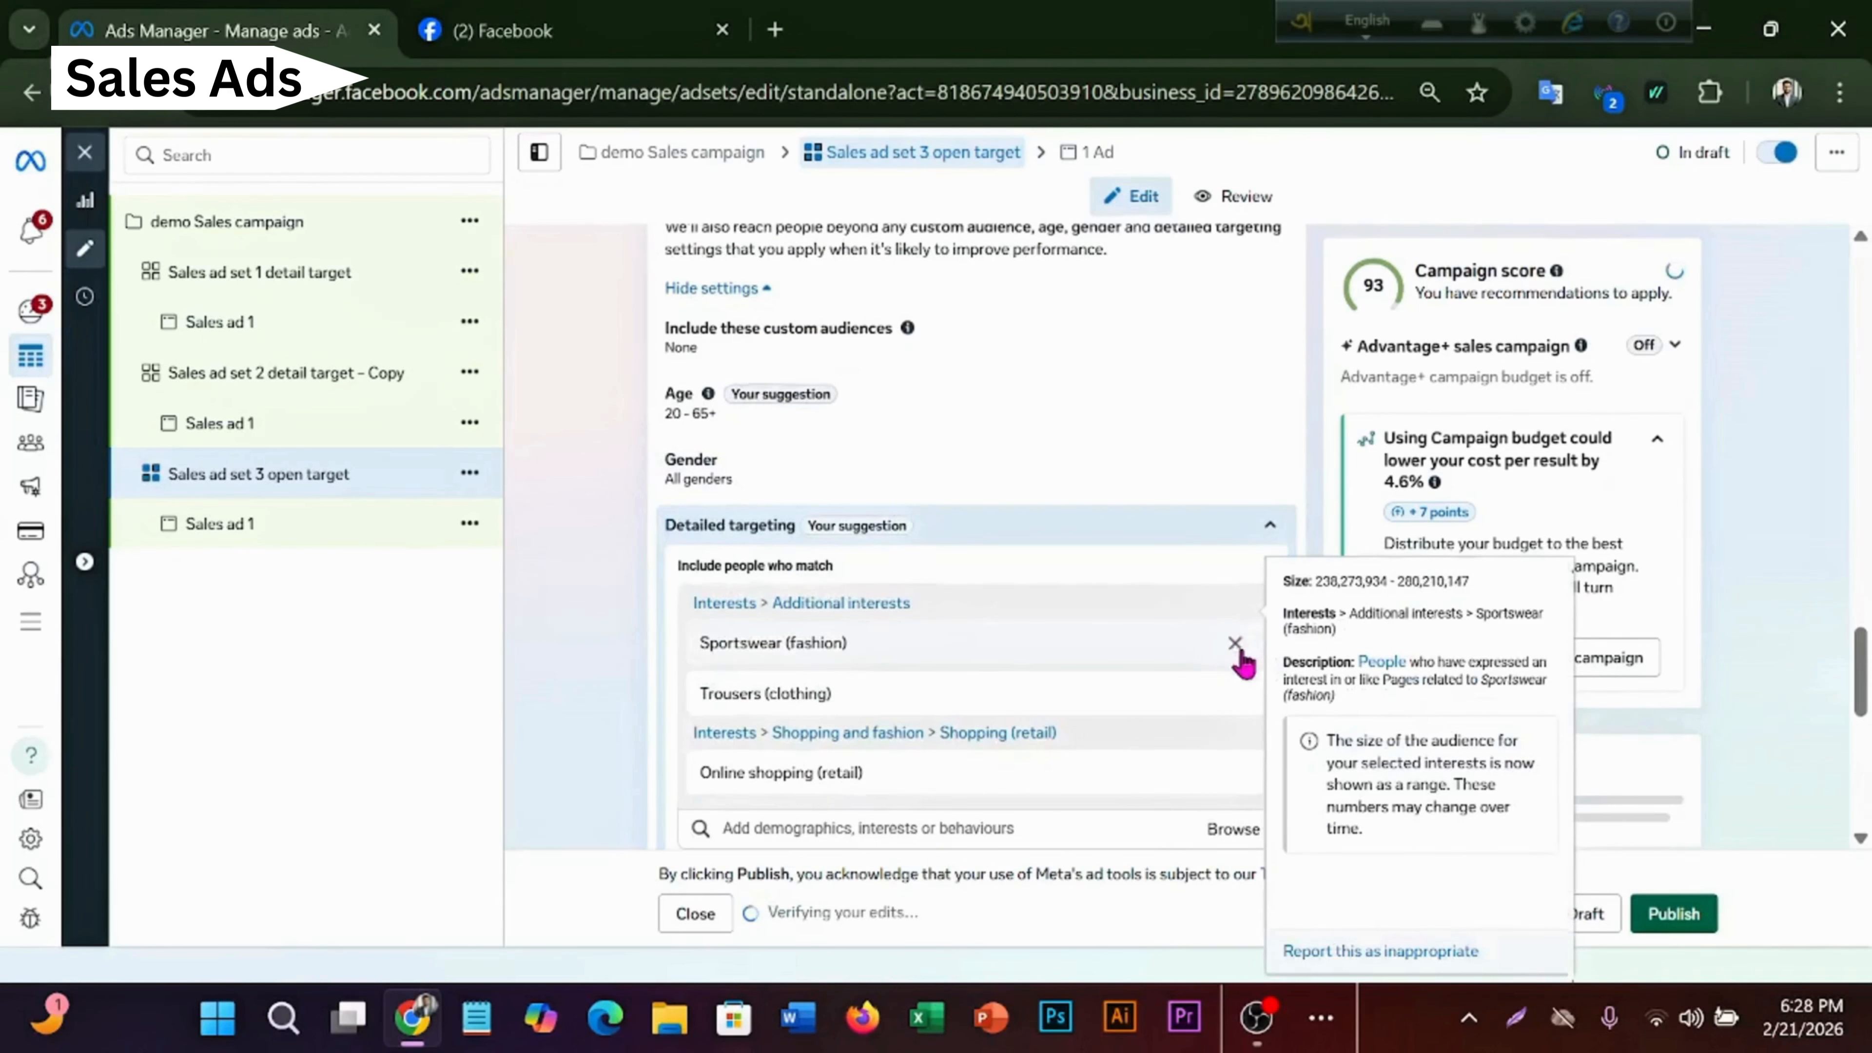
click(1235, 644)
click(1235, 645)
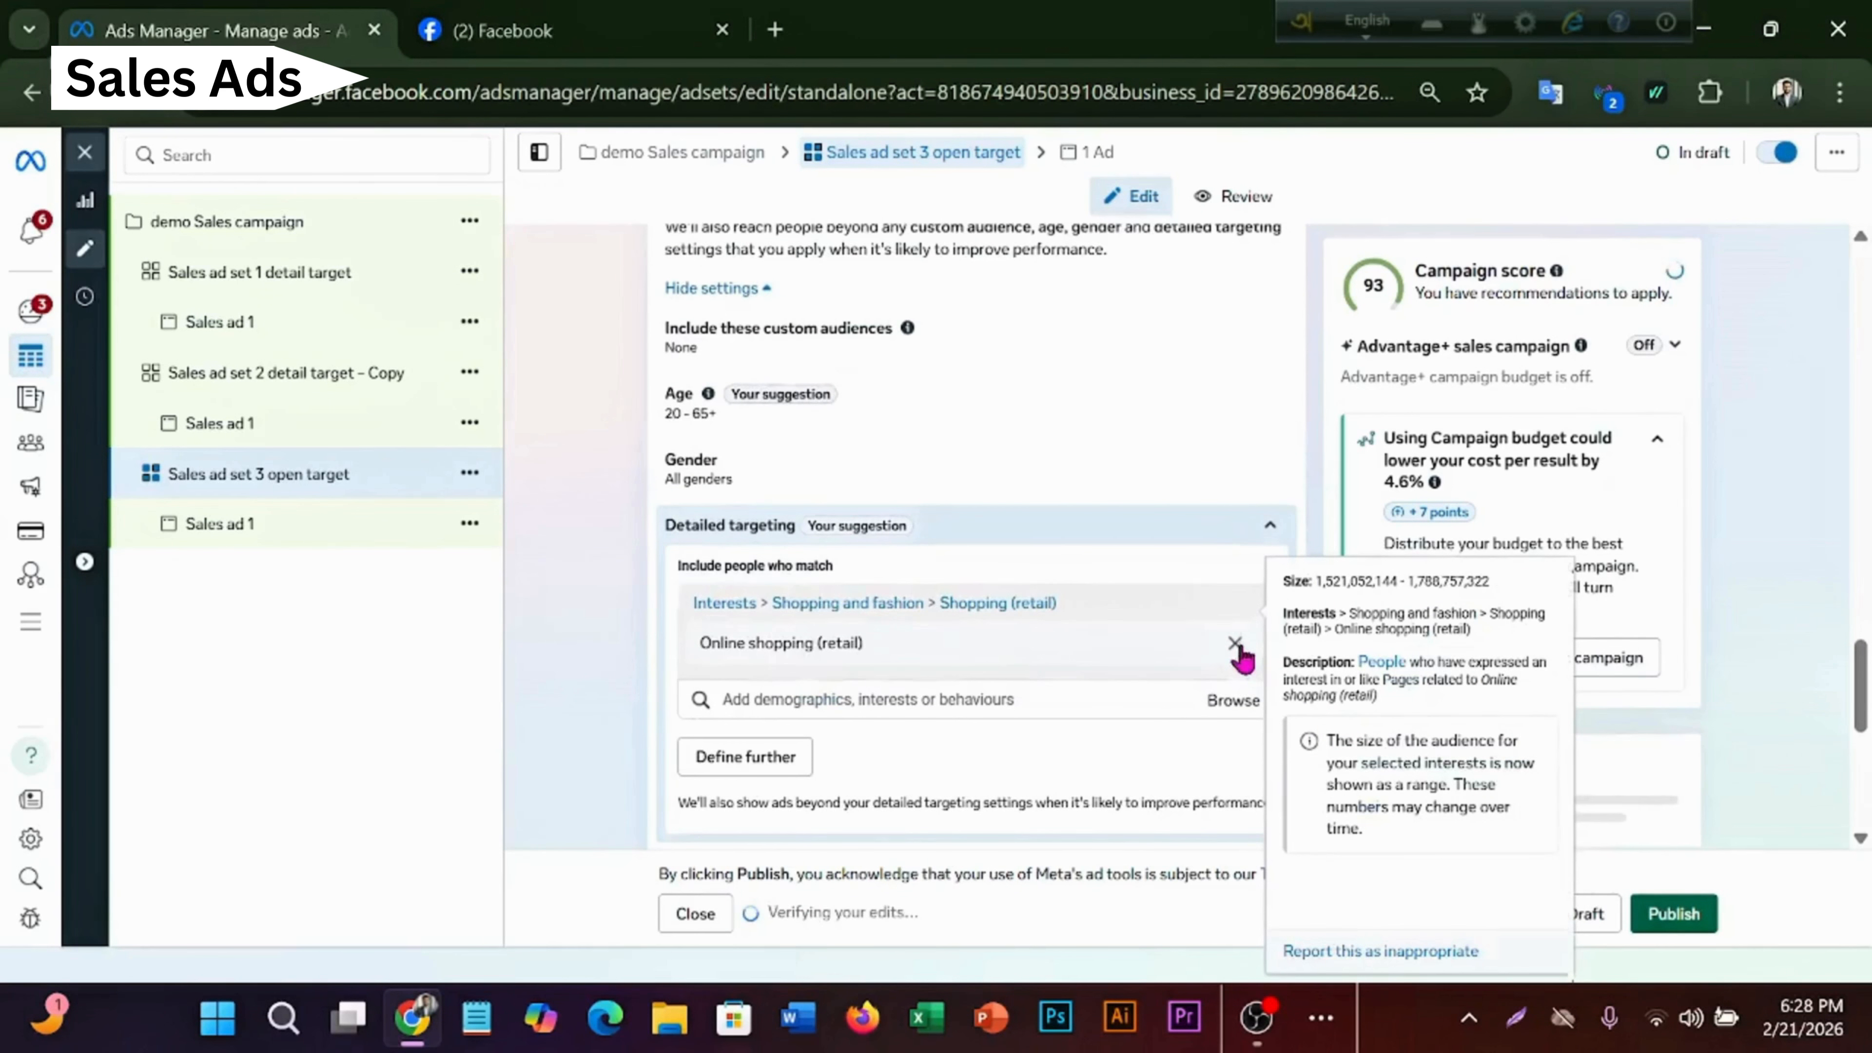
click(1236, 645)
click(1141, 539)
scroll(884, 649, down, 4)
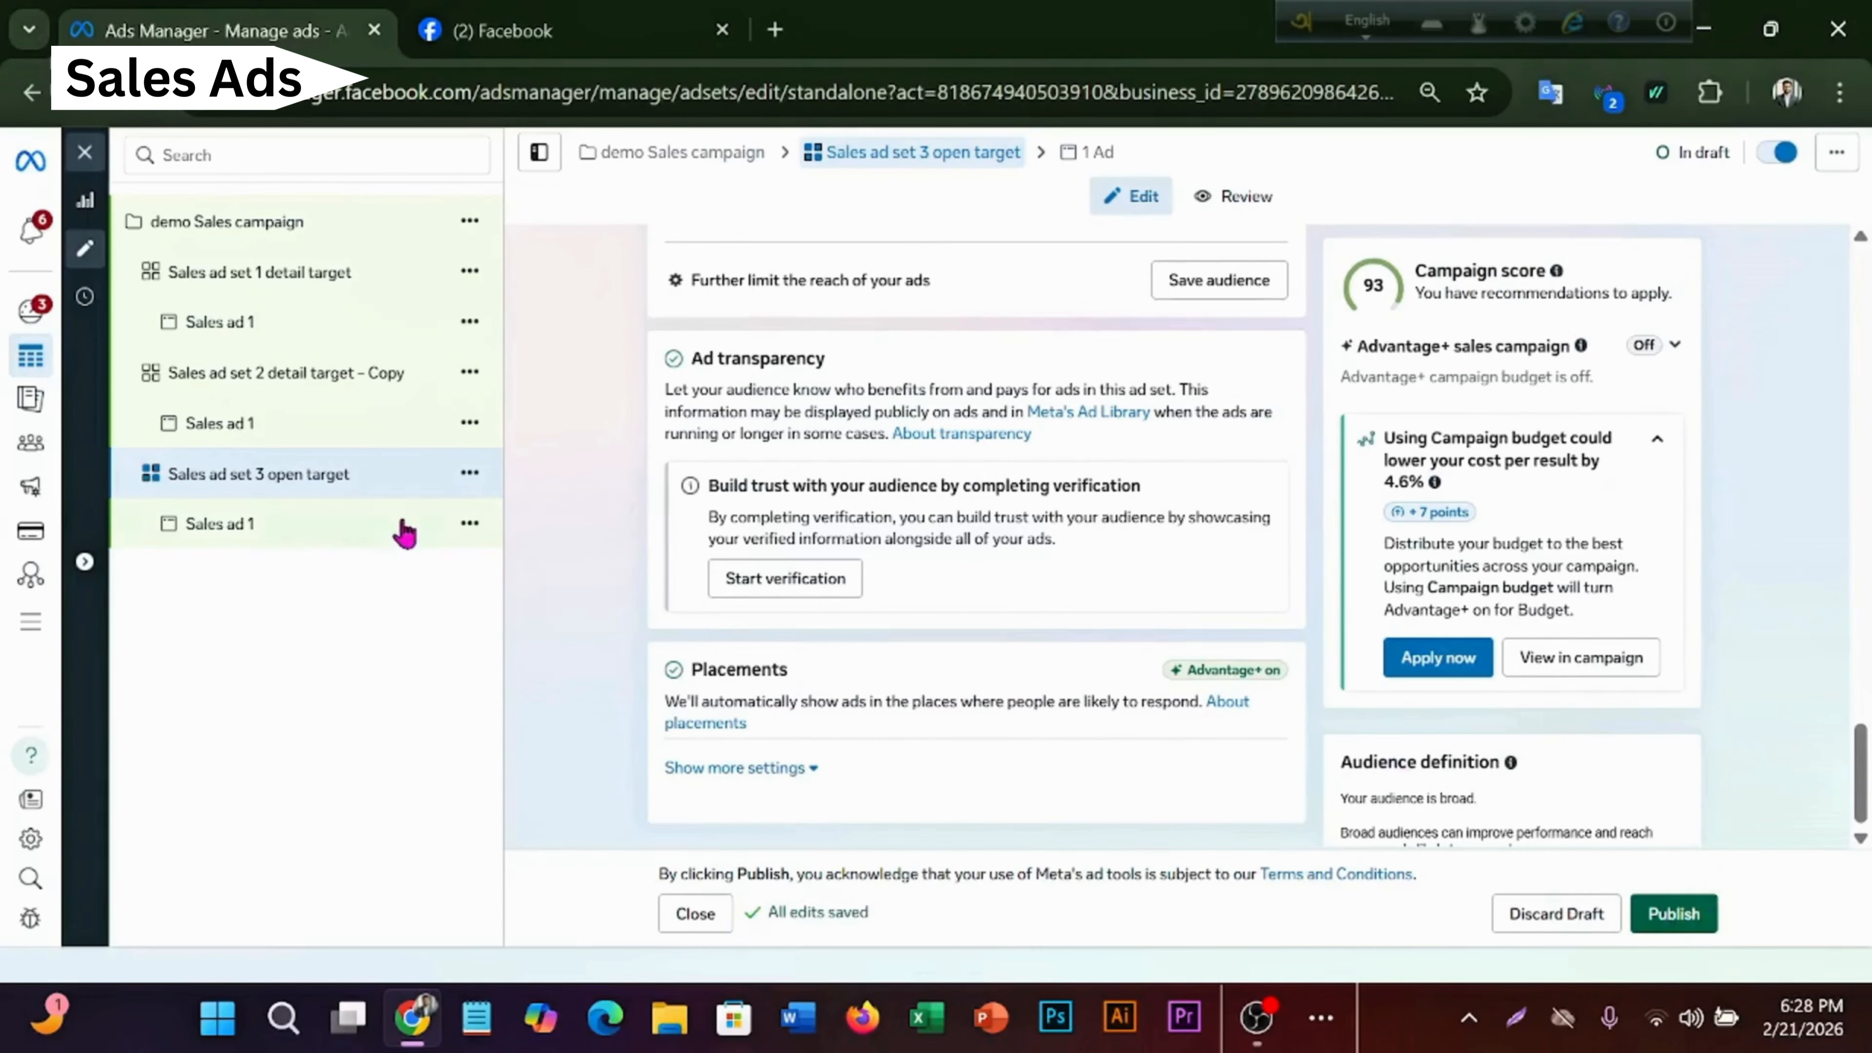
- Review the ad in Sales ad set 3 open target, the campaign settings and the first ad set
click(373, 532)
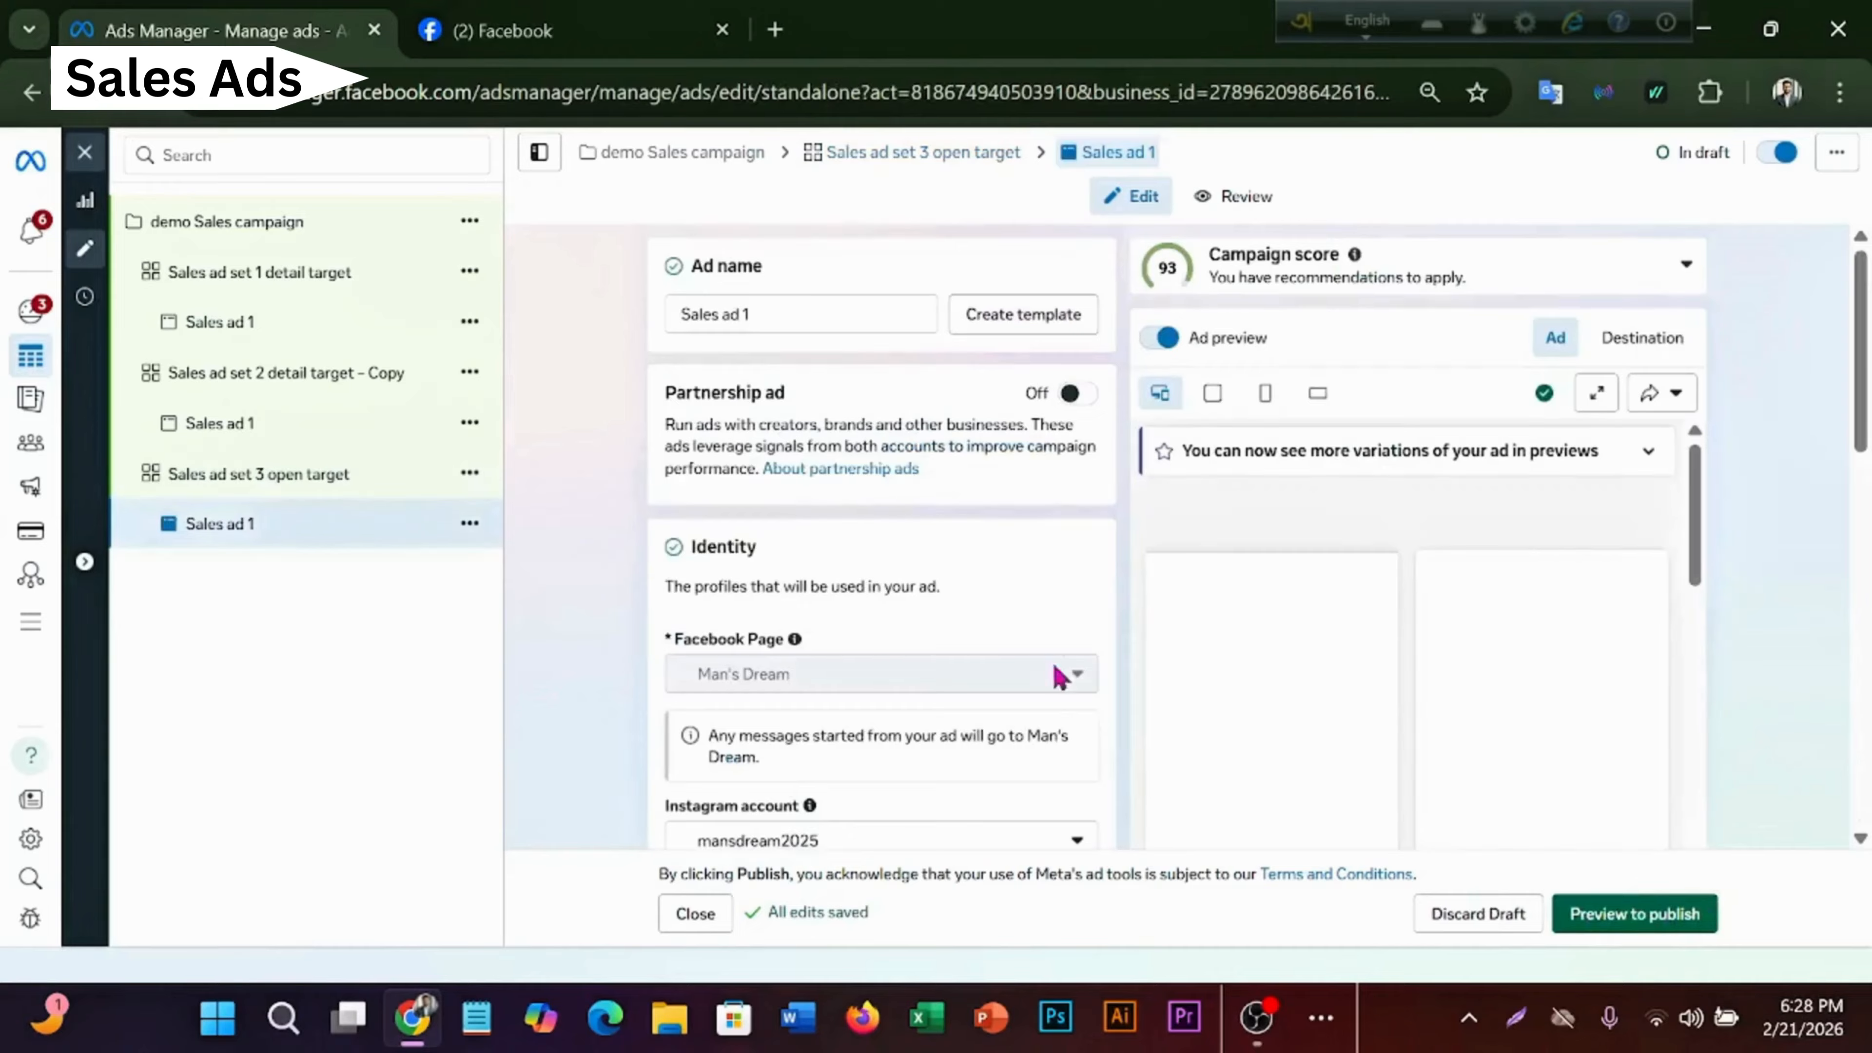
scroll(1032, 590, down, 10)
scroll(1004, 679, down, 15)
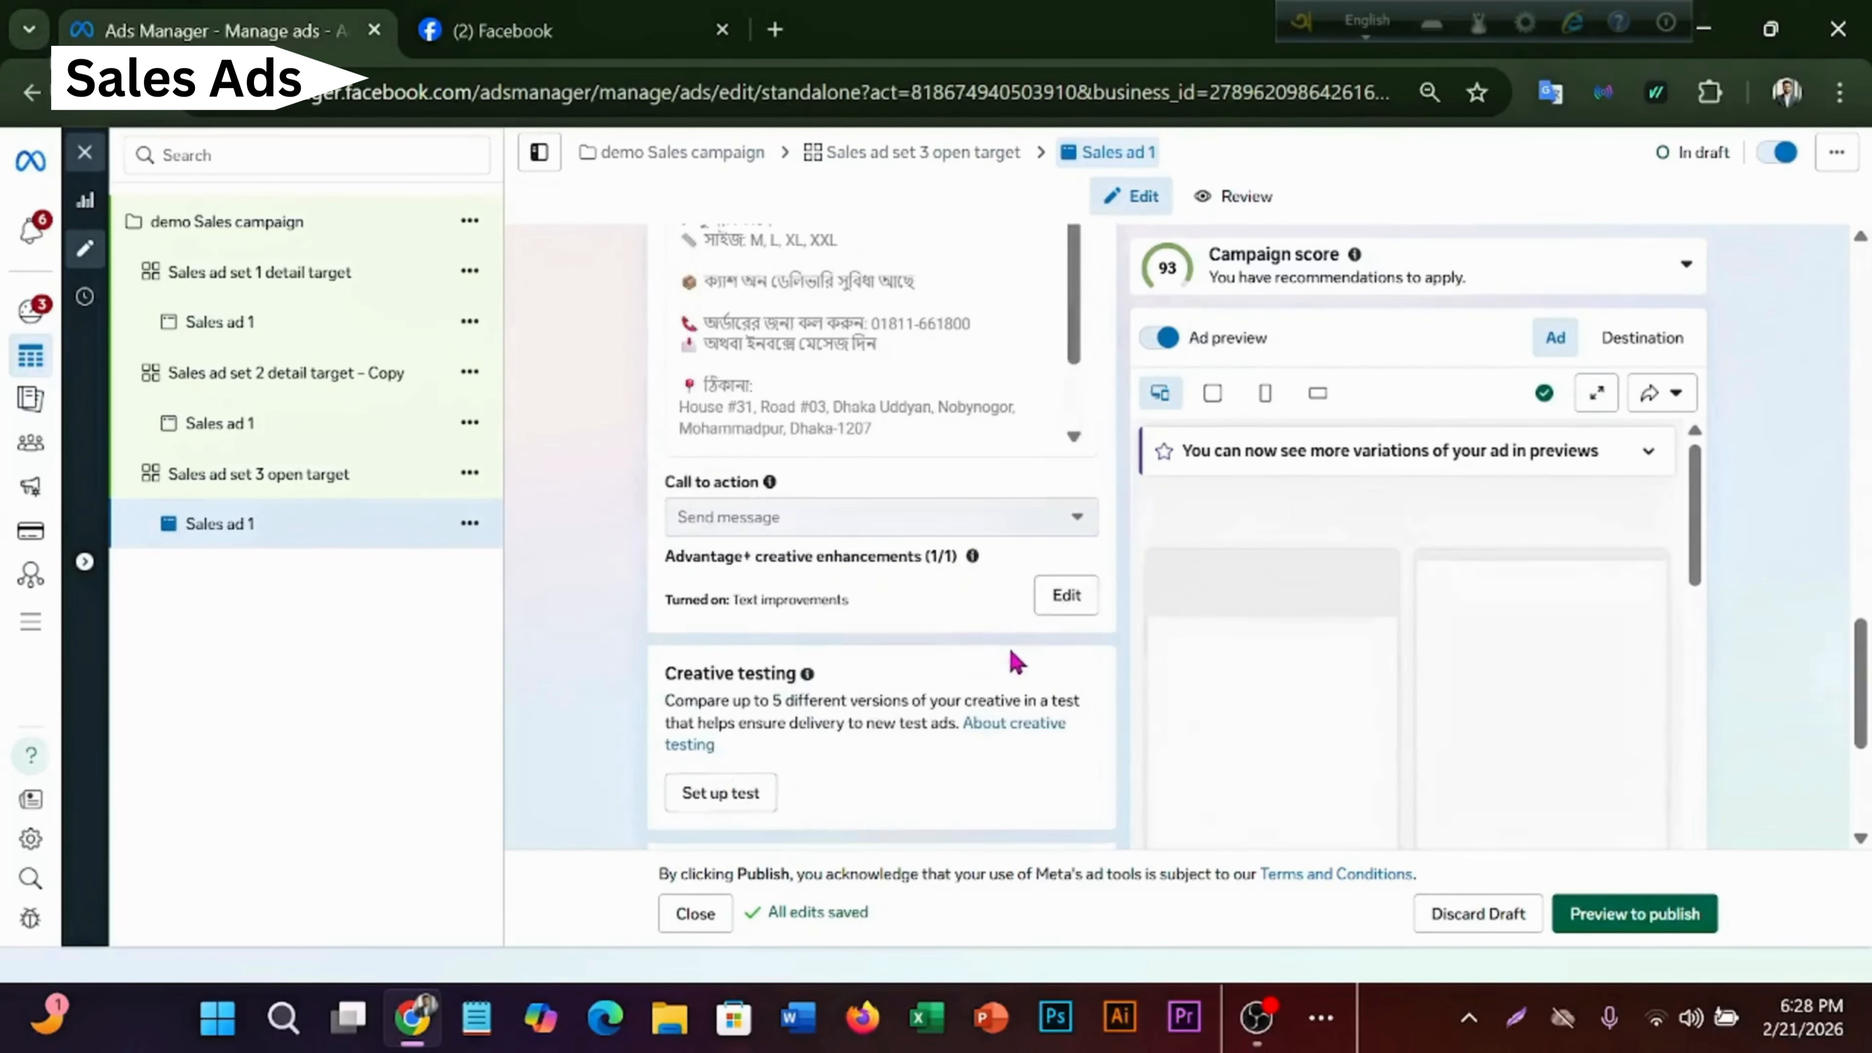
click(286, 232)
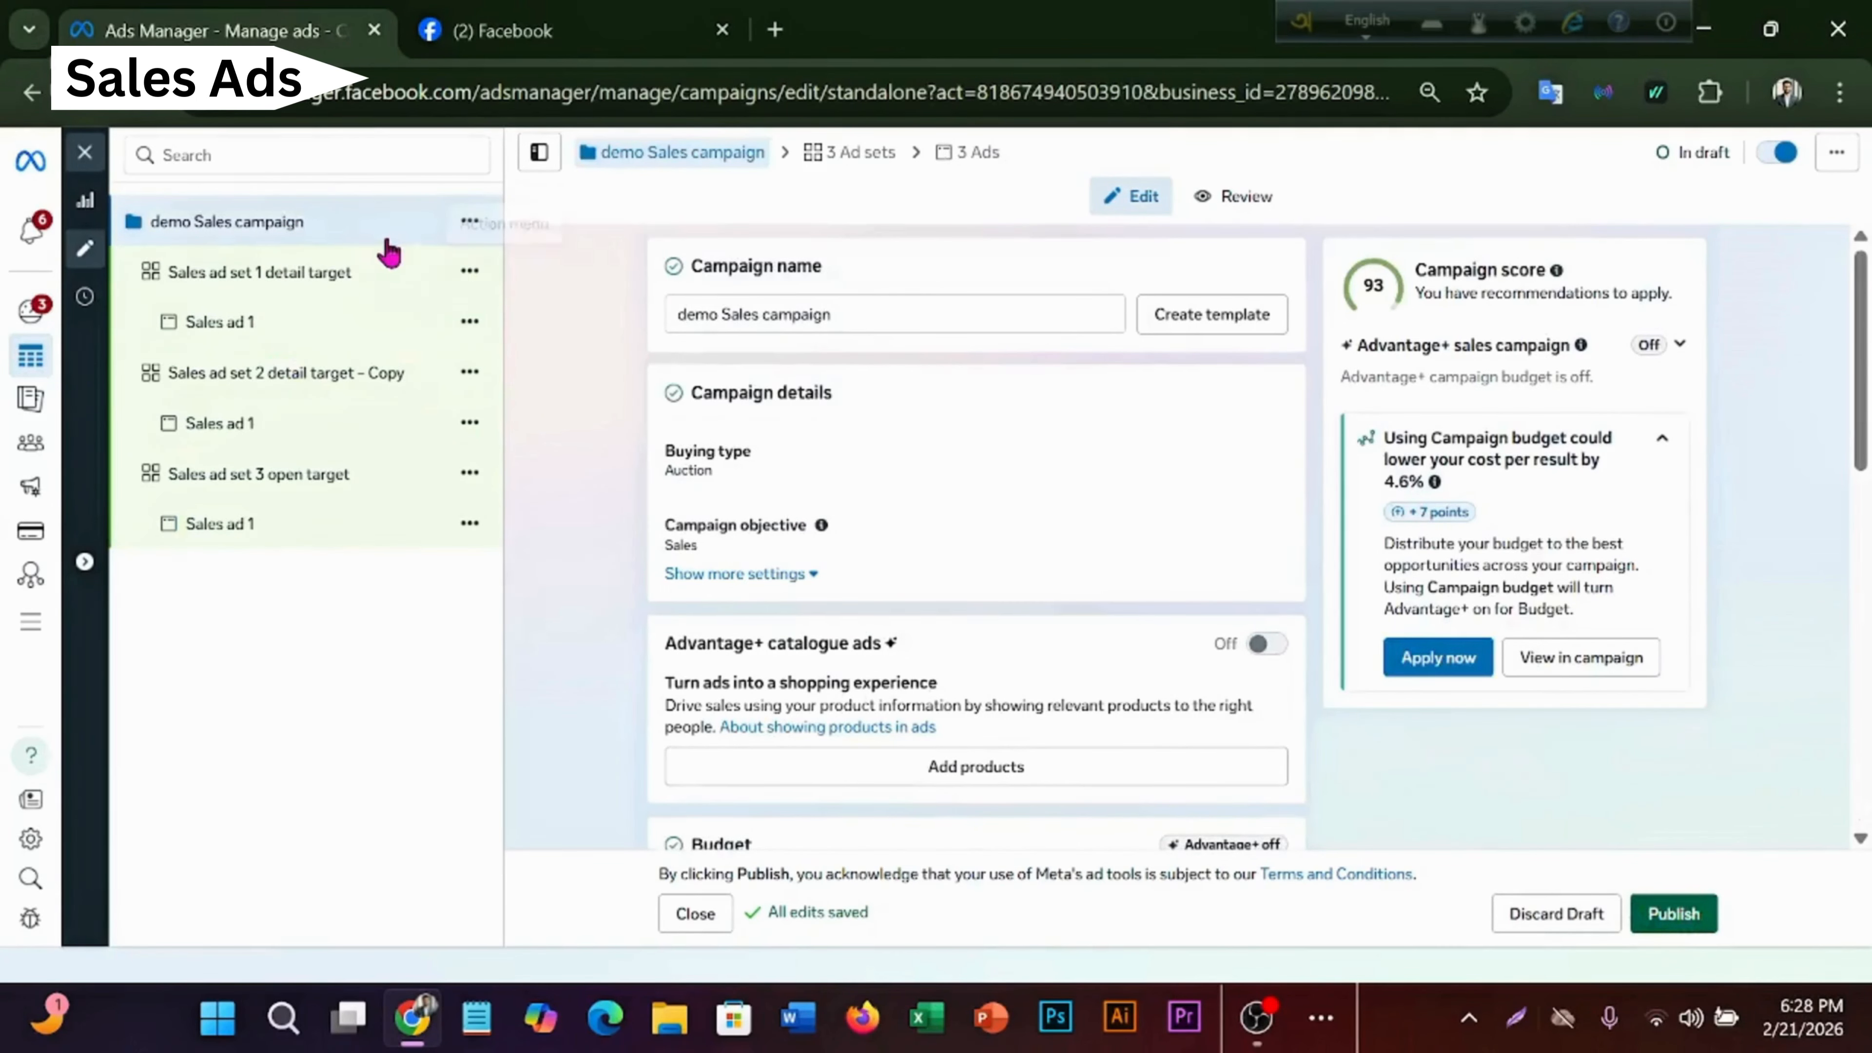
click(366, 276)
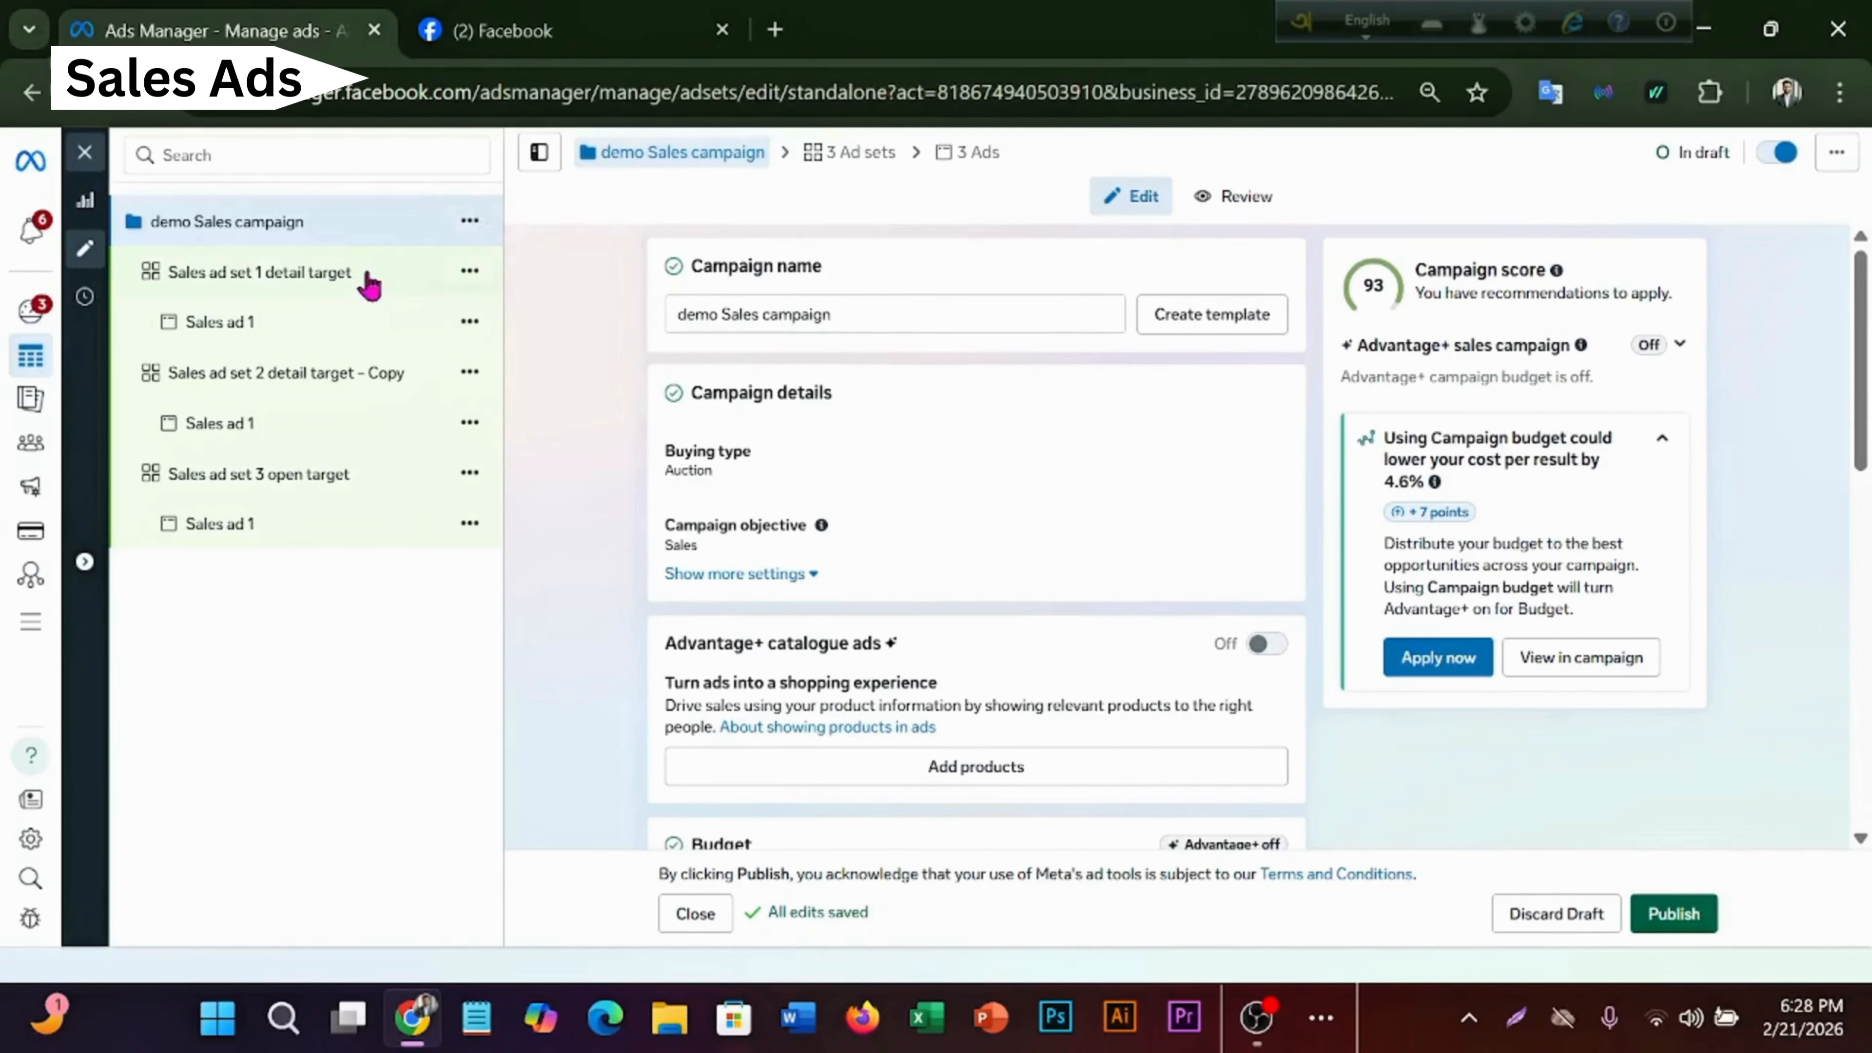
- Check Sales ad set 2 and Sales ad set 3, and publish demo Sales campaign with all its ad sets and ads
click(158, 380)
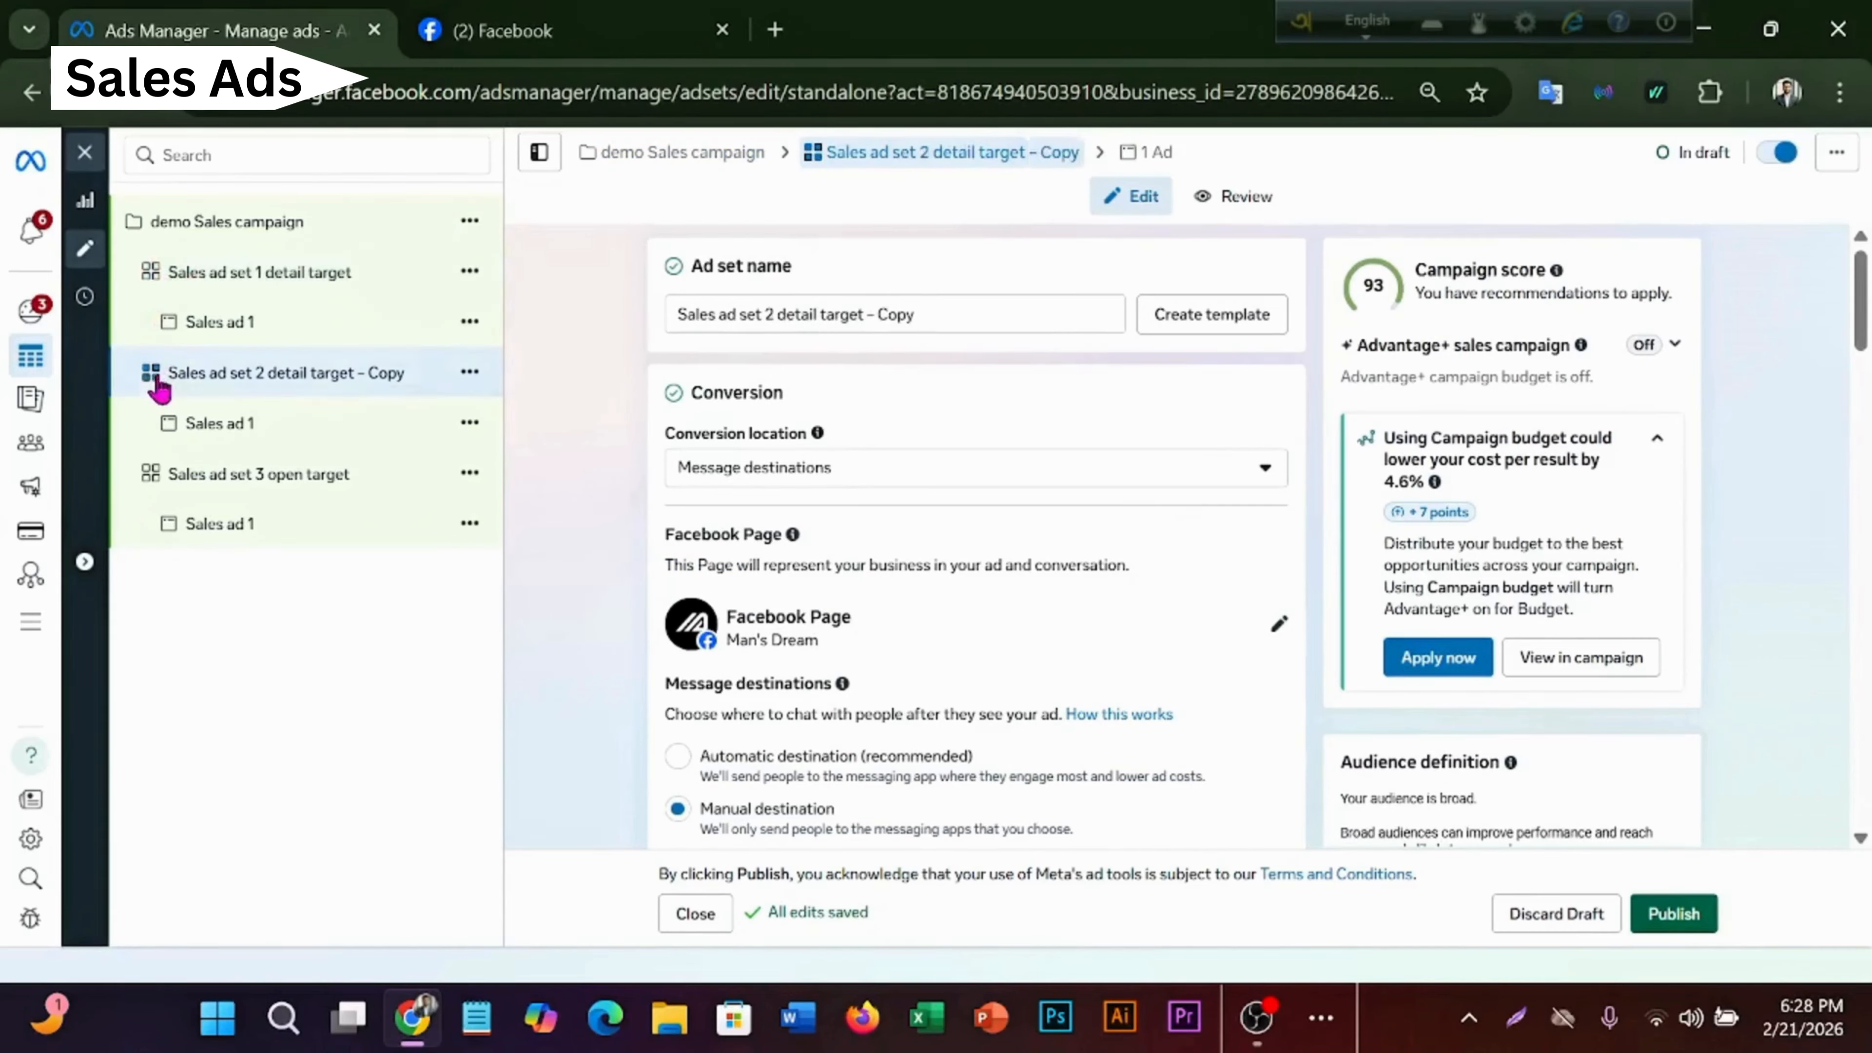
click(151, 491)
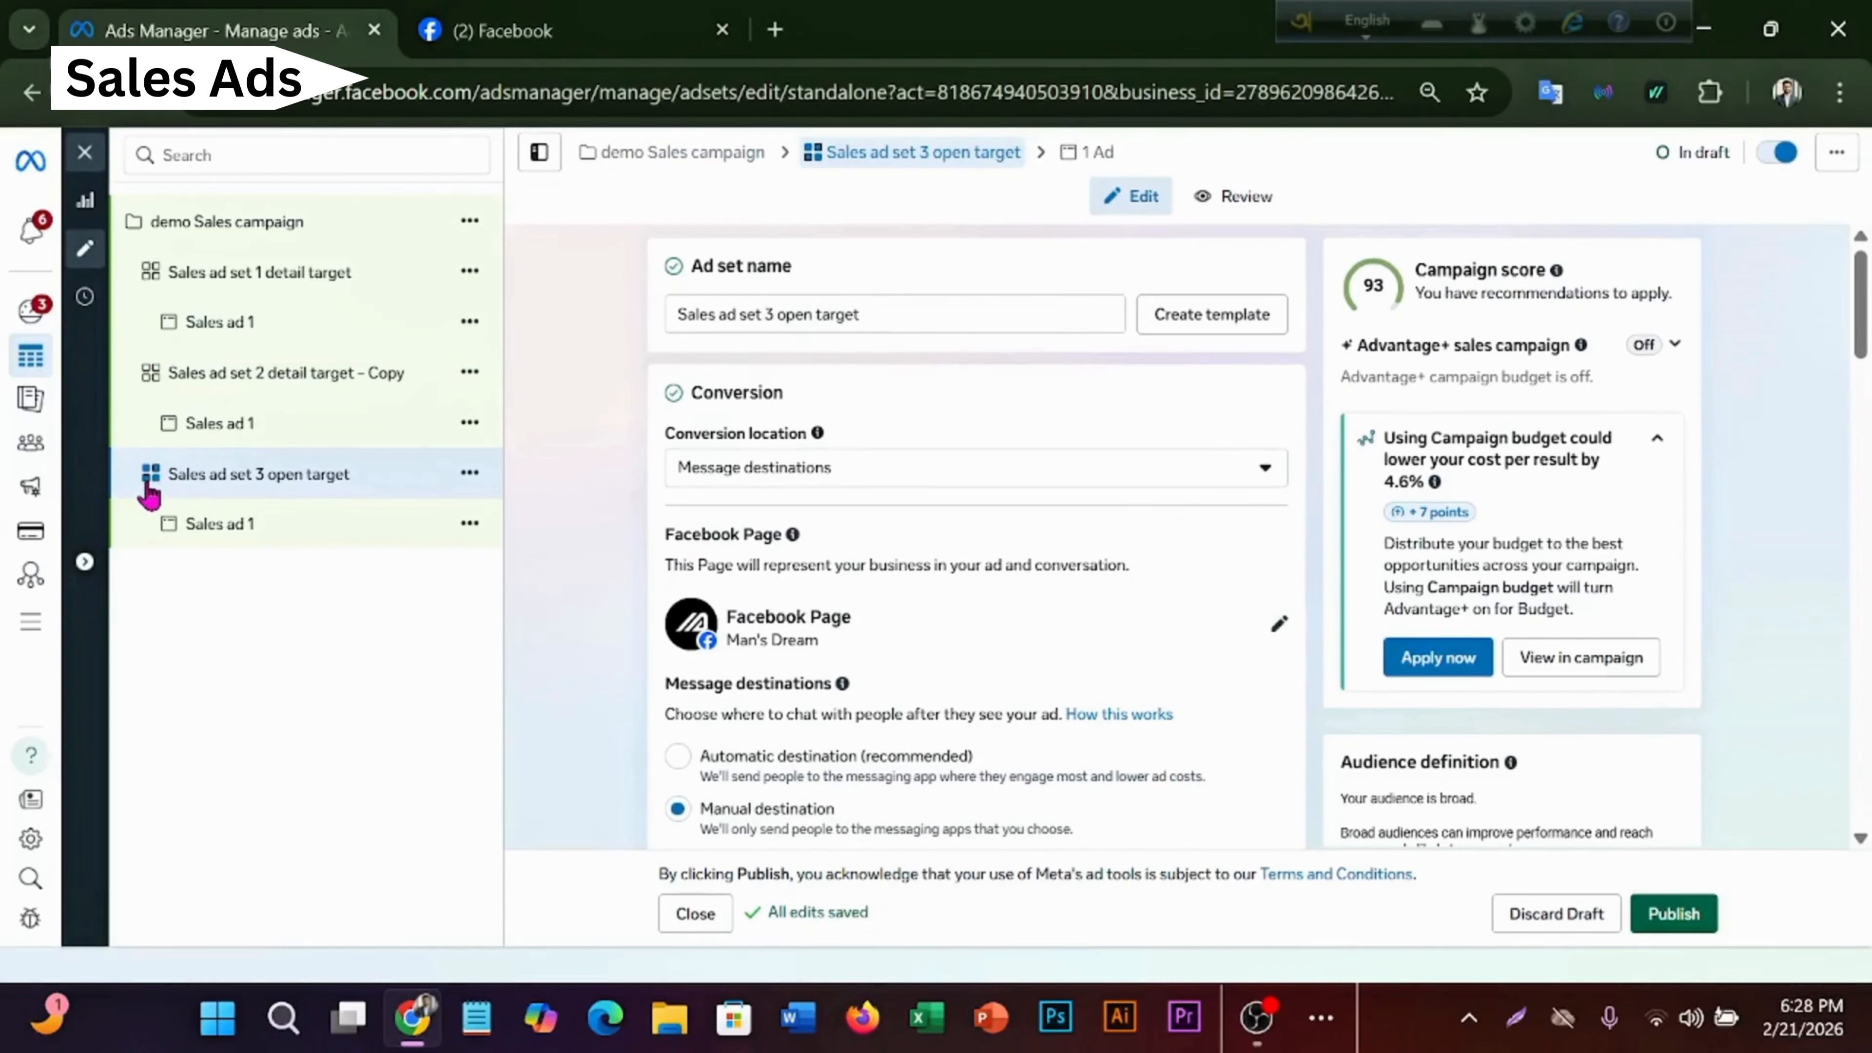
click(247, 225)
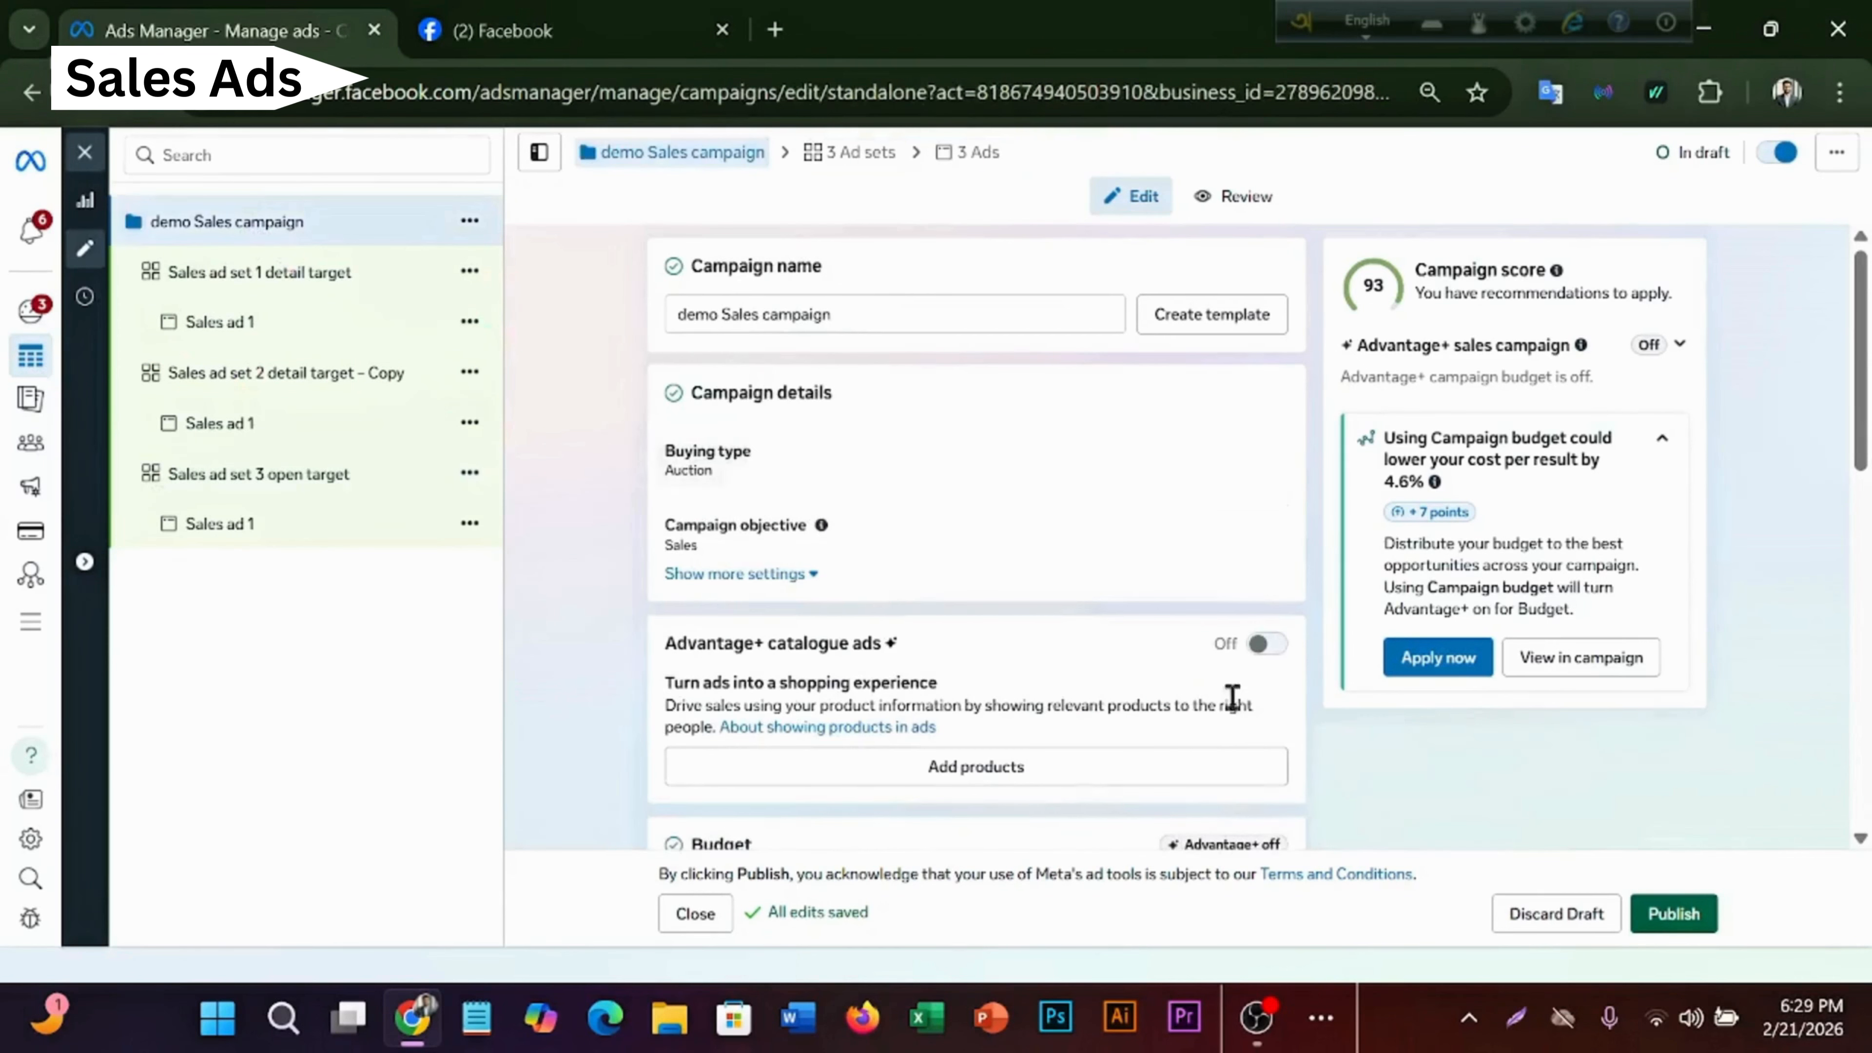
click(1701, 914)
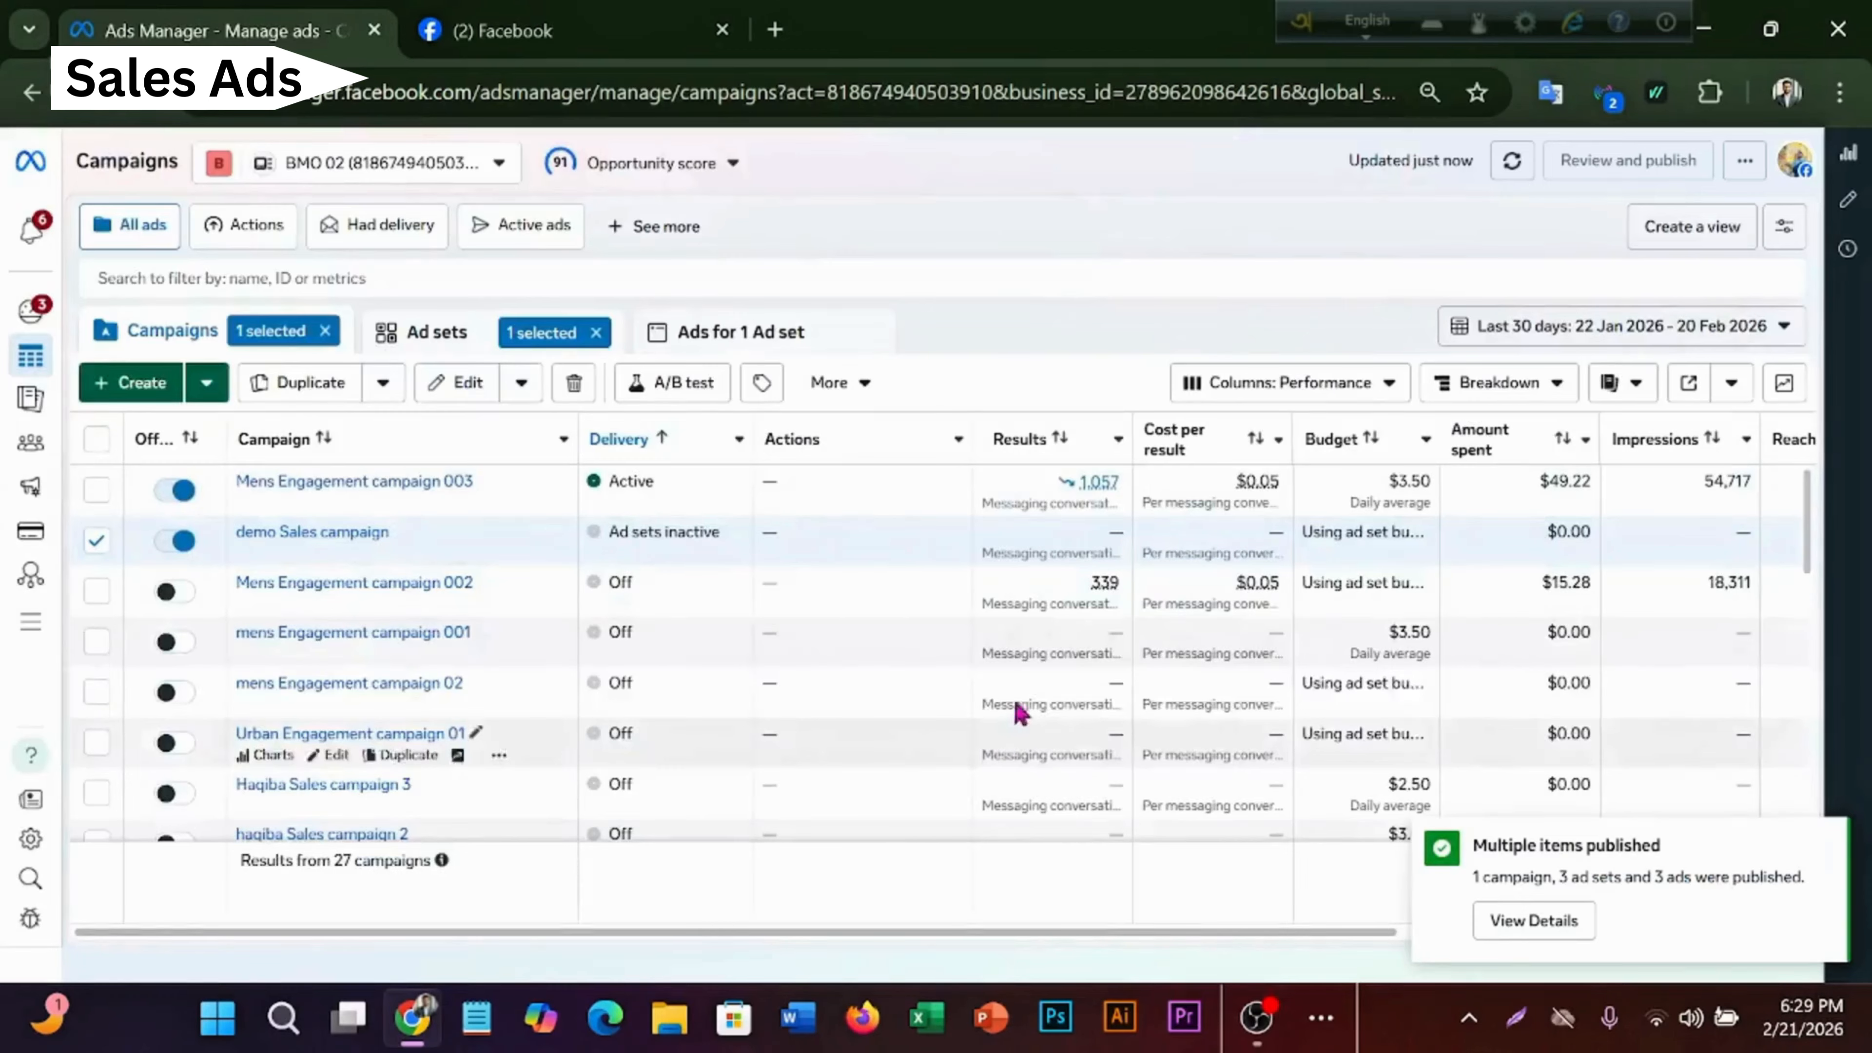
- Clear the existing campaign and ad set selections, and list only the ad sets belonging to demo Sales campaign
click(436, 332)
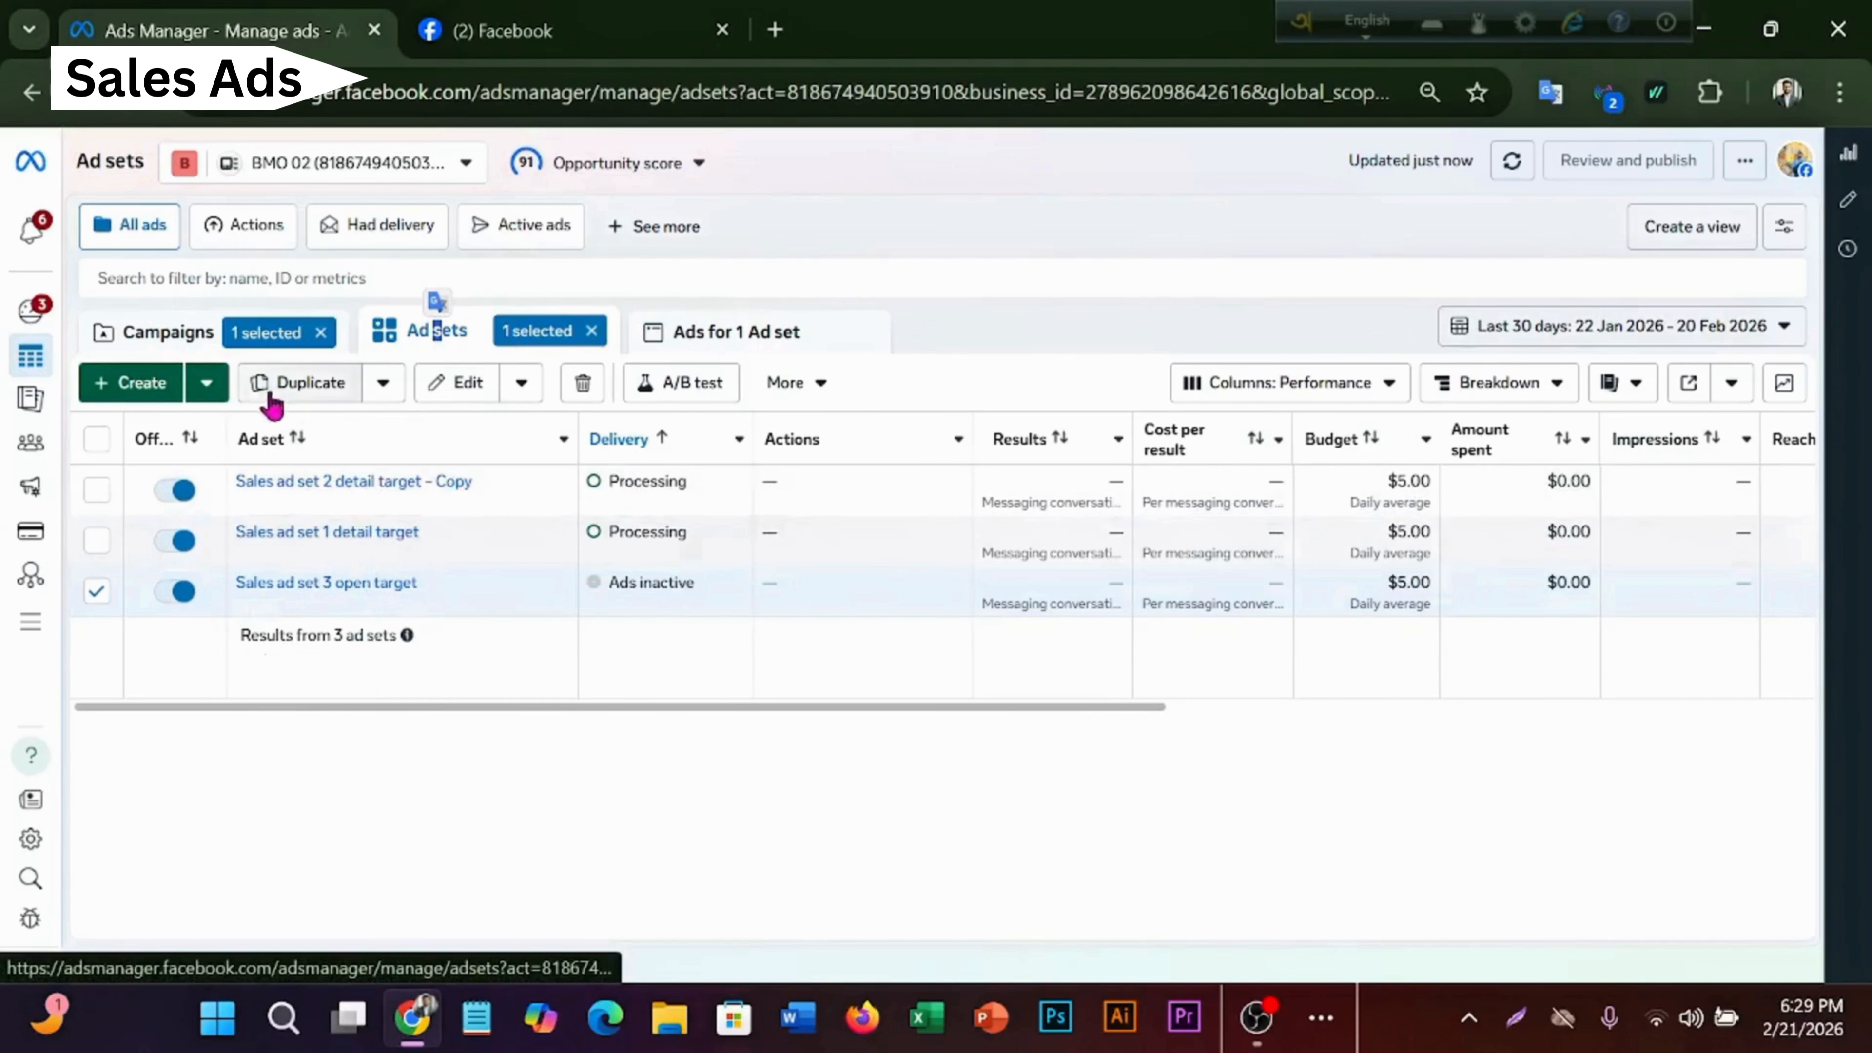
click(328, 334)
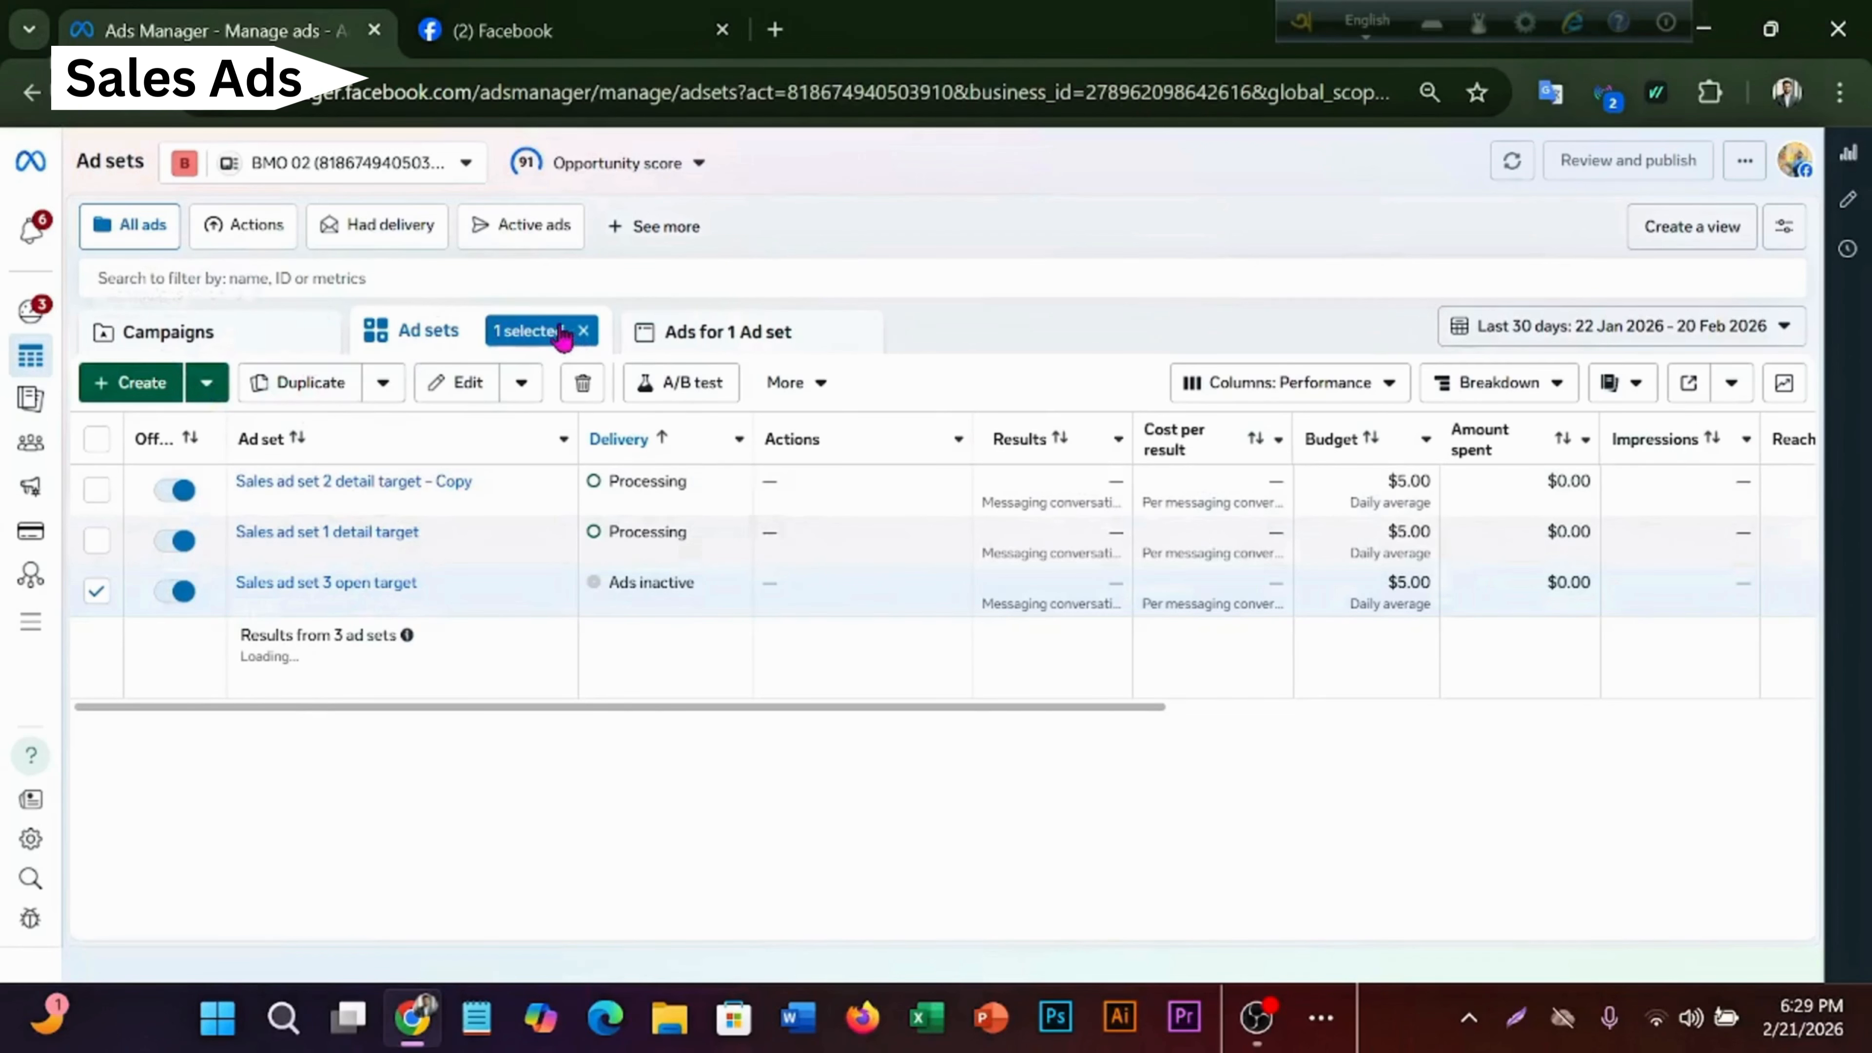
click(583, 332)
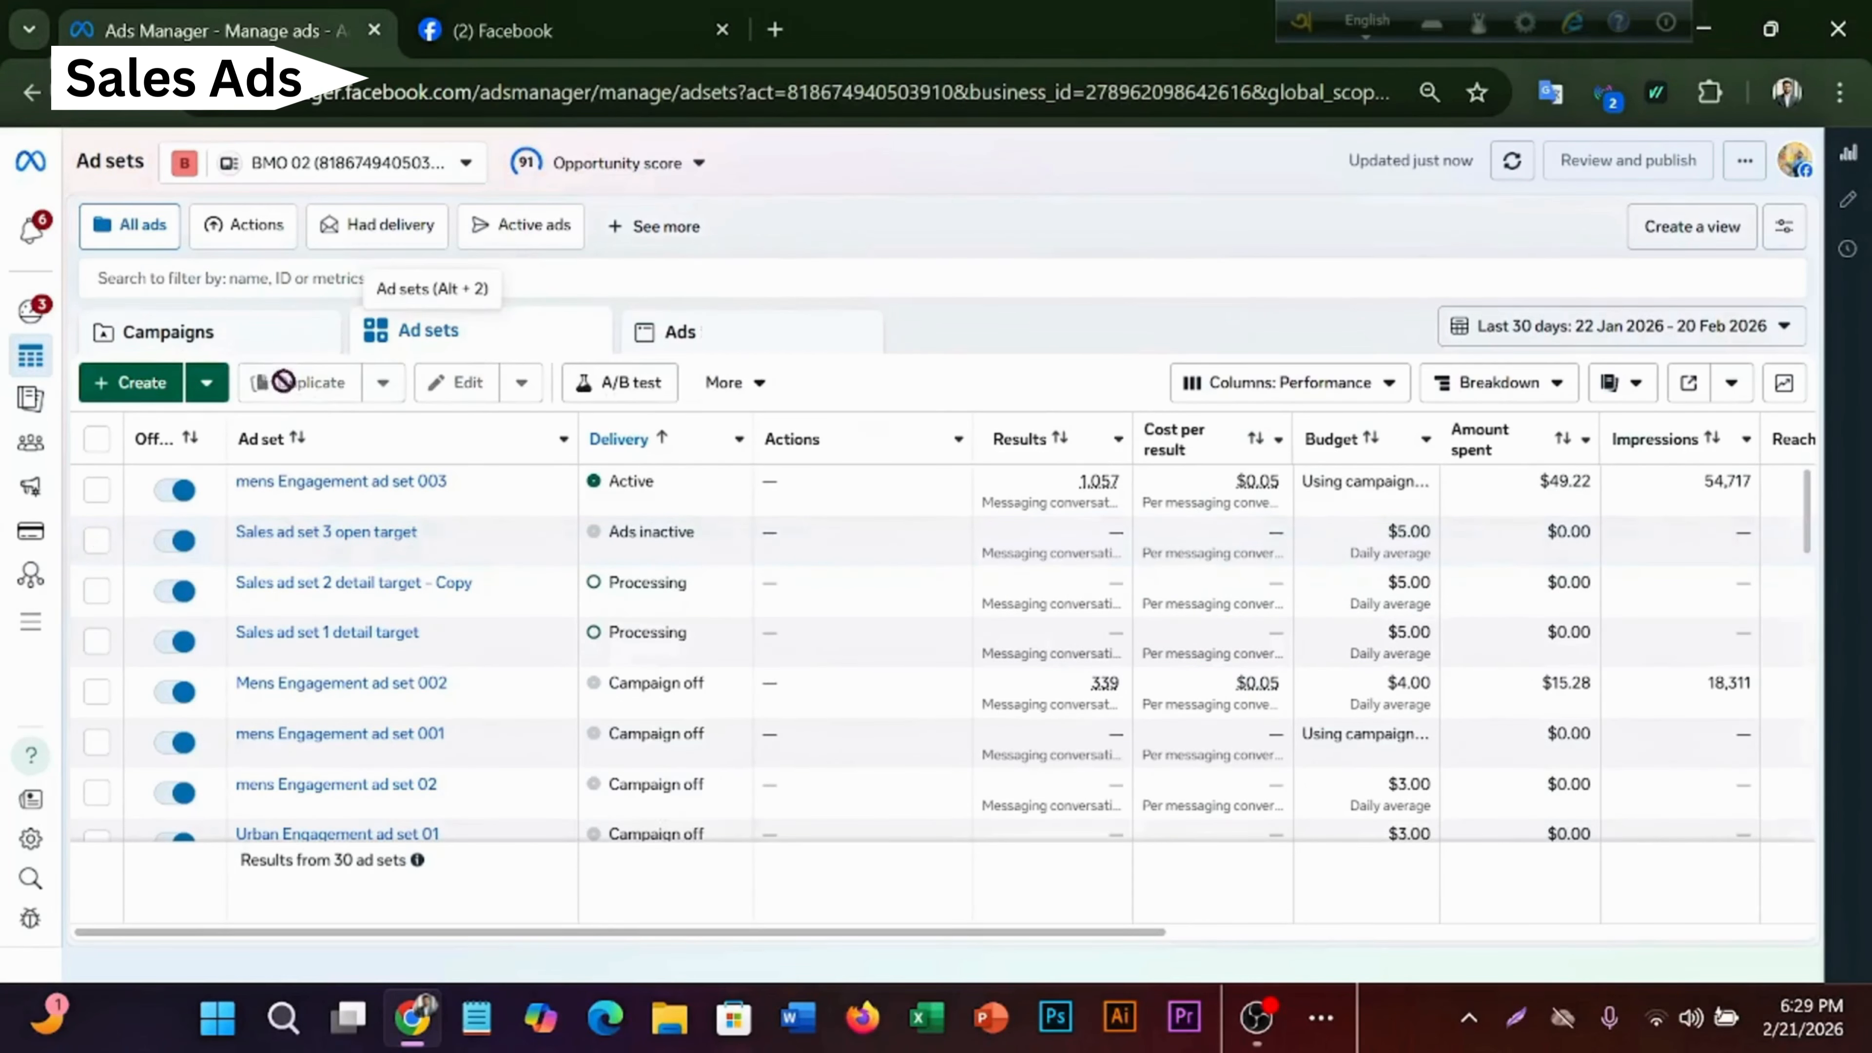
click(270, 347)
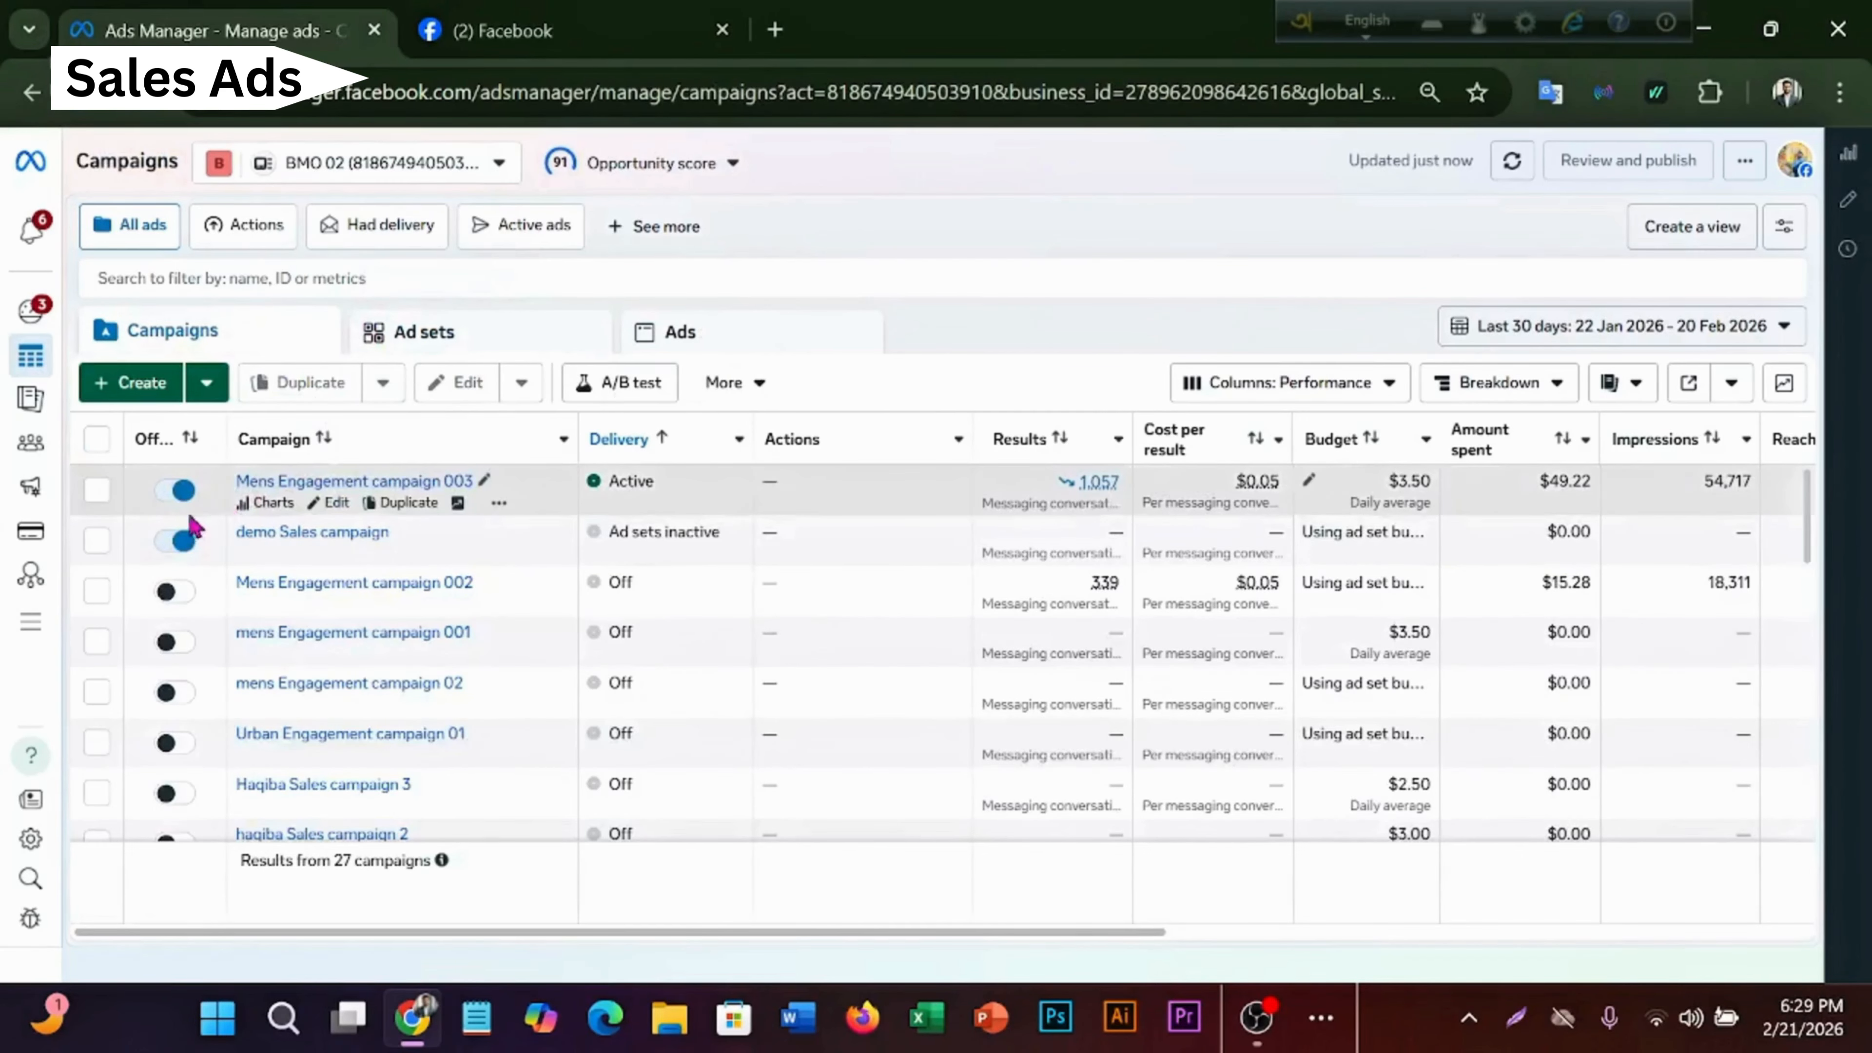
click(95, 542)
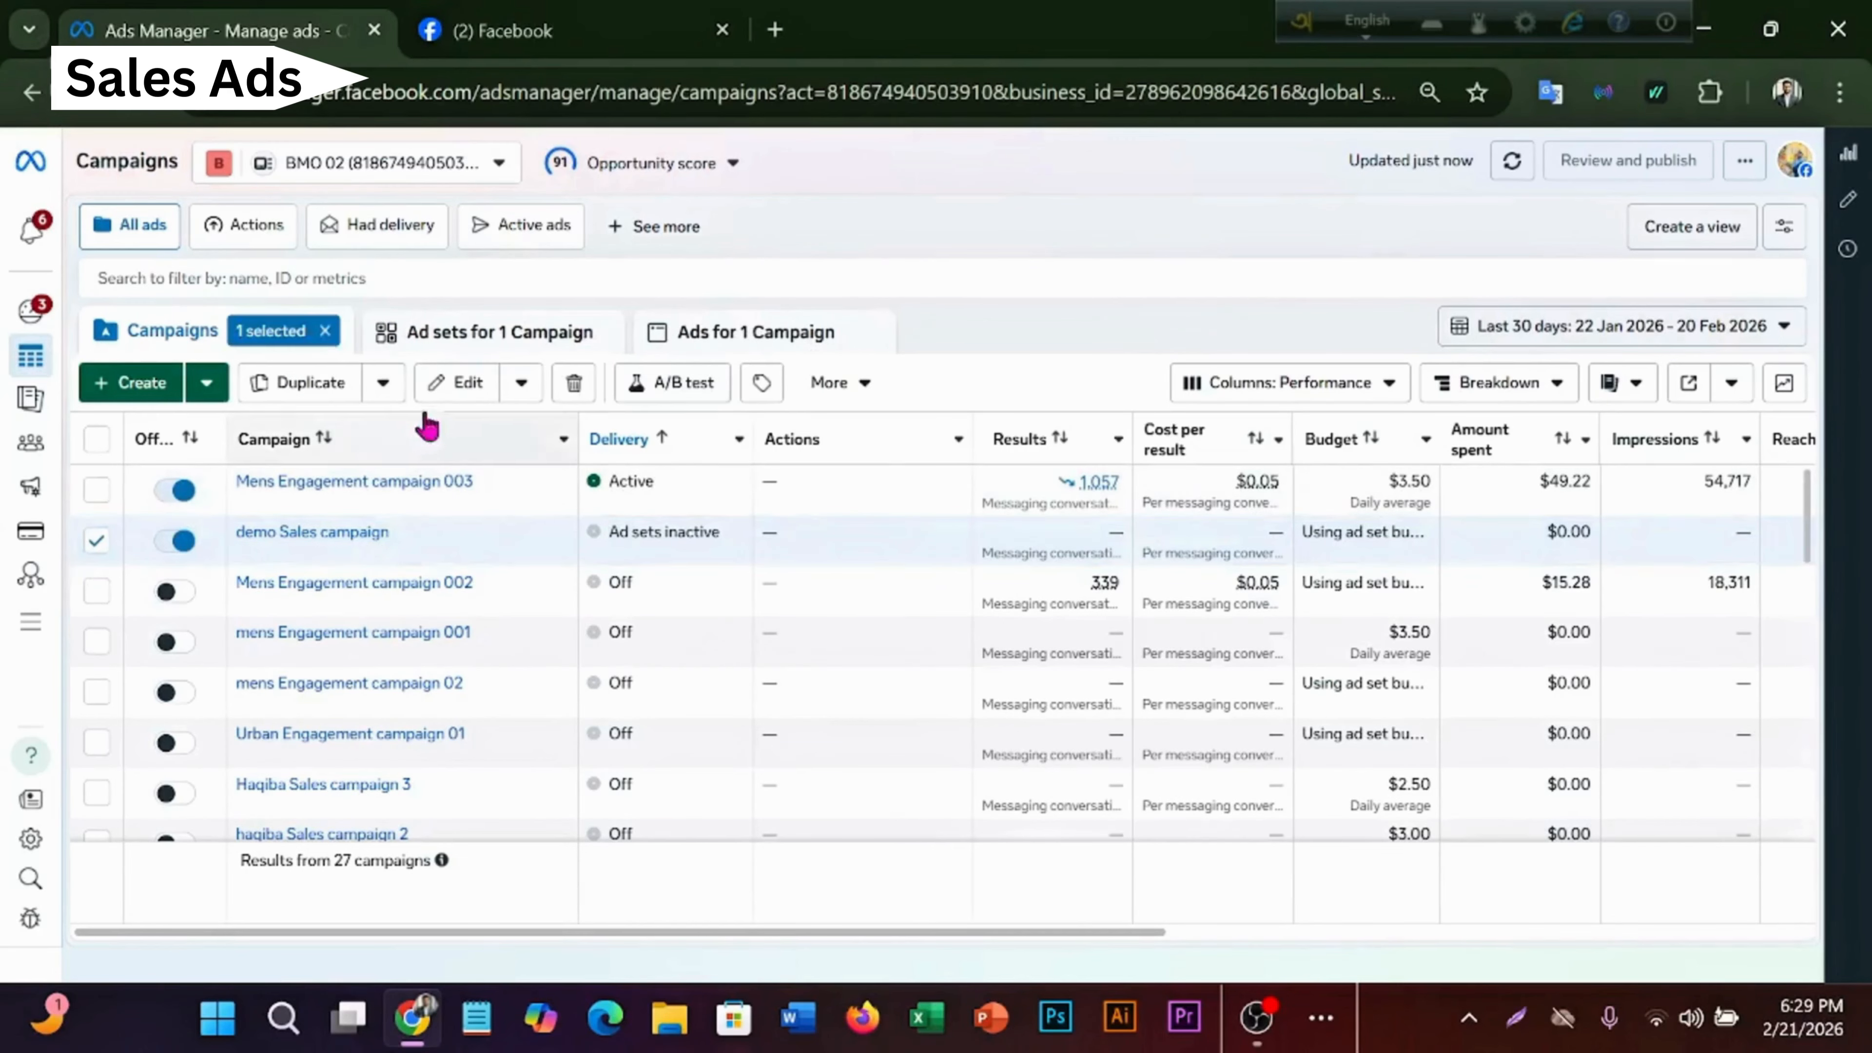
click(483, 336)
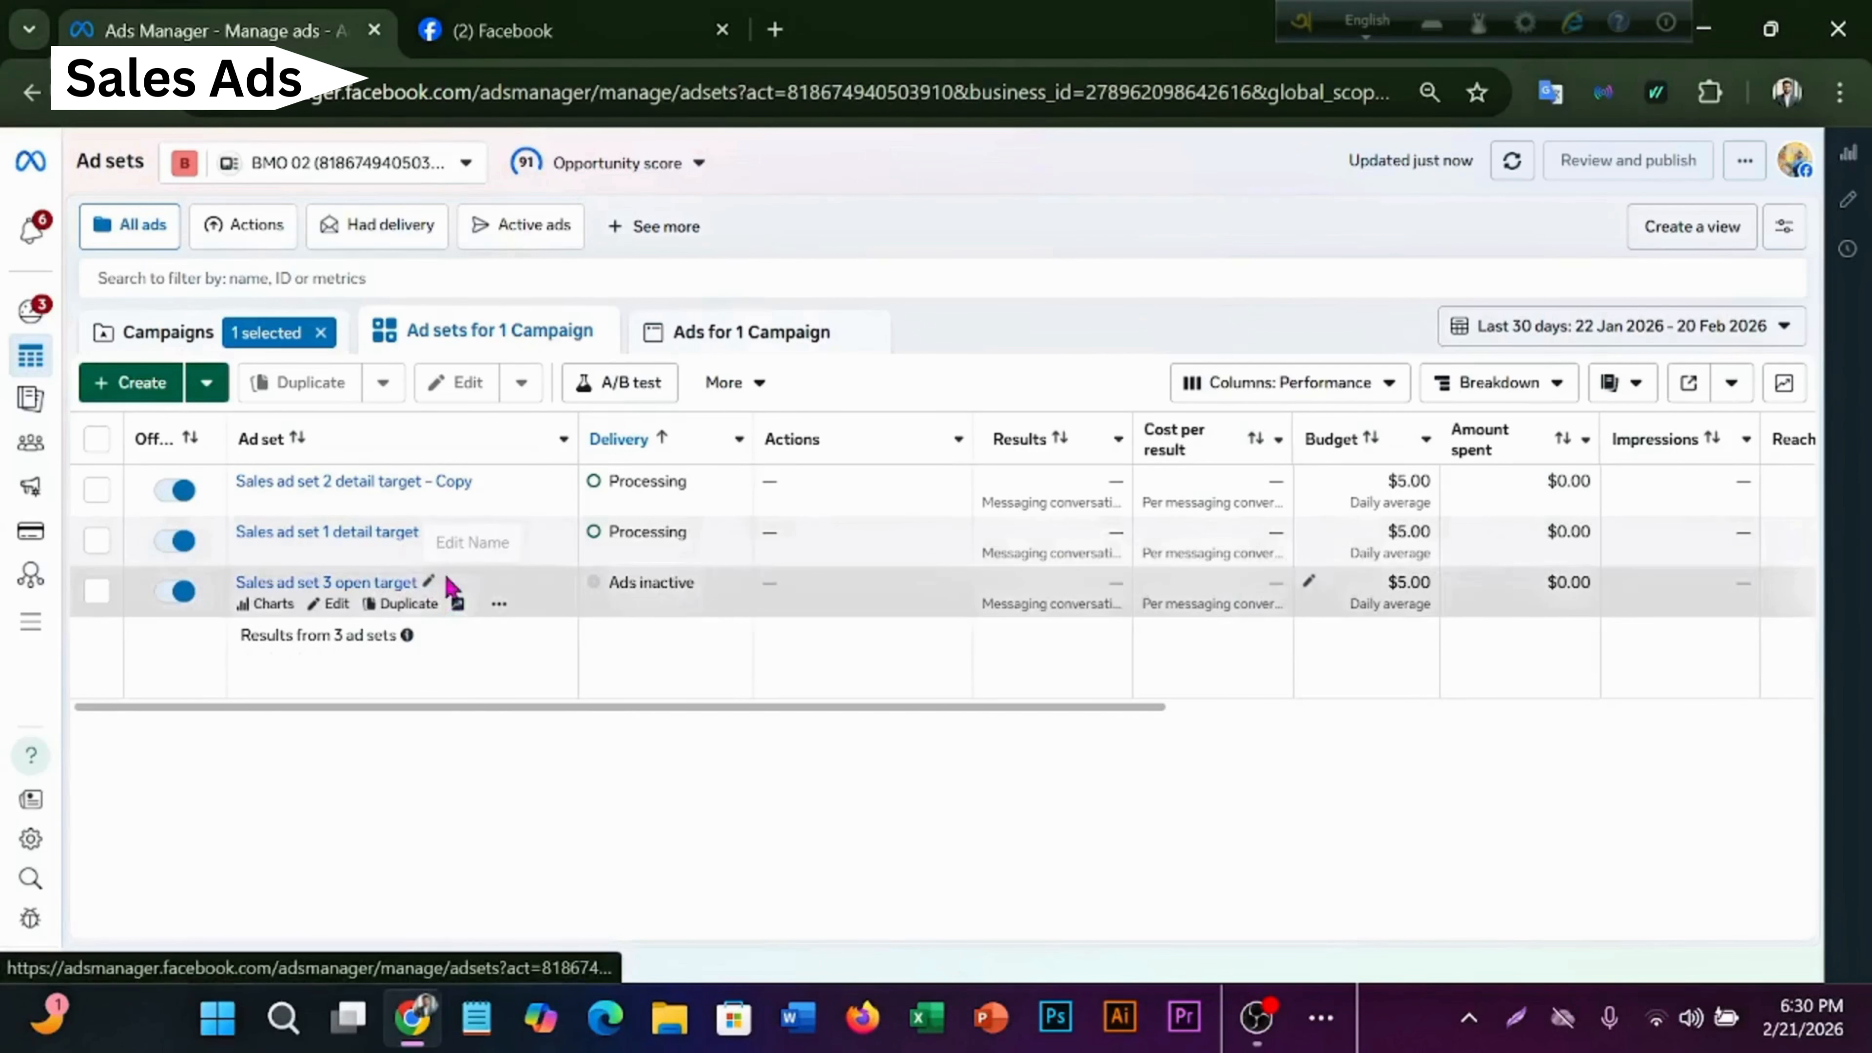
- Turn off Sales ad set 3 open target in its editor, view its ad, and return to the ad set list
click(339, 606)
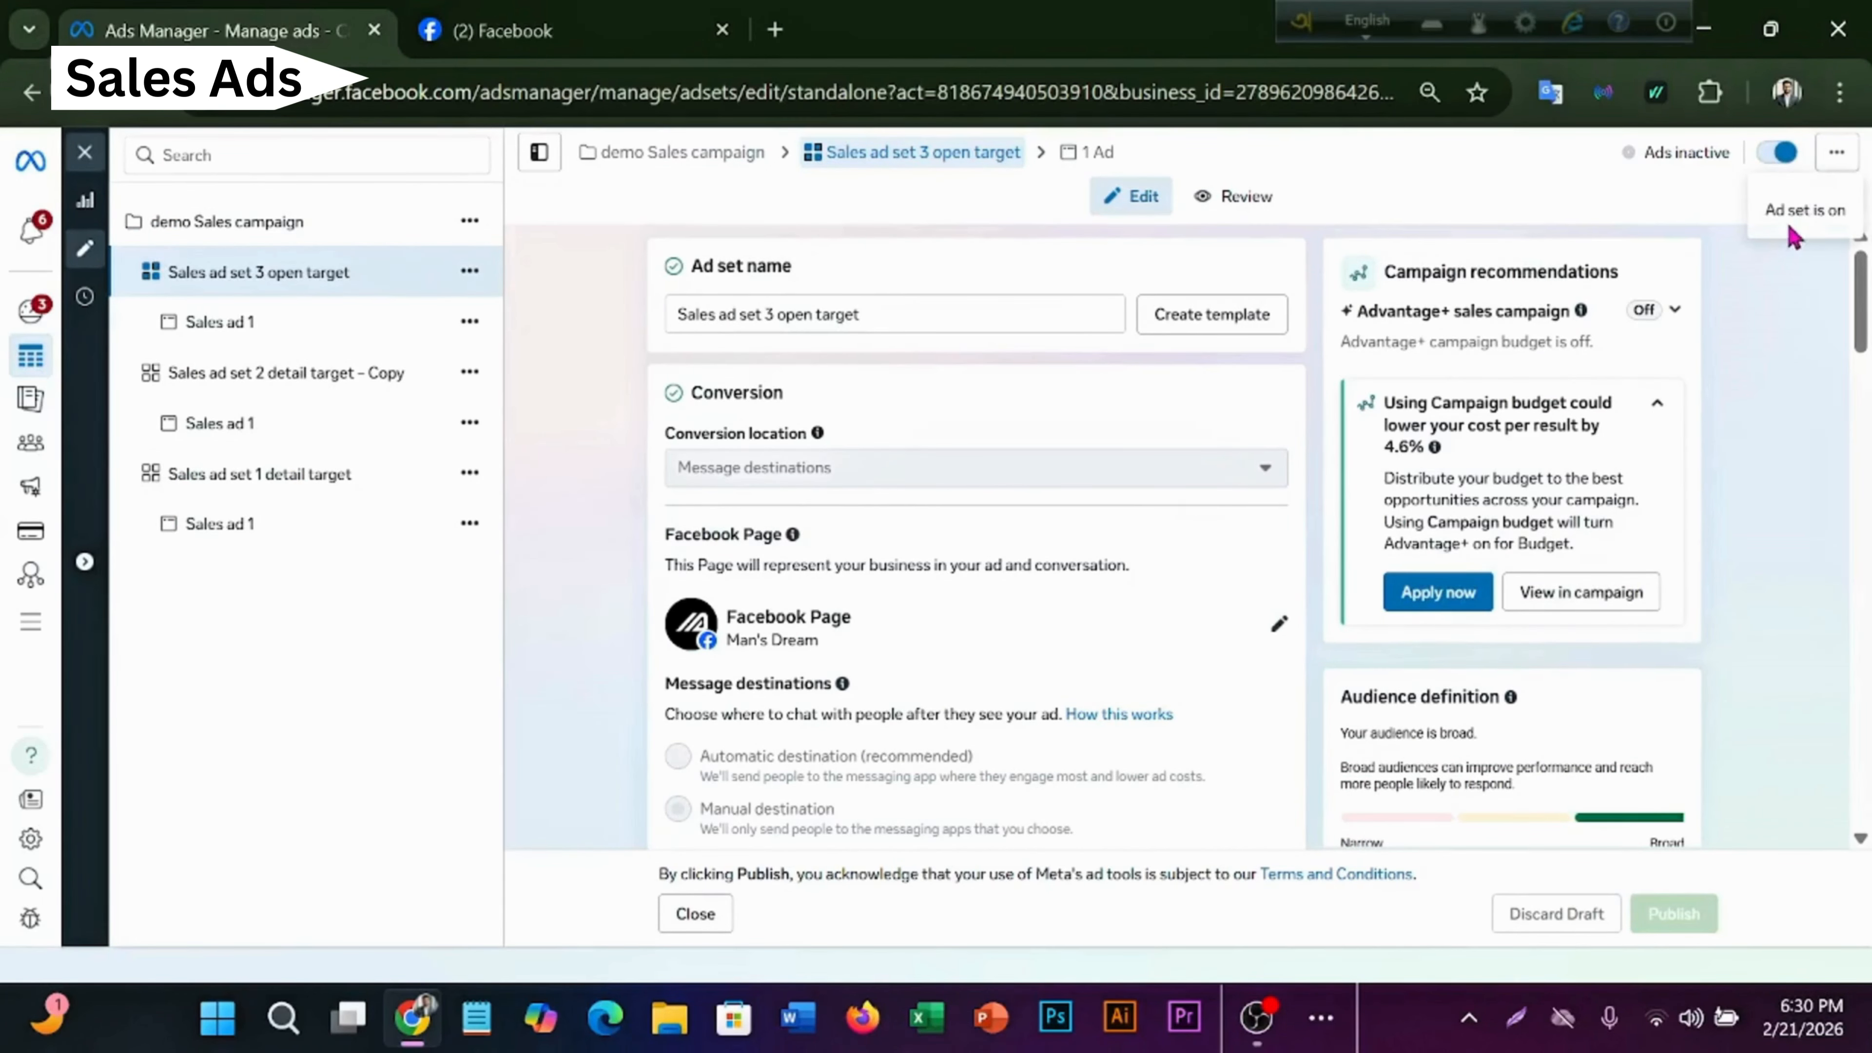
click(1782, 154)
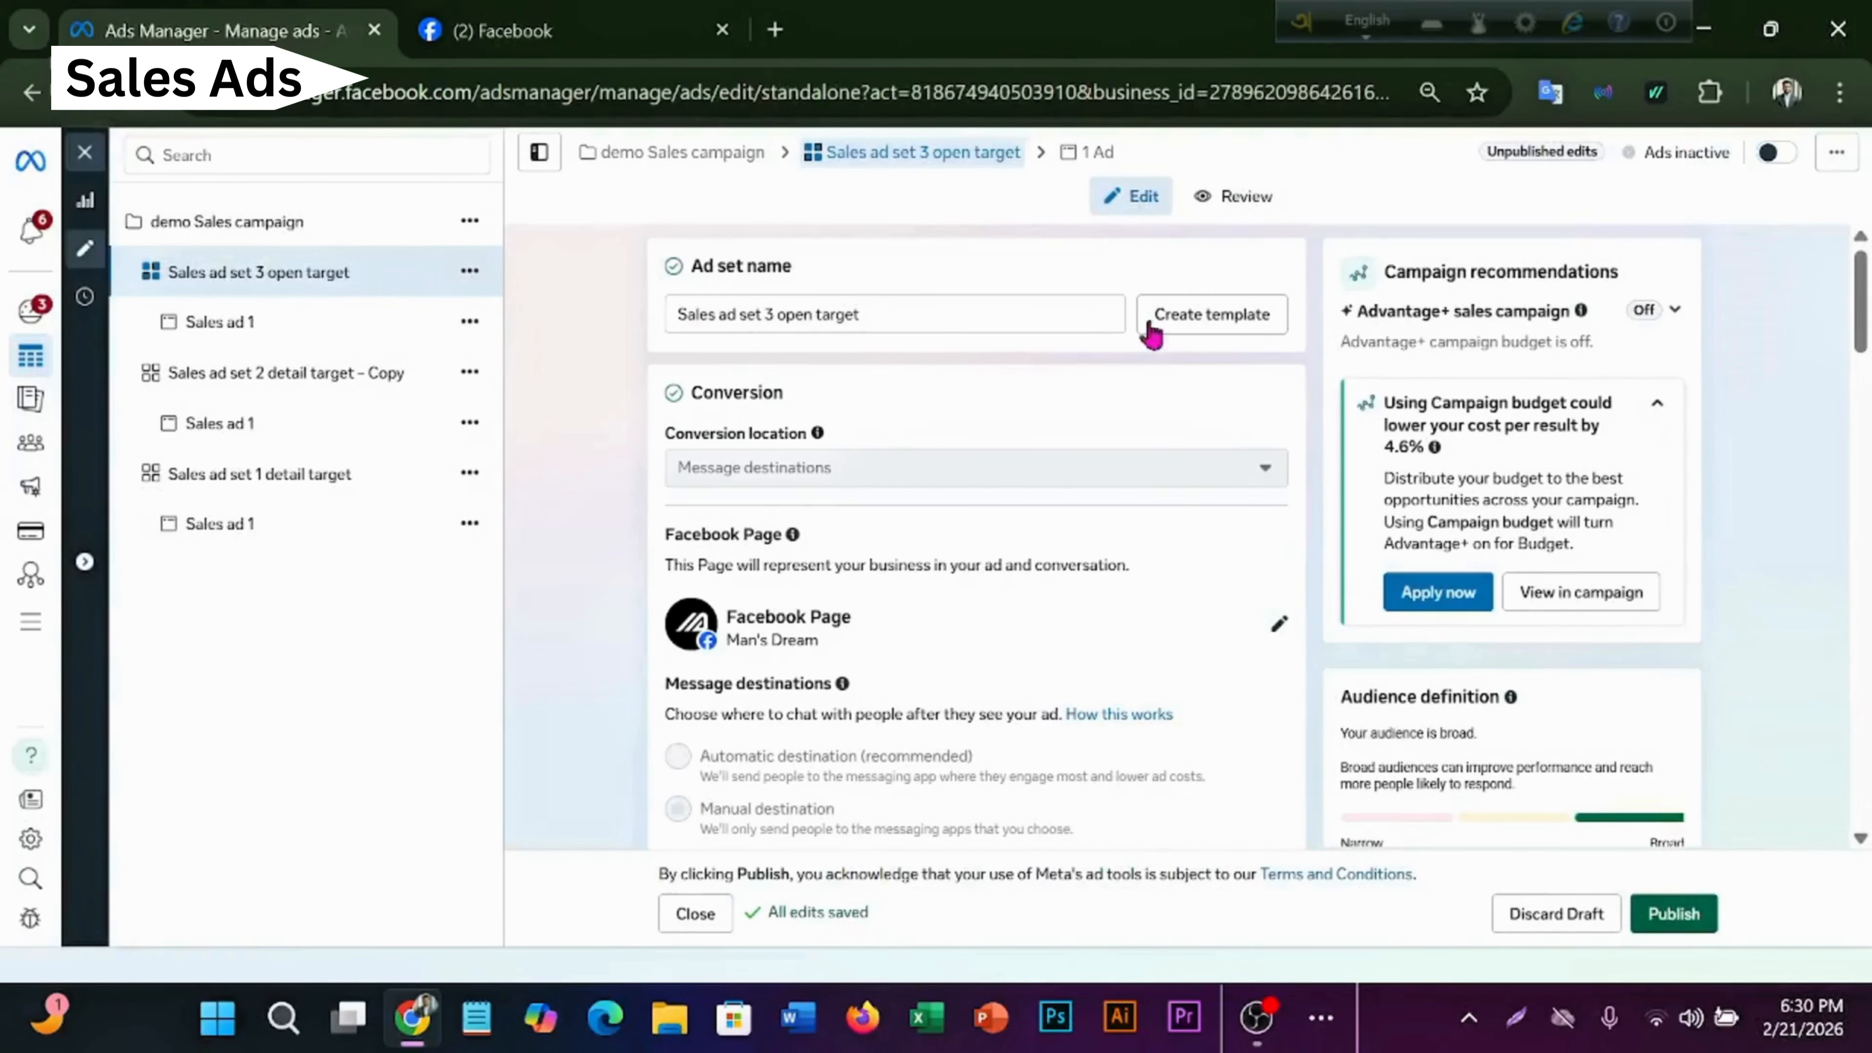
click(1783, 153)
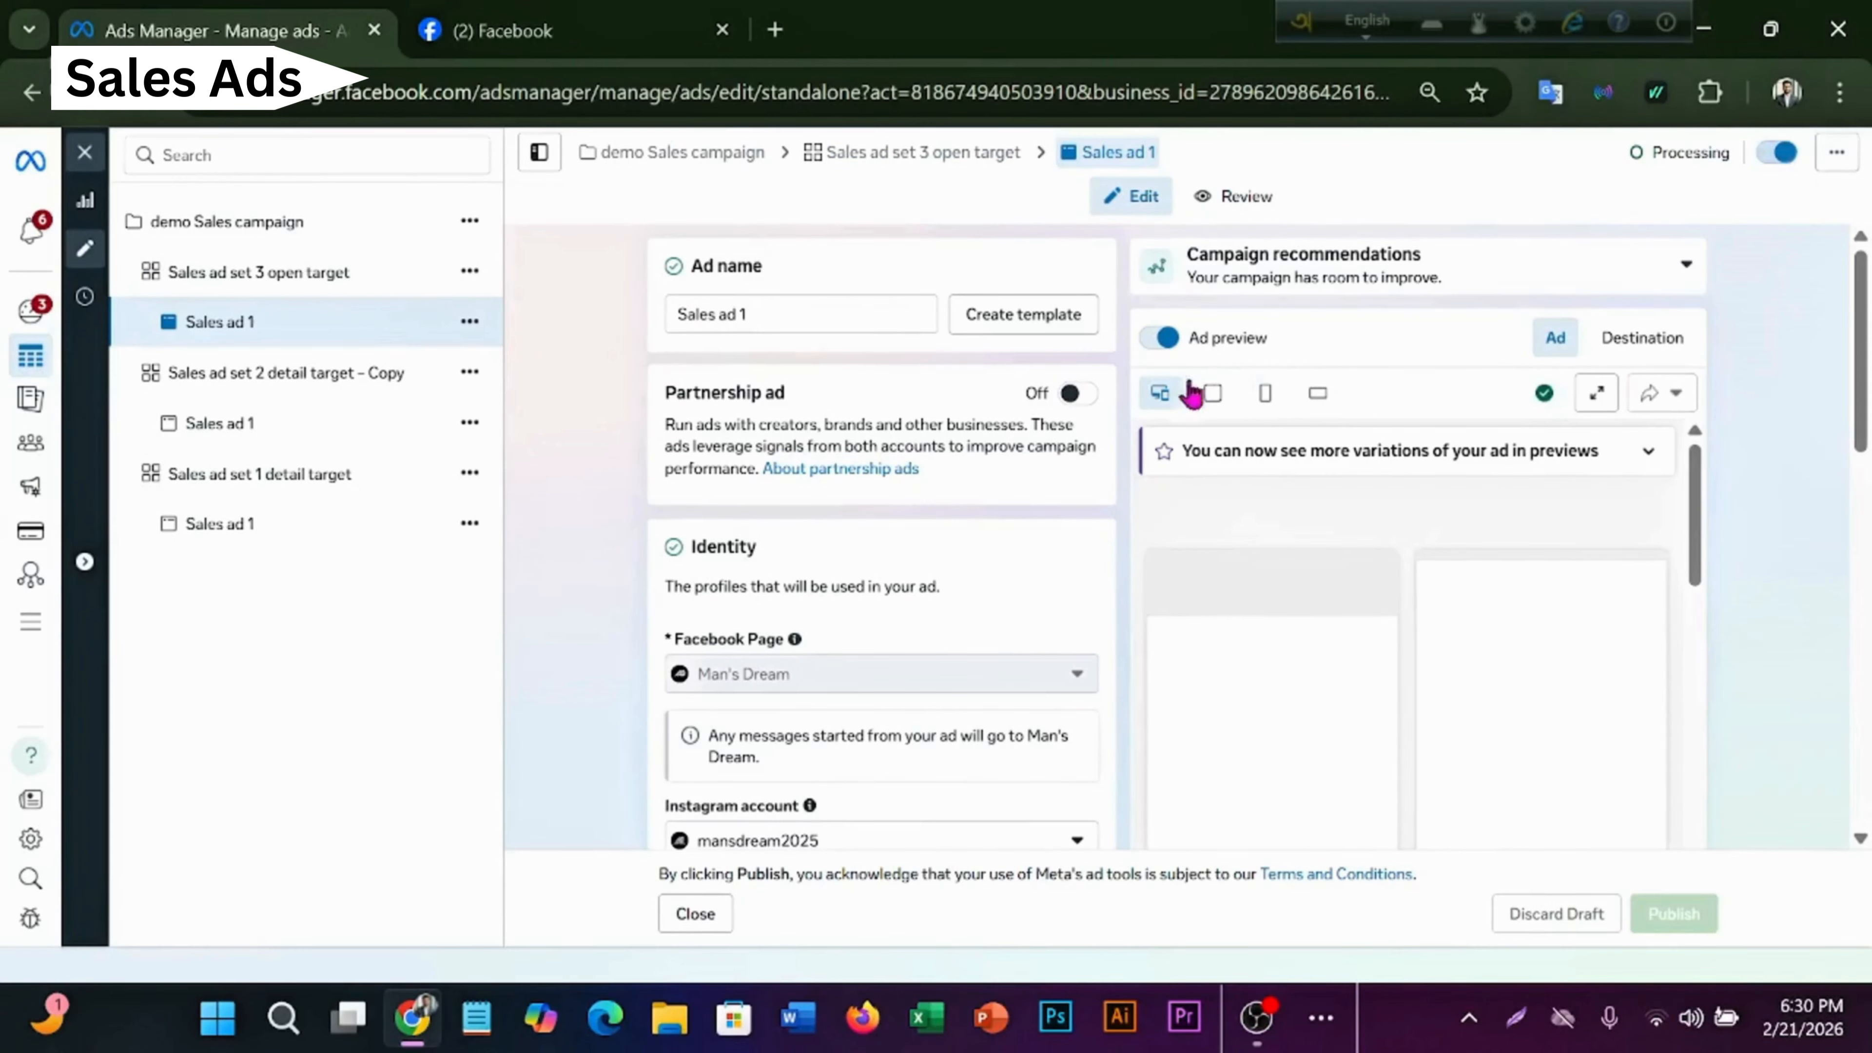
click(30, 92)
click(30, 92)
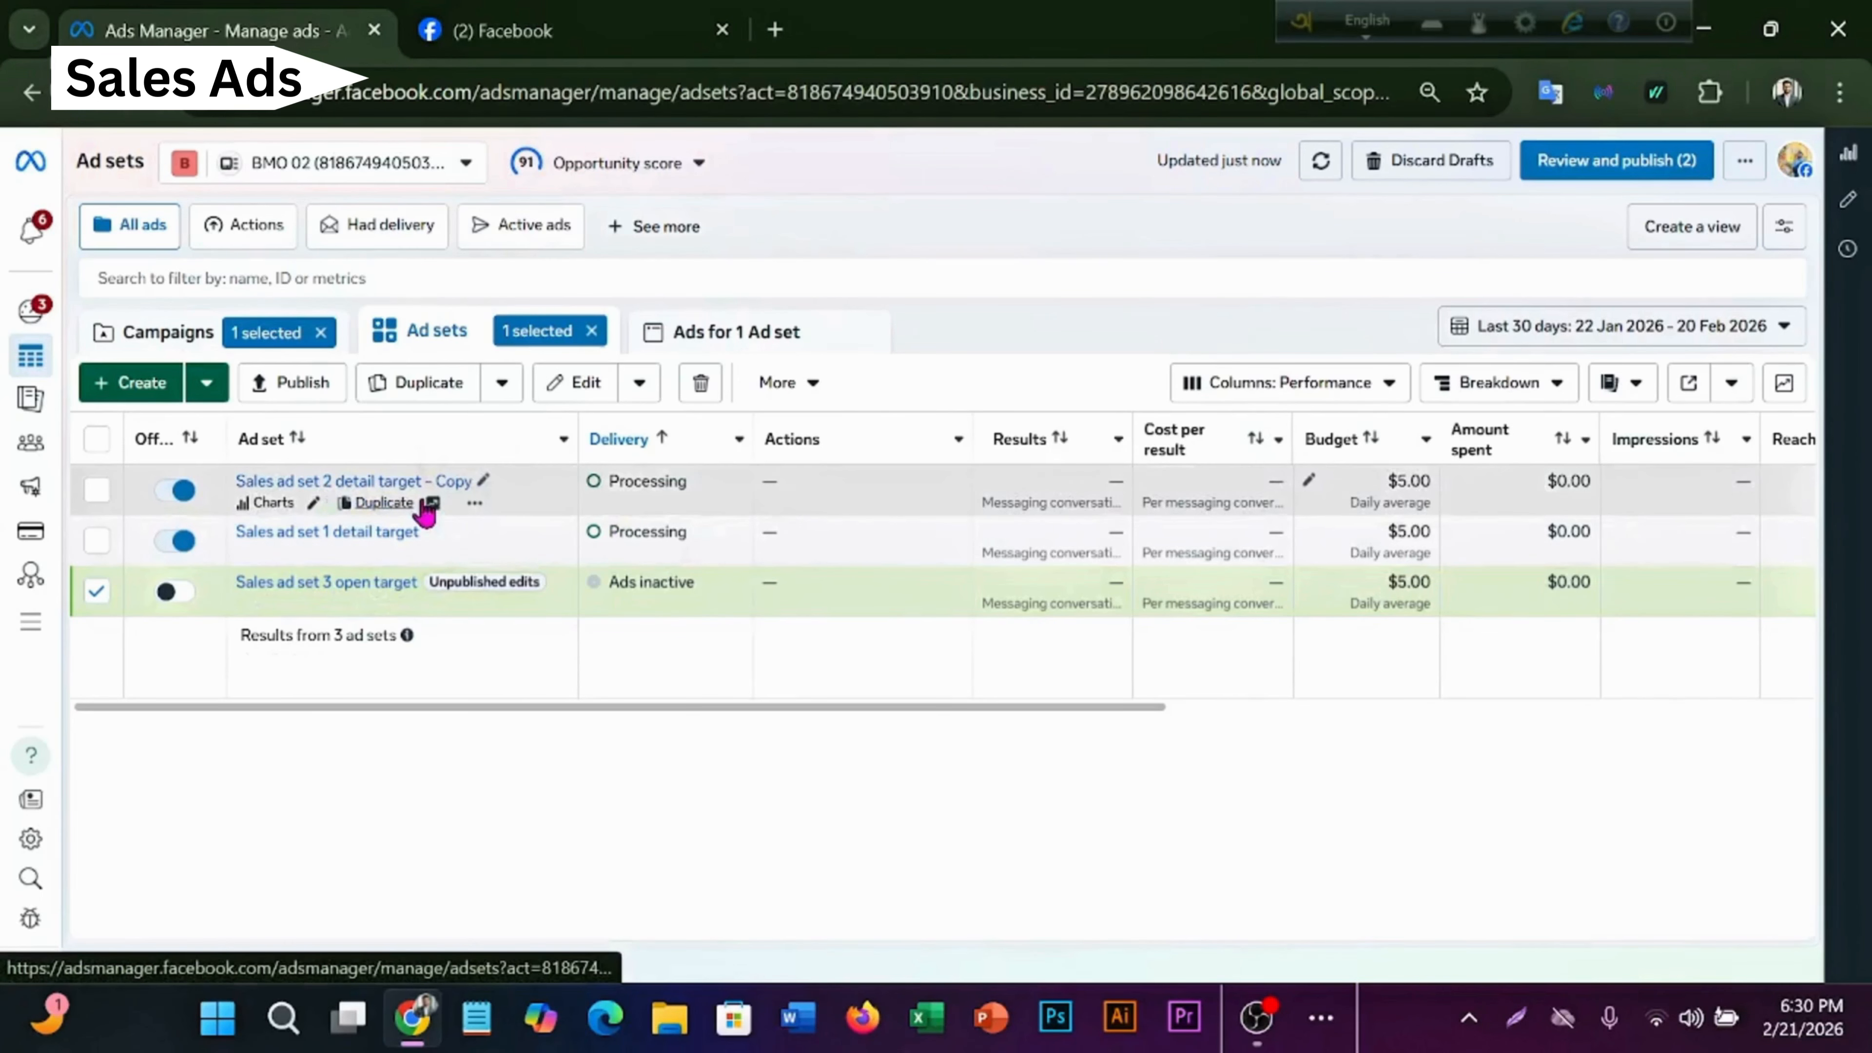
- Turn off Sales ad set 1 detail target and Sales ad set 2 detail target – Copy, and turn off demo Sales campaign
click(309, 512)
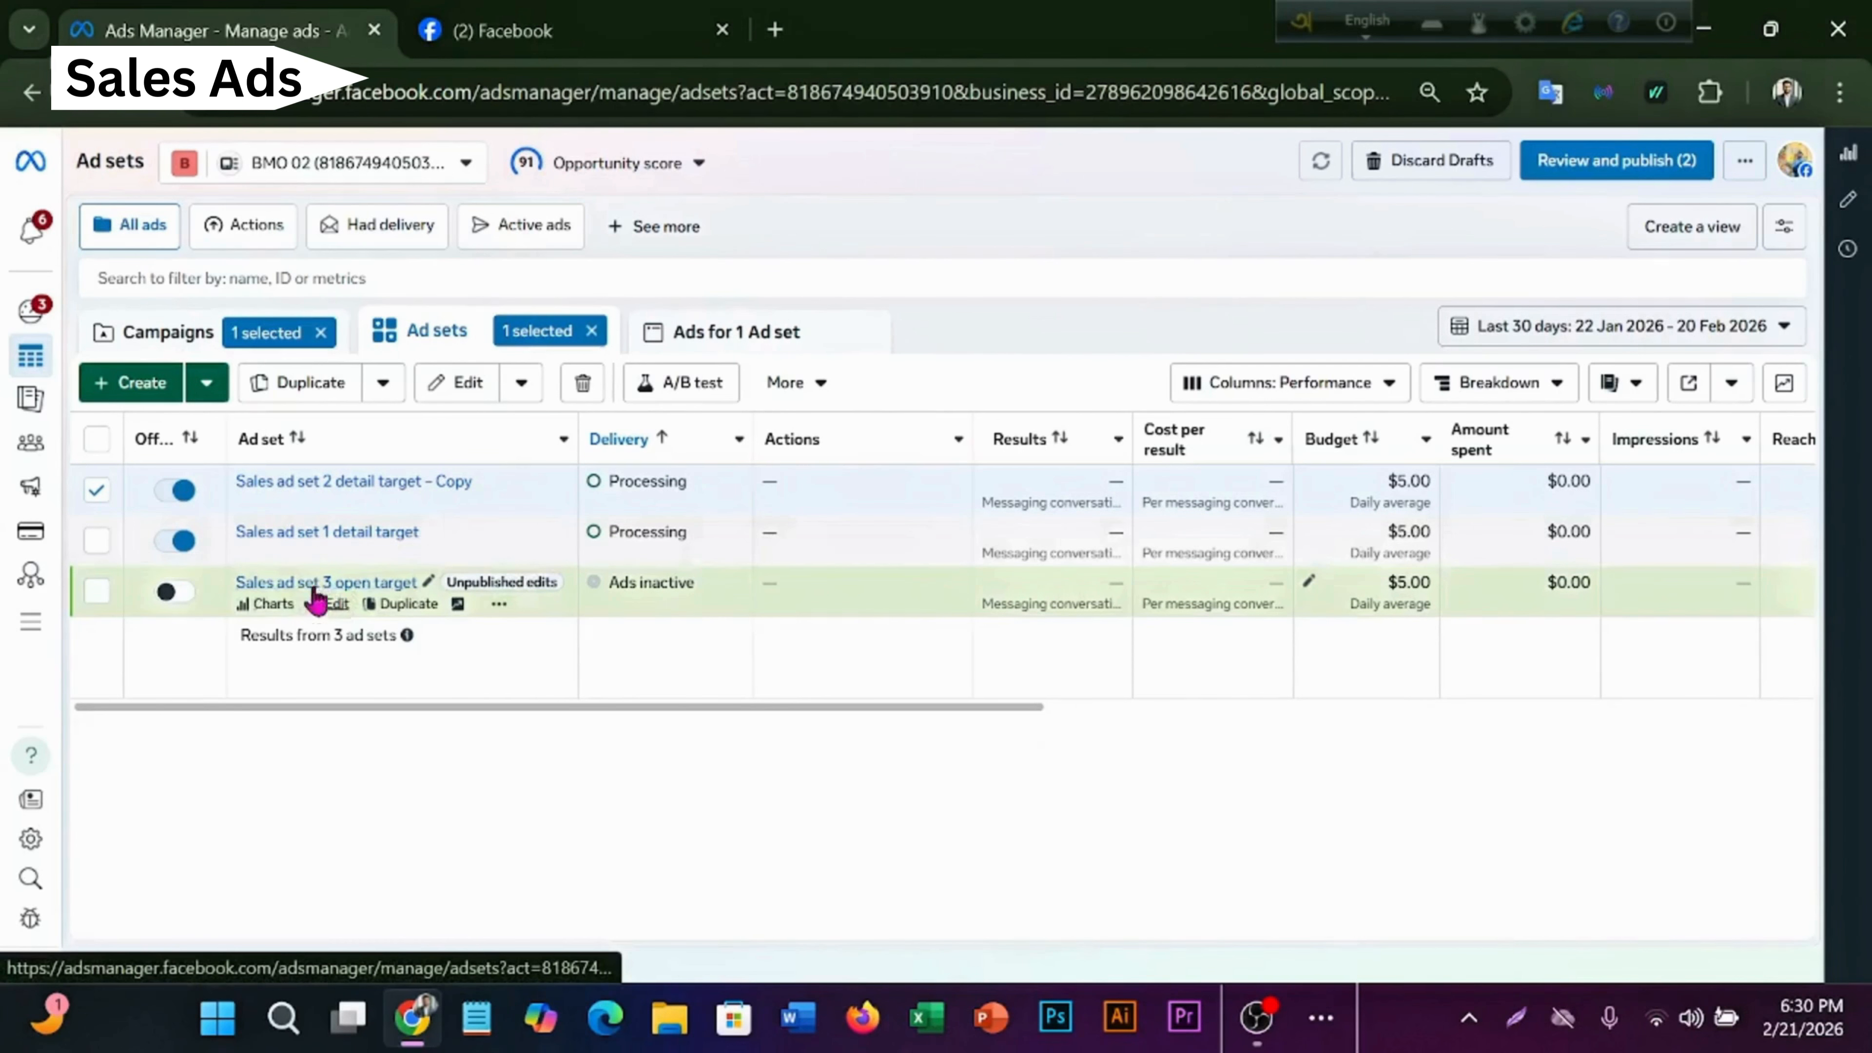
click(185, 544)
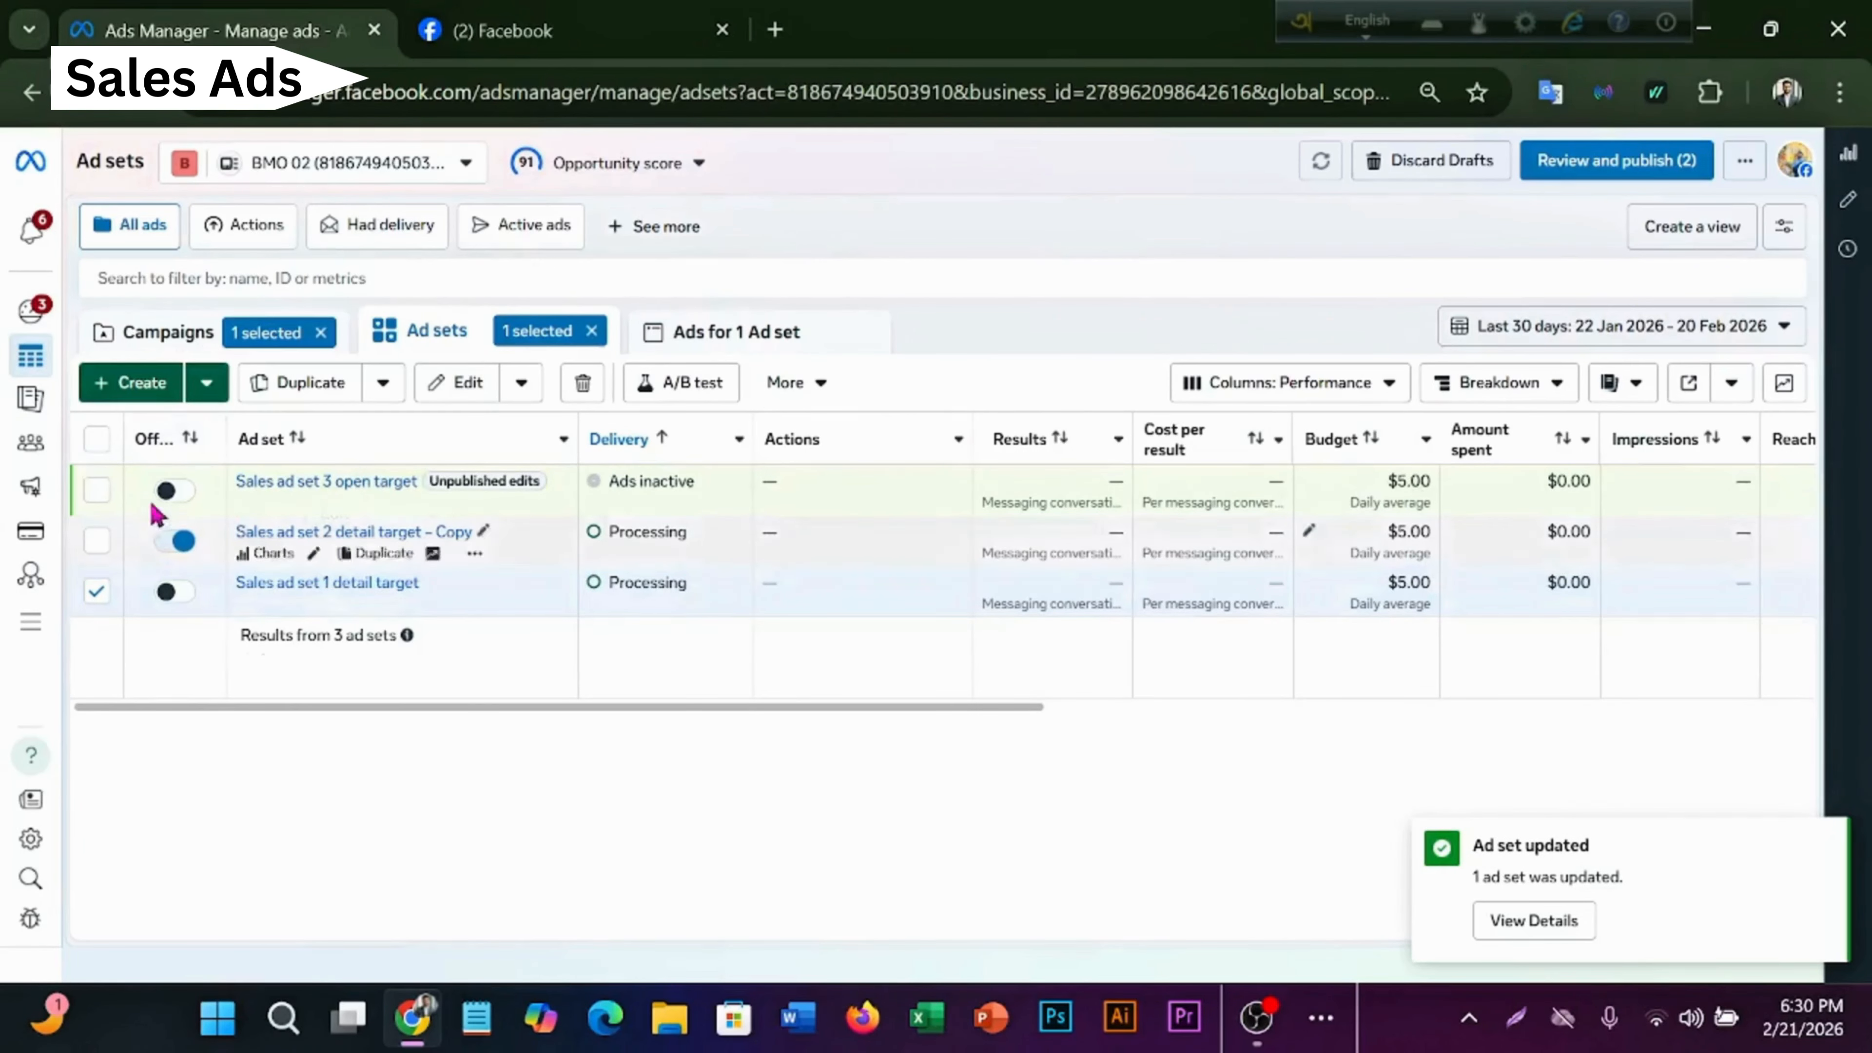
click(191, 550)
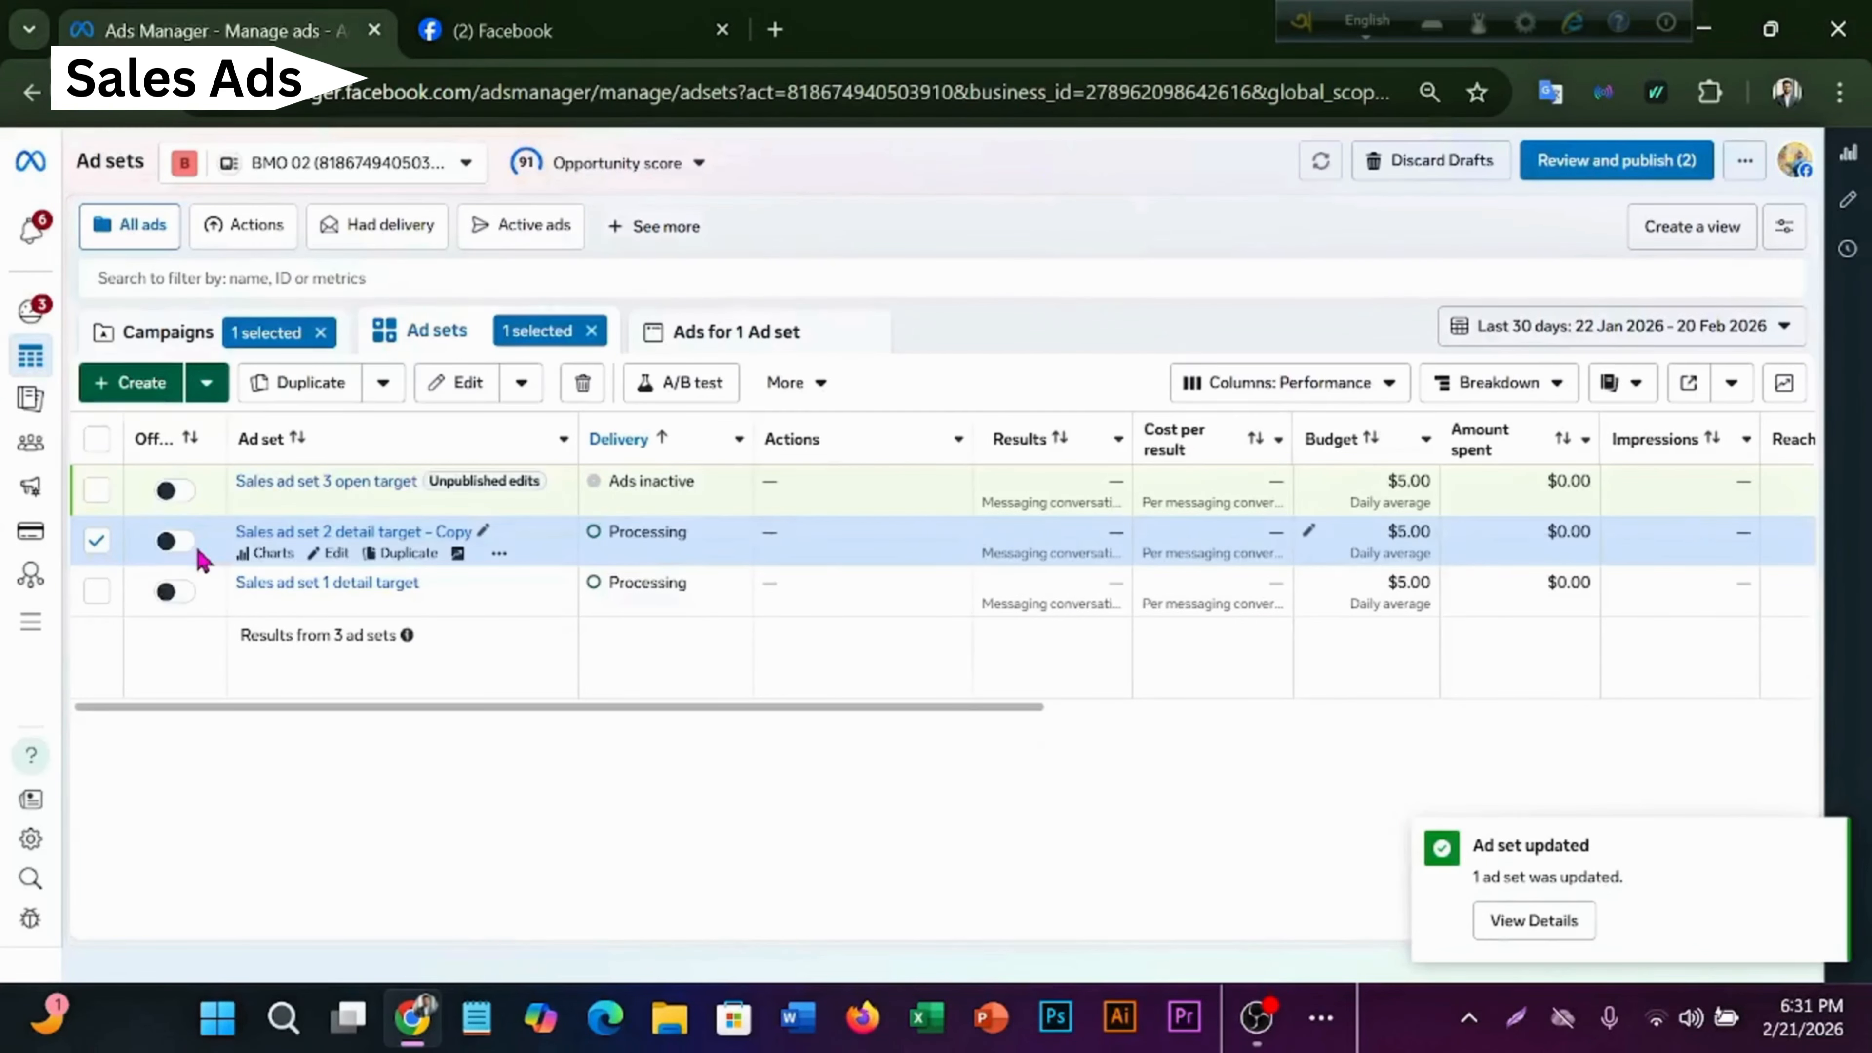
click(167, 336)
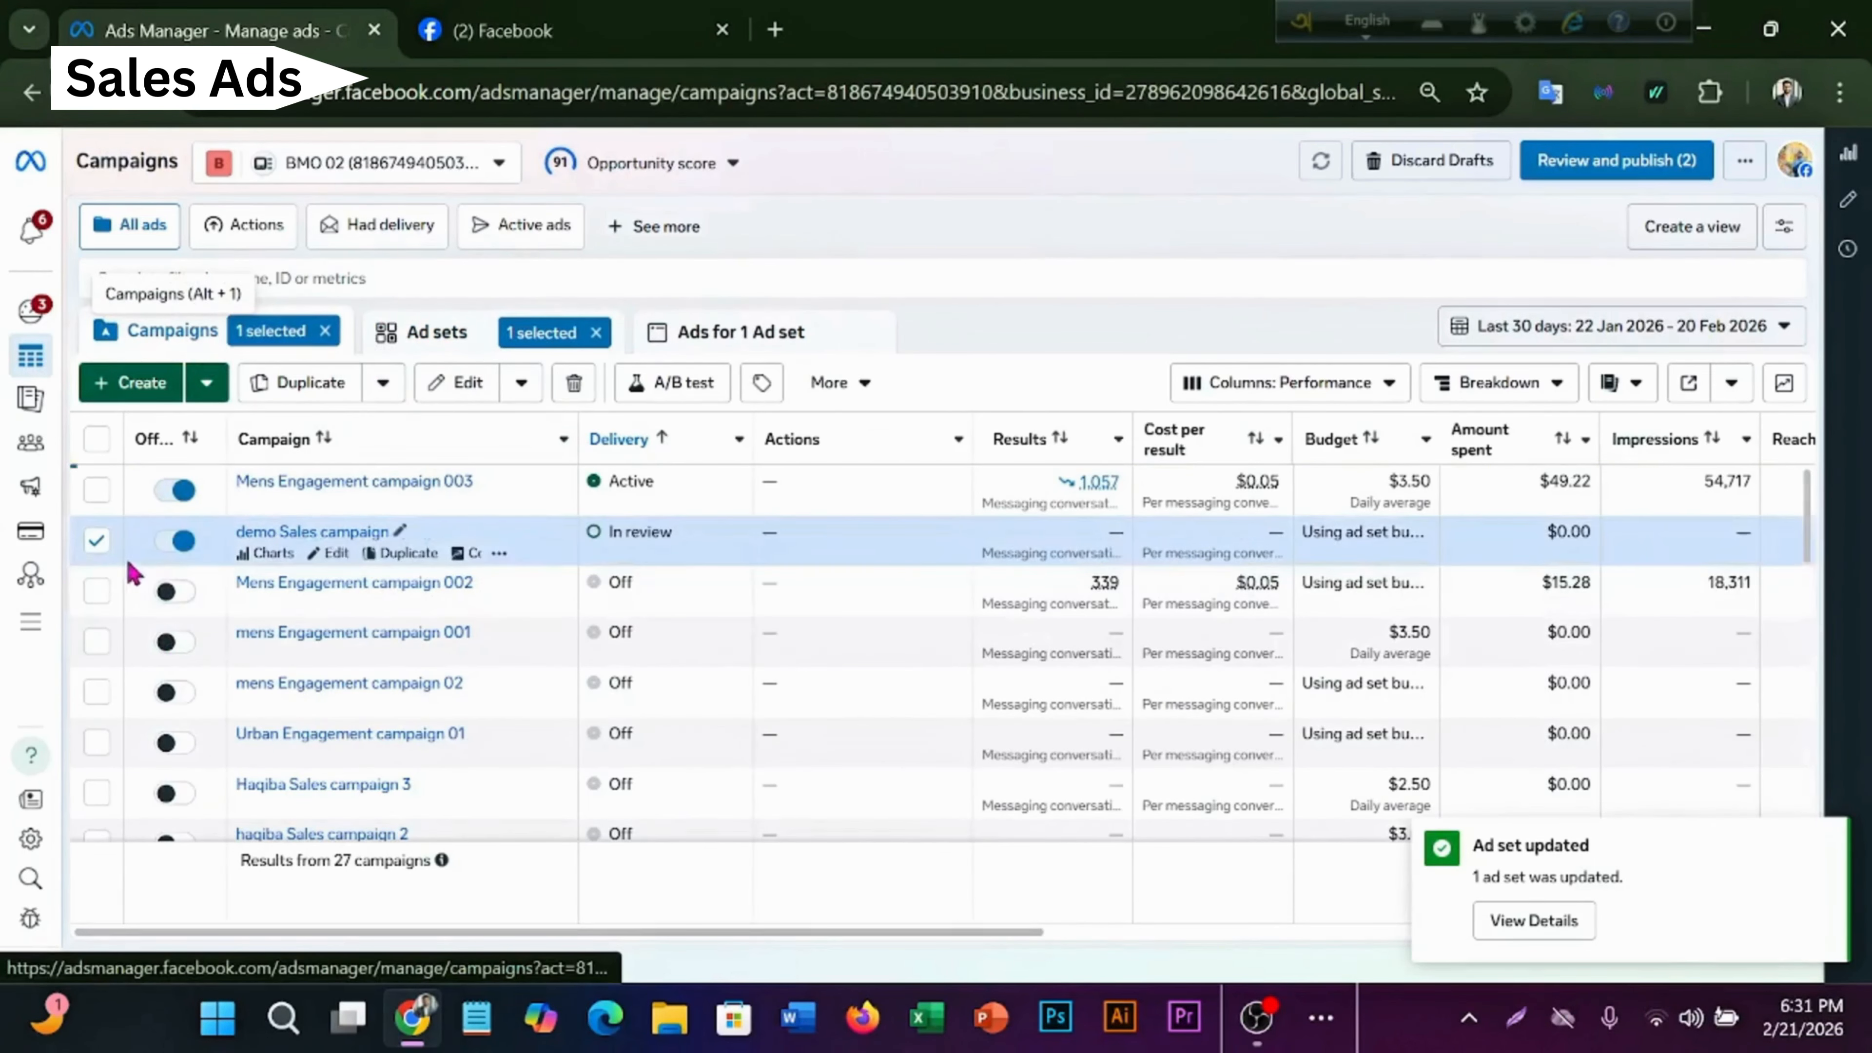
click(213, 544)
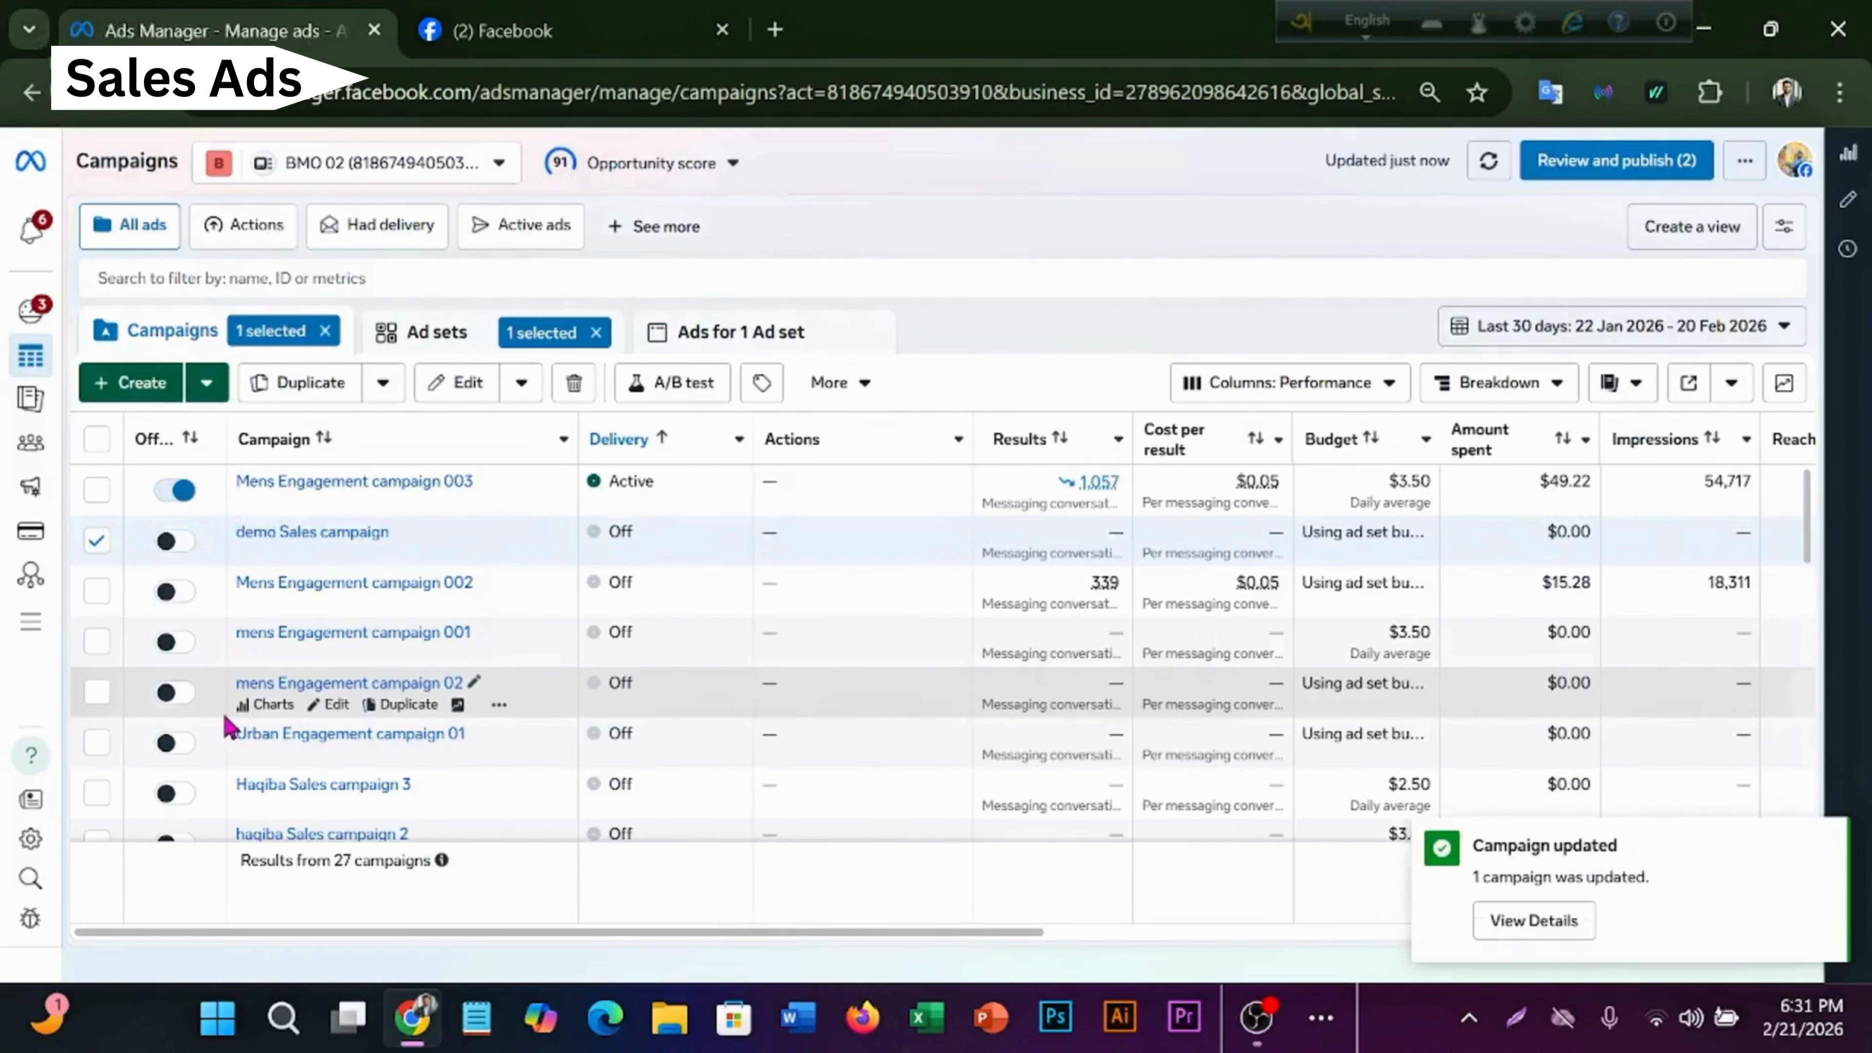
- Switch to the Facebook profile page and look through its header, personal details and pinned post
click(462, 13)
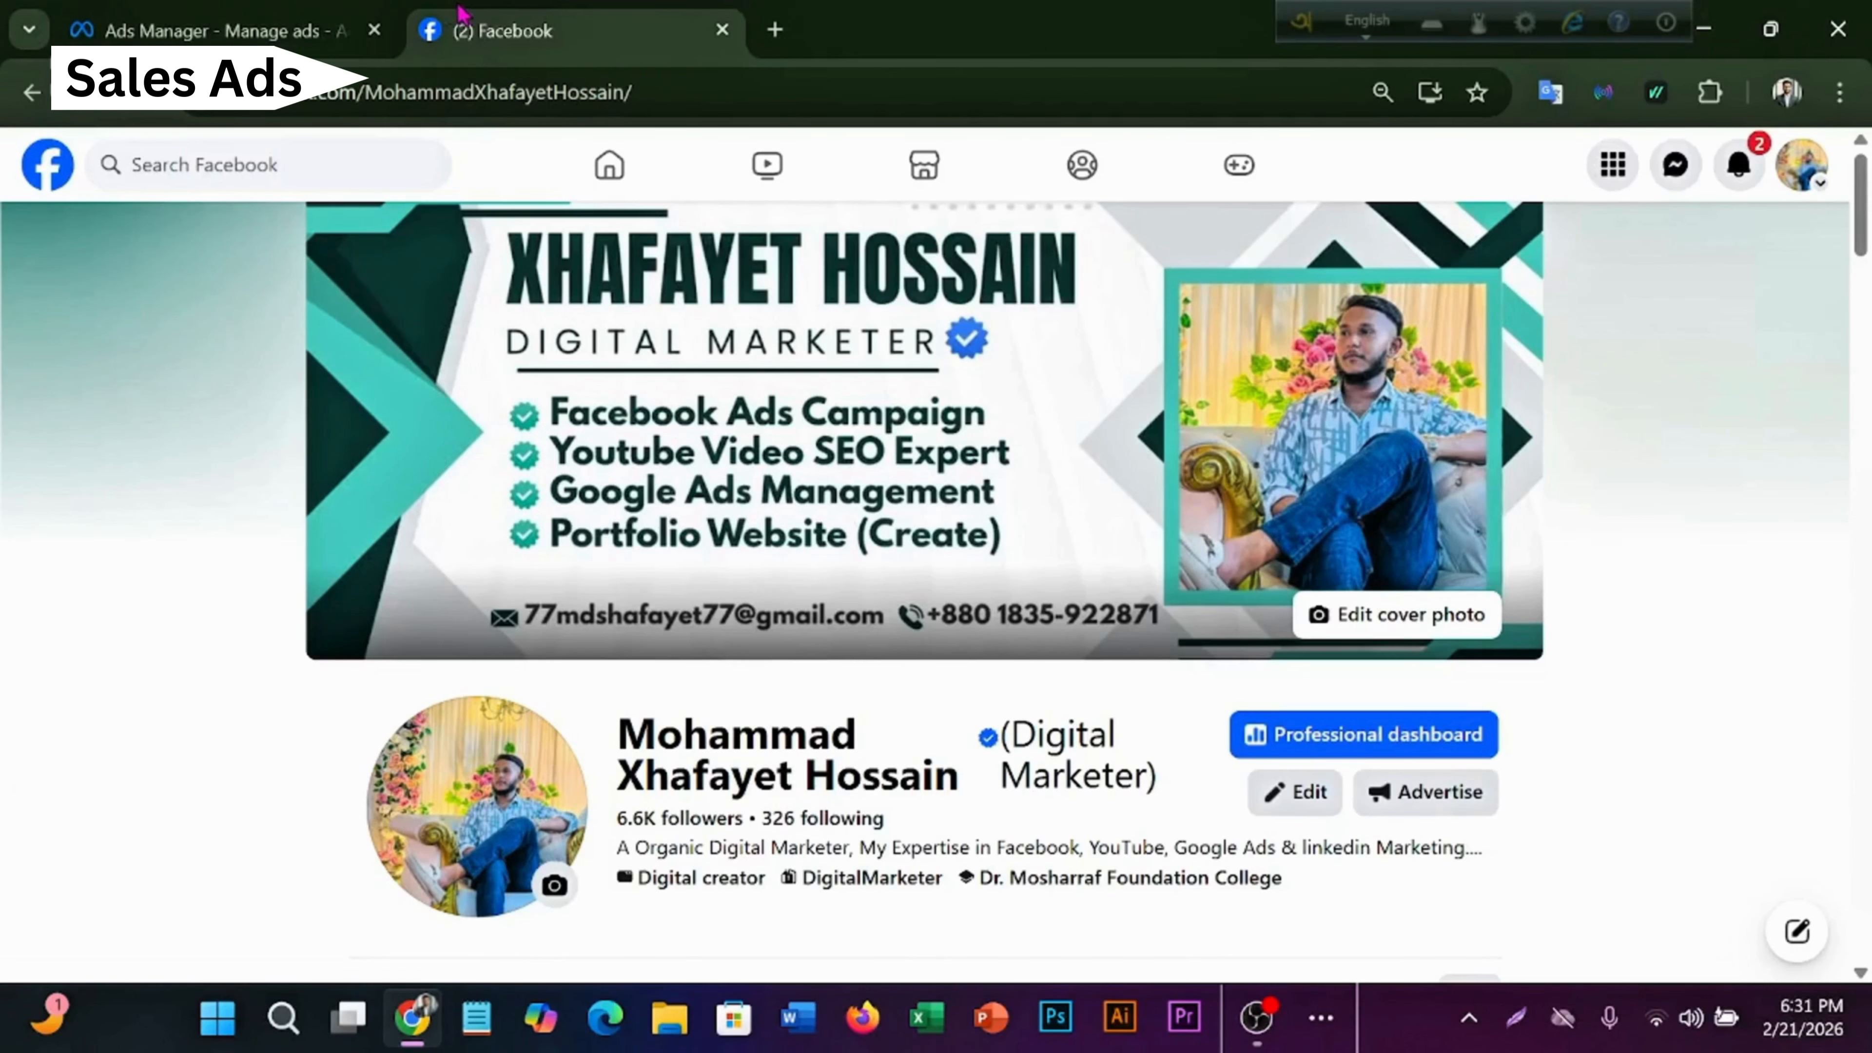
click(161, 13)
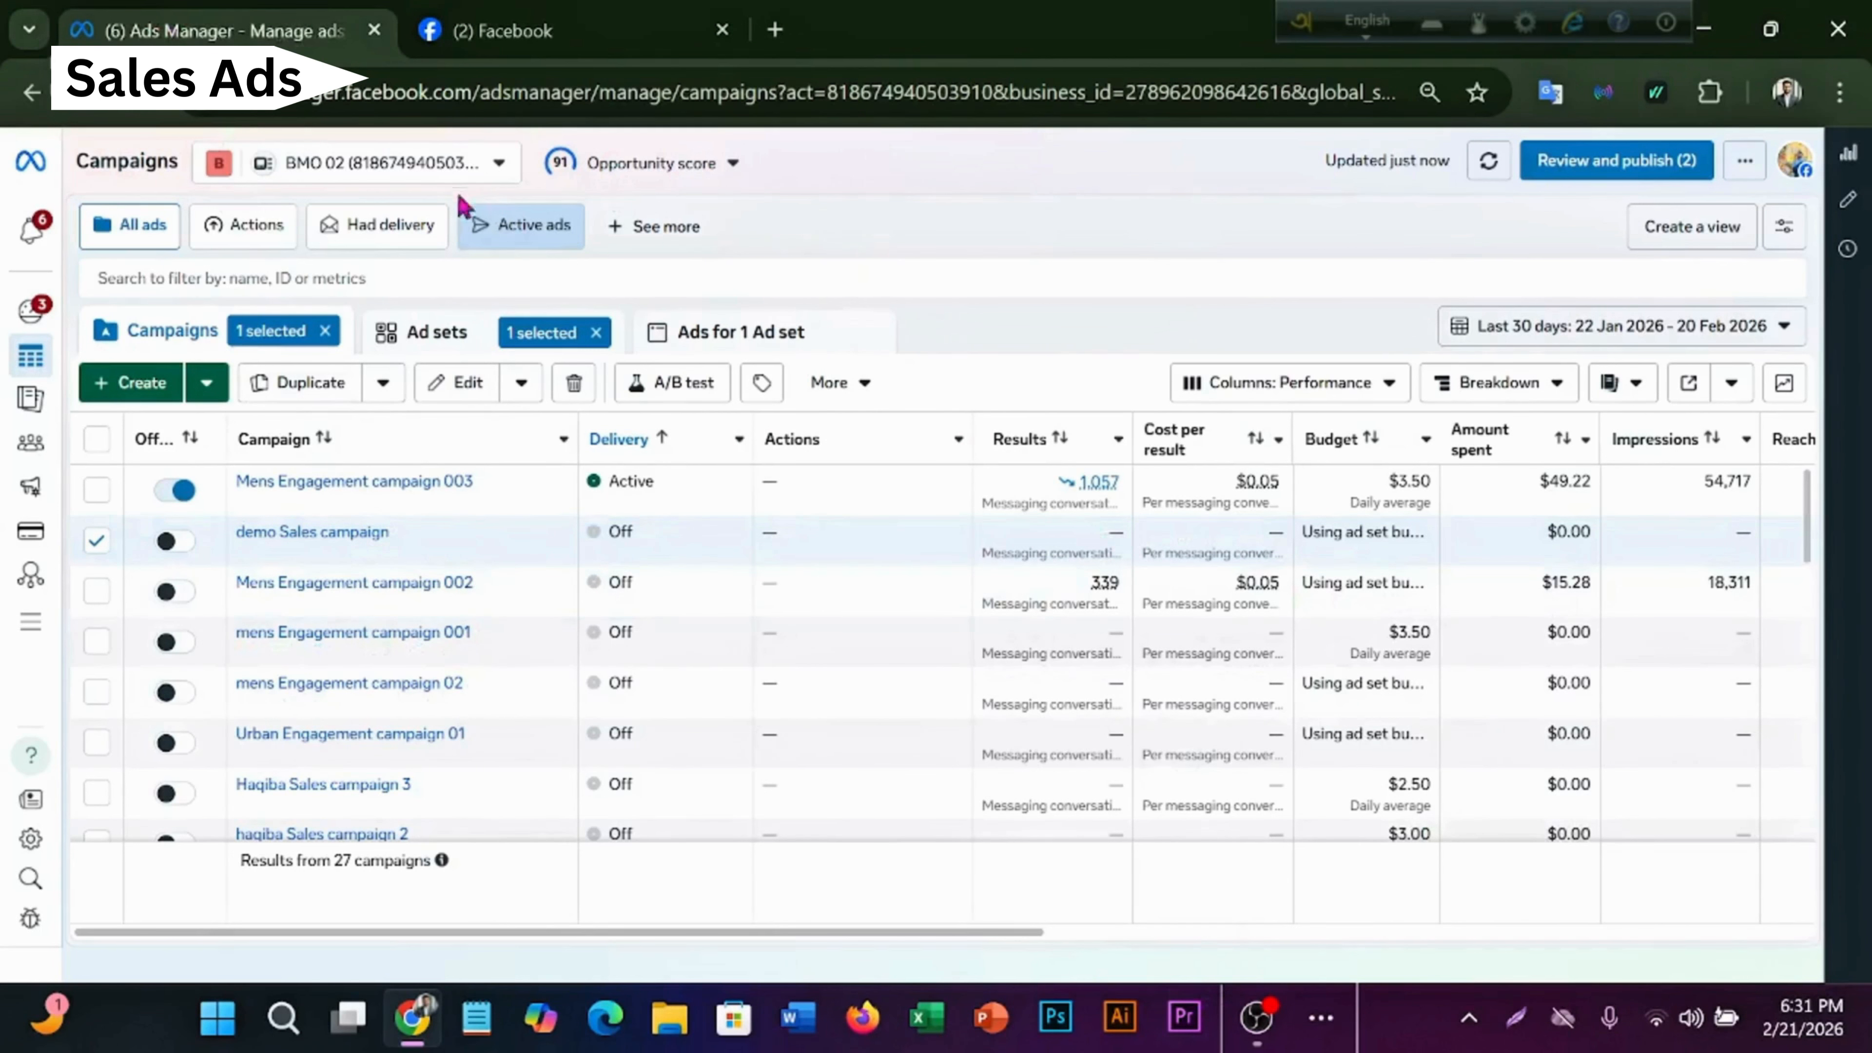
click(566, 14)
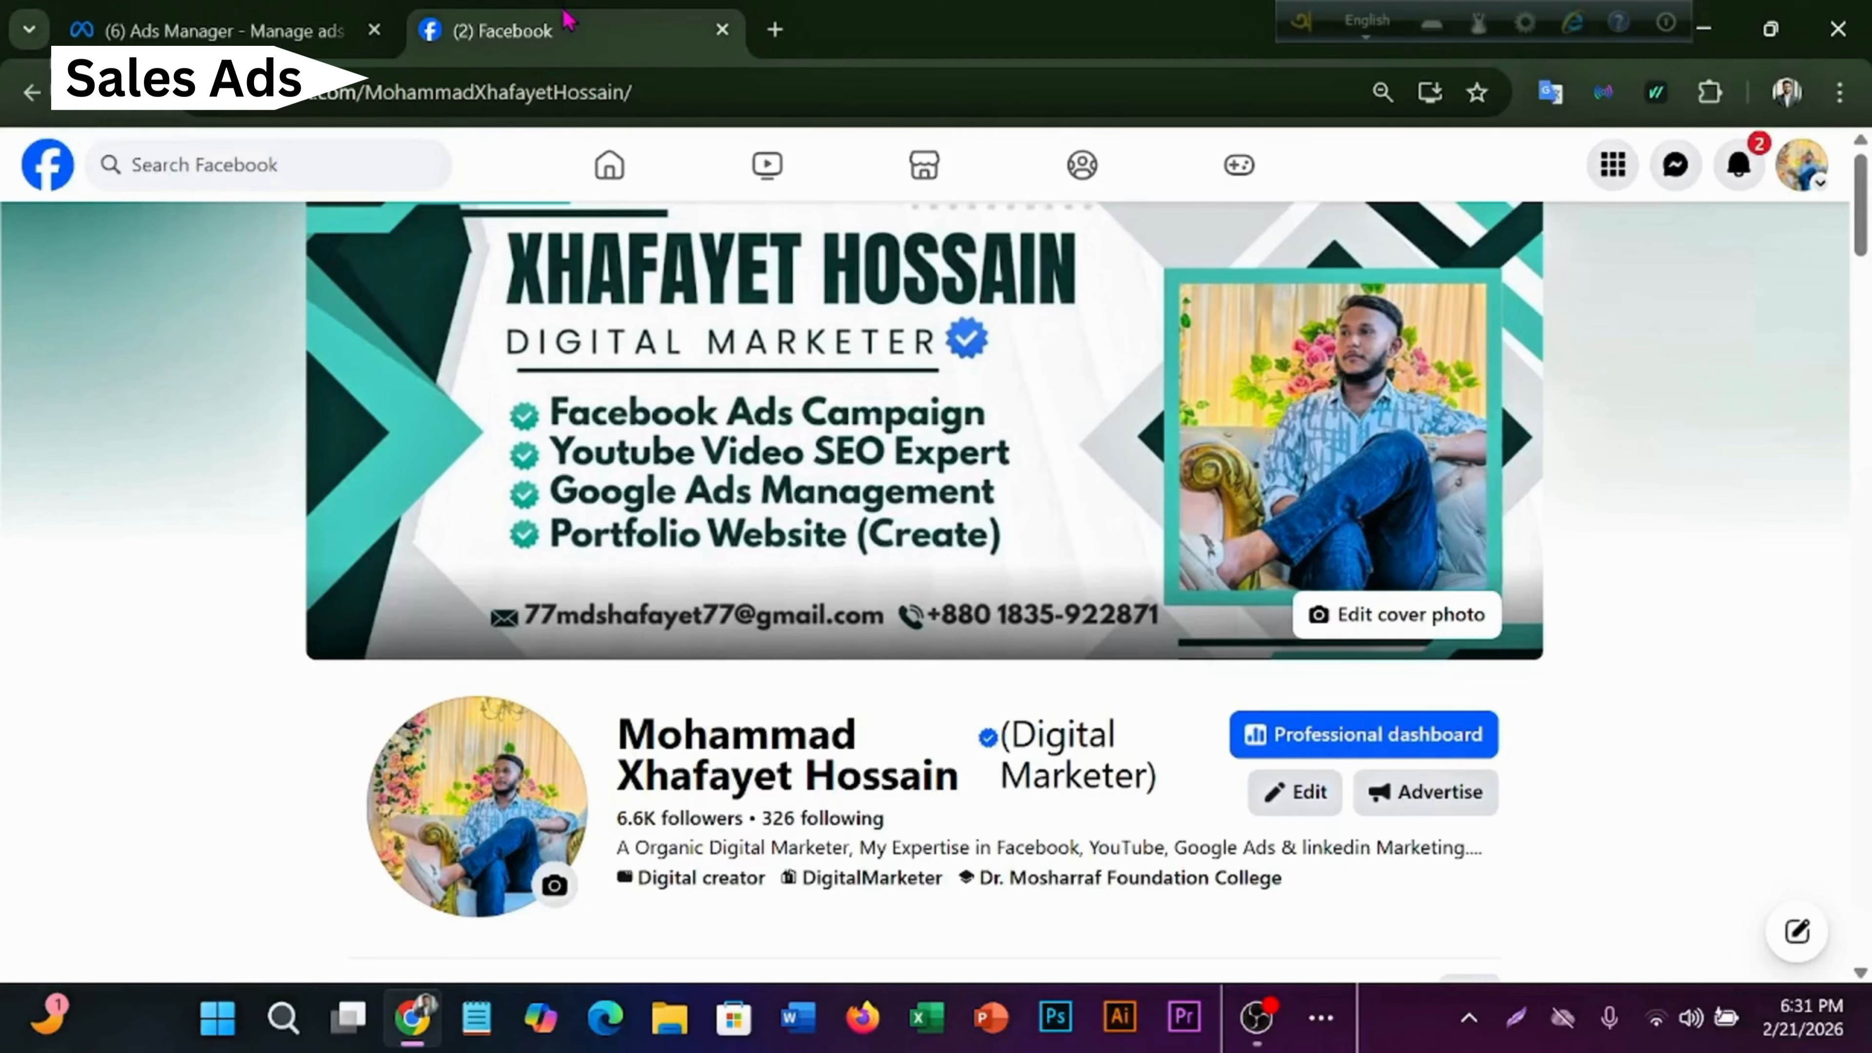
scroll(942, 541, down, 2)
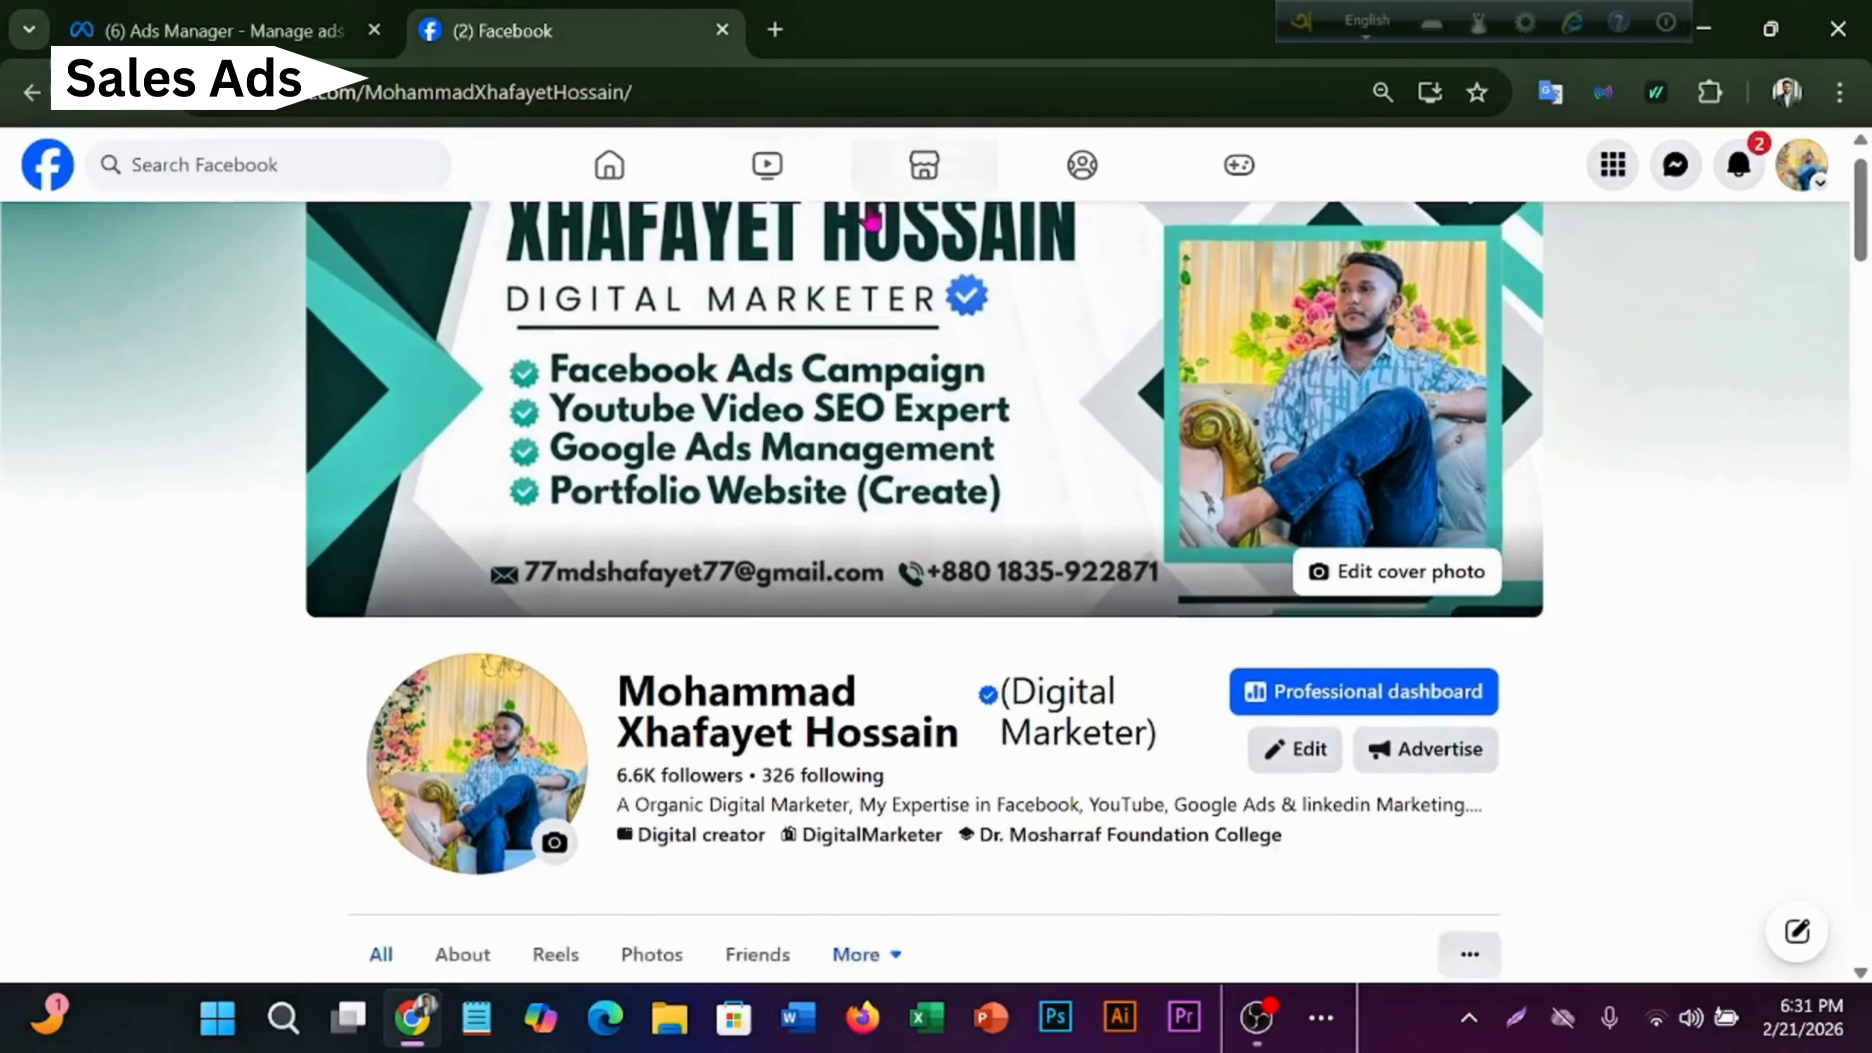
scroll(955, 568, down, 5)
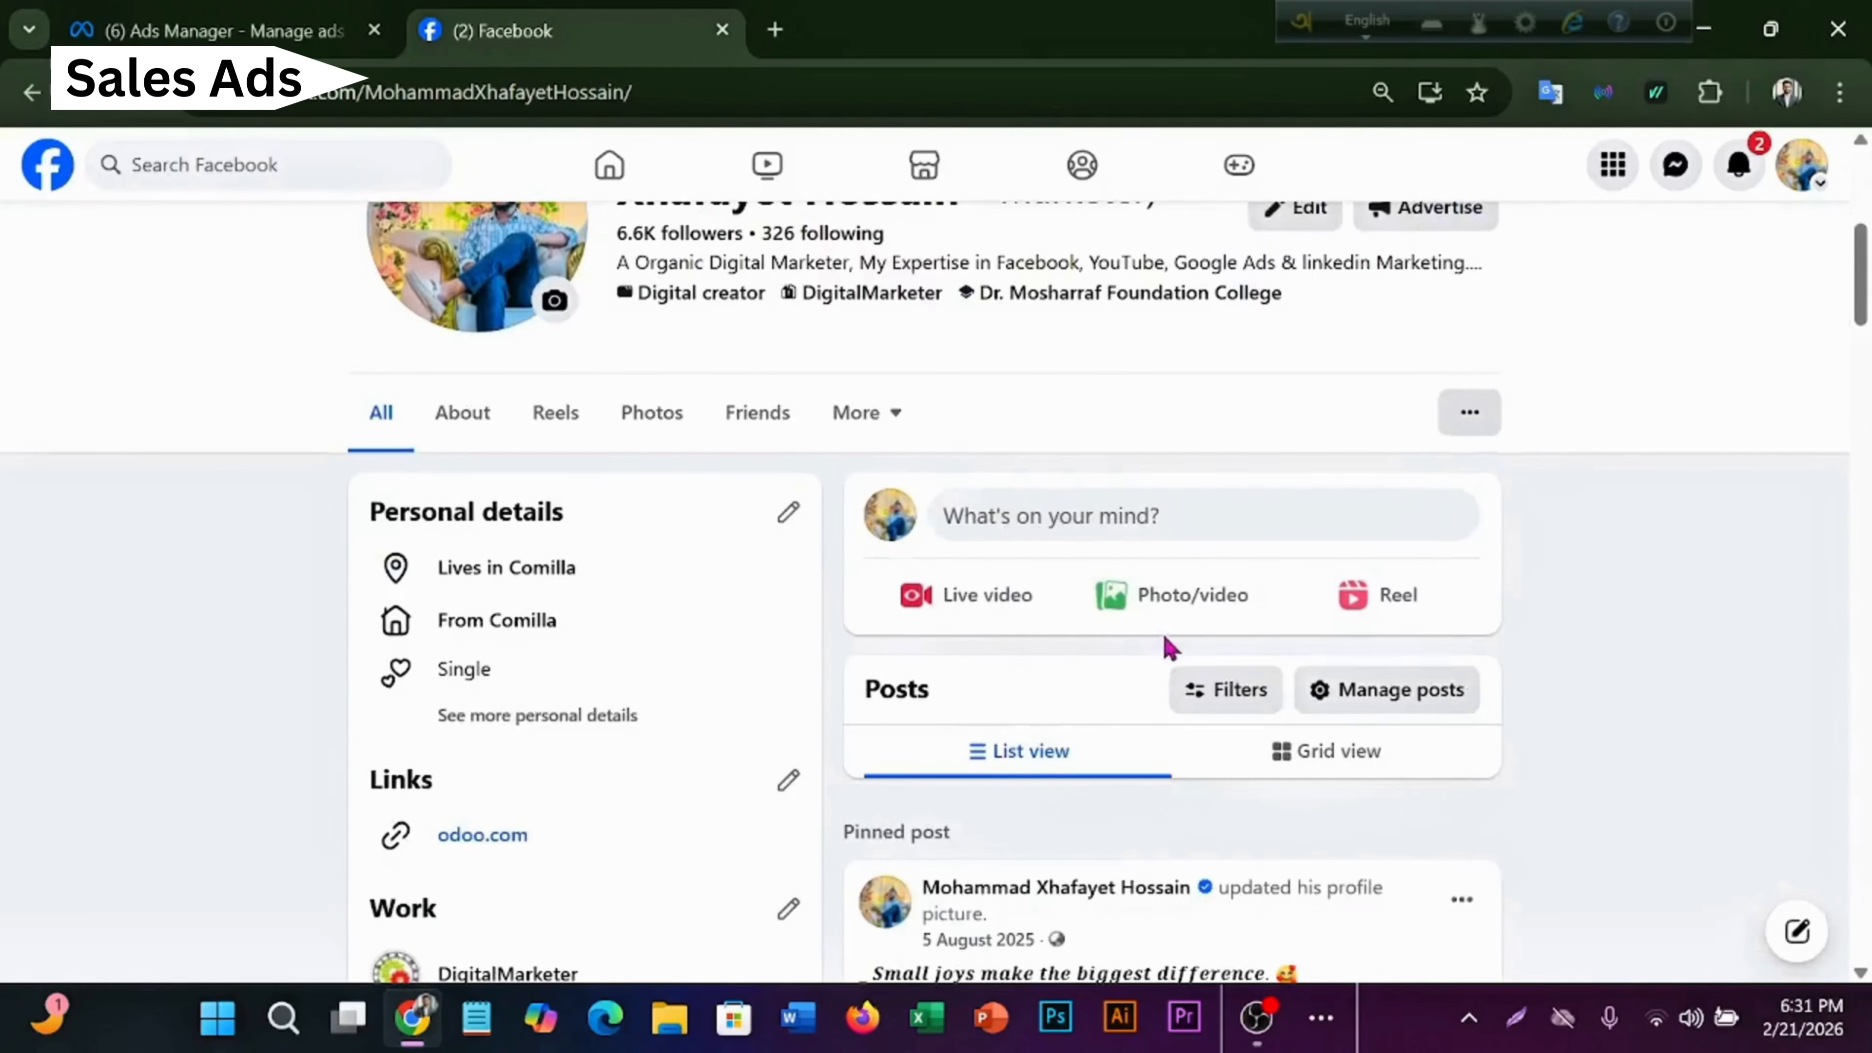
scroll(1167, 648, down, 4)
scroll(1327, 693, down, 6)
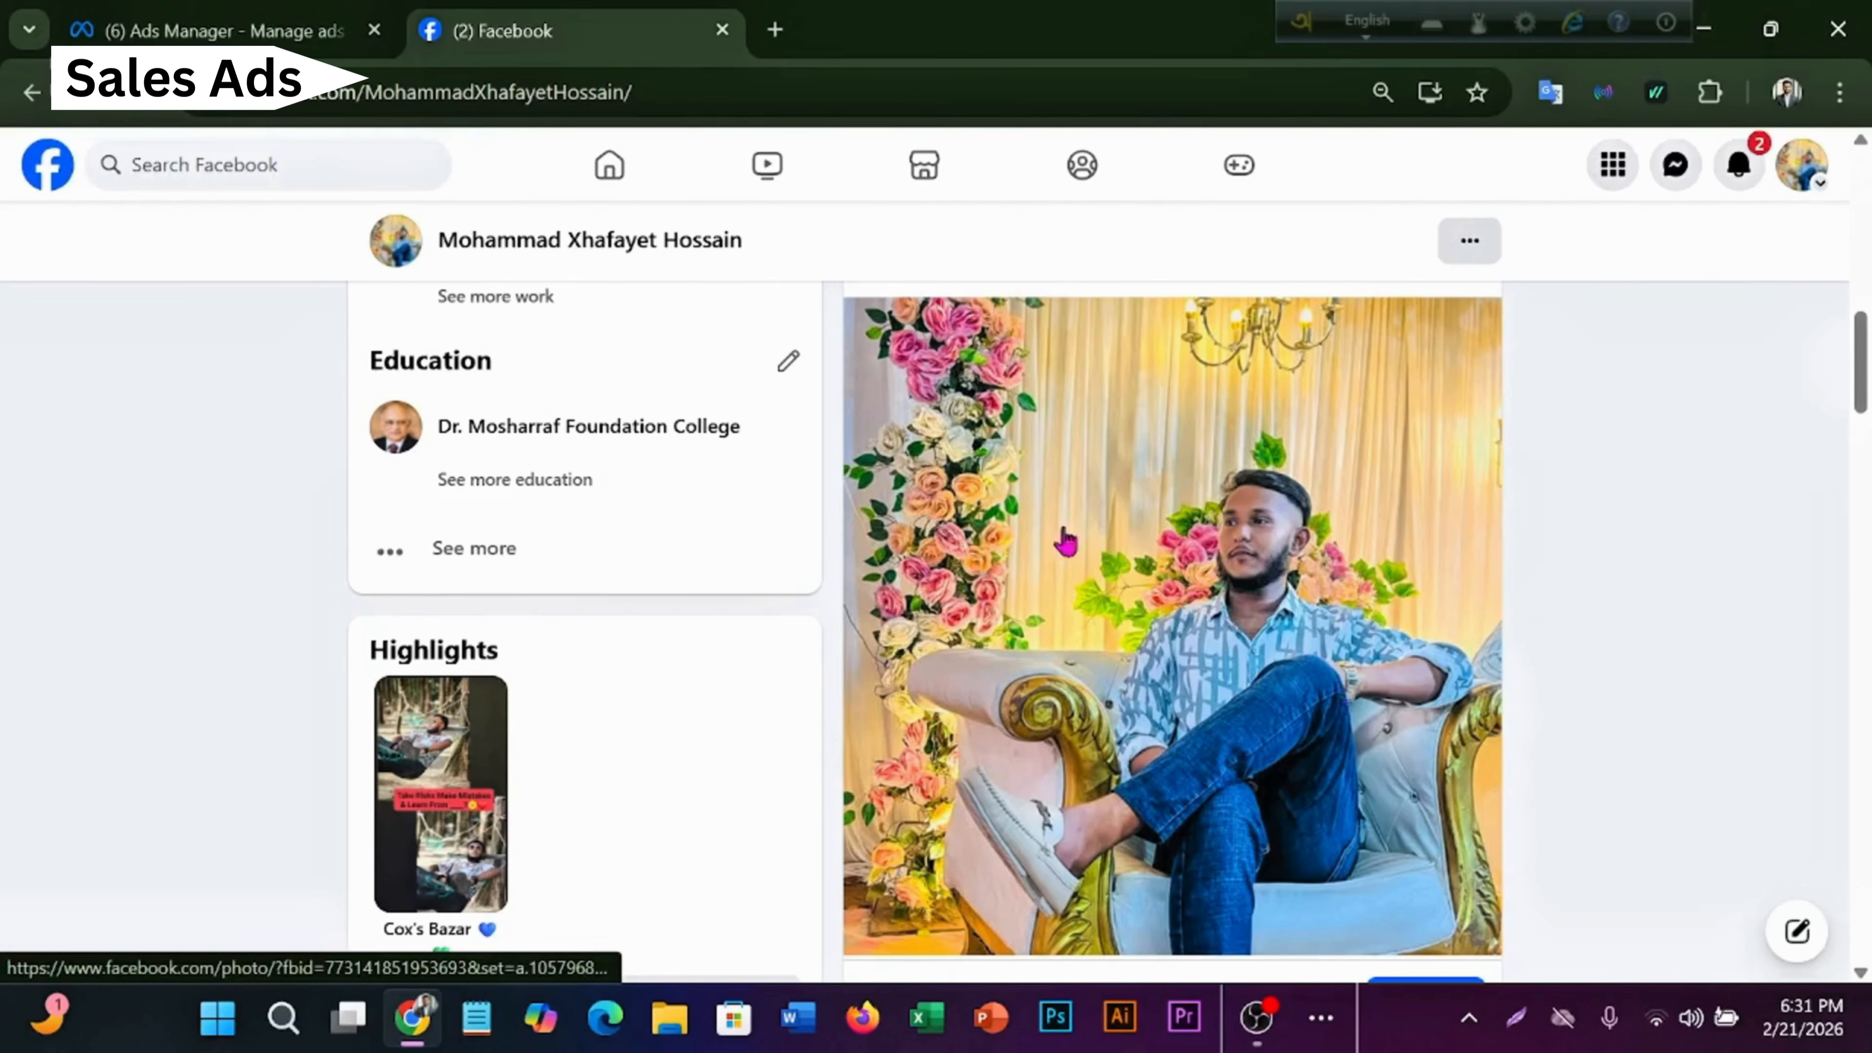
scroll(442, 612, down, 4)
scroll(280, 615, up, 8)
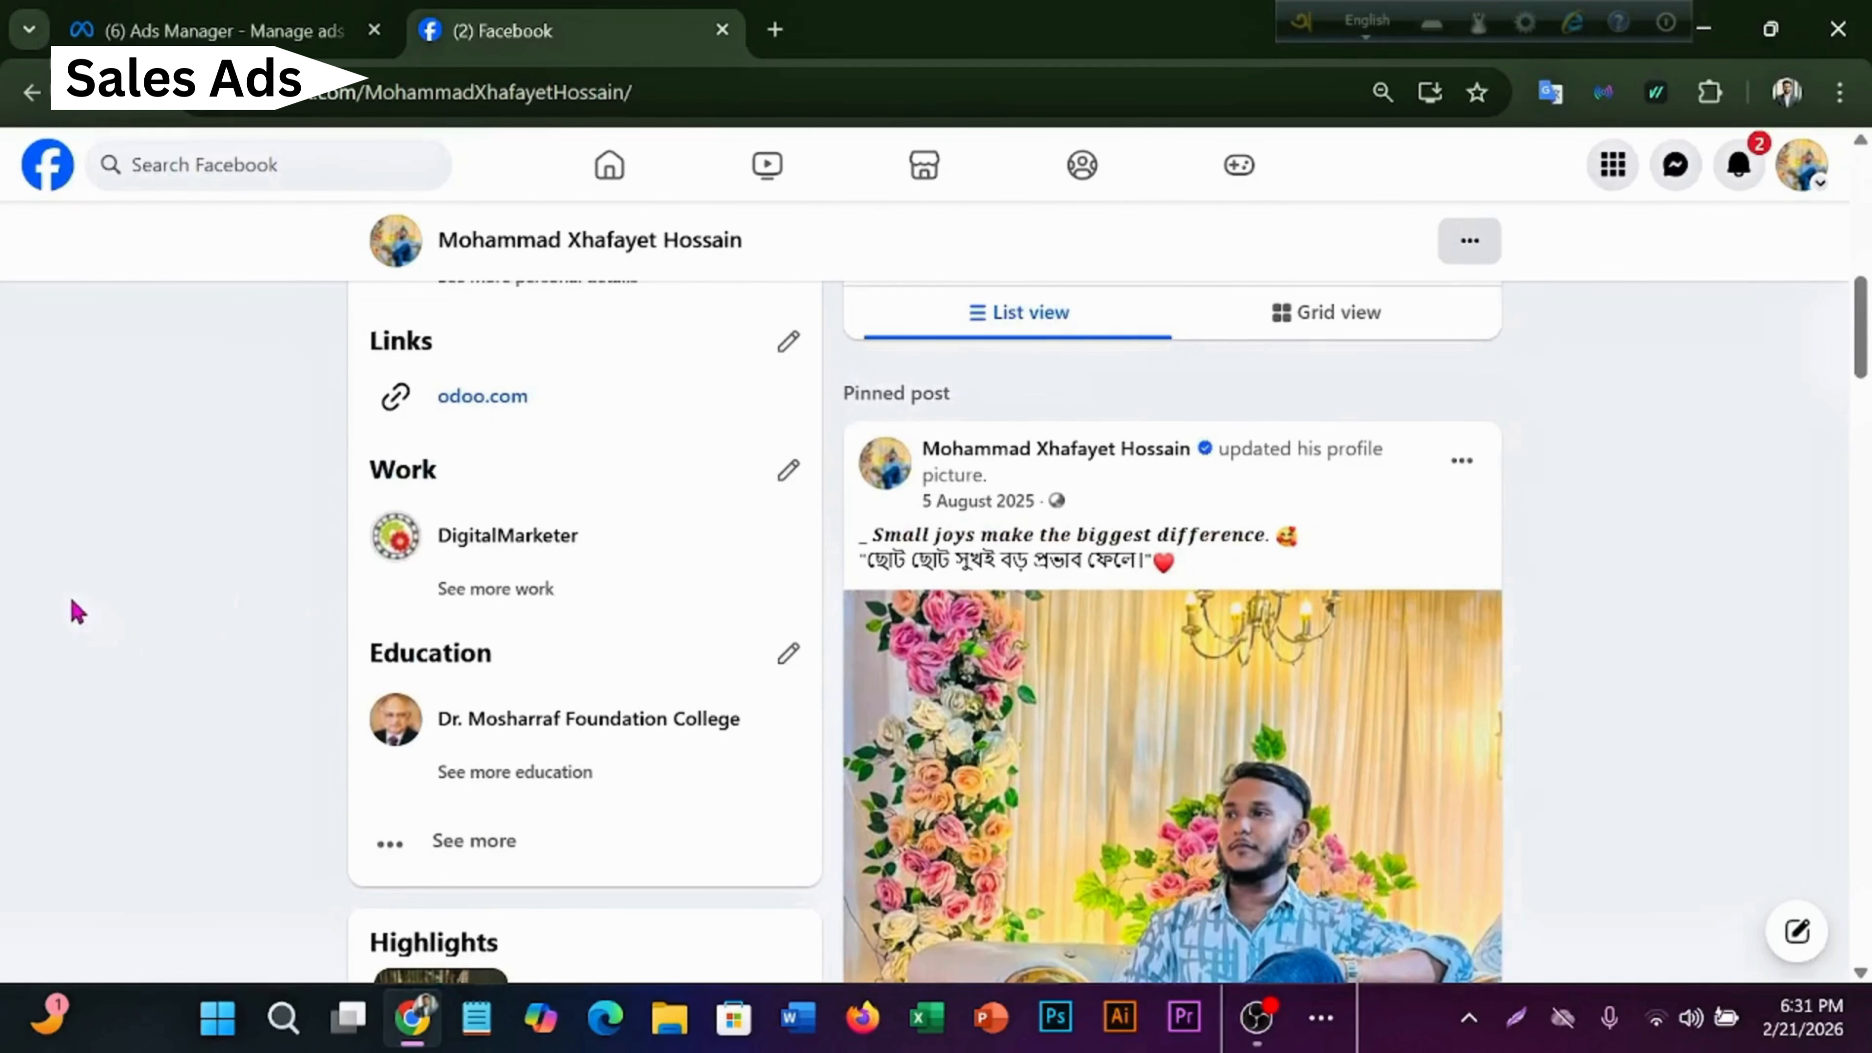
scroll(78, 612, up, 10)
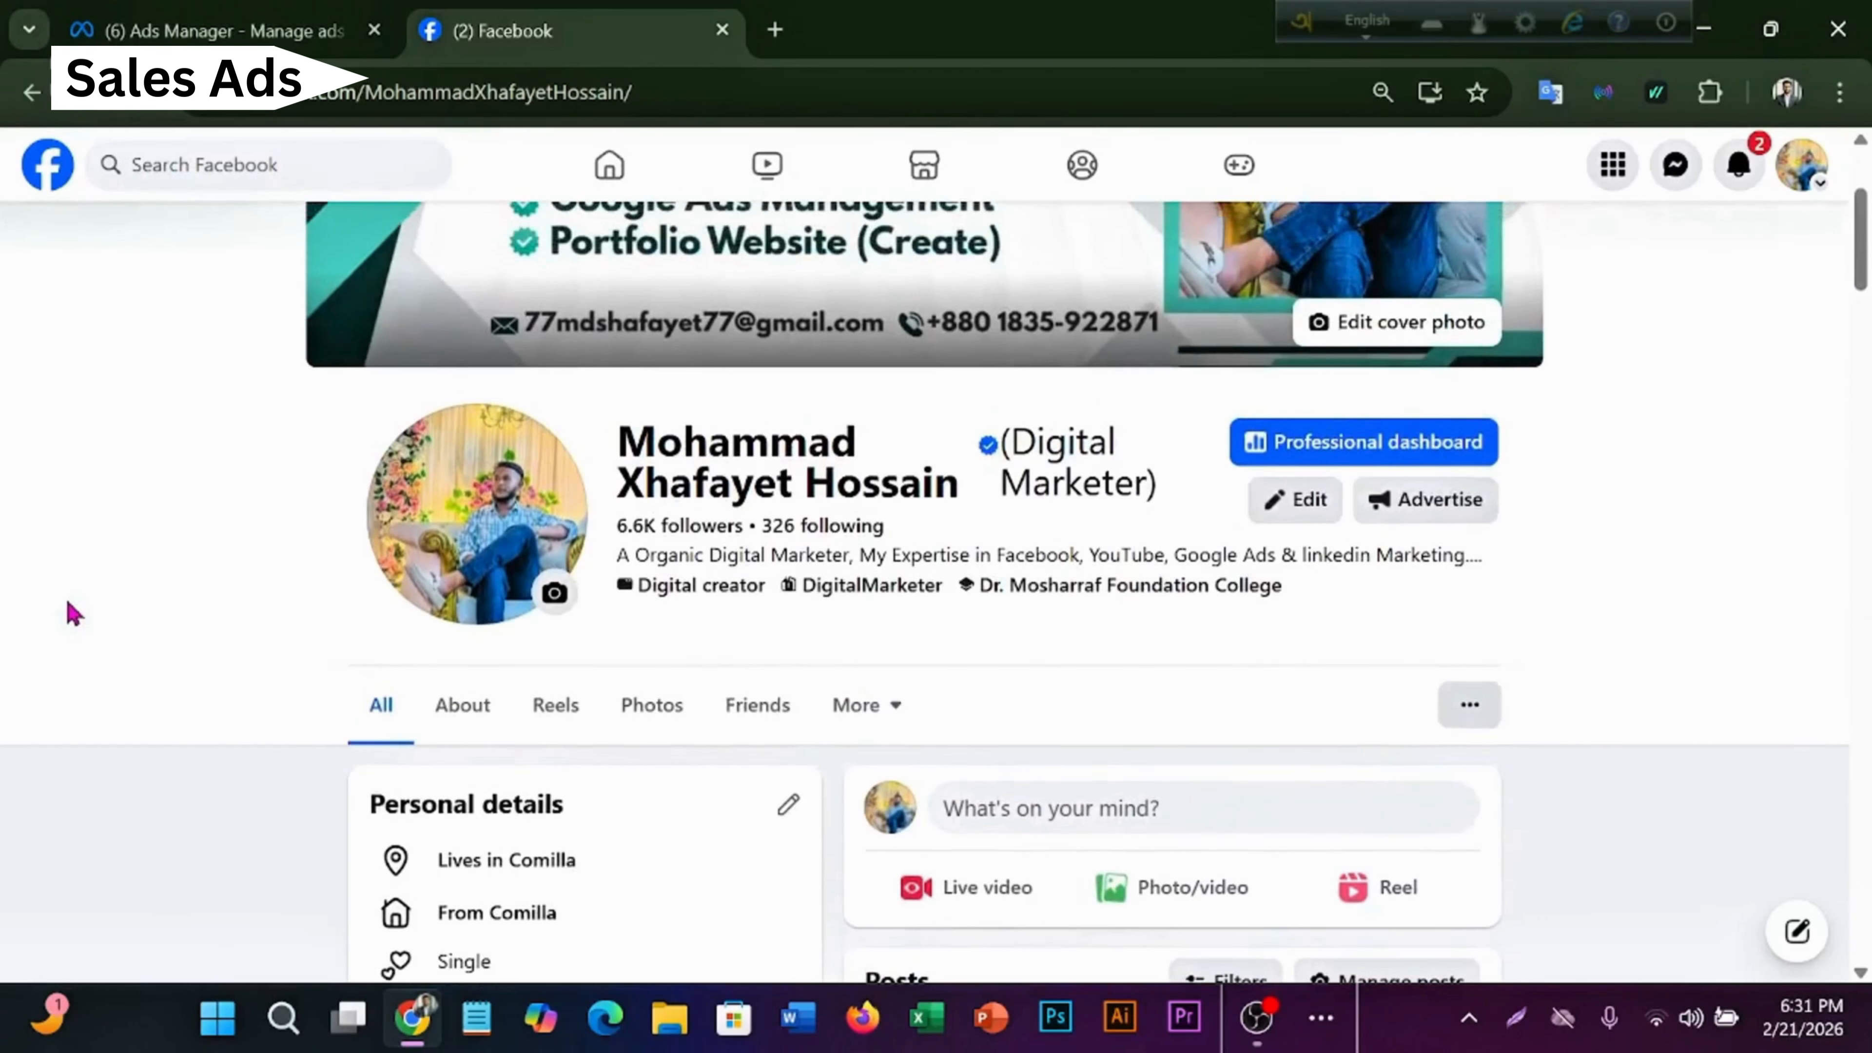